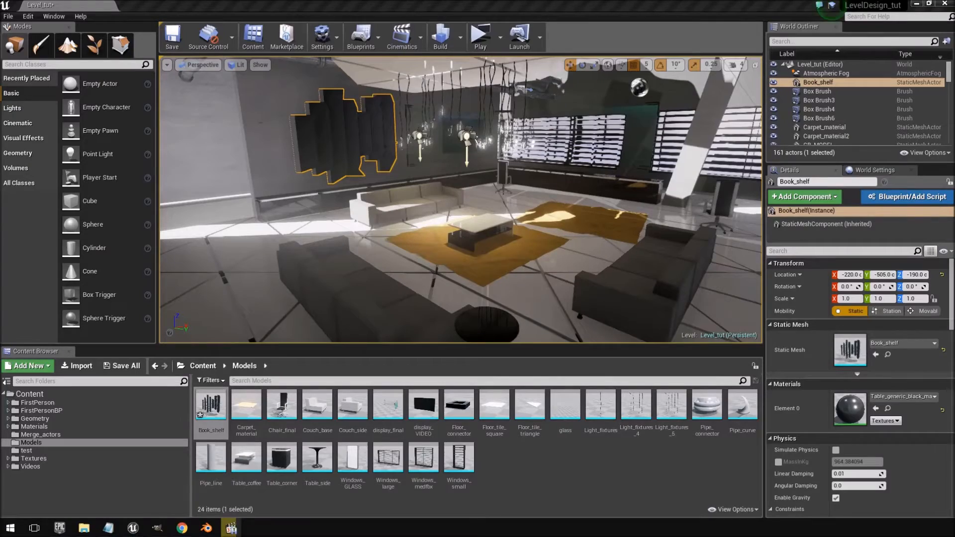
Look around the furnished room and select the slanted concrete pillar standing in front of the windows
key("w")
right_click_drag(460, 185, 617, 170)
key("s")
key("w")
key("w")
left_click(538, 155)
left_click(538, 155)
right_click_drag(538, 155, 497, 106)
left_click(497, 106)
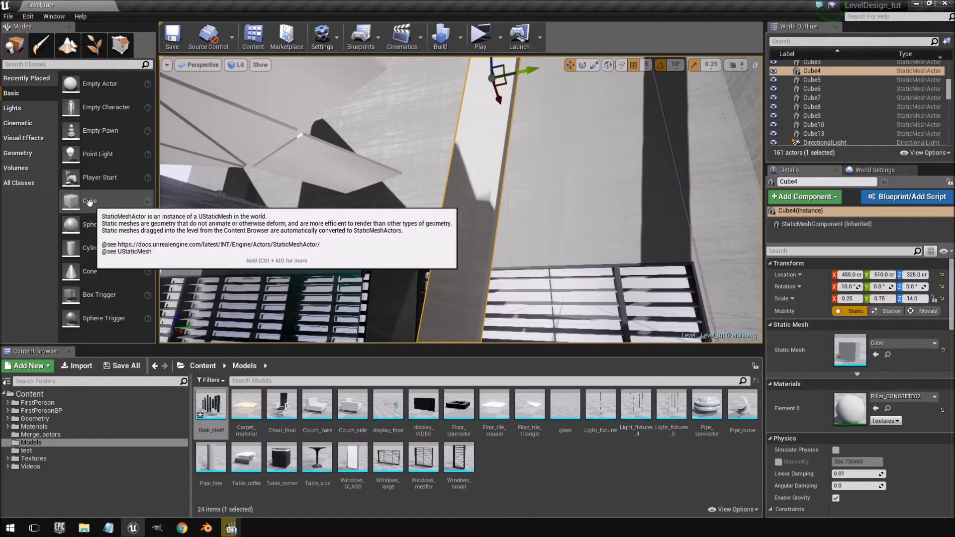
right_click_drag(484, 218, 502, 164)
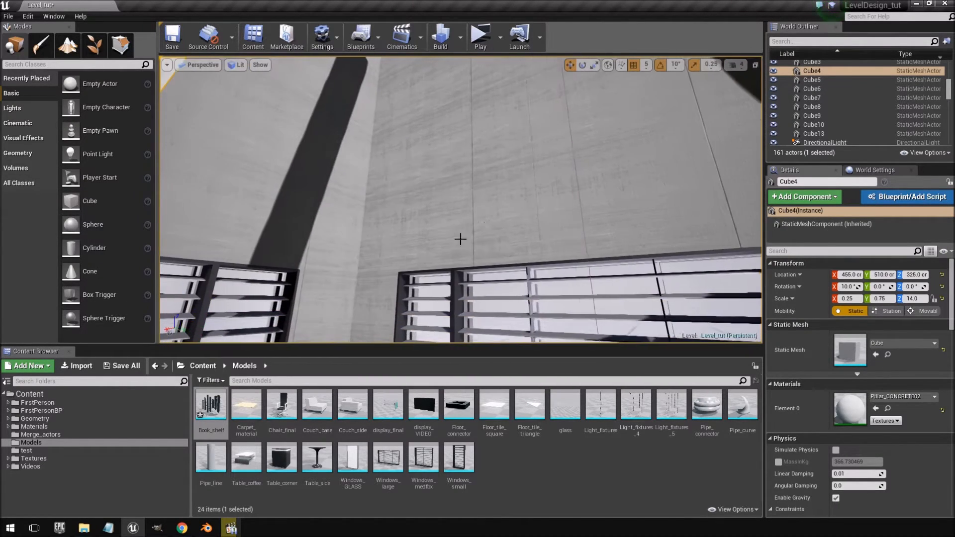
Open the Instances folder of Materials and examine the concrete on the slanted pillar and the surrounding walls
left_click(54, 426)
double_click(212, 410)
right_click_drag(480, 186, 433, 78)
right_click_drag(418, 199, 490, 219)
key("d")
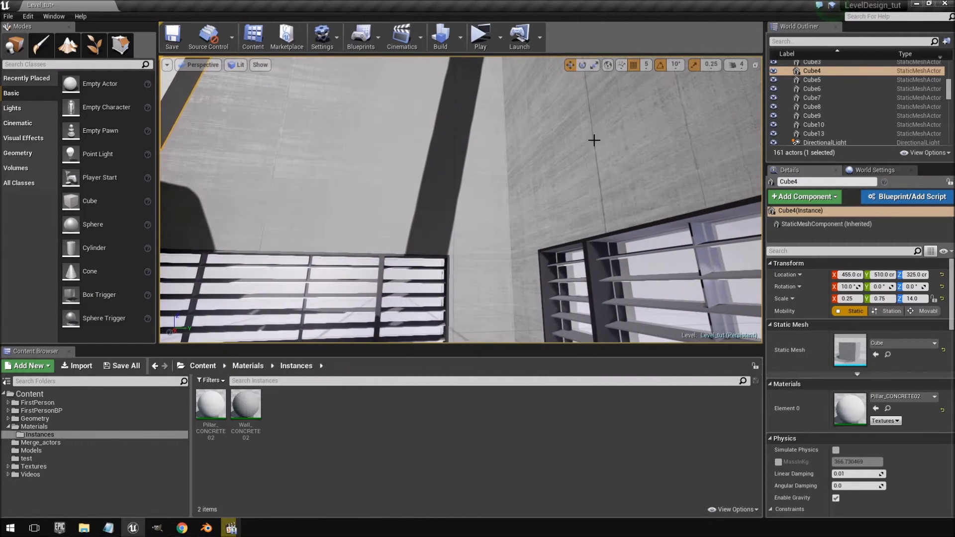
key("a")
right_click_drag(551, 157, 483, 158)
right_click_drag(576, 181, 568, 164)
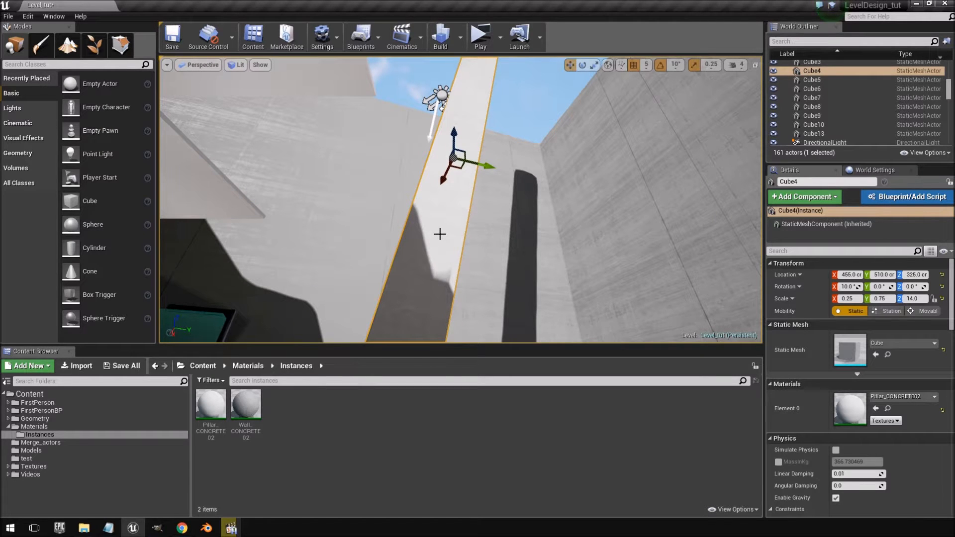
right_click_drag(456, 188, 443, 214)
right_click_drag(551, 230, 577, 257)
key("w")
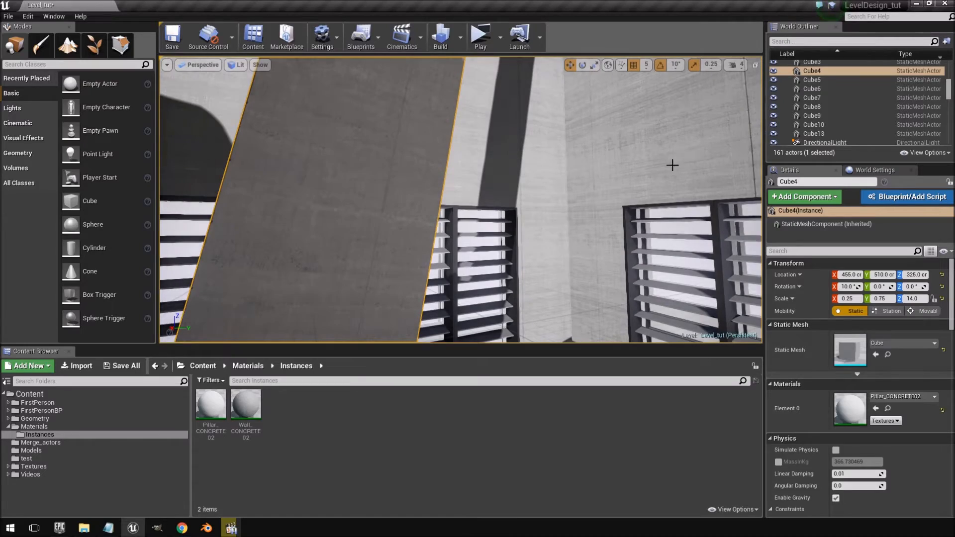
Examine the remaining walls of the room, including the one carrying the black bookshelf
right_click_drag(359, 183, 170, 209)
key("s")
right_click_drag(671, 186, 701, 180)
key("w")
key("w")
key("s")
key("w")
key("s")
key("a")
key("s")
right_click_drag(665, 222, 567, 227)
key("d")
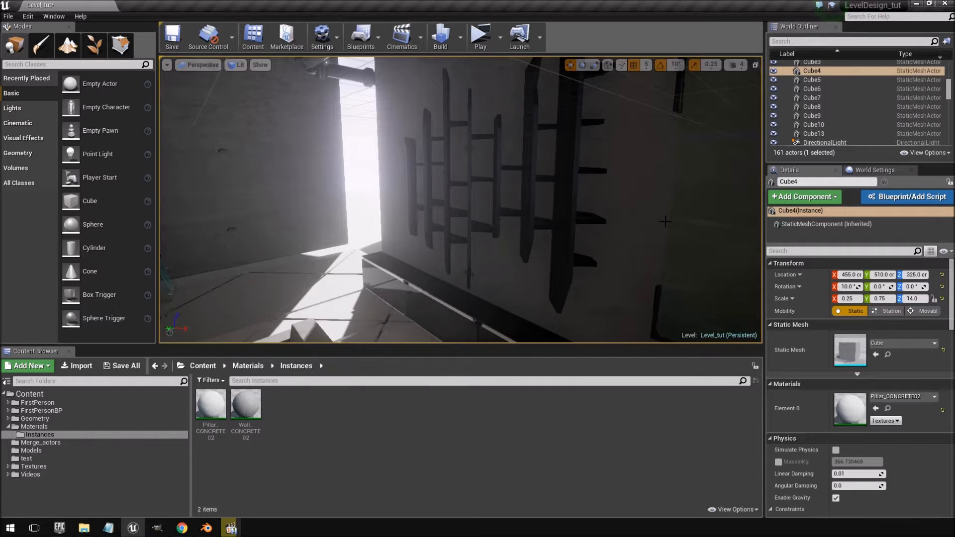
right_click_drag(665, 222, 746, 219)
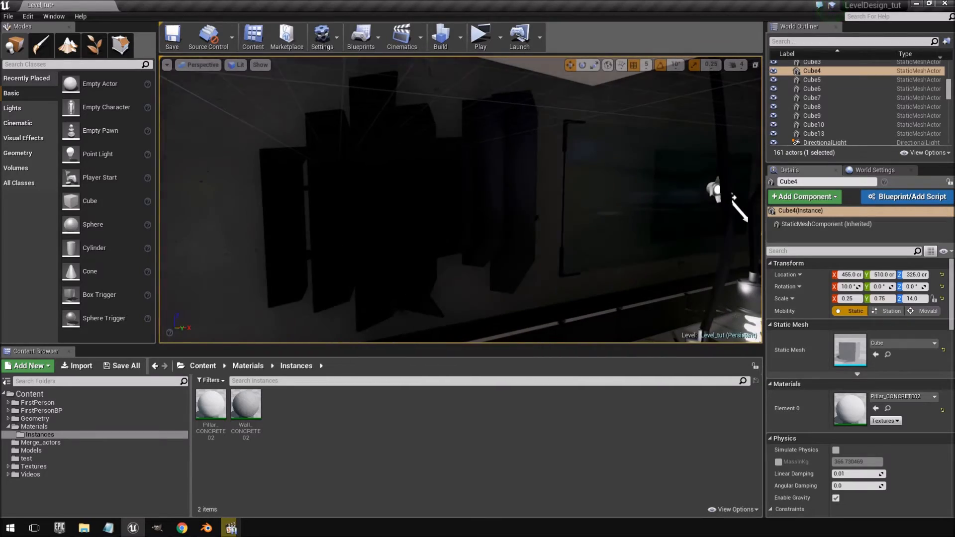
right_click_drag(460, 199, 600, 214)
key("s")
right_click_drag(517, 242, 487, 243)
key("w")
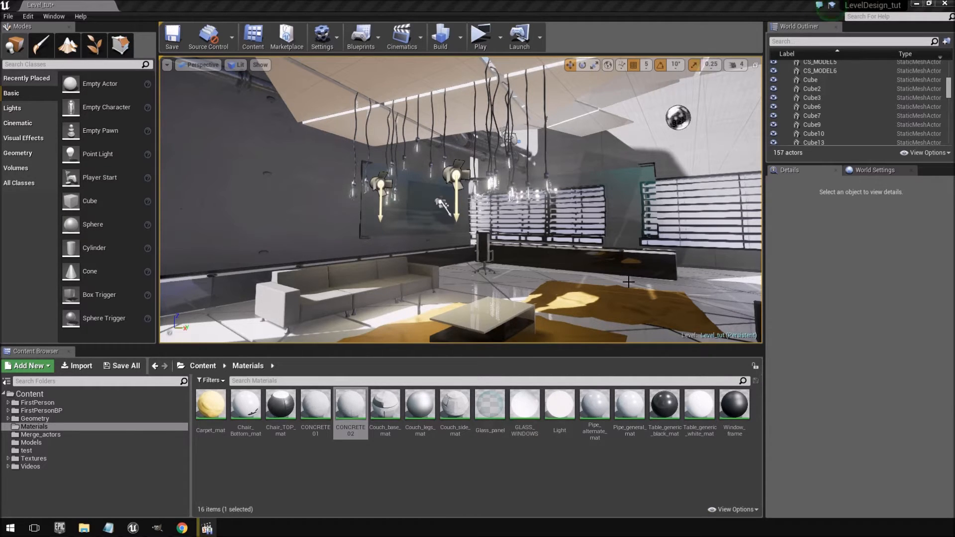
Switch to the media player and view the Mirror's Edge Catalyst reference footage
mouse_move(534, 244)
right_mouse_down()
mouse_move(577, 229)
mouse_move(538, 239)
mouse_move(542, 259)
right_mouse_up()
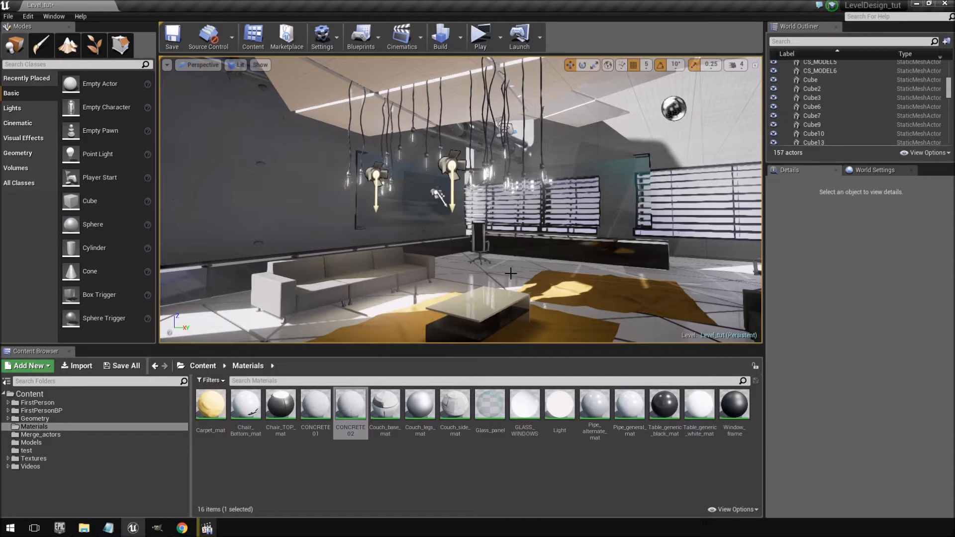
left_click(207, 528)
left_click(219, 480)
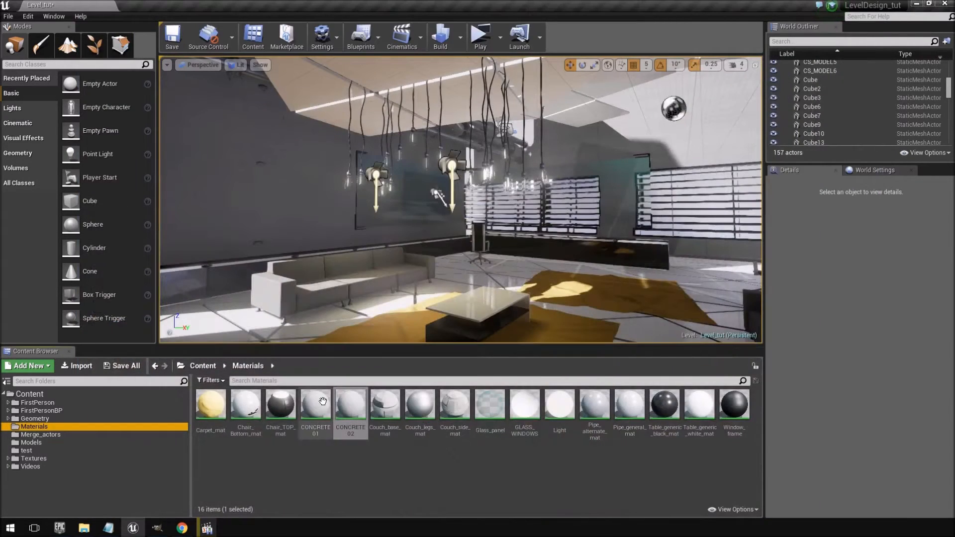
Open the CONCRETE02 material and preview it on a plane from an angled view
double_click(351, 404)
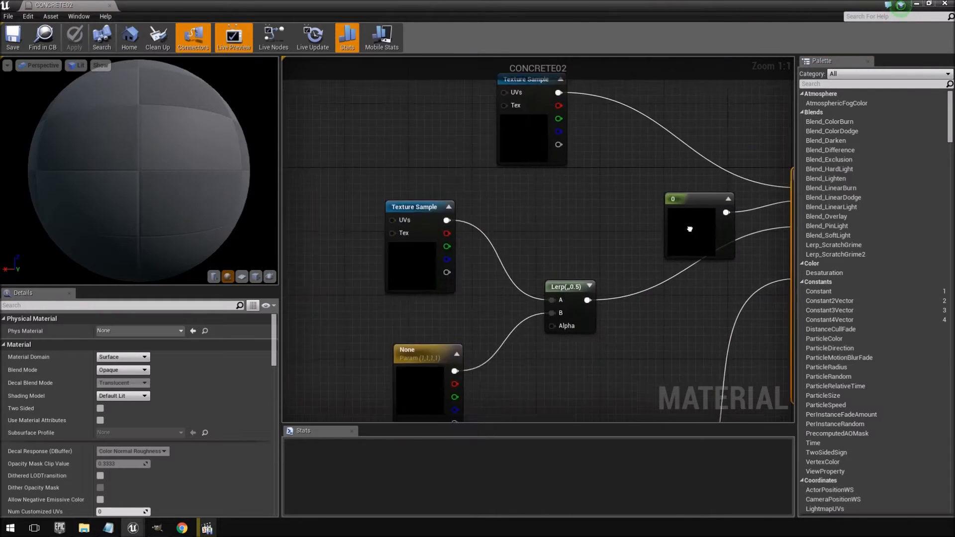
left_click(242, 276)
left_click_drag(182, 204, 228, 21)
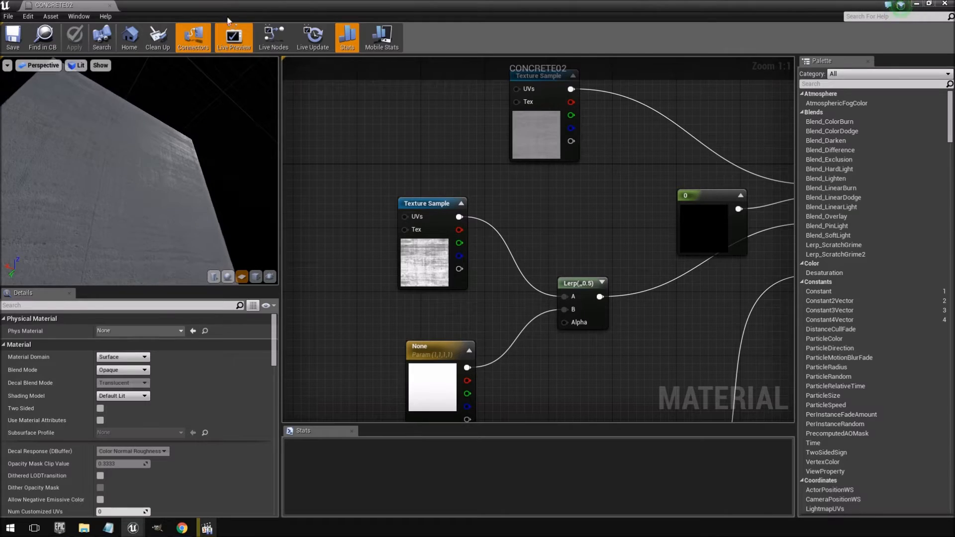
Open the CONCRETE01 material and inspect its surface on a plane preview
double_click(305, 5)
double_click(316, 409)
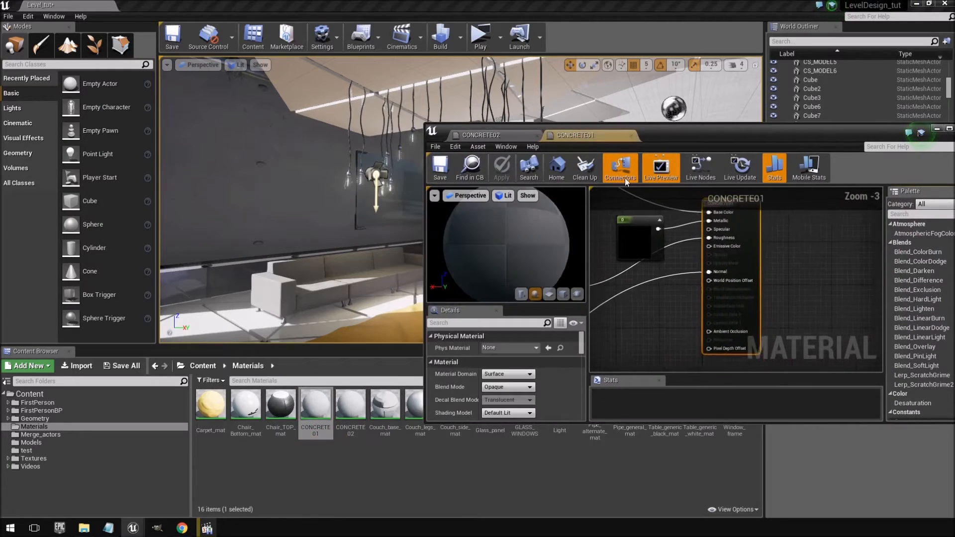
double_click(701, 137)
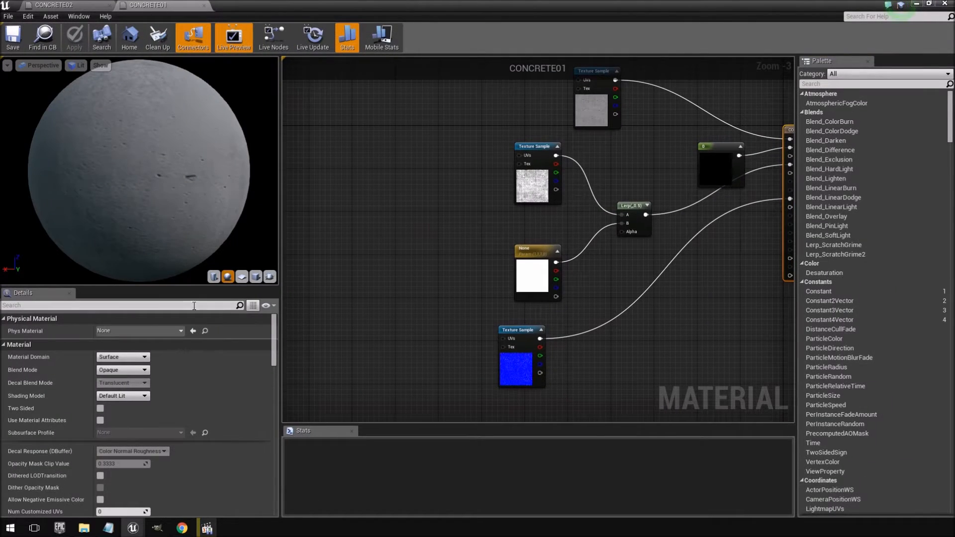
left_click(242, 277)
left_click_drag(190, 209, 229, 154)
right_click_drag(185, 119, 185, 134)
Compare against the CONCRETE02 material and close the material editor window
left_click(63, 5)
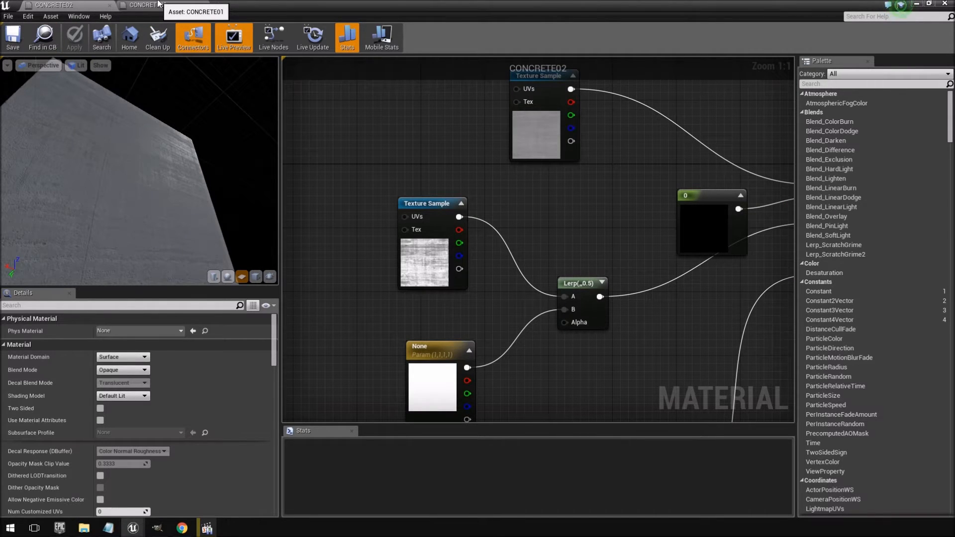
left_click(929, 3)
left_click_drag(888, 131, 747, 137)
left_click(826, 134)
Apply the CONCRETE01 material to the wall above the windows and inspect it up close
right_click_drag(607, 184, 702, 167)
key("w")
right_click_drag(665, 275, 559, 300)
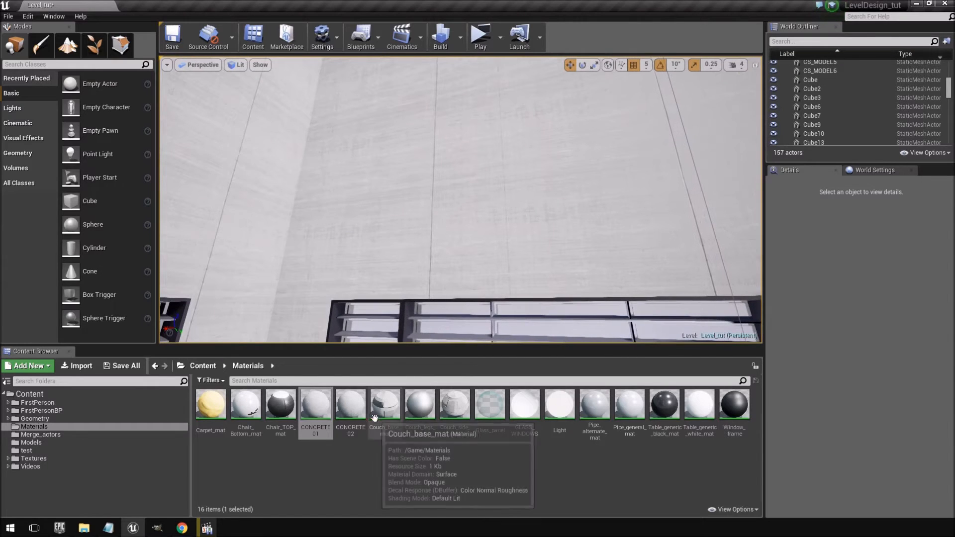
left_click_drag(323, 418, 464, 215)
right_click_drag(464, 215, 492, 202)
key("w")
key("w")
key("s")
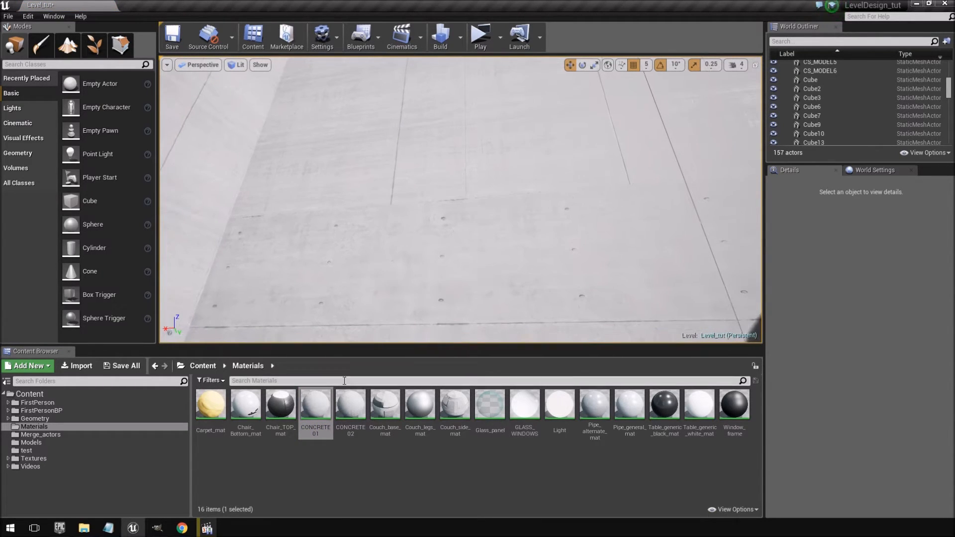
Apply the CONCRETE02 material to the wall above the windows
left_click_drag(349, 404, 362, 316)
right_click_drag(409, 239, 261, 268)
key("s")
Switch to the Mirror's Edge Catalyst reference video and seek to 00:37 to study the room's walls
left_click(208, 529)
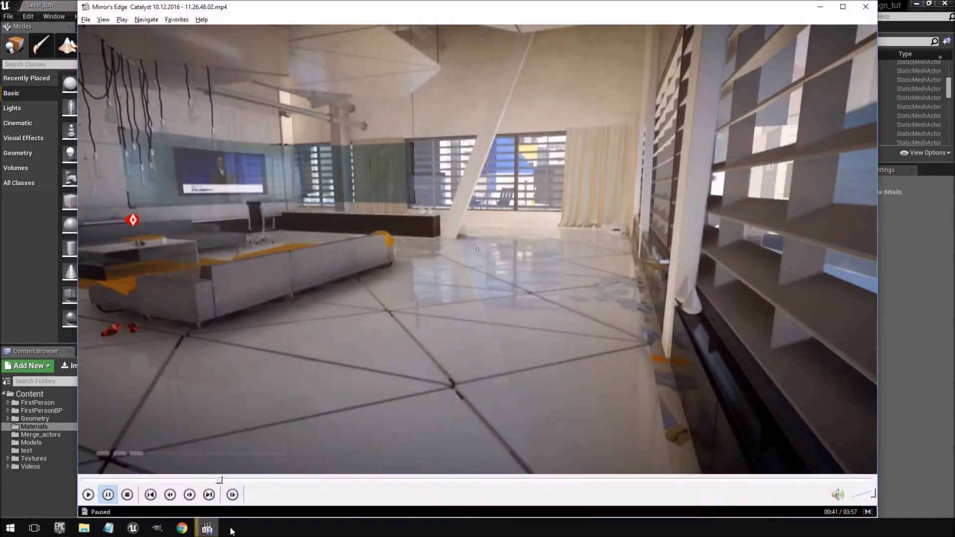
left_click(188, 480)
mouse_move(190, 483)
left_mouse_down()
mouse_move(167, 482)
mouse_move(206, 483)
left_mouse_up()
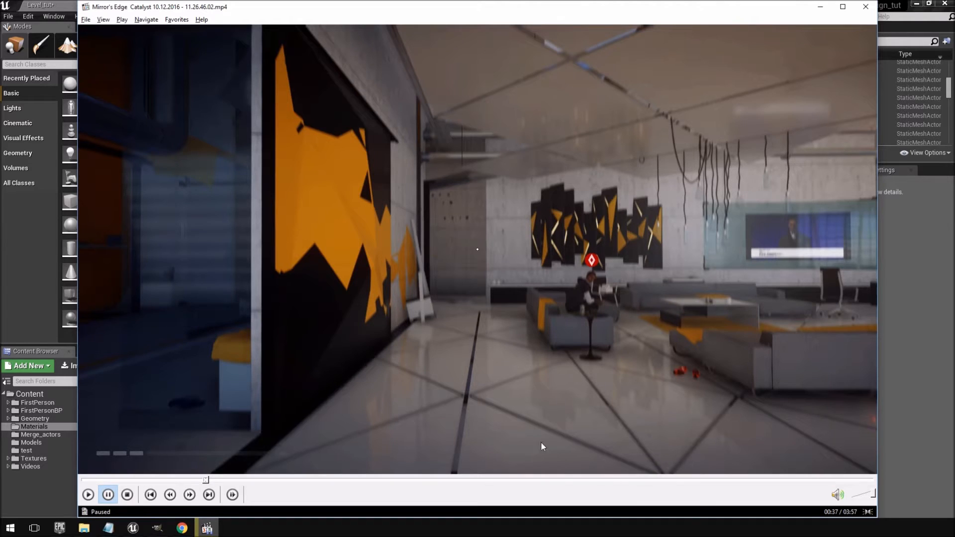
Seek the reference video to 02:46 to study the concrete wall behind the bookshelf, and close the player
left_click(645, 481)
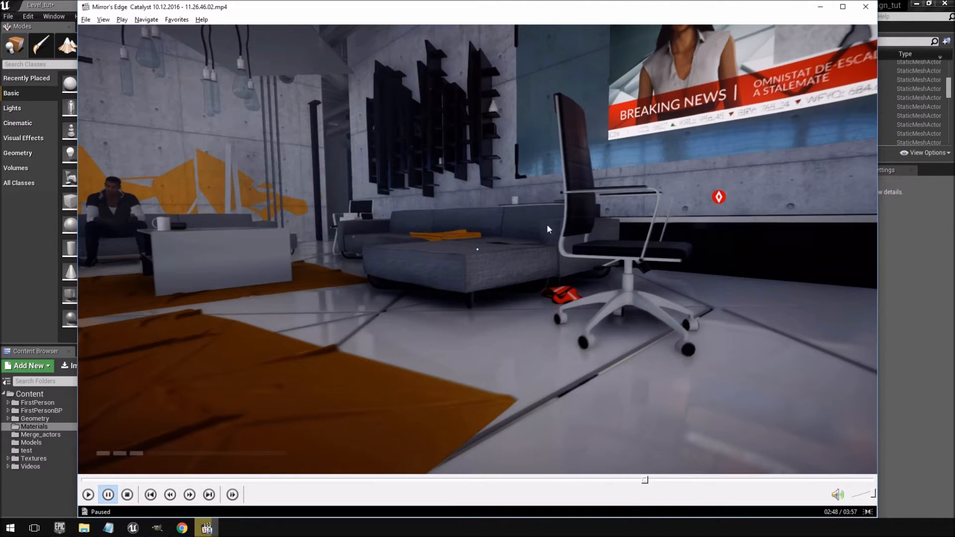
left_click(638, 481)
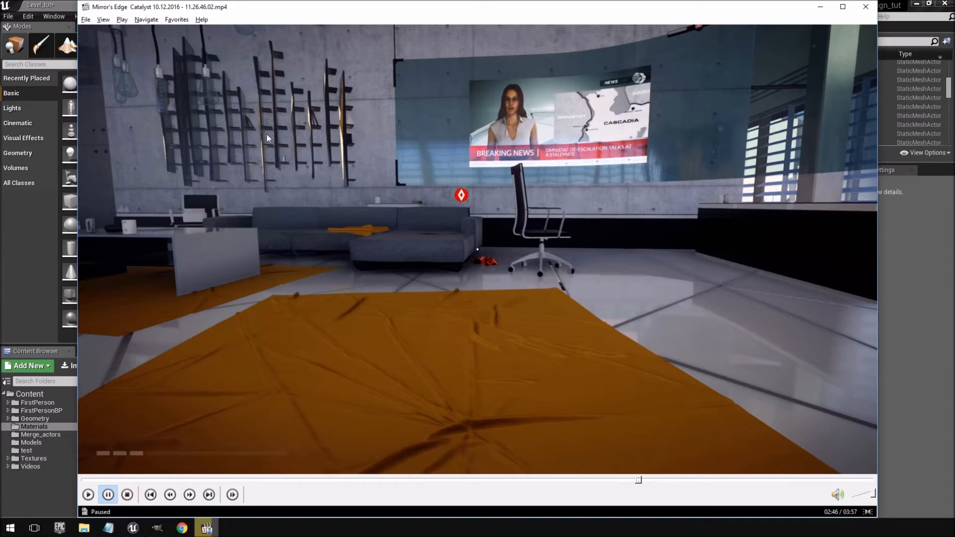
right_click(236, 98)
left_click(360, 13)
left_click(865, 6)
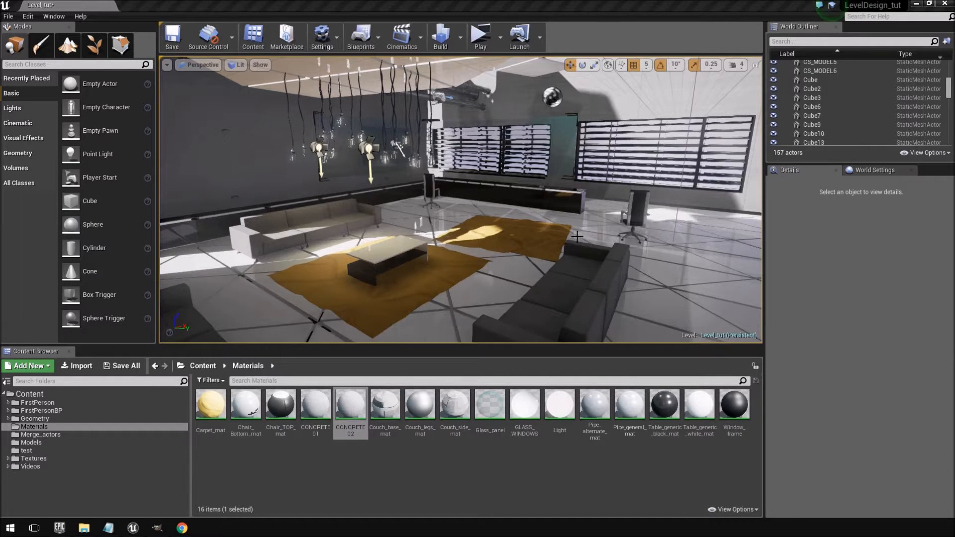
Place a cube on the floor beside the end of the long black cabinet near the windows
right_click(626, 180)
right_click_drag(567, 246, 635, 243)
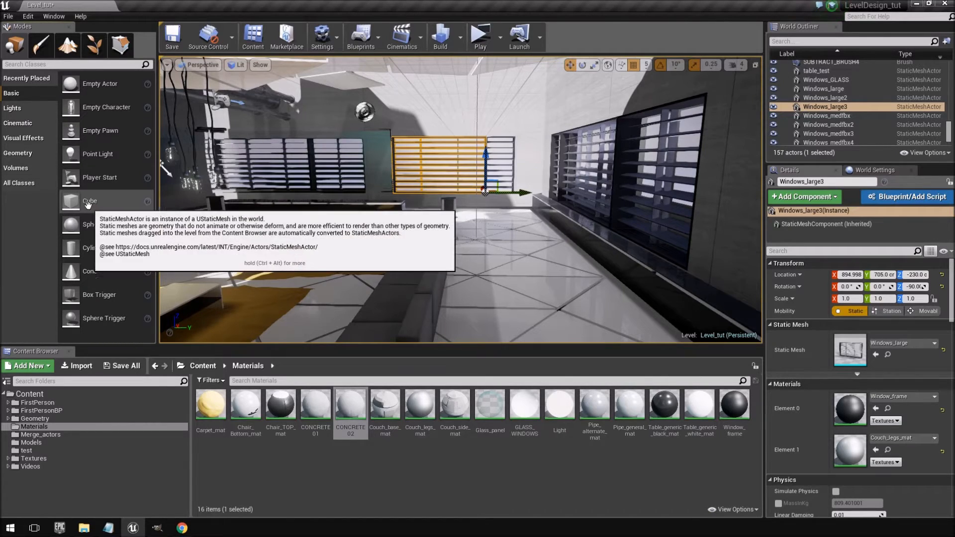
right_click_drag(388, 219, 319, 209)
left_click(231, 196)
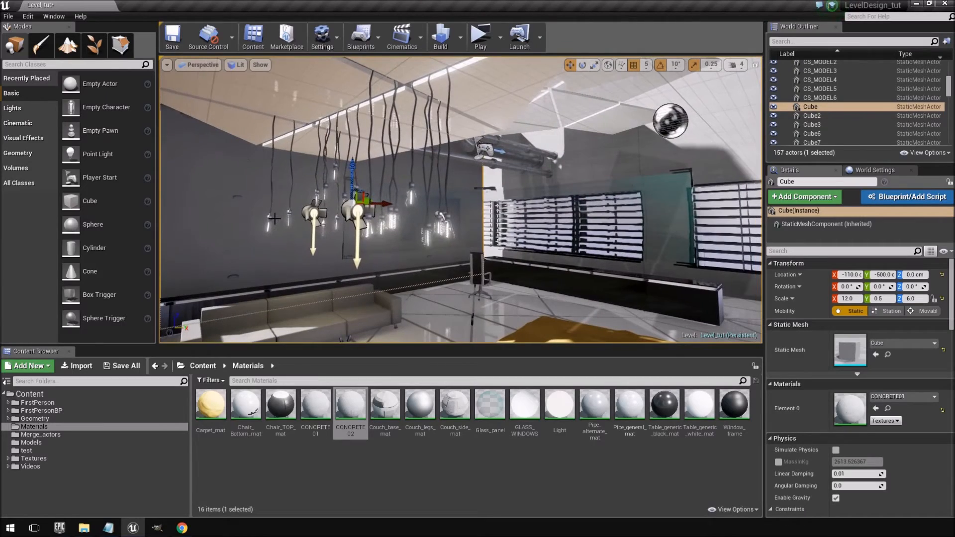
right_click_drag(275, 213, 234, 159)
right_click_drag(246, 229, 219, 288)
left_click_drag(91, 198, 459, 318)
right_click_drag(459, 318, 482, 378)
key("w")
right_click_drag(469, 293, 470, 316)
key("s")
Scale the new cube to 0.5 along X
key("e")
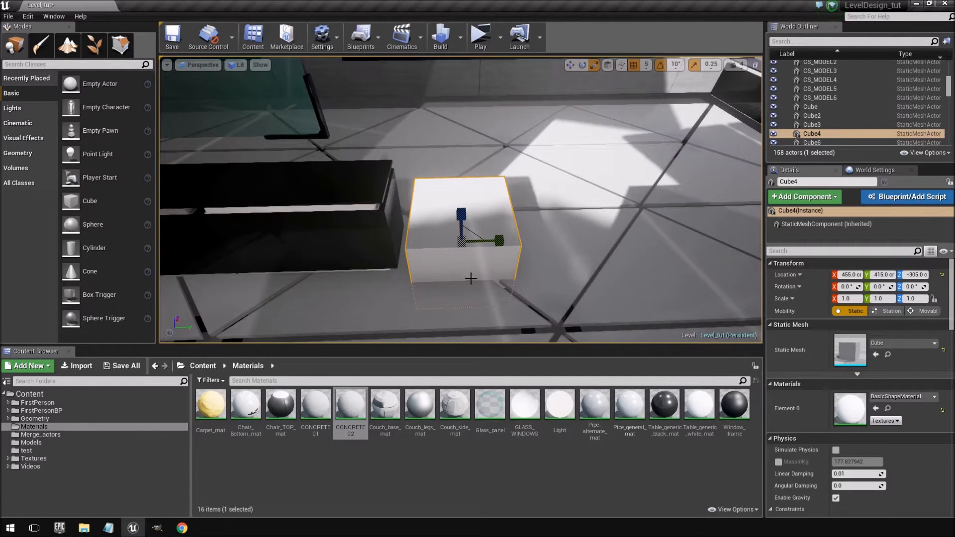
key("d")
right_click_drag(470, 244, 281, 323)
left_click_drag(507, 206, 500, 212)
right_click_drag(500, 212, 501, 214)
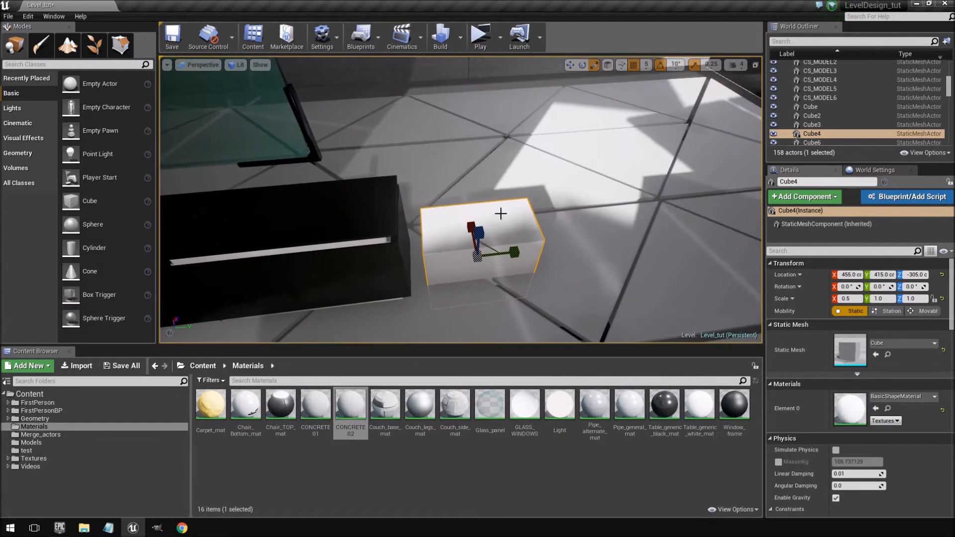
Scale the cube to 0.75 along Y and 14 along Z to form a tall pillar
left_click_drag(519, 258, 507, 259)
right_click_drag(507, 259, 501, 222)
key("s")
mouse_move(481, 242)
left_mouse_down()
mouse_move(480, 107)
mouse_move(481, 238)
mouse_move(481, 224)
left_mouse_up()
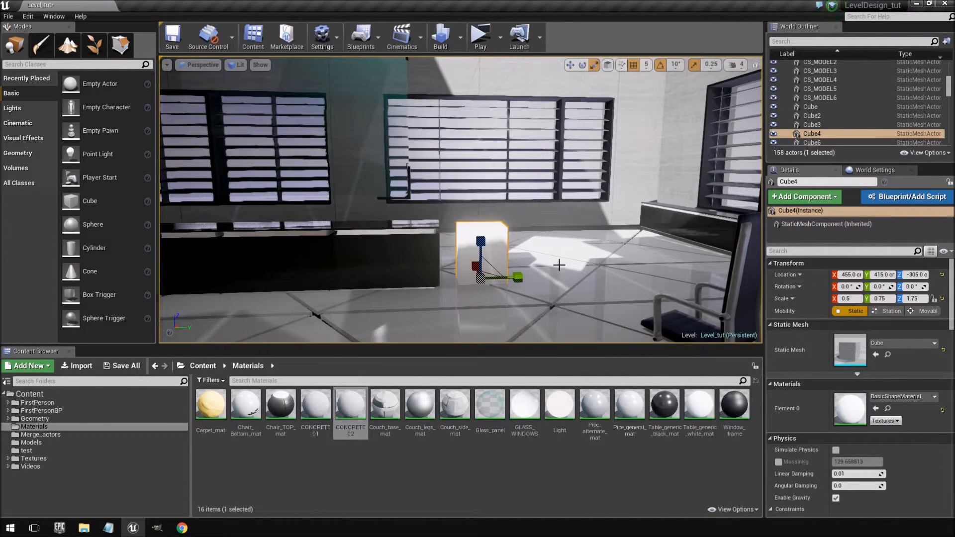
left_click(917, 298)
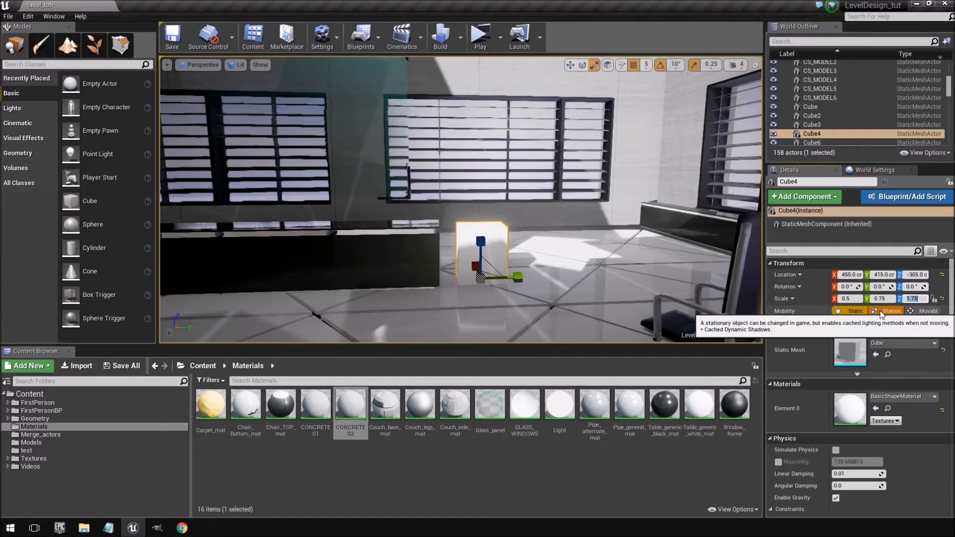
key("Return")
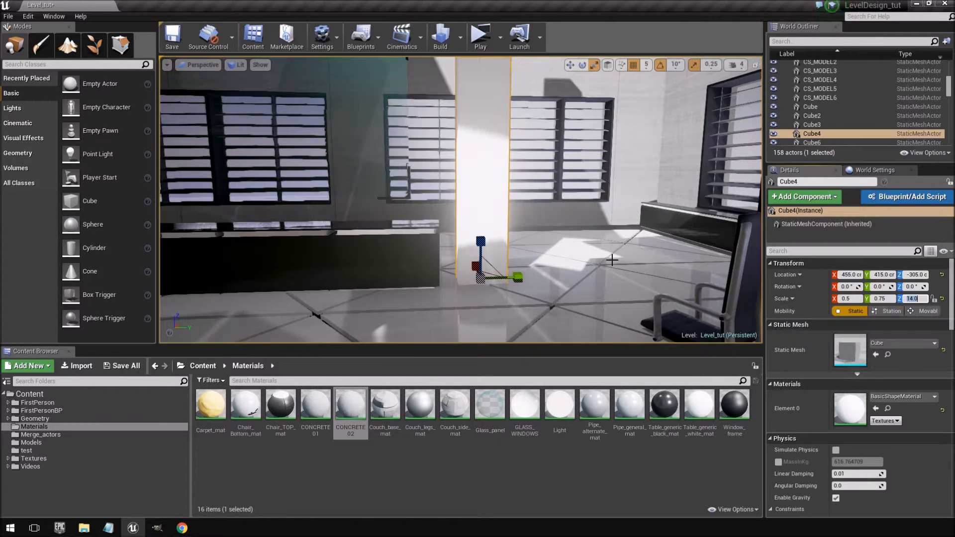
right_click(509, 222)
left_click(481, 239)
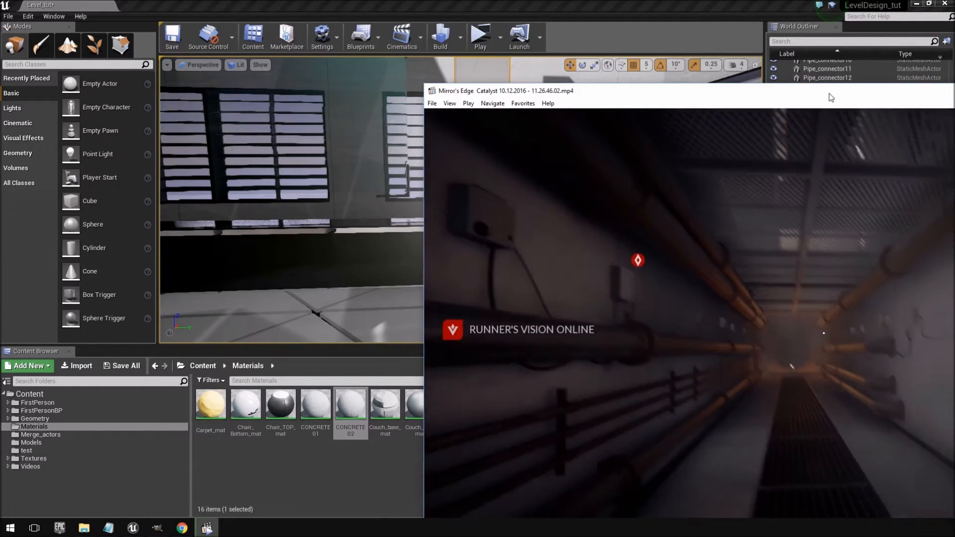
Find the pillar in the Mirror's Edge Catalyst reference video and pause at 01:42 to study its slanted base
left_click_drag(829, 93, 580, 10)
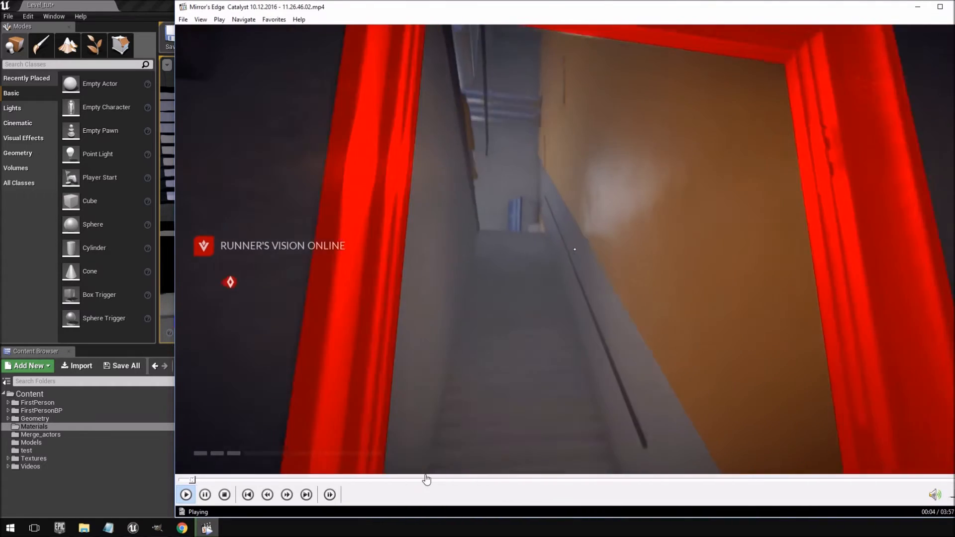
left_click(425, 480)
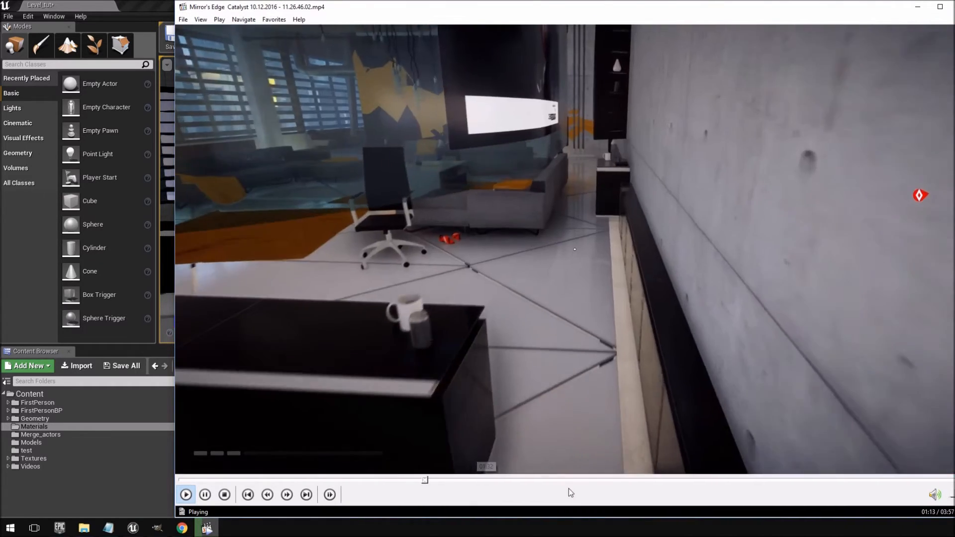
left_click(523, 480)
key("space")
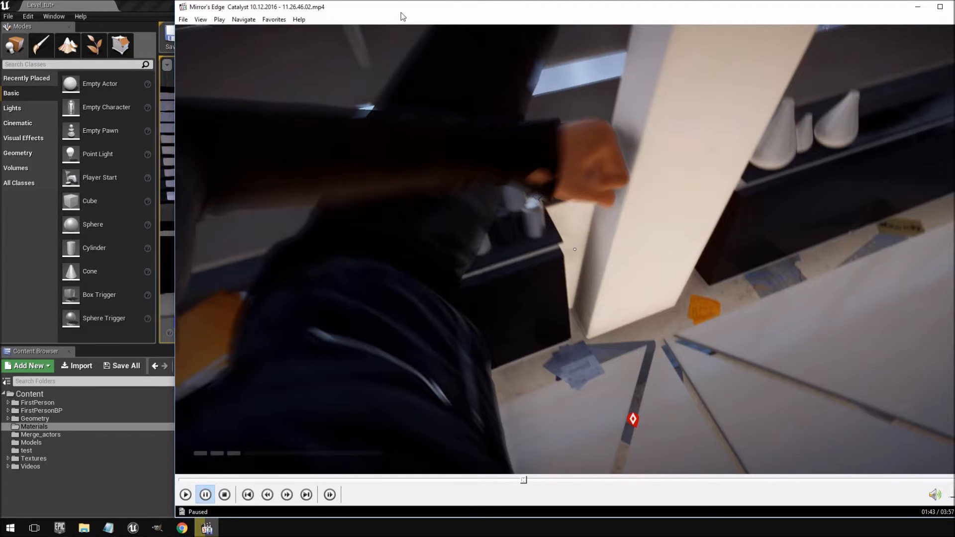
left_click_drag(403, 17, 237, 22)
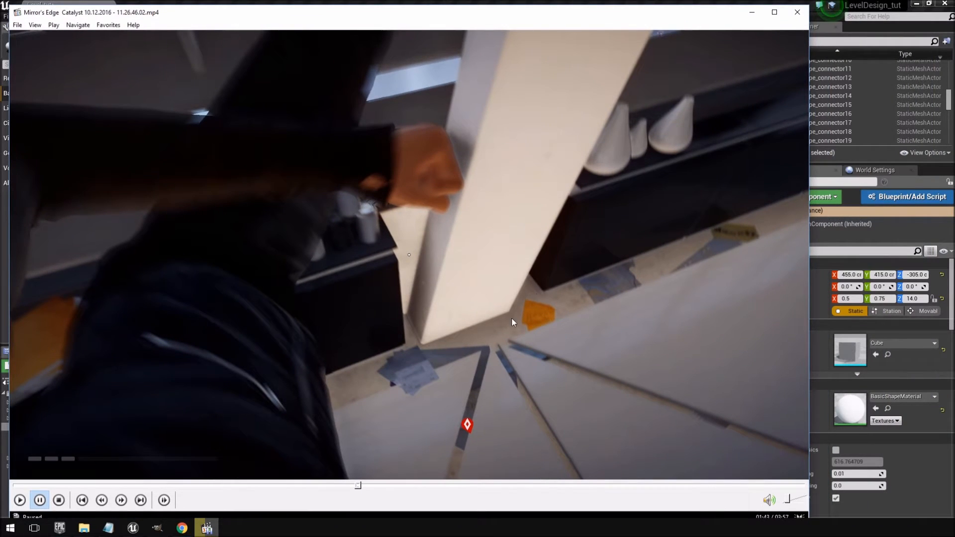
left_click(350, 485)
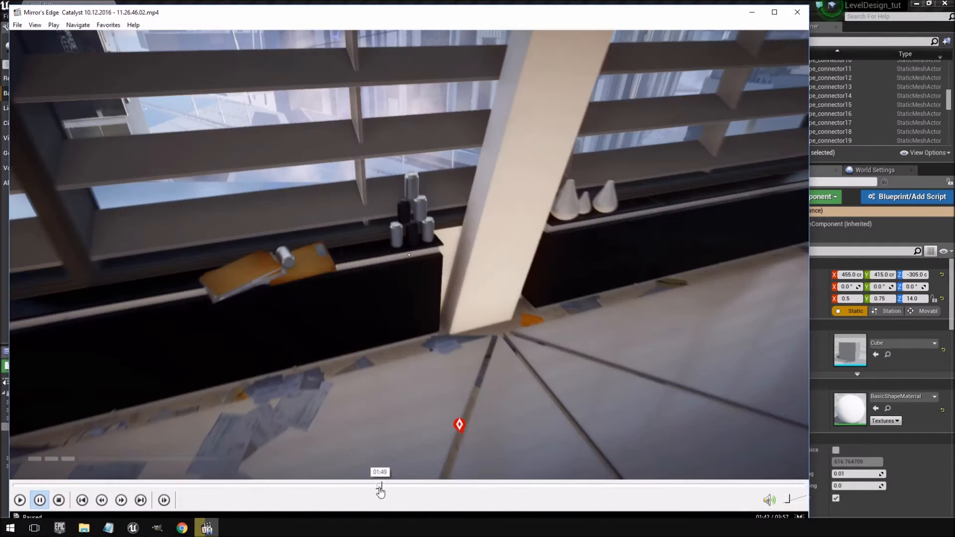
Scrub the reference video to 00:43 to study the slanted pillar from across the room, and close the video
left_click_drag(381, 490, 633, 489)
left_click_drag(81, 486, 159, 490)
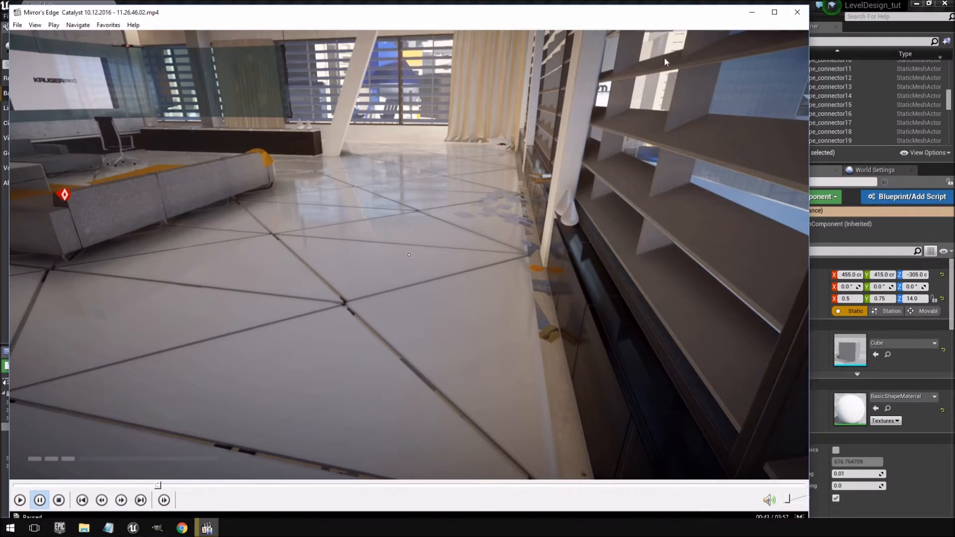
left_click(799, 13)
Raise the tall pillar beside the cabinet to Z 325
right_click_drag(452, 245, 456, 204)
key("s")
left_click_drag(488, 177, 404, 69)
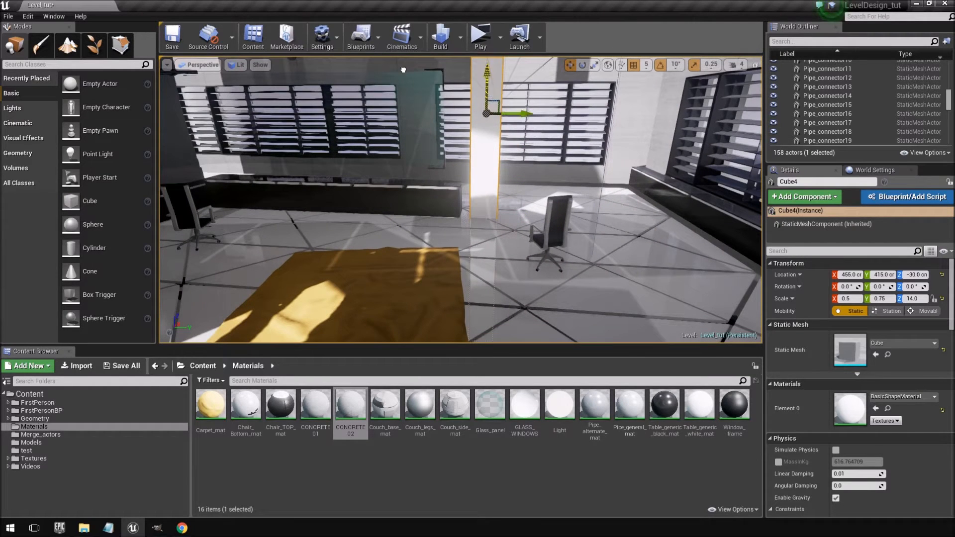
key("f")
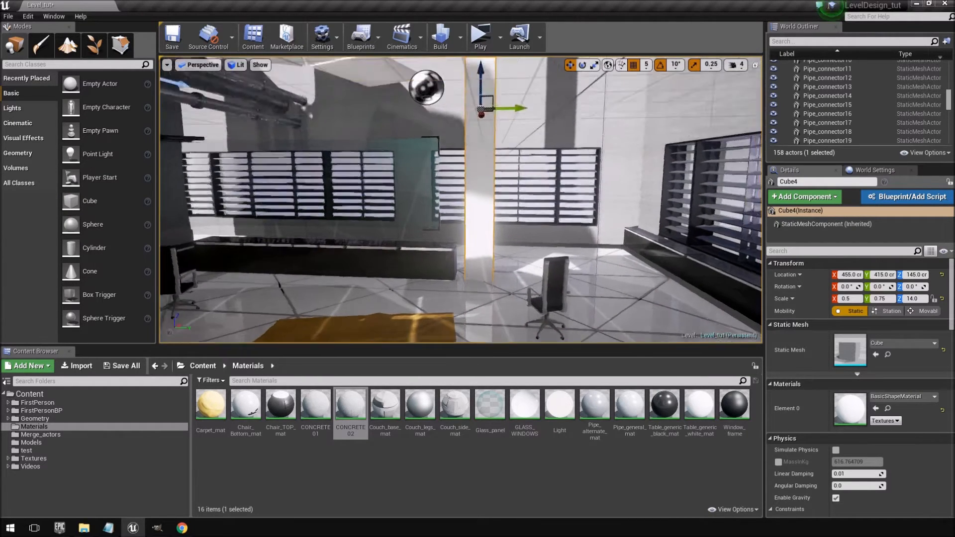
left_click_drag(456, 171, 486, 145)
right_click_drag(486, 145, 481, 174)
key("d")
key("w")
key("q")
key("e")
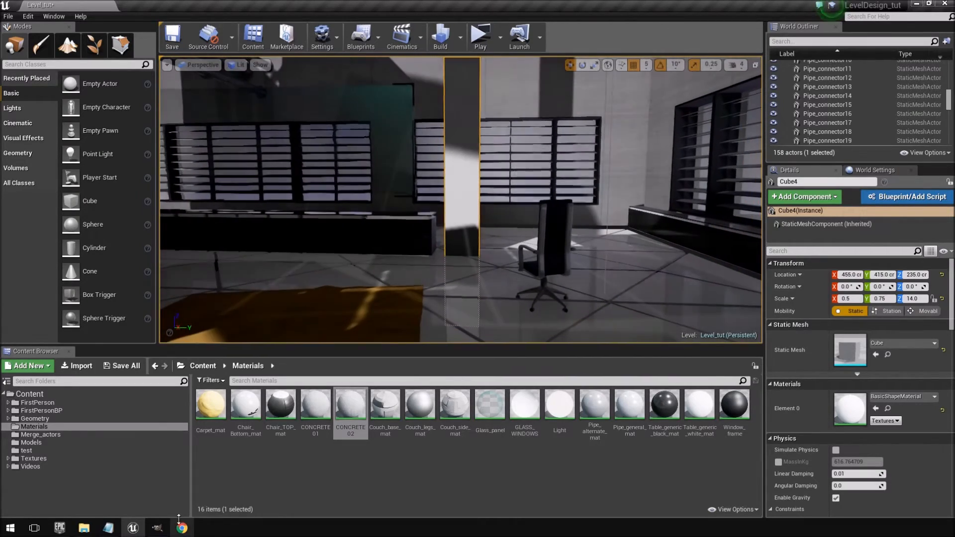
key("s")
right_click_drag(490, 227, 478, 192)
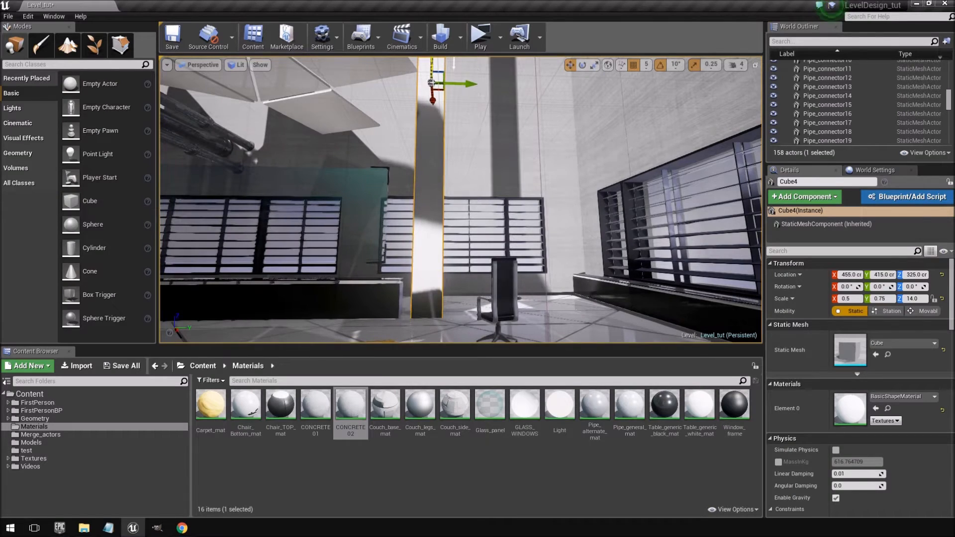
Tilt the pillar 10° about X
right_click_drag(478, 192, 503, 224)
key("w")
key("q")
key("q")
key("e")
key("q")
key("w")
key("s")
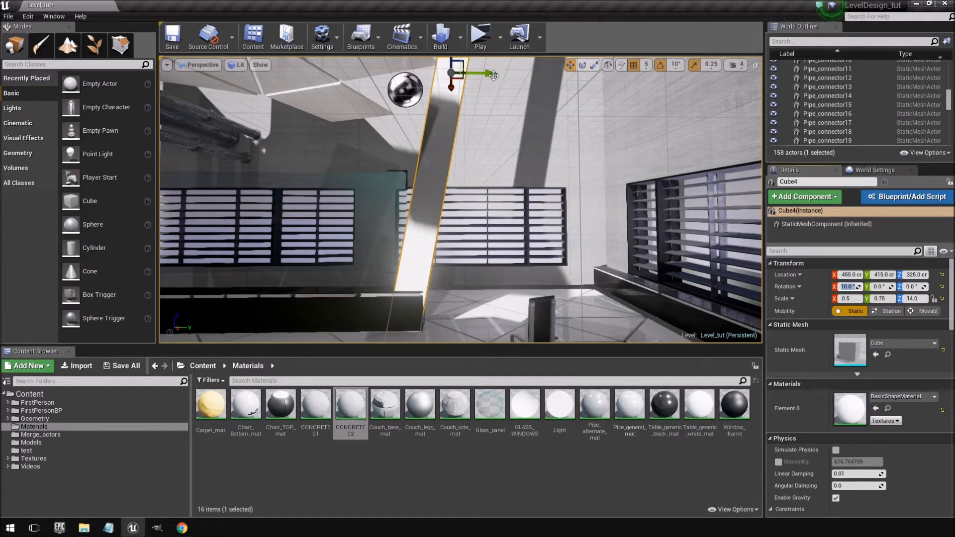
Move the tilted pillar along Y to 510
key("s")
right_click_drag(529, 74, 545, 40)
key("w")
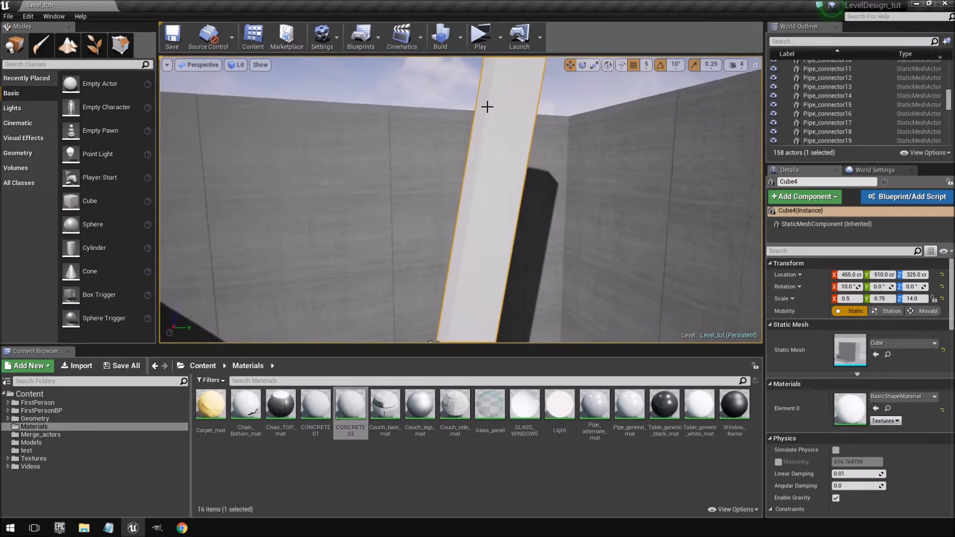
Delete the black cabinet section in front of the concrete wall between the windows, and the section next to it
right_click_drag(460, 199, 418, 229)
key("w")
mouse_move(478, 153)
right_mouse_down()
mouse_move(448, 159)
mouse_move(463, 164)
mouse_move(468, 199)
mouse_move(466, 155)
right_mouse_up()
left_click(466, 157)
right_click_drag(482, 192, 515, 169)
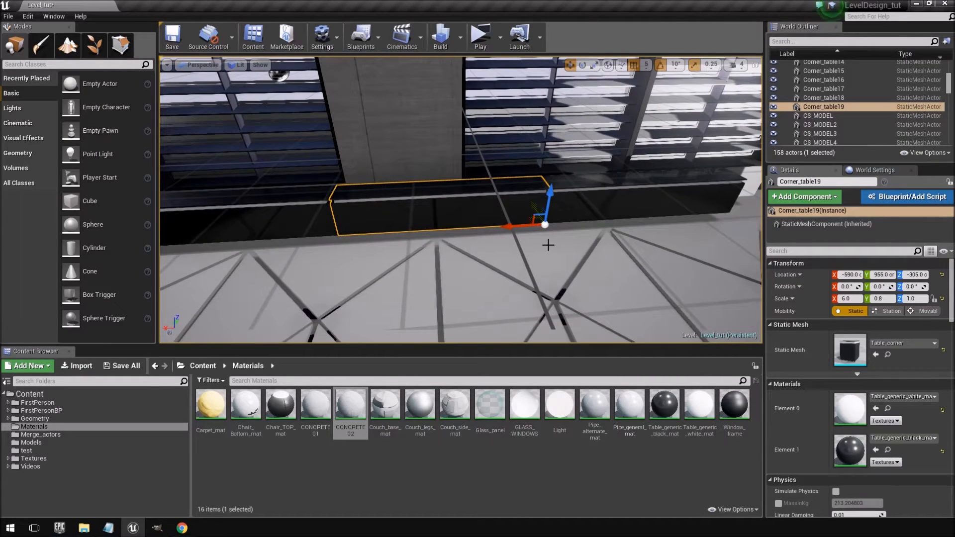
key("Delete")
right_click_drag(462, 211, 426, 189)
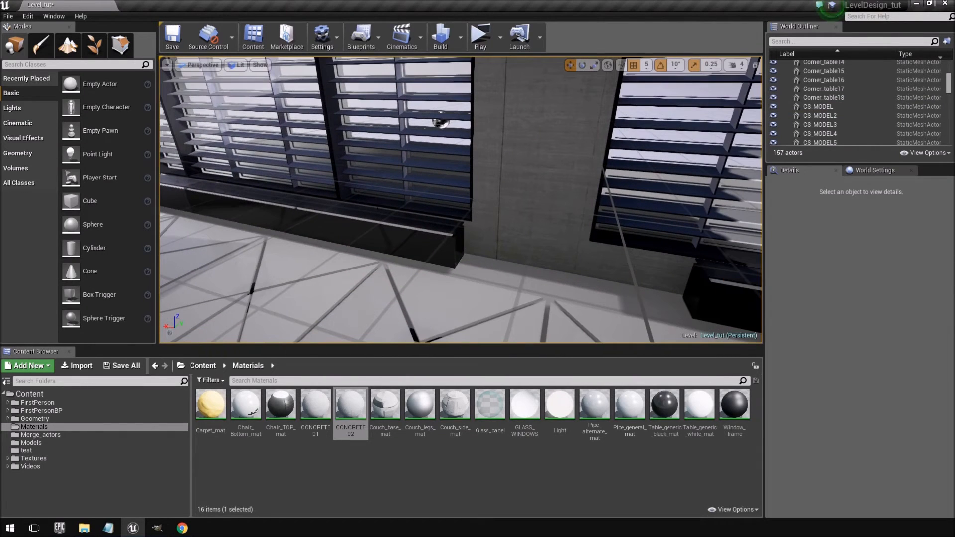
left_click(385, 239)
key("Delete")
Duplicate the slanted pillar along Y to 1000 and rotate the copy 90° about Z
right_click_drag(398, 239, 332, 228)
left_click(339, 210)
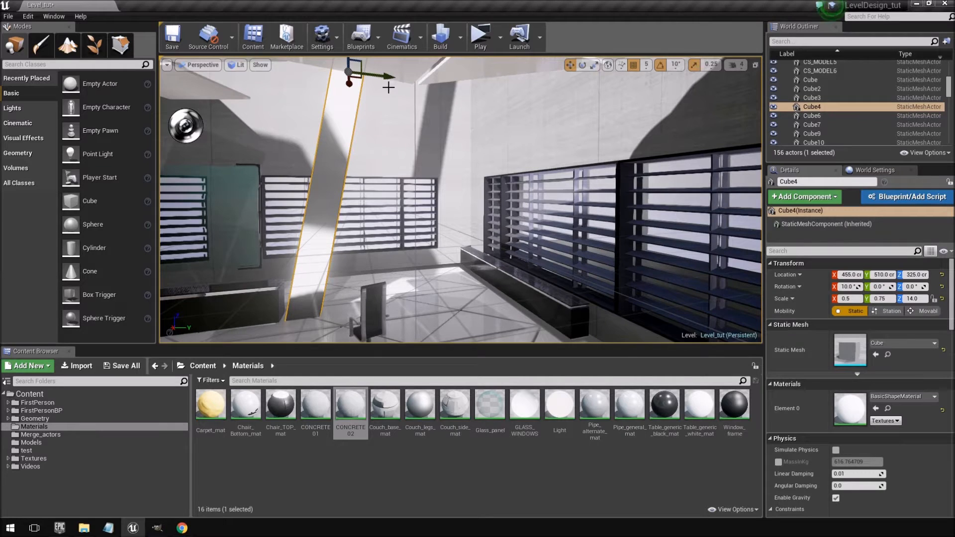
left_click_drag(386, 77, 513, 107, "alt")
key("e")
right_click_drag(585, 112, 486, 166)
key("w")
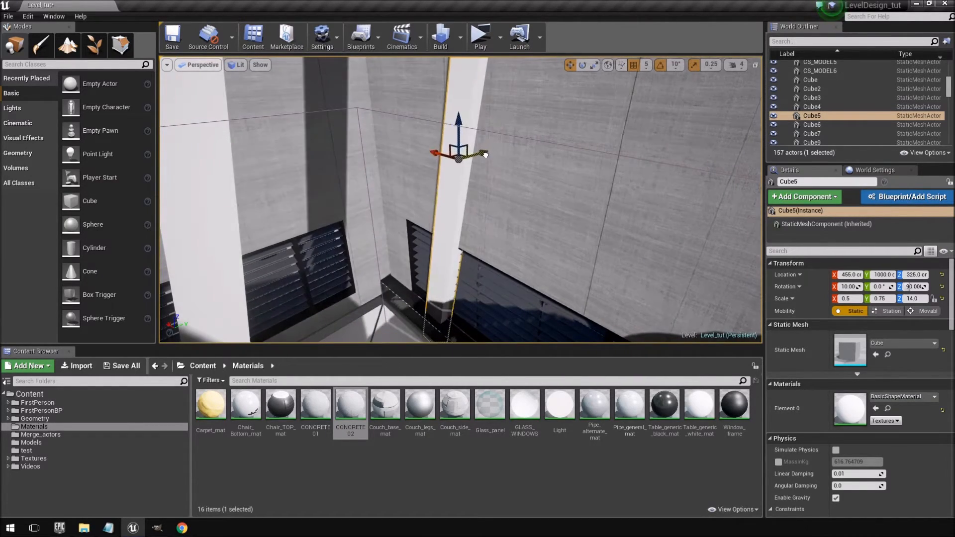
Position the pillar copy at X -485 and Y 975, against the wall section between the windows
left_click_drag(429, 155, 732, 245)
right_click_drag(731, 245, 828, 214)
right_click_drag(642, 231, 617, 219)
left_click_drag(410, 92, 580, 88)
right_click_drag(580, 88, 495, 60)
left_click_drag(552, 135, 546, 135)
right_click_drag(546, 135, 505, 145)
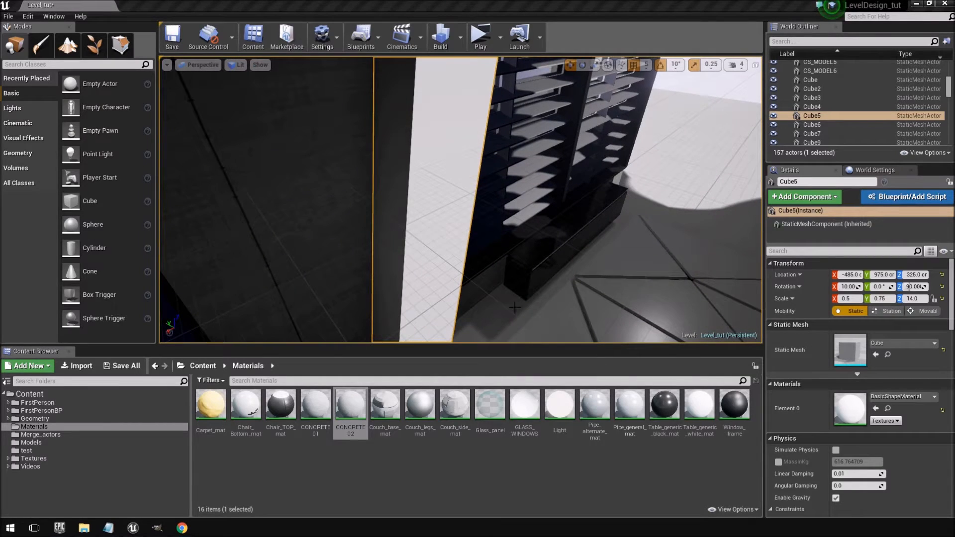
Open the Mirror's Edge Catalyst reference video enlarged and examine the slanted window pillars around 01:15
left_click_drag(954, 94, 362, 54)
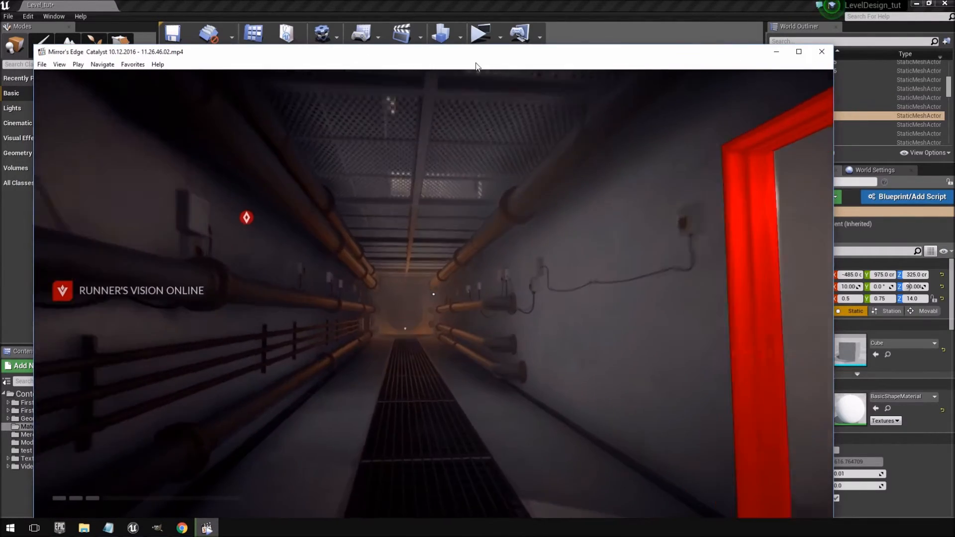
double_click(477, 54)
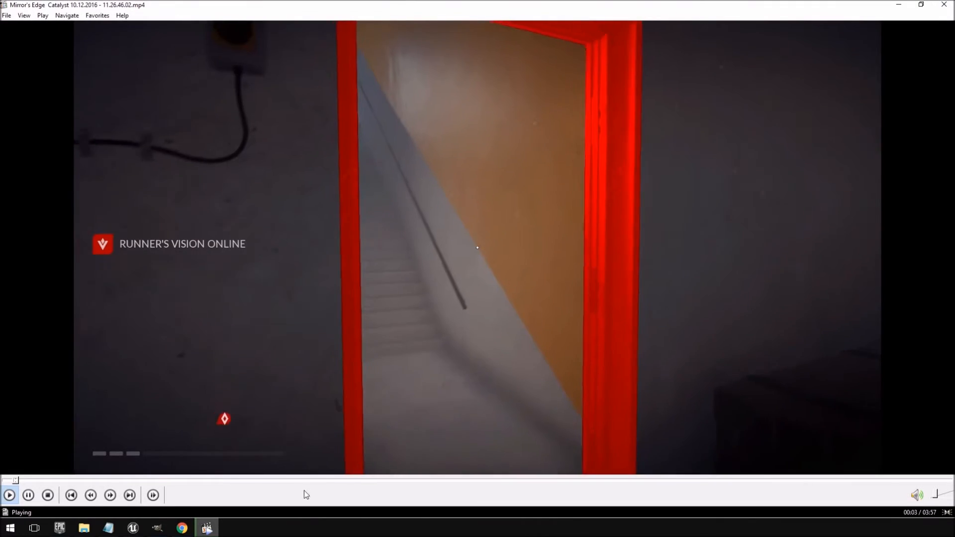
left_click(304, 482)
left_click(492, 298)
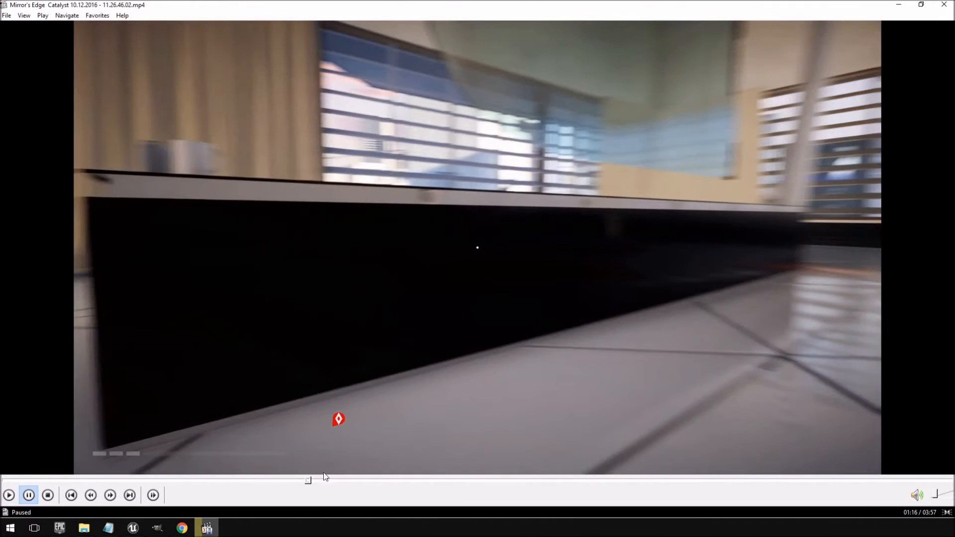
left_click(303, 481)
left_click(305, 481)
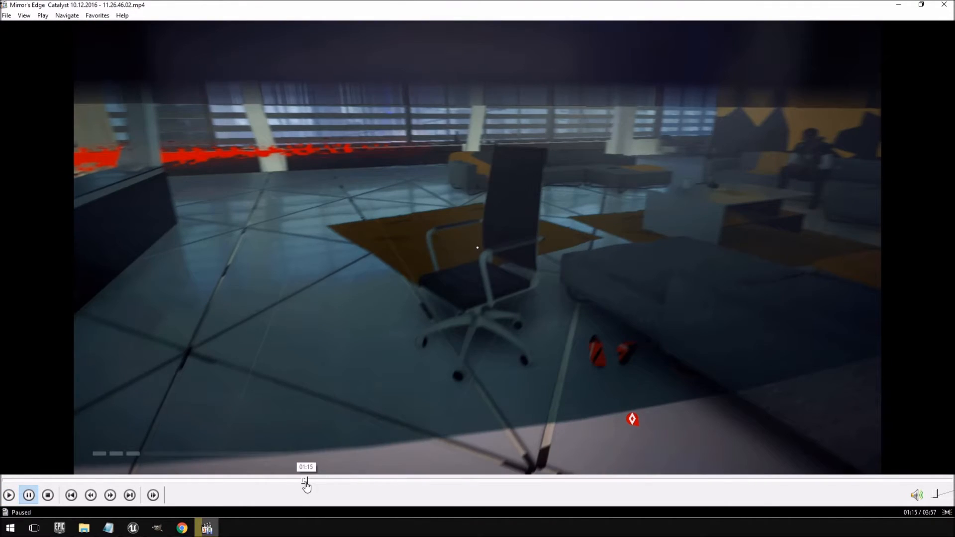
left_click(307, 480)
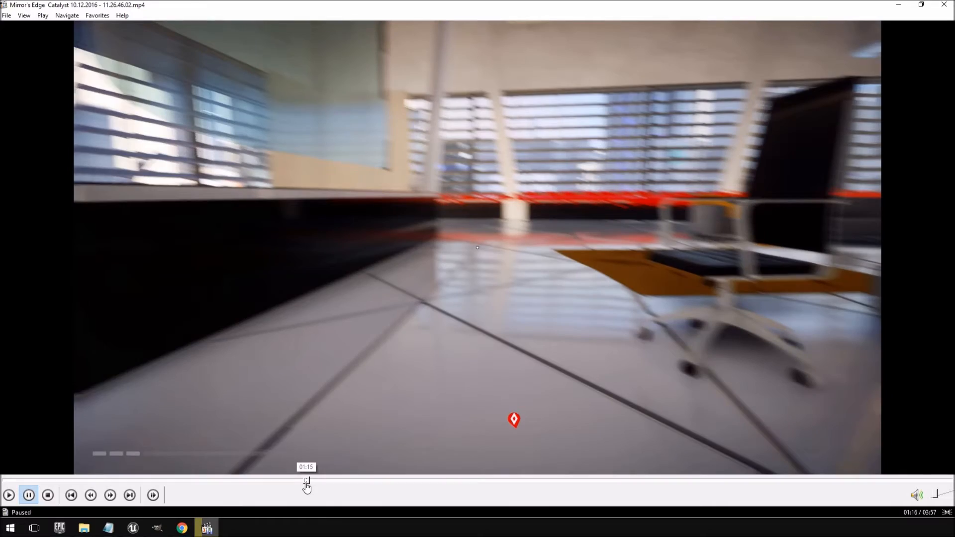
left_click(305, 481)
key("space")
key("space")
key("space")
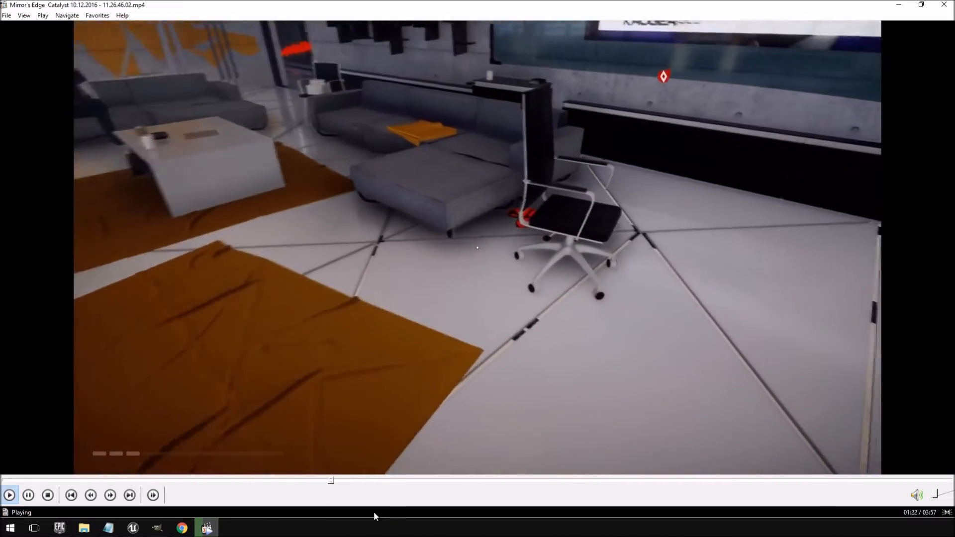
Scrub the reference video between 00:27 and 00:38 to examine the pillars along the window wall, and close it
left_click(366, 481)
left_click(96, 480)
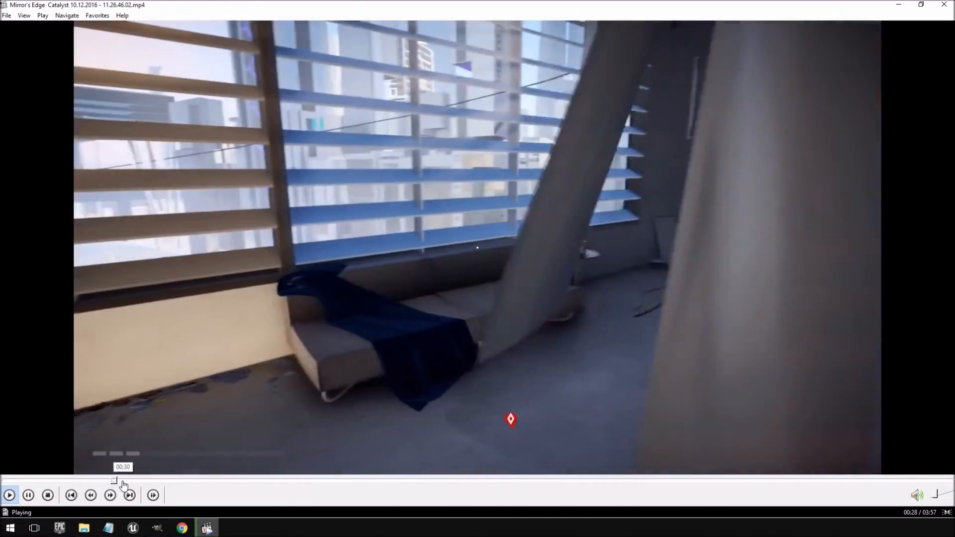
left_click(112, 481)
left_click(103, 481)
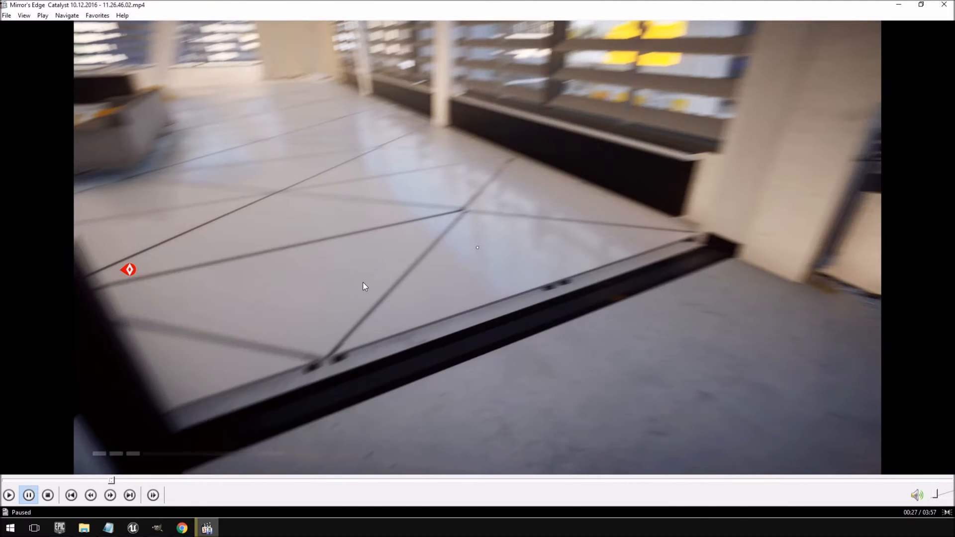
key("space")
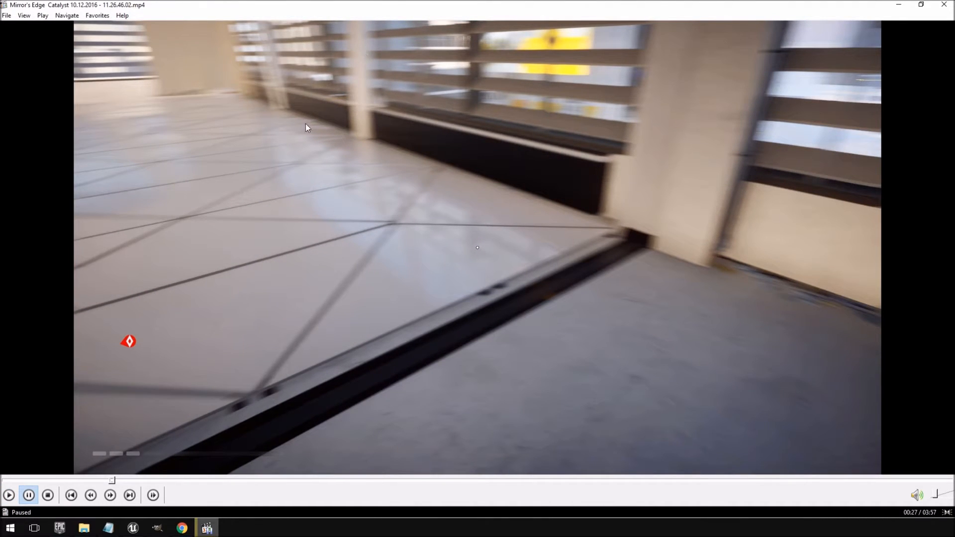
left_click(156, 480)
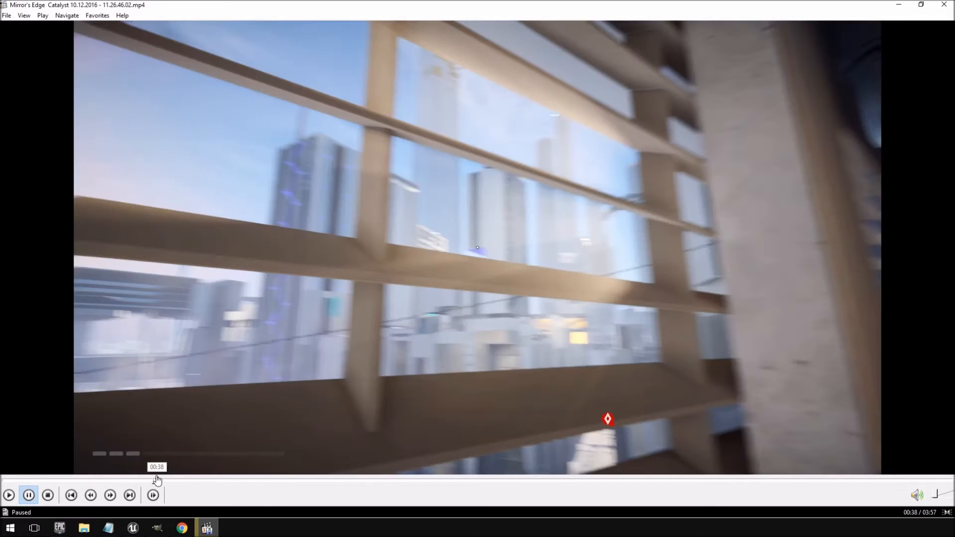
left_click(153, 480)
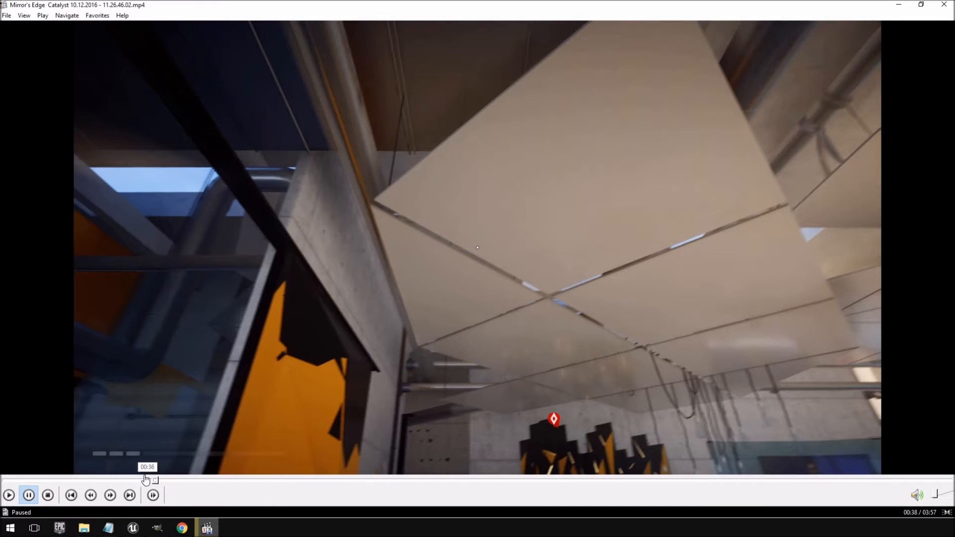
left_click(142, 481)
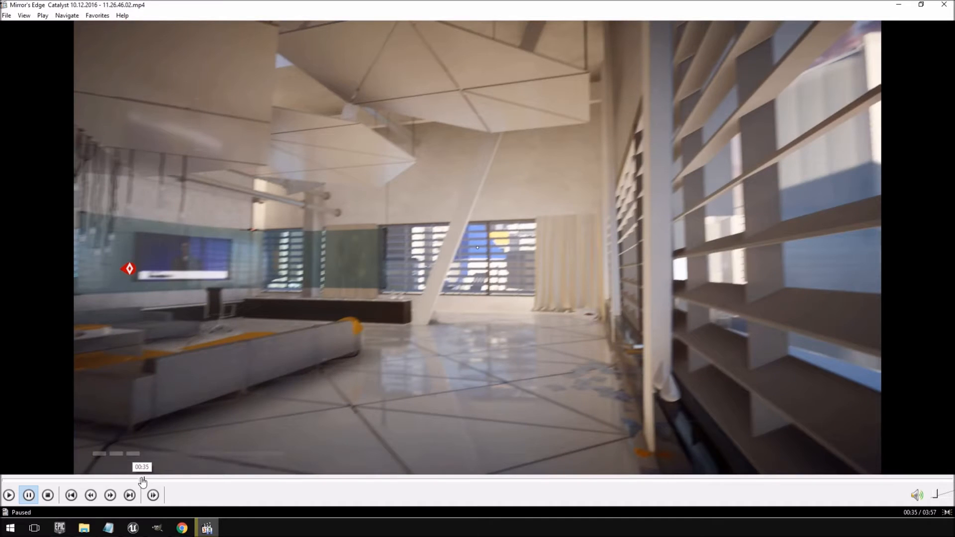
left_click(139, 481)
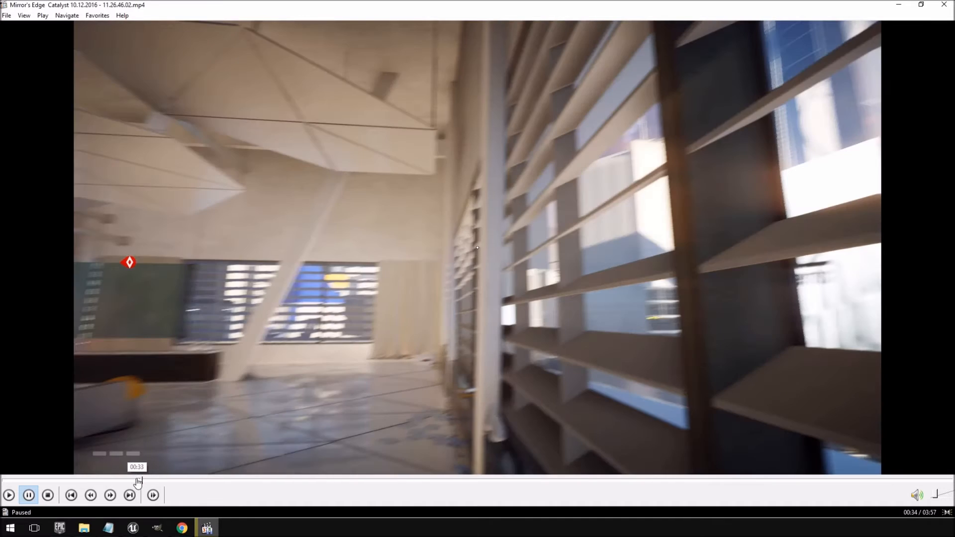
left_click(136, 481)
left_click(141, 481)
left_click(942, 6)
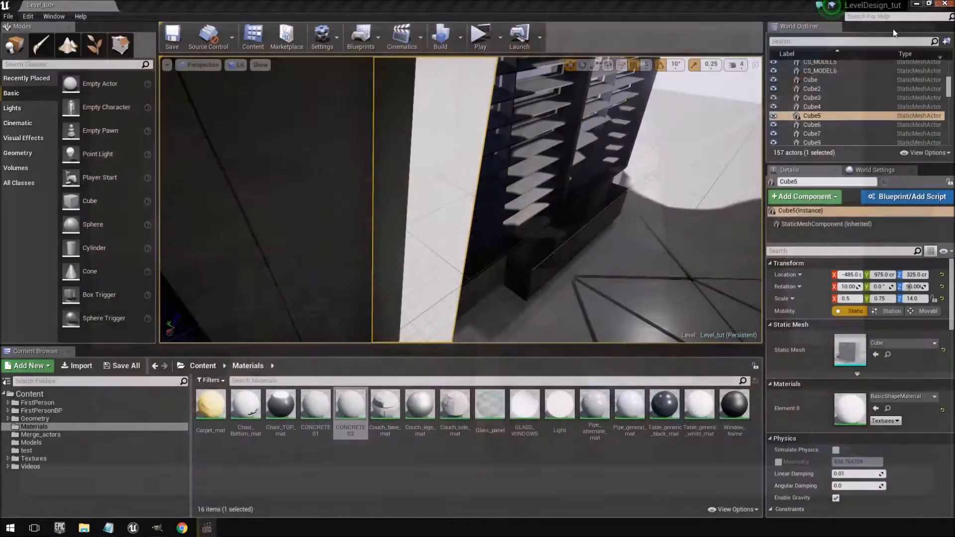
Increase the second pillar's X rotation to 20° and shift it along X toward the neighbouring window
right_click_drag(473, 115, 473, 124)
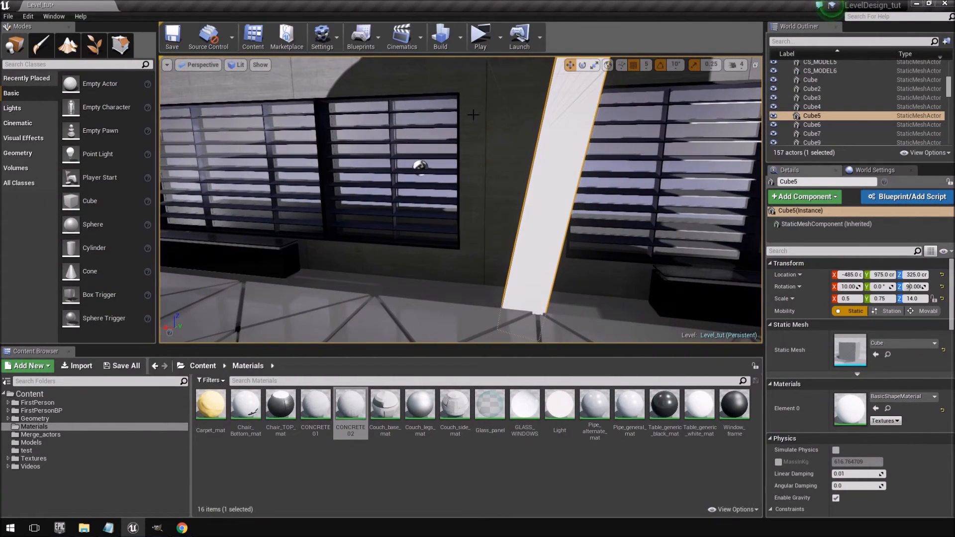
right_click_drag(528, 121, 524, 103)
right_click_drag(574, 131, 609, 70)
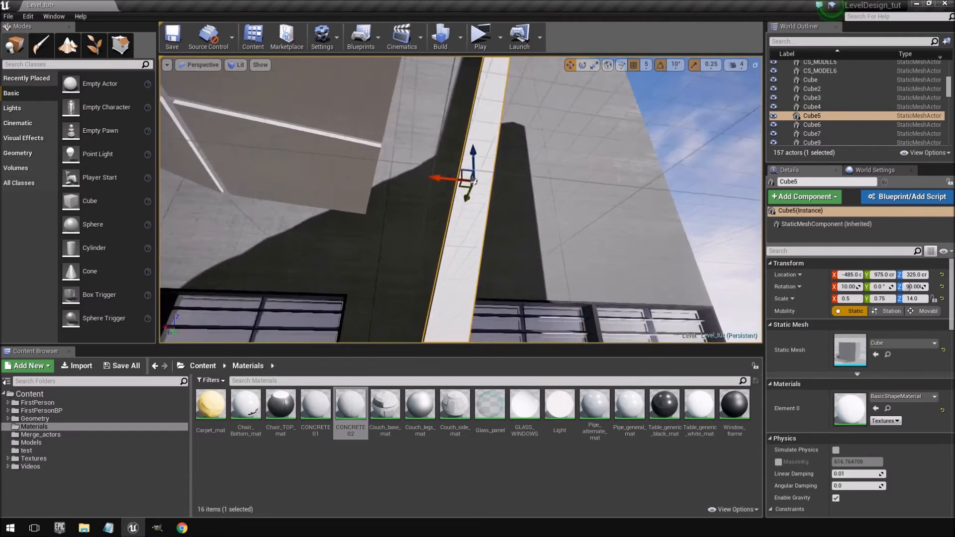
right_click_drag(575, 114, 575, 209)
right_click_drag(532, 118, 575, 130)
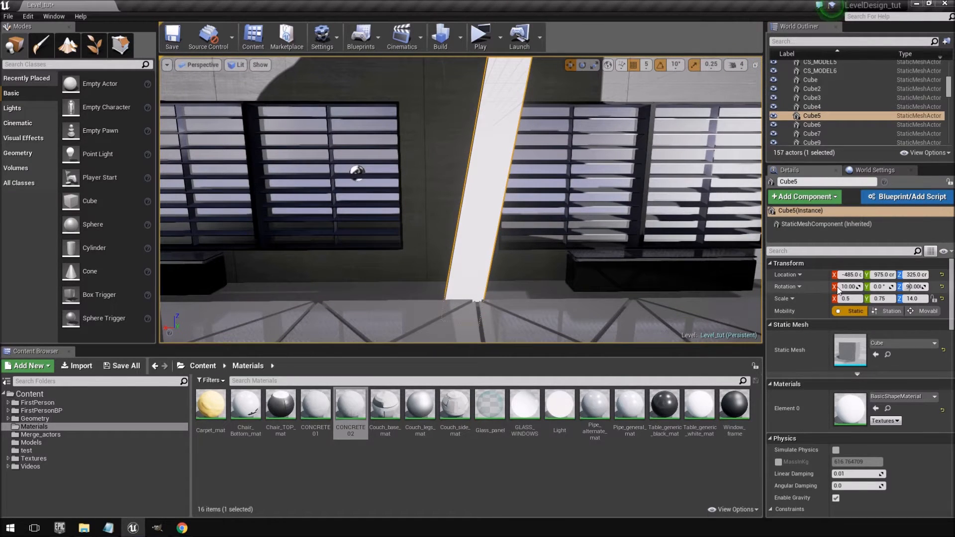
left_click_drag(845, 286, 841, 287)
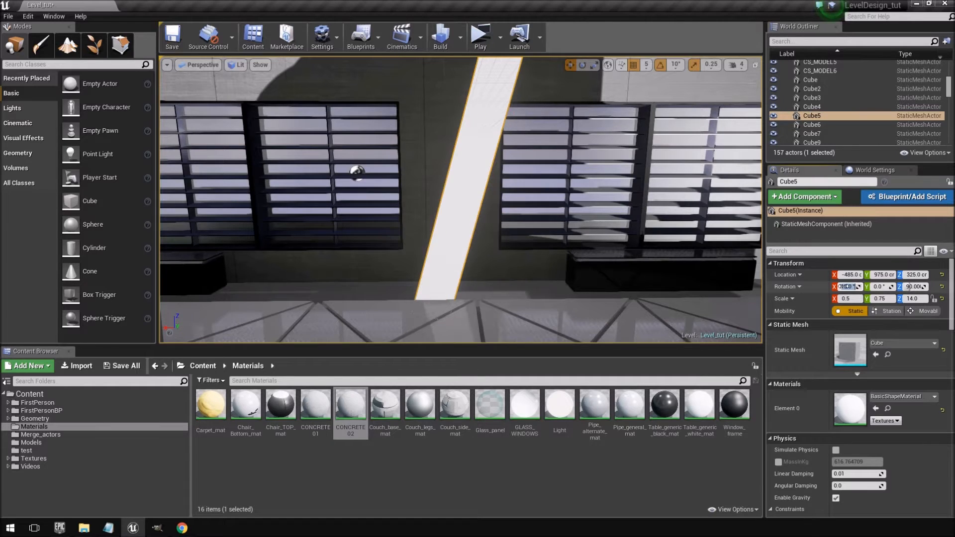
left_click_drag(844, 286, 848, 287)
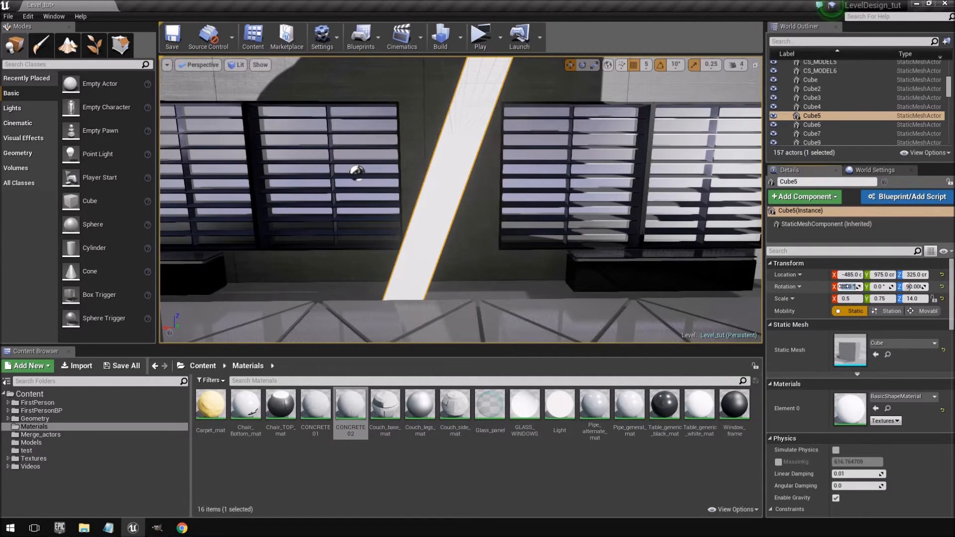
right_click_drag(467, 174, 461, 132)
left_click_drag(461, 131, 533, 137)
Duplicate the second pillar along X to -360 and set the copy's Z rotation to -90°
right_click_drag(532, 137, 473, 110)
left_click_drag(461, 106, 313, 102, "alt")
left_click(909, 287)
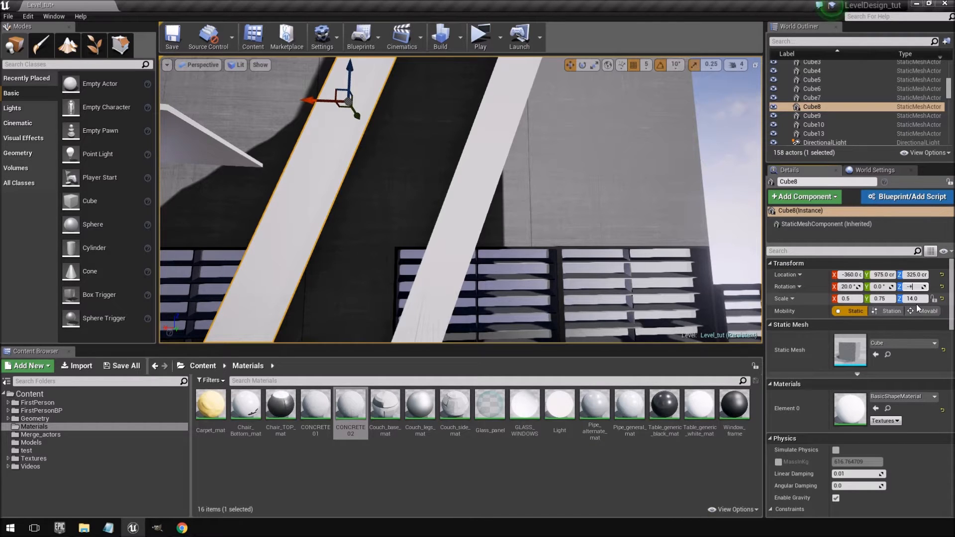
type("-90")
key("Return")
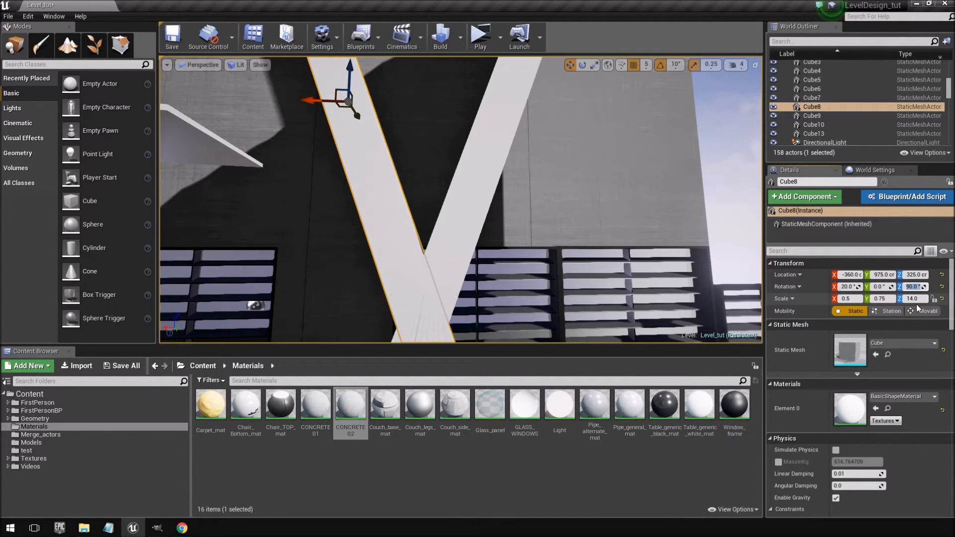
Move the mirrored pillar along X to -100, separating it from the opposite slanted pillar
mouse_move(357, 305)
right_mouse_down()
mouse_move(349, 298)
mouse_move(357, 305)
right_mouse_up()
right_click_drag(333, 124, 333, 130)
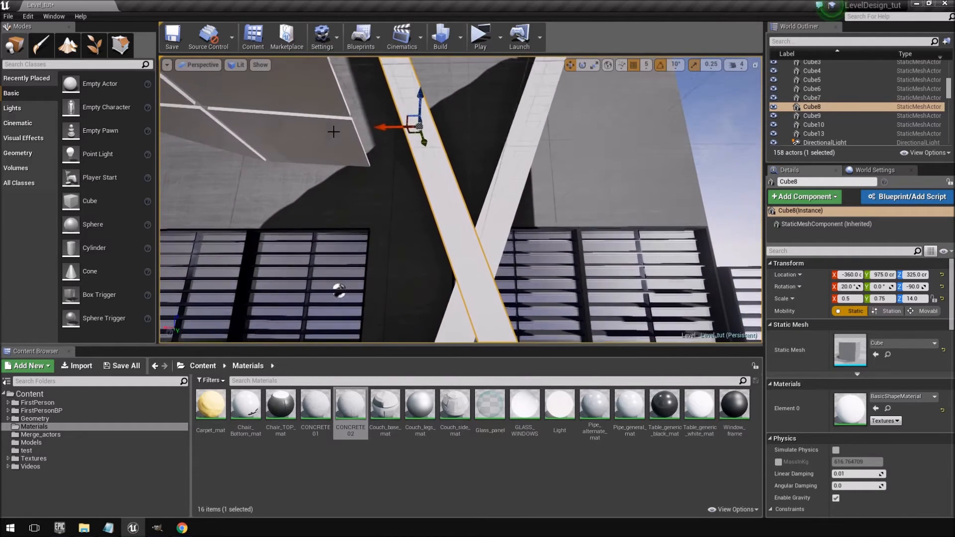
left_click_drag(384, 125, 279, 146)
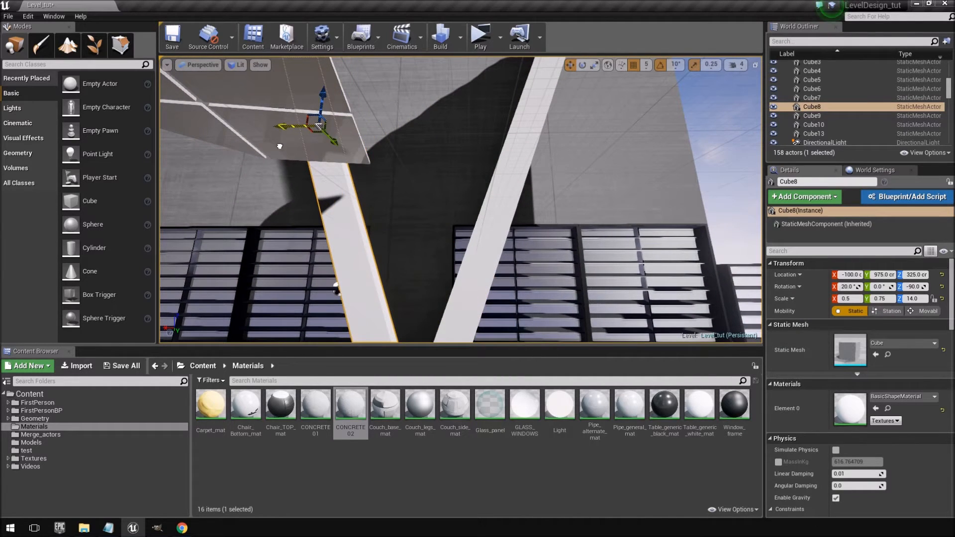
Lower the pair of slanted window-wall pillars together along Z to 315
mouse_move(259, 147)
right_mouse_down()
mouse_move(249, 150)
mouse_move(261, 142)
mouse_move(258, 125)
mouse_move(258, 144)
right_mouse_up()
right_click_drag(365, 255, 430, 115)
left_click(420, 184, "ctrl")
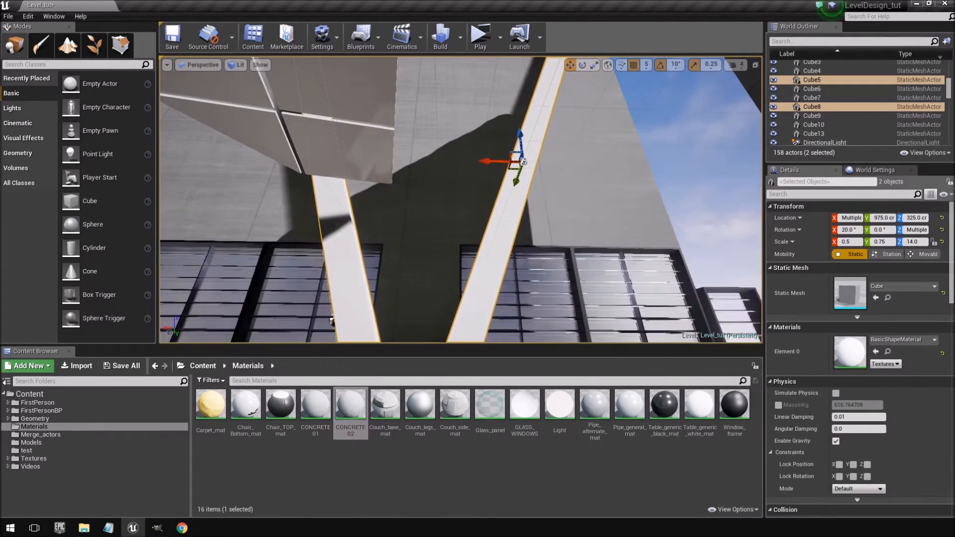
right_click_drag(520, 141, 393, 199)
key("w")
Duplicate the low black counter under the windows along X to -230 and set the copy's X scale to 5
left_click(356, 239)
right_click_drag(356, 239, 324, 239)
key("s")
left_click_drag(434, 242, 634, 254, "alt")
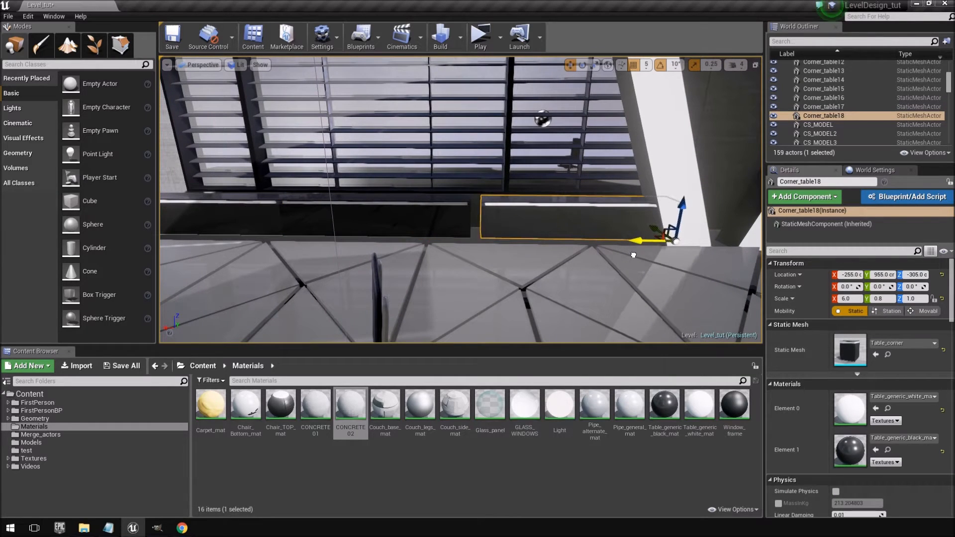
key("w")
right_click_drag(621, 258, 711, 258)
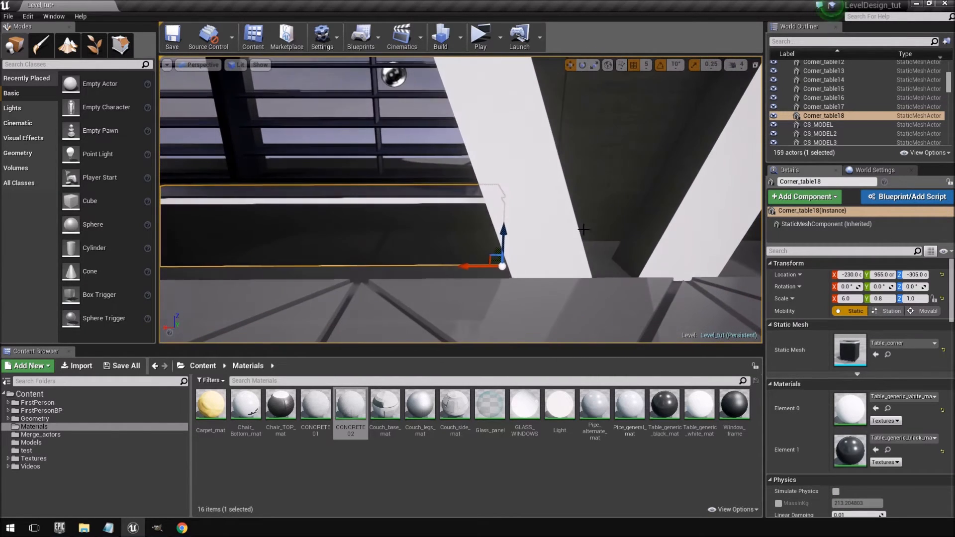
type("5")
key("Return")
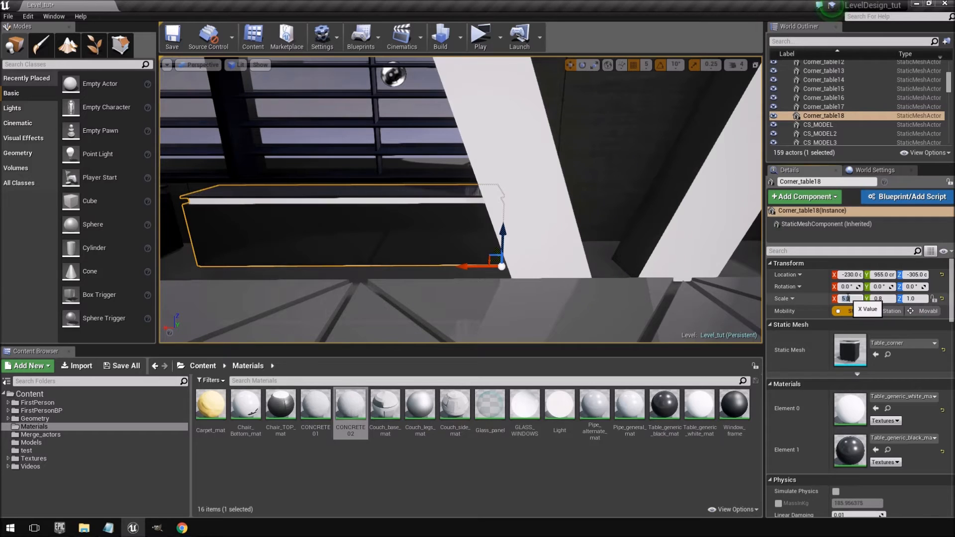
Shift the shortened counter along X away from the slanted pillar, toward the neighbouring counter
left_click_drag(465, 268, 423, 268)
right_click_drag(423, 269, 372, 259)
key("s")
left_click_drag(608, 286, 599, 287)
right_click_drag(599, 286, 605, 288)
Duplicate the counter on the other side of the pillars, set the copy's X scale to 1 and move it to X -590
key("d")
left_click(599, 250)
right_click_drag(599, 250, 630, 254)
left_click_drag(601, 239, 407, 262, "alt")
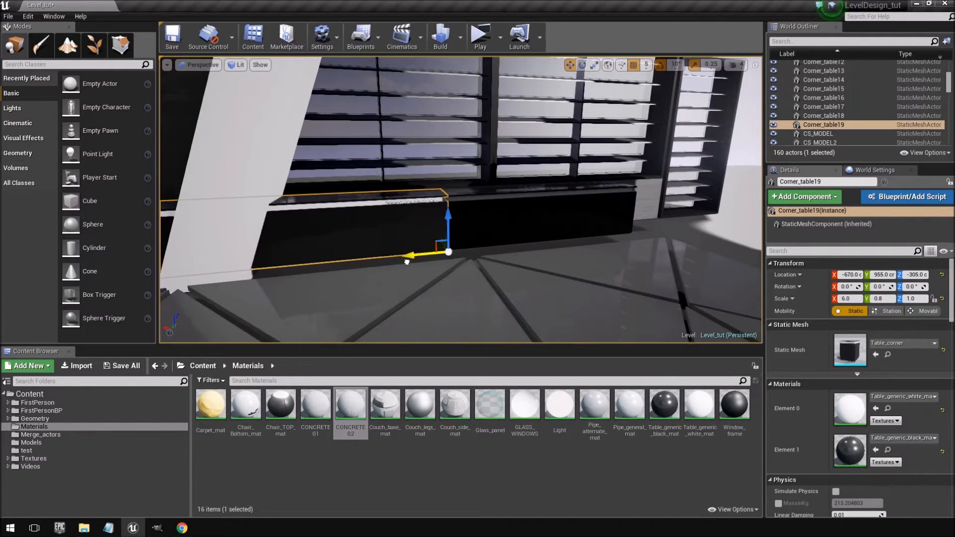
left_click(853, 299)
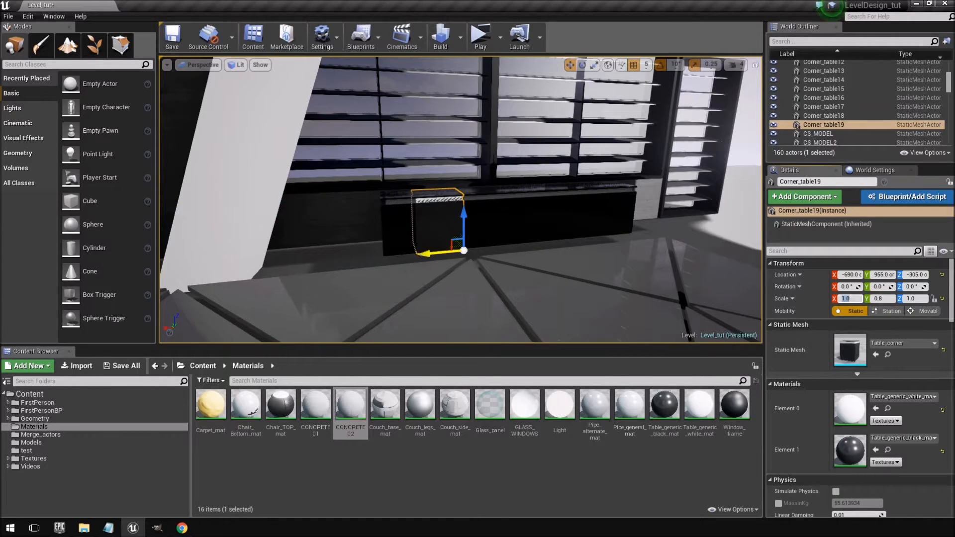
right_click_drag(338, 262, 239, 254)
Examine the slanted pillars, counters and window openings along the wall from several angles
key("w")
key("s")
key("w")
key("s")
right_click_drag(378, 144, 384, 113)
key("w")
right_click_drag(533, 189, 510, 188)
key("w")
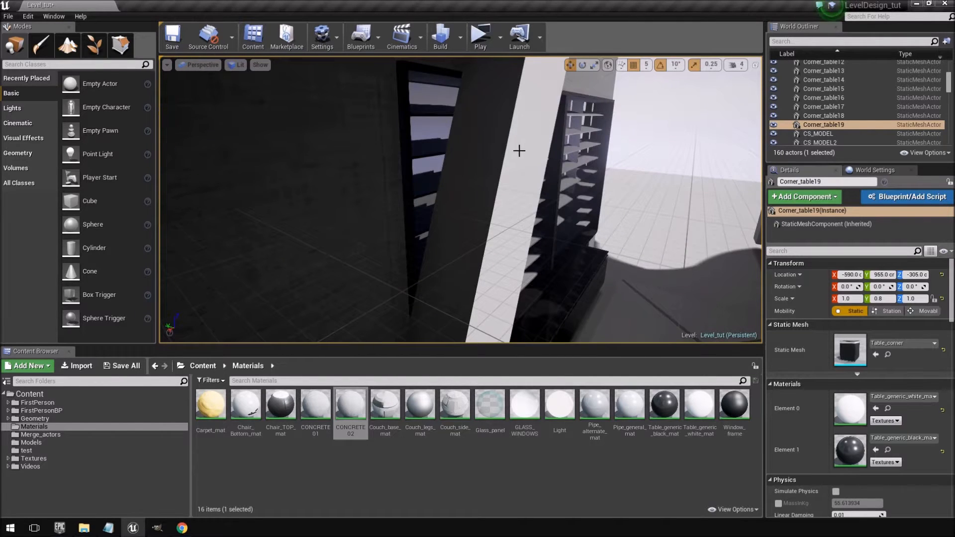
right_click_drag(519, 150, 501, 143)
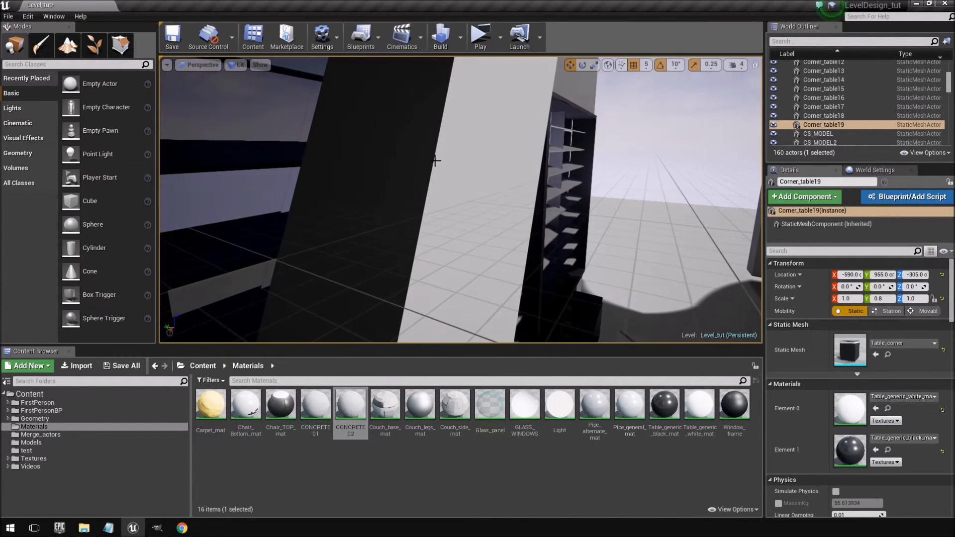
right_click_drag(450, 142, 450, 182)
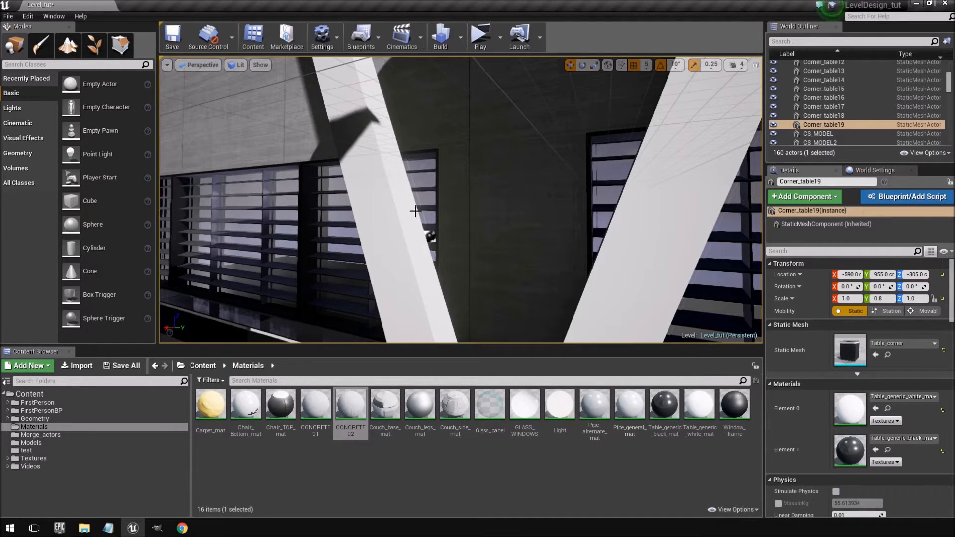
right_click_drag(365, 70, 401, 184)
Check the pair of slanted window-wall pillars, and set the lone slanted pillar's X scale to 0.25
left_click(399, 149)
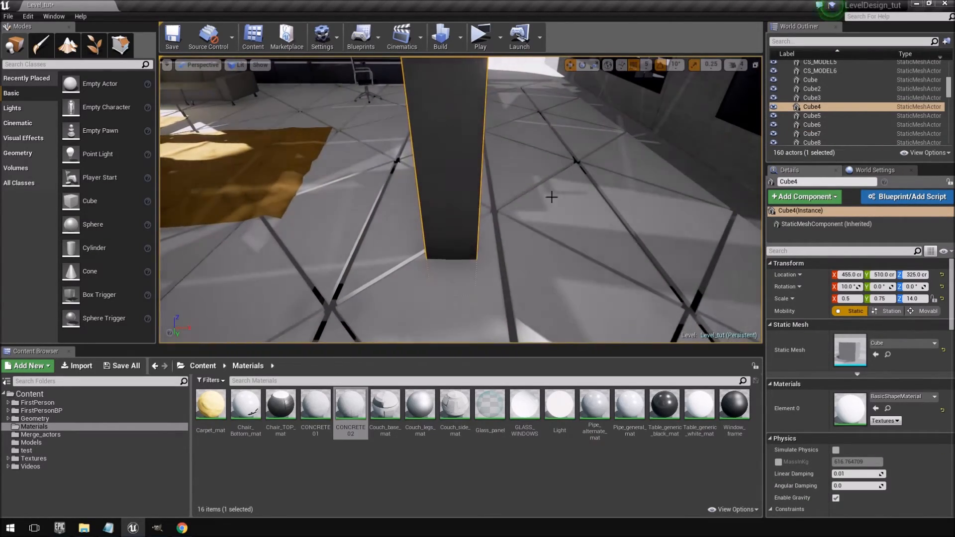
mouse_move(598, 239)
right_mouse_down()
mouse_move(712, 224)
mouse_move(722, 149)
mouse_move(622, 289)
mouse_move(567, 273)
mouse_move(580, 236)
right_mouse_up()
left_click(579, 236)
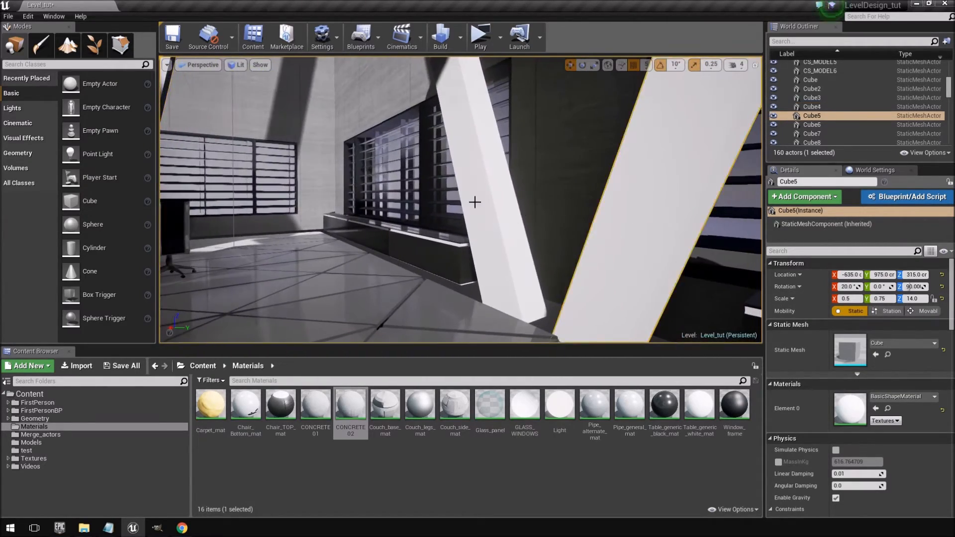
left_click(512, 218, "ctrl")
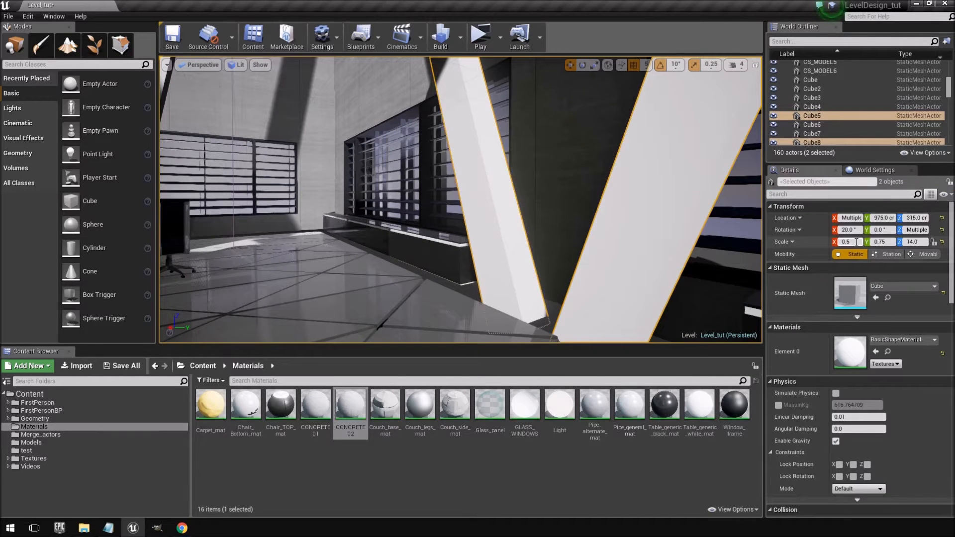
right_click_drag(617, 234, 614, 206)
right_click_drag(372, 160, 534, 193)
left_click(521, 184)
left_click(845, 299)
type("0.25")
key("Return")
right_click_drag(587, 209, 438, 209)
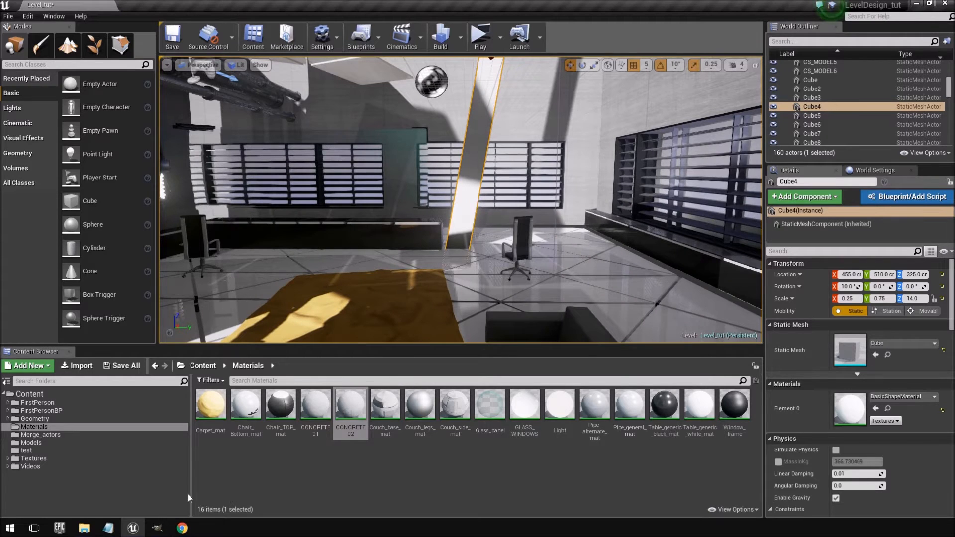
Create a material instance from the CONCRETE02 material
key("f")
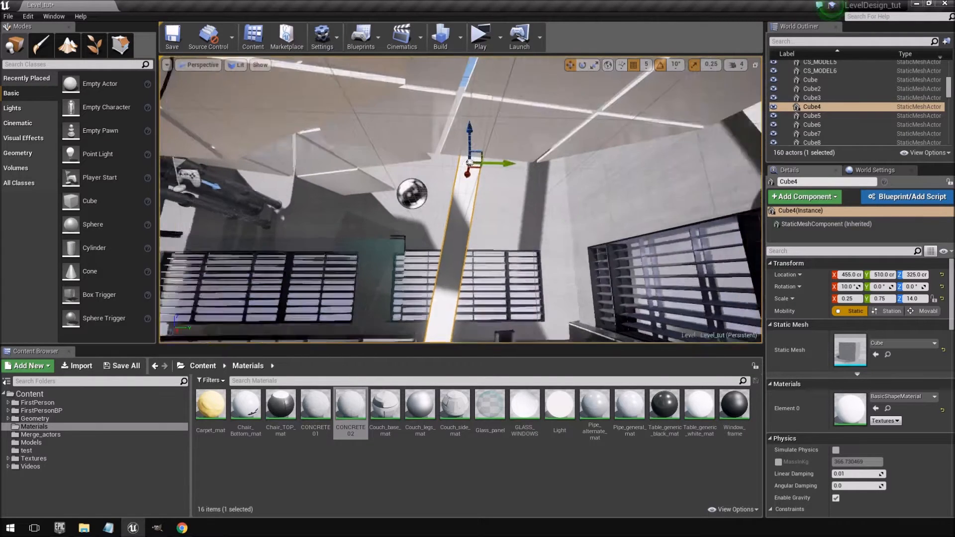
mouse_move(382, 252)
right_mouse_down()
mouse_move(386, 298)
mouse_move(381, 252)
right_mouse_up()
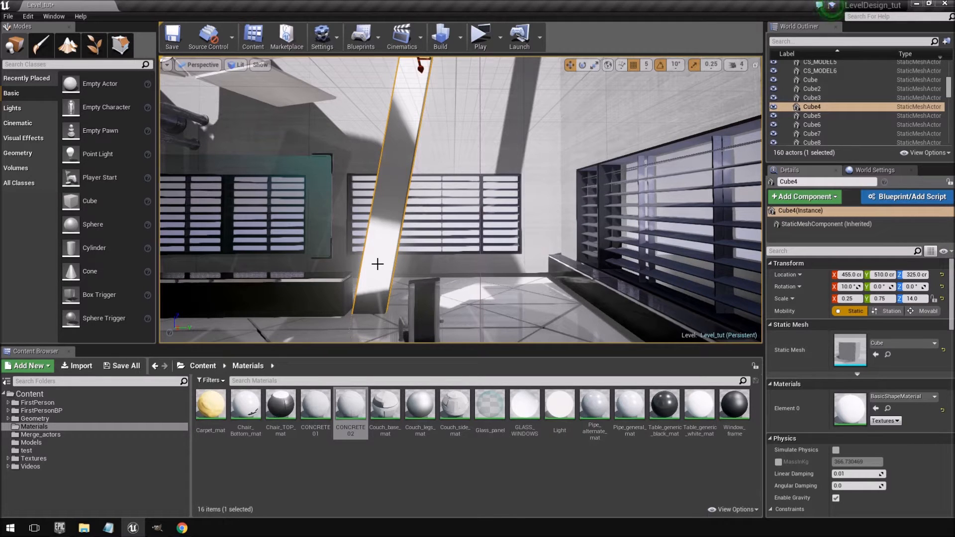
right_click(352, 422)
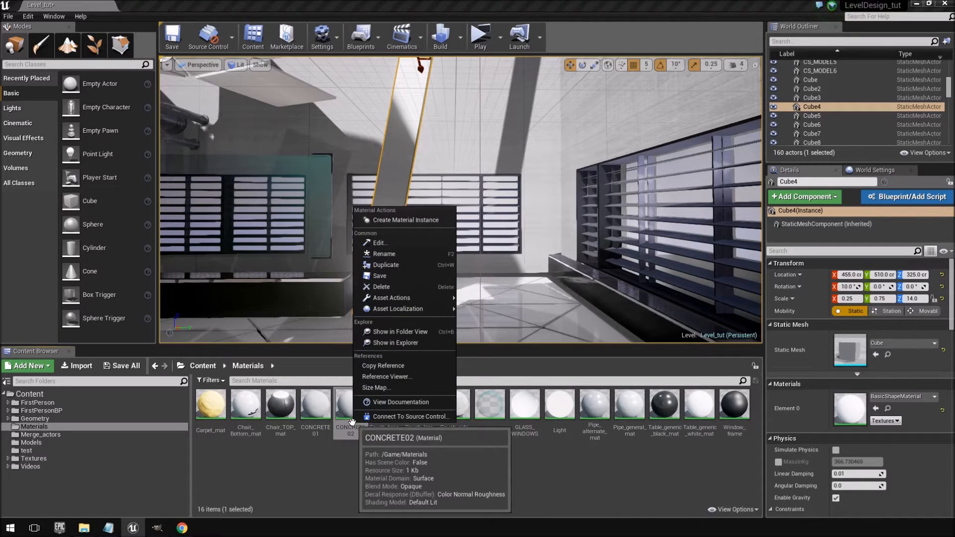
left_click(397, 221)
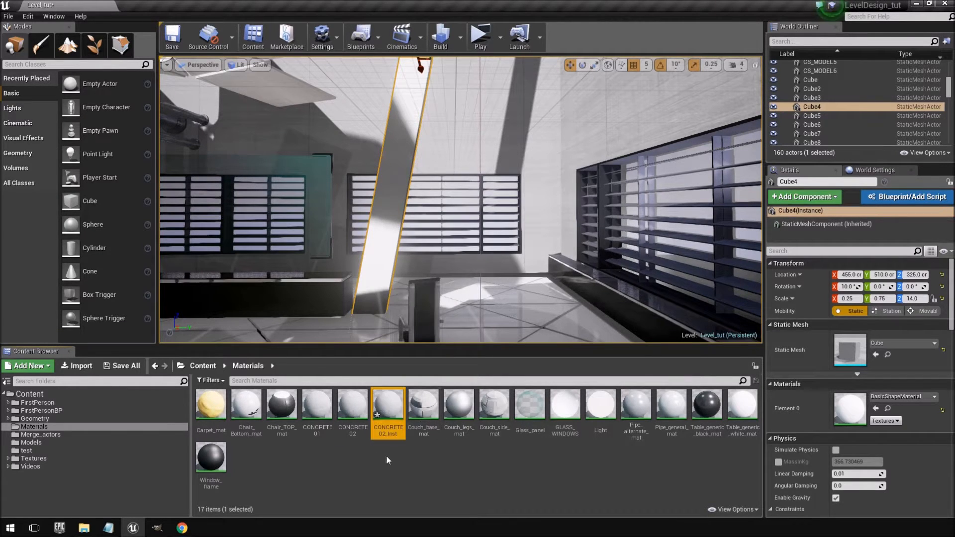
Delete the CONCRETE02_Inst material instance
mouse_move(506, 306)
right_mouse_down()
mouse_move(605, 204)
mouse_move(507, 306)
right_mouse_up()
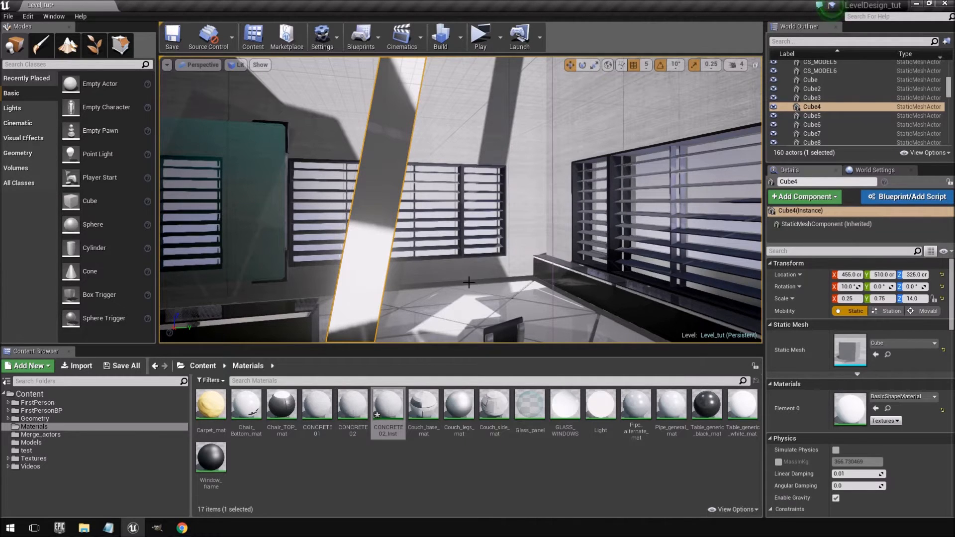
right_click_drag(492, 238, 493, 199)
right_click_drag(508, 241, 468, 254)
right_click_drag(573, 181, 552, 186)
left_click(389, 410)
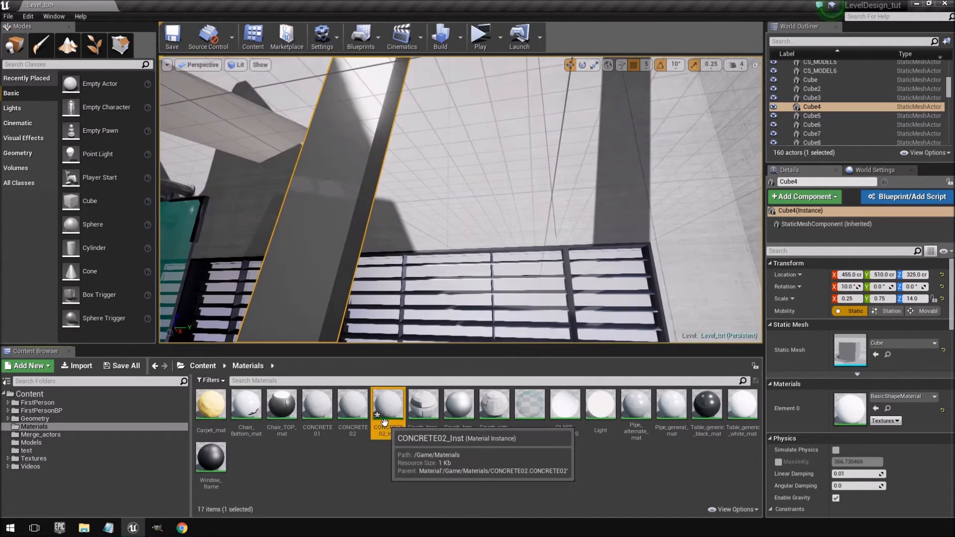
key("Delete")
Apply the CONCRETE02 material to the lone slanted pillar
mouse_move(467, 154)
right_mouse_down()
mouse_move(438, 160)
mouse_move(460, 147)
mouse_move(448, 109)
mouse_move(482, 147)
right_mouse_up()
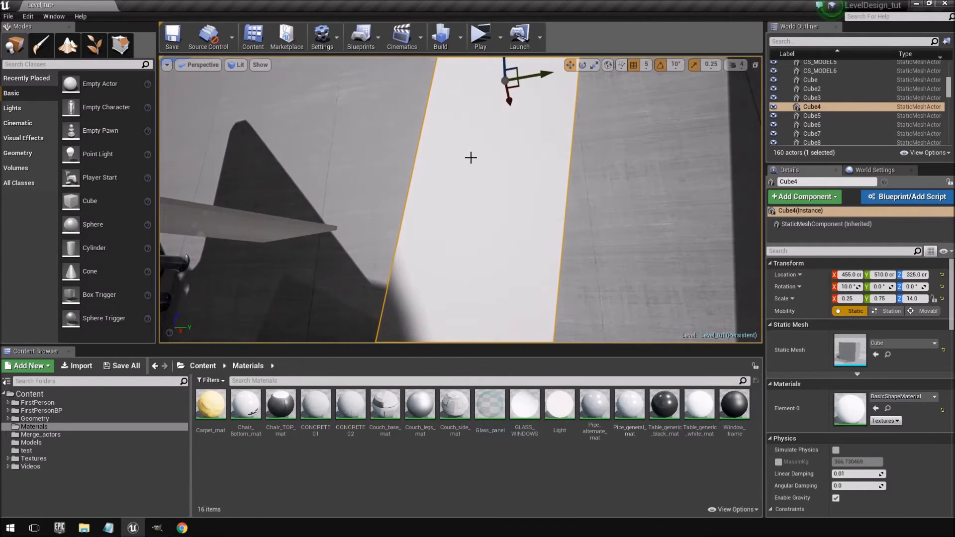
right_click_drag(471, 239, 470, 236)
left_click_drag(351, 406, 451, 261)
right_click_drag(451, 262, 476, 279)
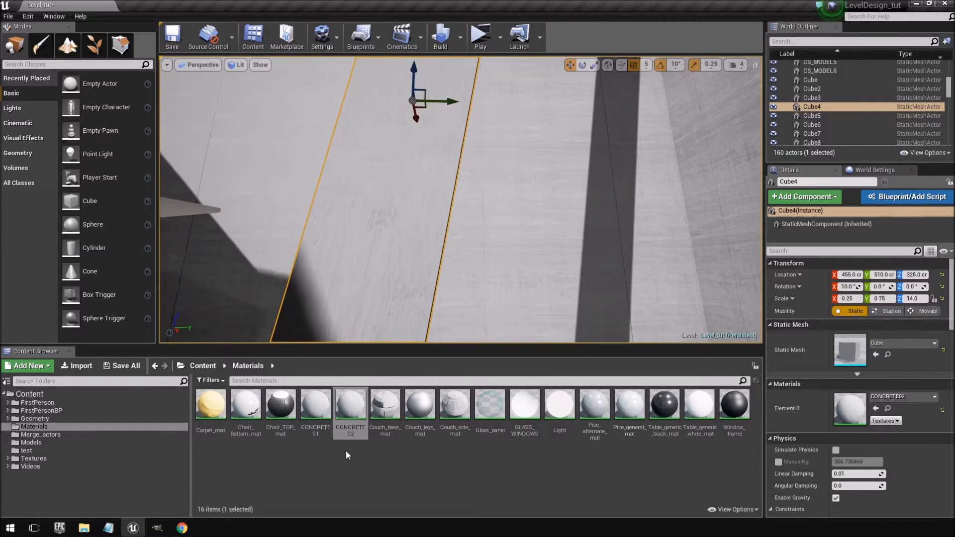
Open the CONCRETE02 material for editing and add a TextureCoordinate node to its graph
double_click(351, 404)
double_click(511, 135)
right_click_drag(474, 208, 645, 226)
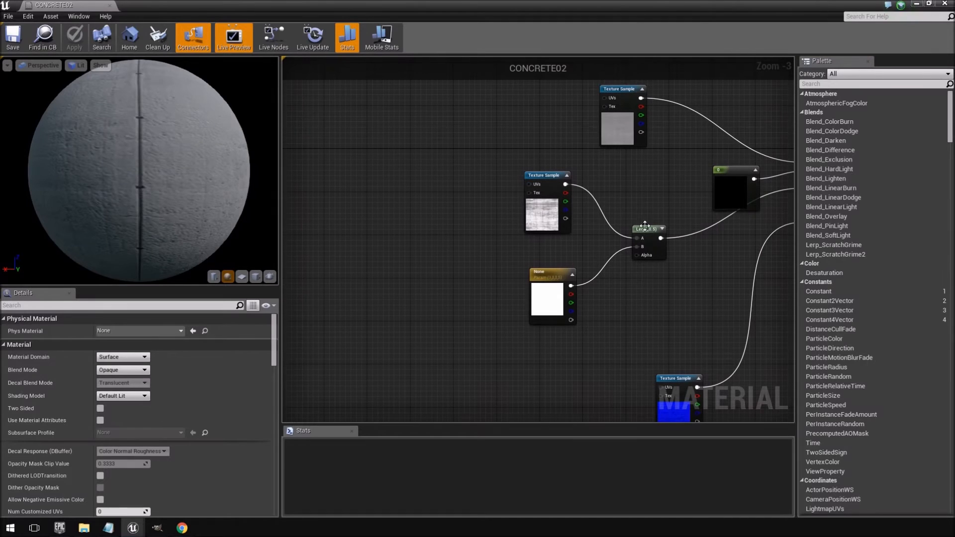
right_click(338, 139)
type("coord")
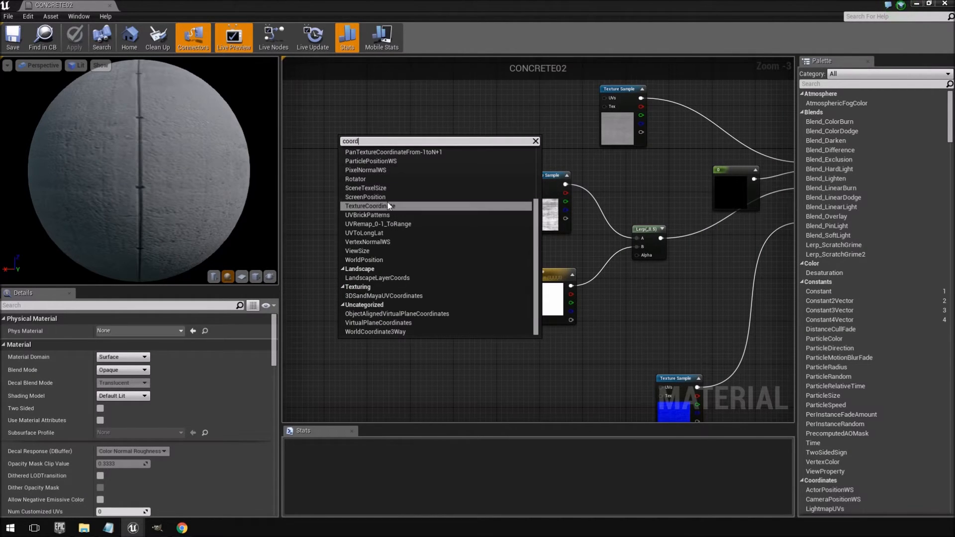
left_click(390, 206)
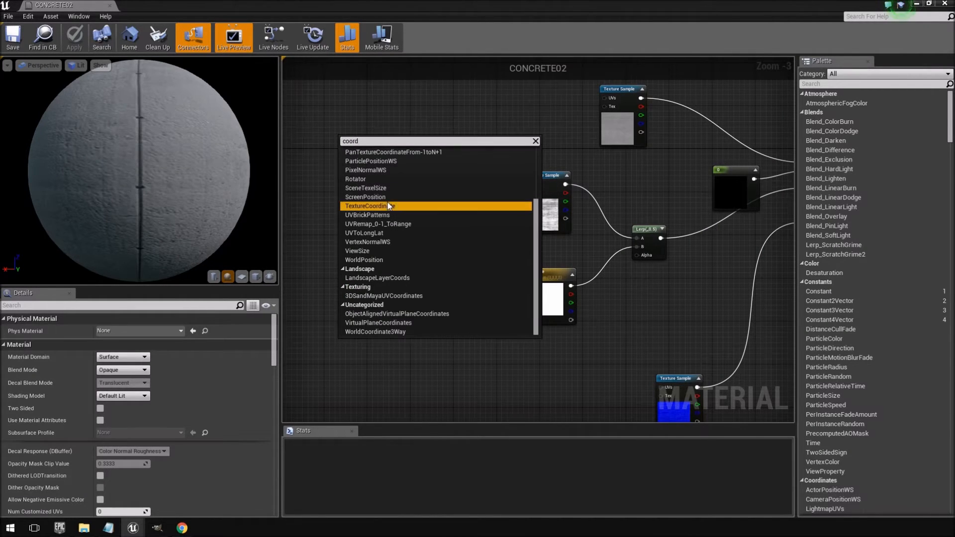
Connect the TexCoord node's output to the UVs inputs of all three Texture Sample nodes
left_click_drag(371, 149, 612, 101)
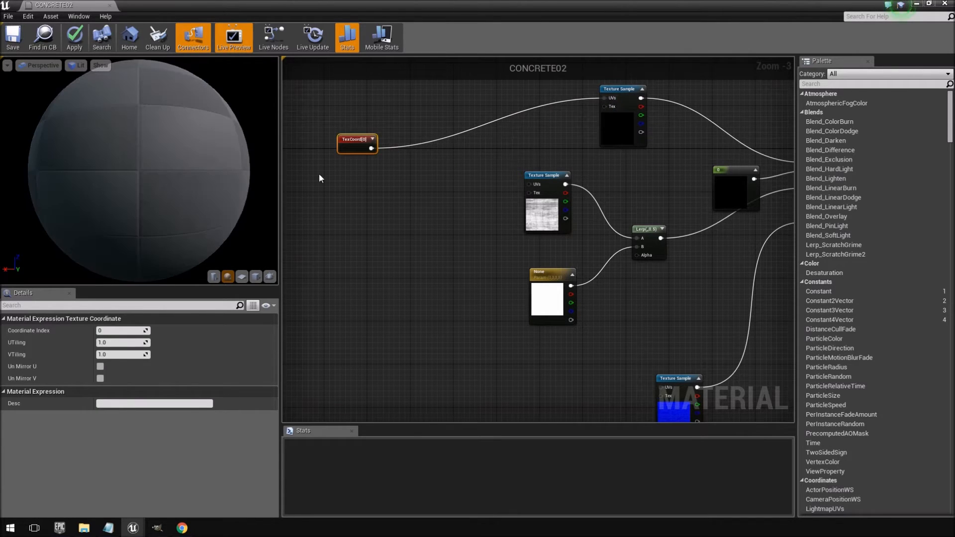
left_click_drag(371, 148, 530, 185)
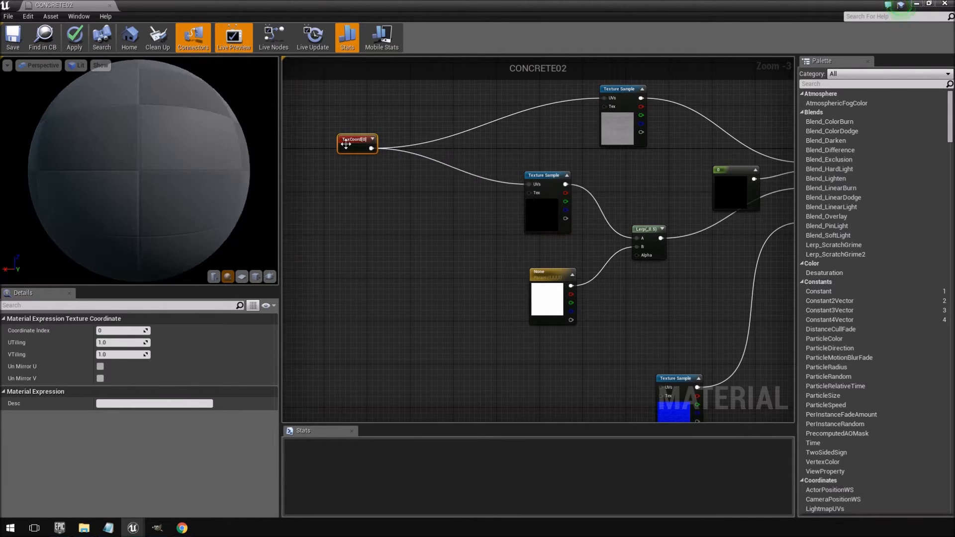
left_click_drag(376, 152, 665, 362)
right_click_drag(471, 222, 547, 290)
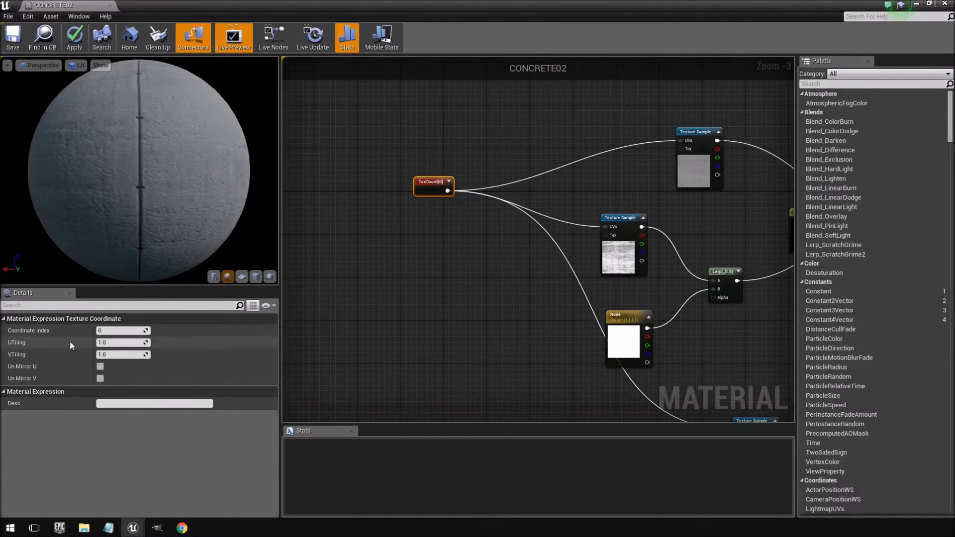
Set the TexCoord node's UTiling to 14, apply the material and check the pillar's surface in the level
double_click(417, 4)
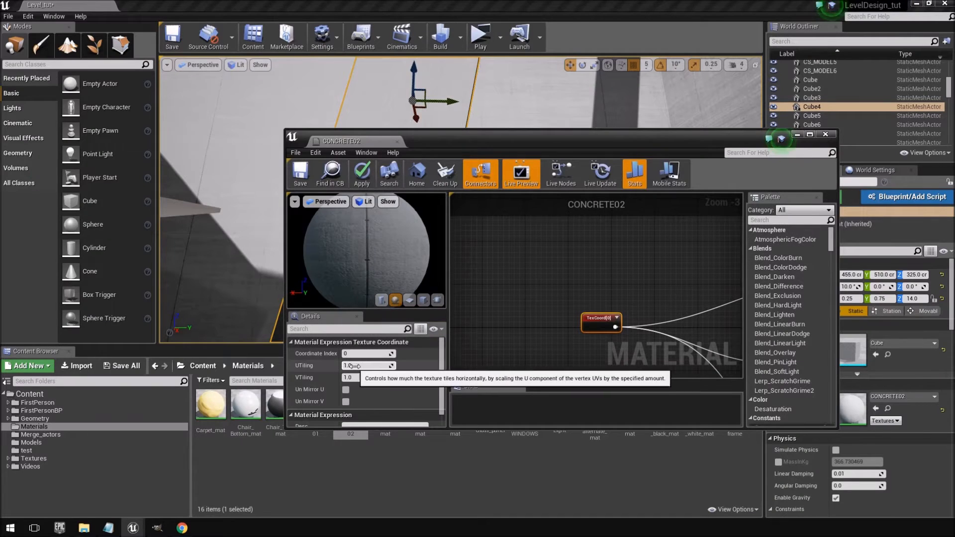
left_click(366, 367)
type("14")
key("Return")
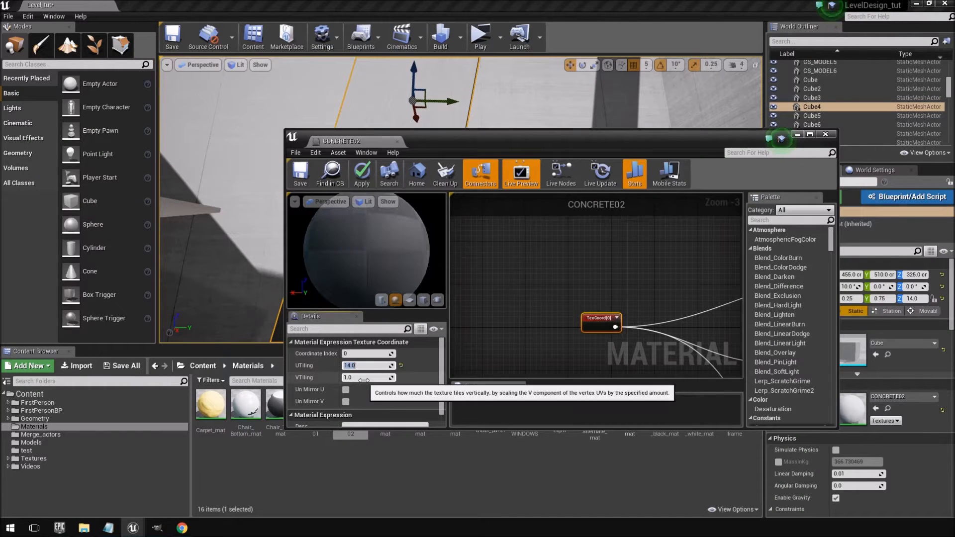
scroll(366, 250, "up", 8)
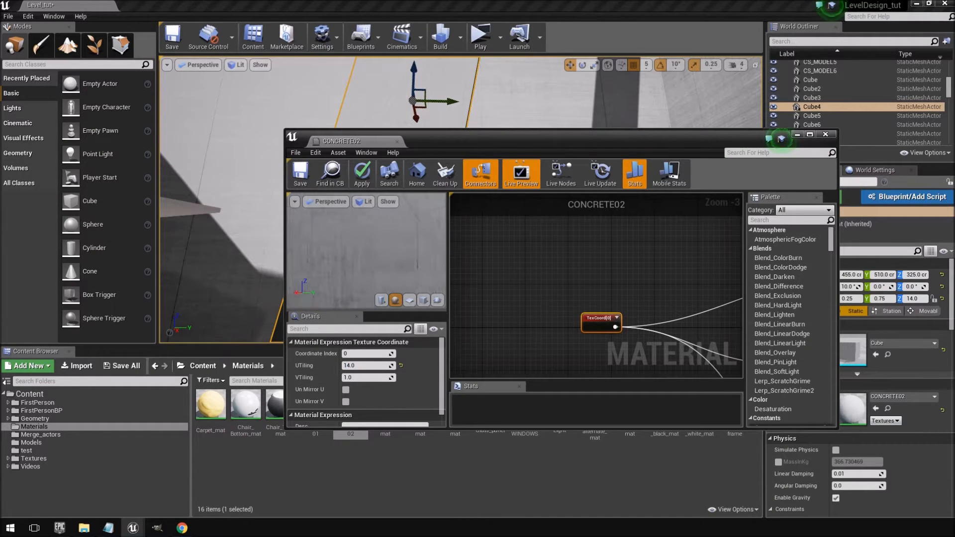
left_click(362, 174)
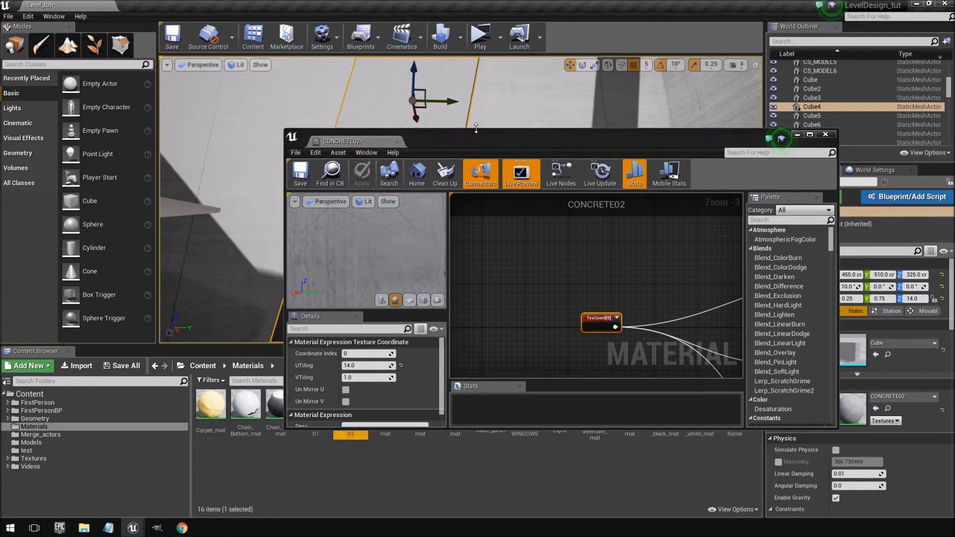
left_click_drag(480, 133, 954, 147)
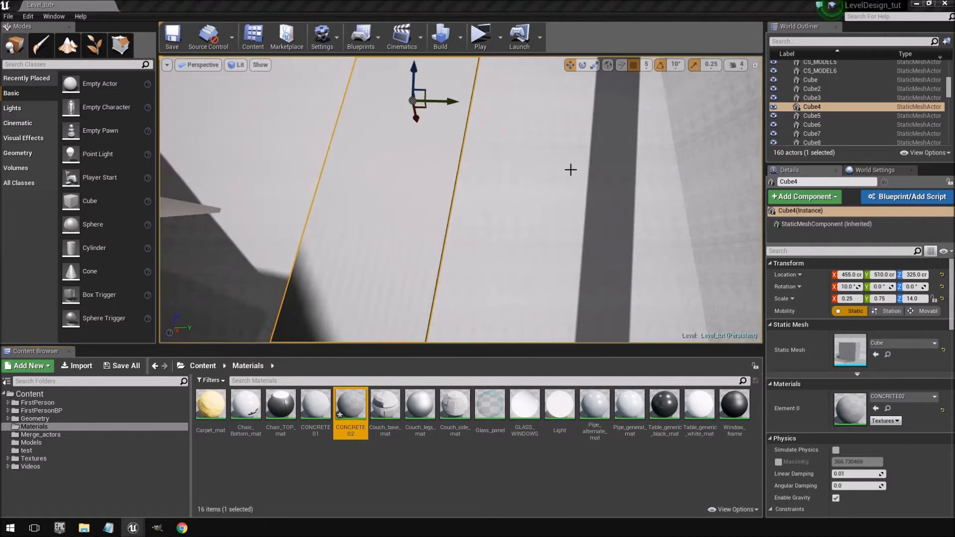
right_click_drag(569, 170, 548, 175)
Set the TexCoord node's UTiling to 1 and VTiling to 14, and apply the material
left_click_drag(954, 134, 528, 131)
left_click(398, 354)
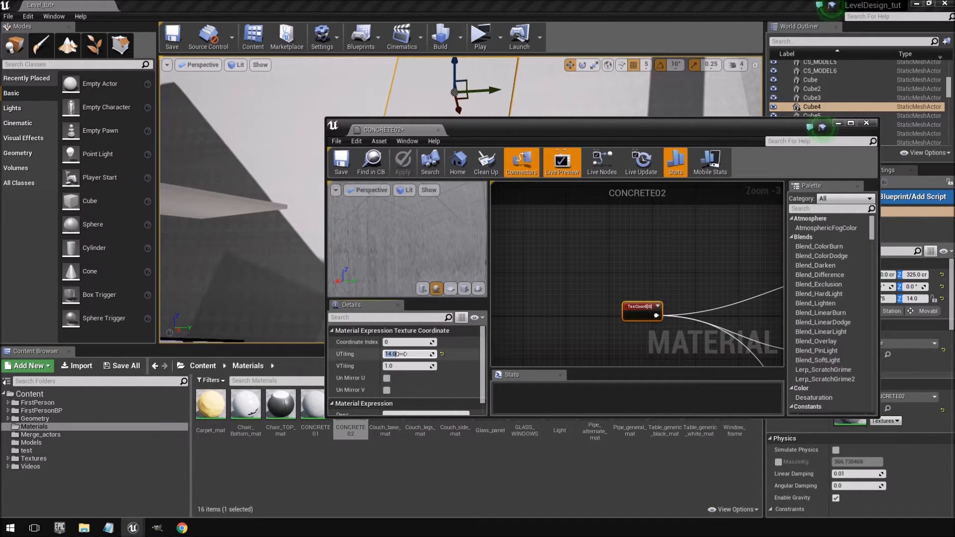
type("1")
key("Tab")
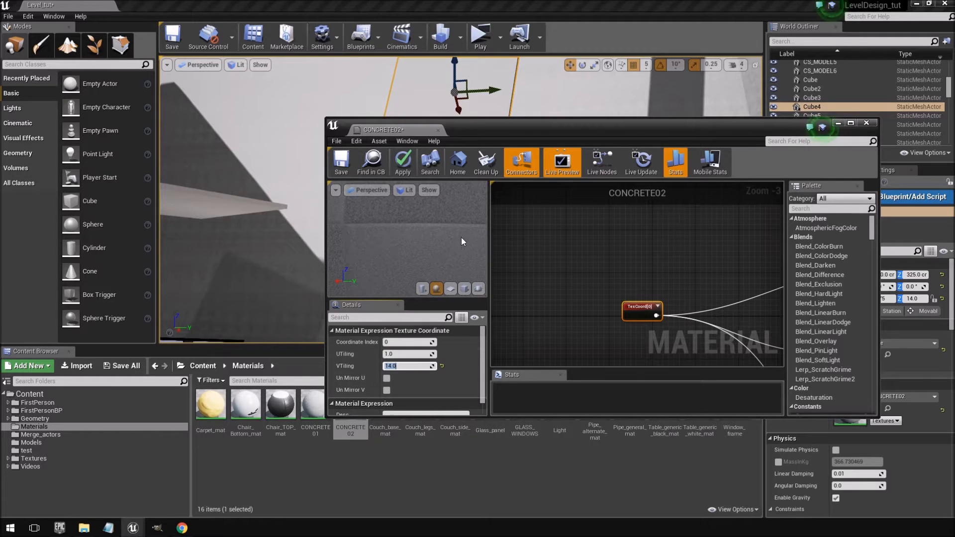
left_click(403, 162)
Examine the concrete tiling on the slanted pillar from several angles, and return to the CONCRETE02 material editor
left_click_drag(511, 126, 954, 172)
mouse_move(514, 224)
right_mouse_down()
mouse_move(521, 204)
mouse_move(507, 224)
mouse_move(500, 219)
right_mouse_up()
key("w")
key("s")
mouse_move(517, 127)
right_mouse_down()
mouse_move(496, 128)
mouse_move(516, 127)
right_mouse_up()
right_click_drag(482, 172, 741, 178)
key("a")
key("w")
left_click_drag(954, 136, 445, 119)
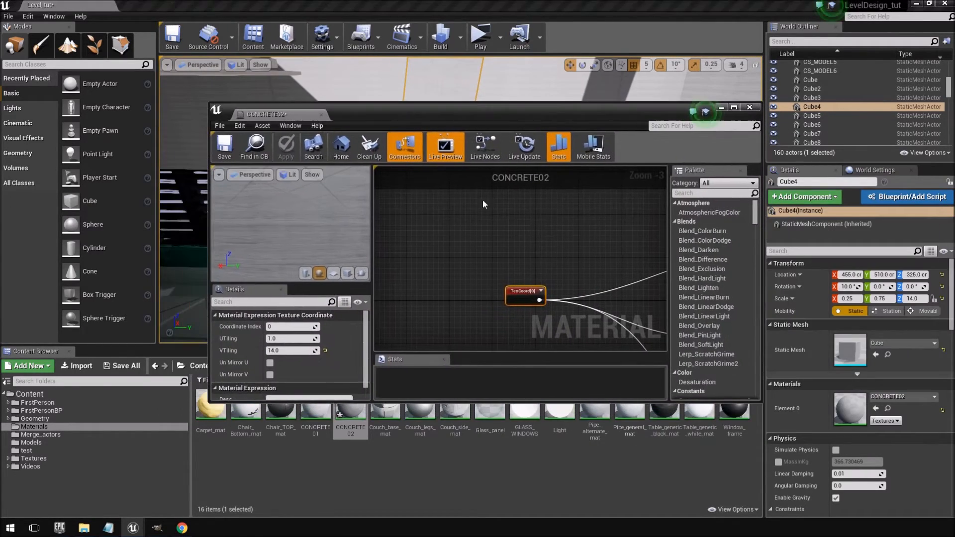
Break all links from the TexCoord node's output in the CONCRETE02 graph and set its VTiling to 1
right_click(555, 251)
left_click(580, 119)
double_click(567, 113)
right_click_drag(557, 132, 503, 130)
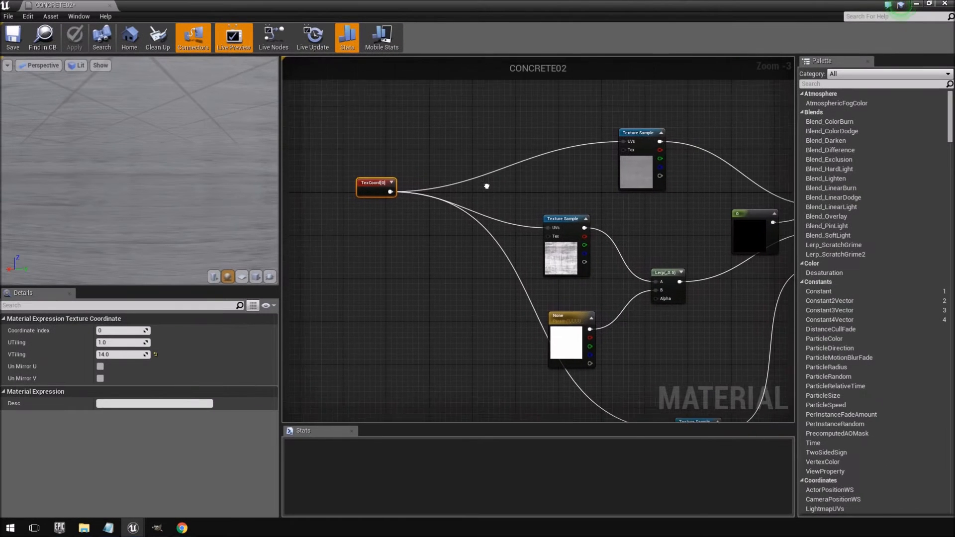
right_click(397, 188)
left_click(431, 176)
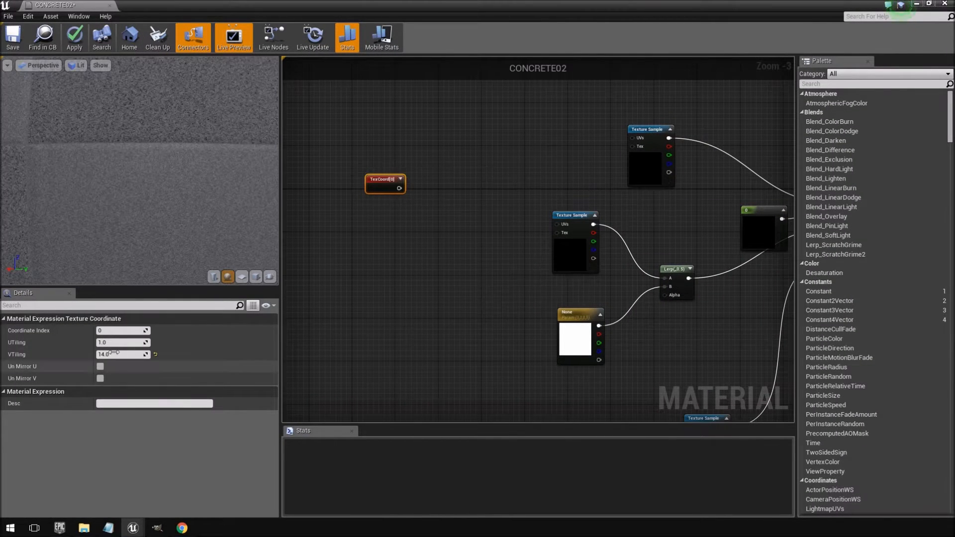
left_click(115, 353)
type("1")
key("Return")
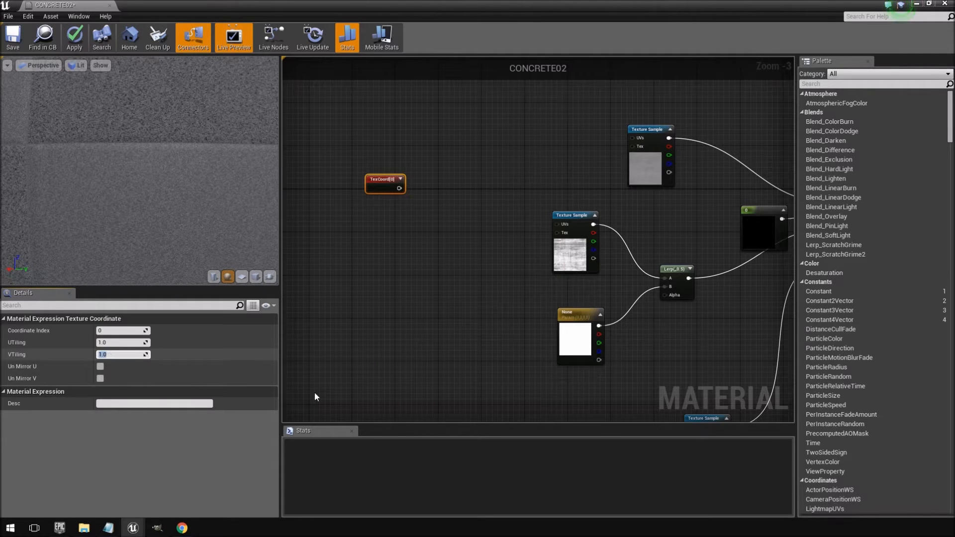
Move the TexCoord node farther from the textures and line up the three Texture Samples and the white vector parameter in one column
left_click_drag(378, 194, 344, 154)
right_click_drag(459, 199, 403, 205)
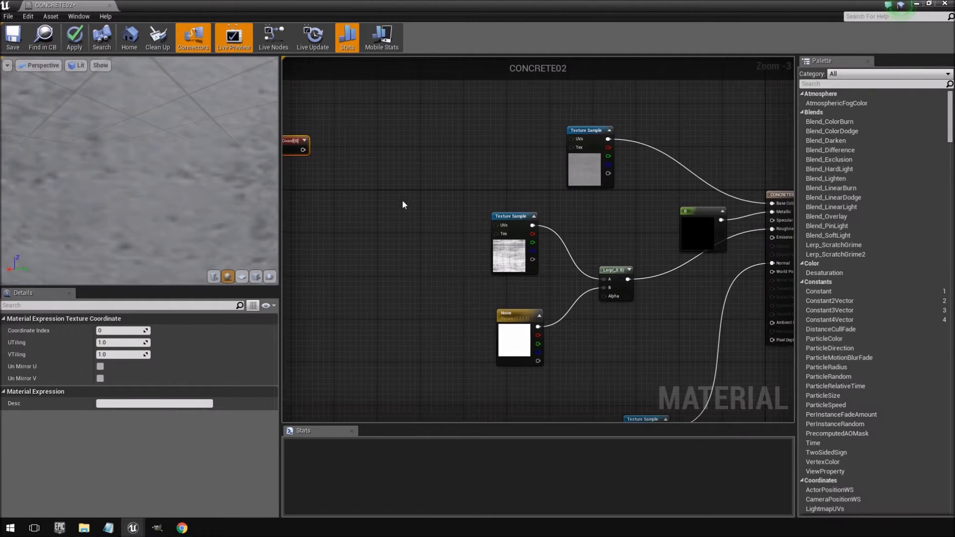
left_click_drag(584, 152, 515, 113)
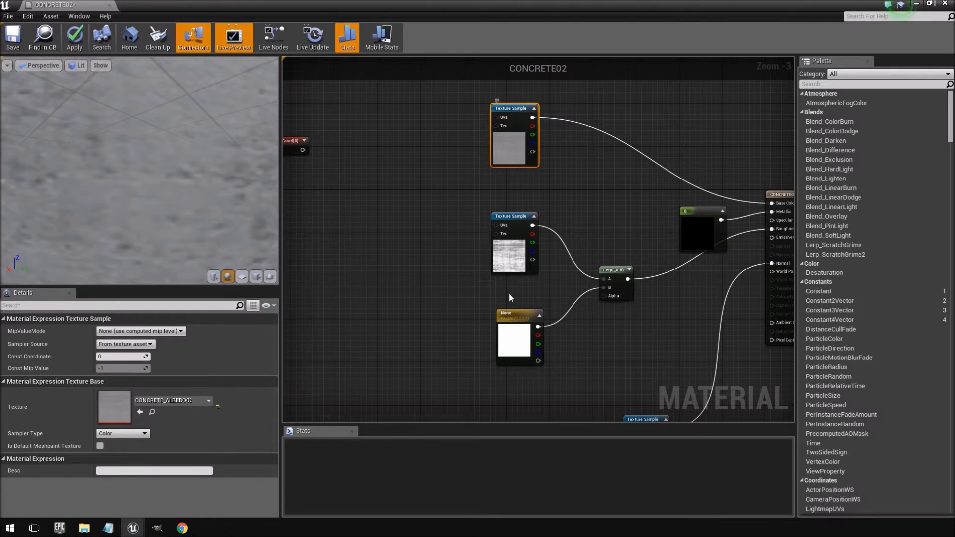
left_click_drag(518, 321, 512, 304)
right_click_drag(597, 373, 618, 243)
left_click_drag(648, 298, 524, 254)
left_click(727, 219)
left_click_drag(675, 290, 542, 241)
right_click_drag(541, 241, 624, 407)
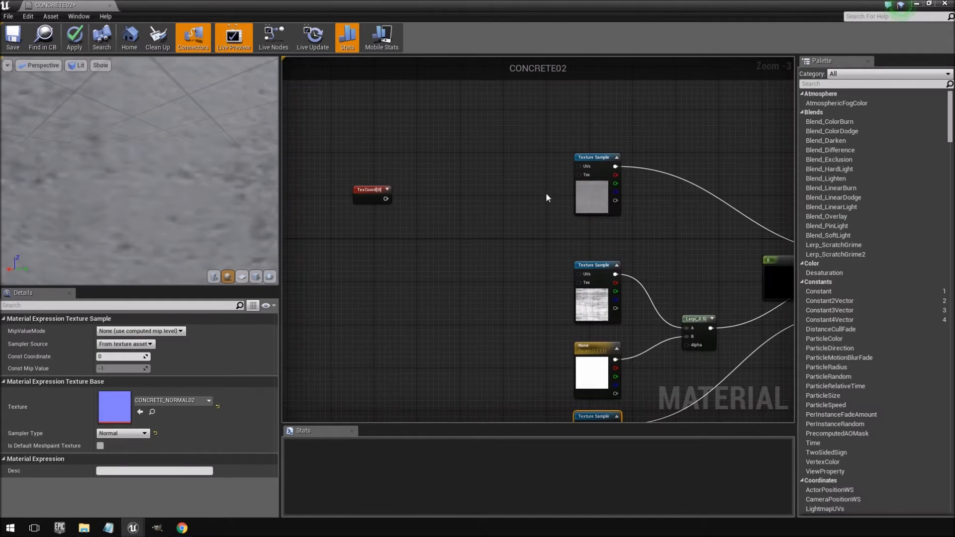
left_click_drag(603, 158, 602, 185)
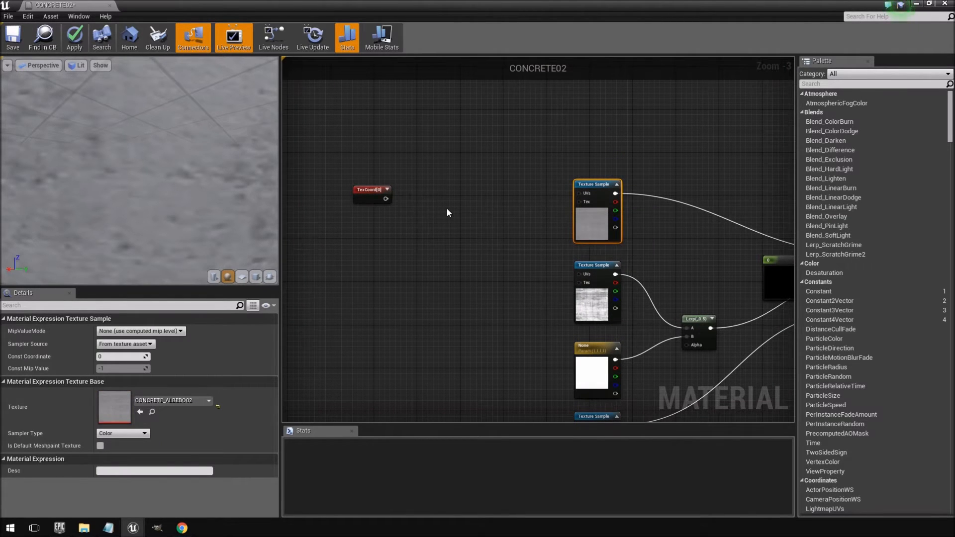
Name the white vector parameter feeding the Lerp's B input Roughness
right_click_drag(622, 318, 490, 178)
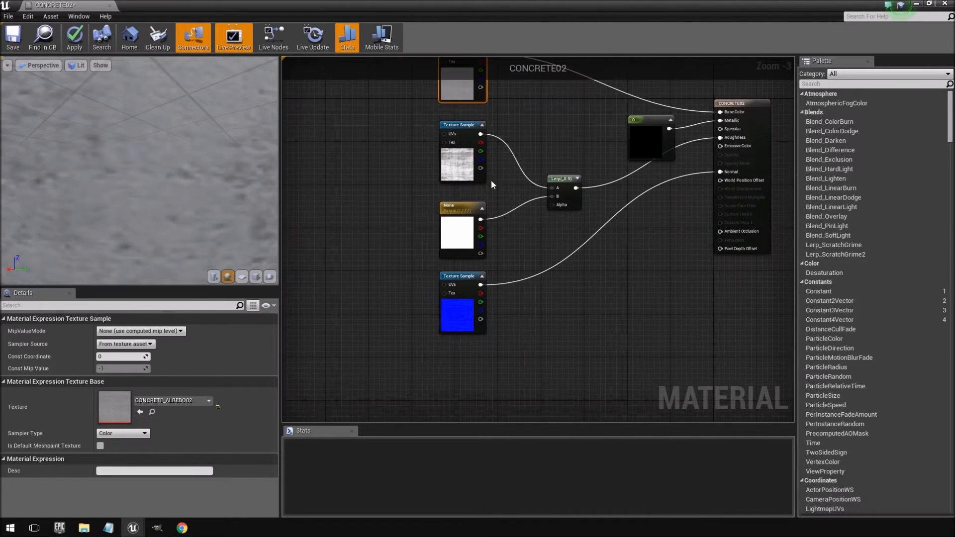
right_click_drag(571, 238, 572, 273)
scroll(486, 278, "up", 2)
scroll(485, 279, "up", 1)
left_click(463, 258)
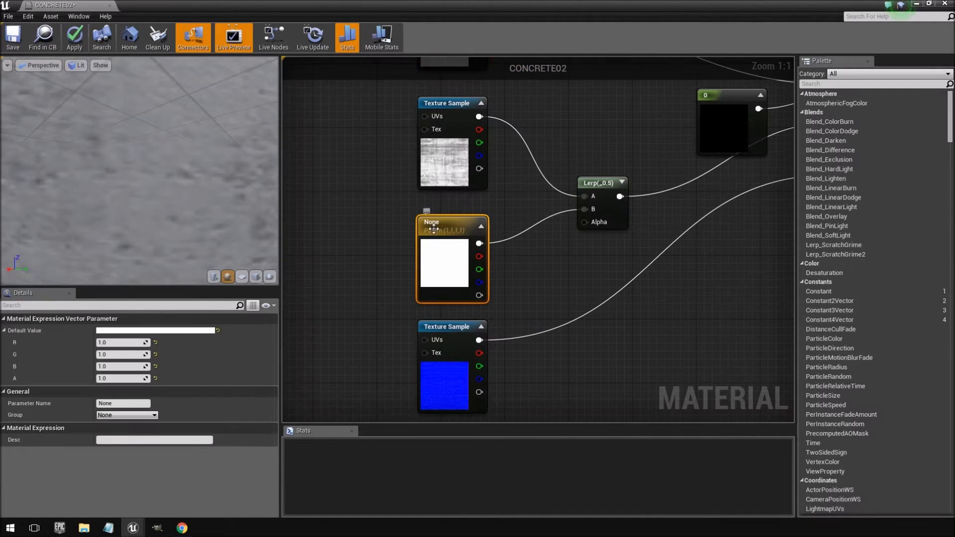
left_click(116, 404)
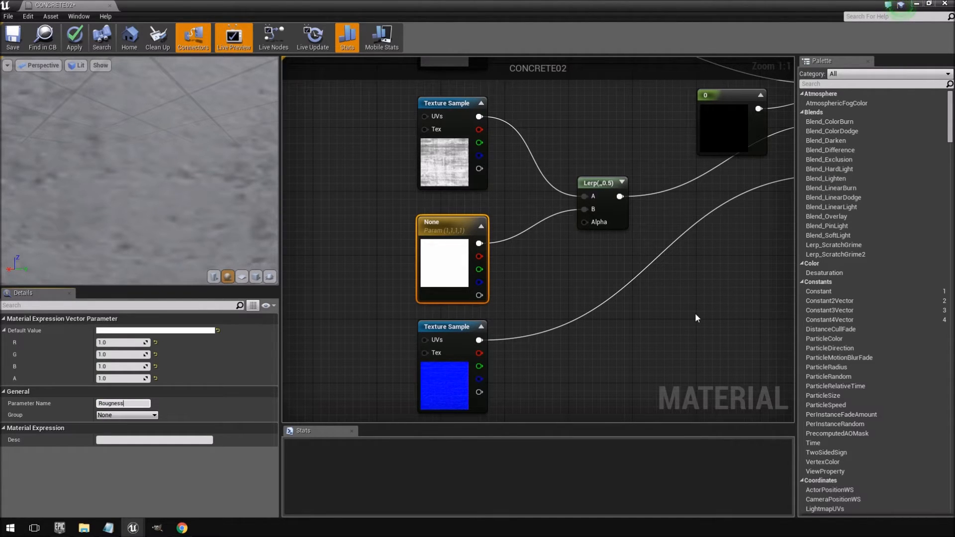
type("Roughness")
key("Return")
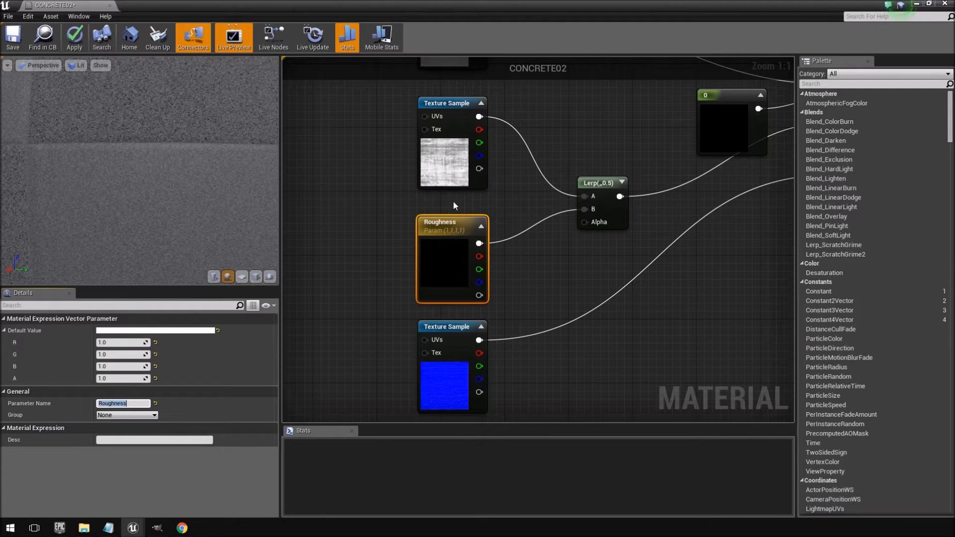
Create a material instance from CONCRETE02 with the default name and open it in a maximized editor
double_click(318, 3)
left_click_drag(417, 108, 478, 53)
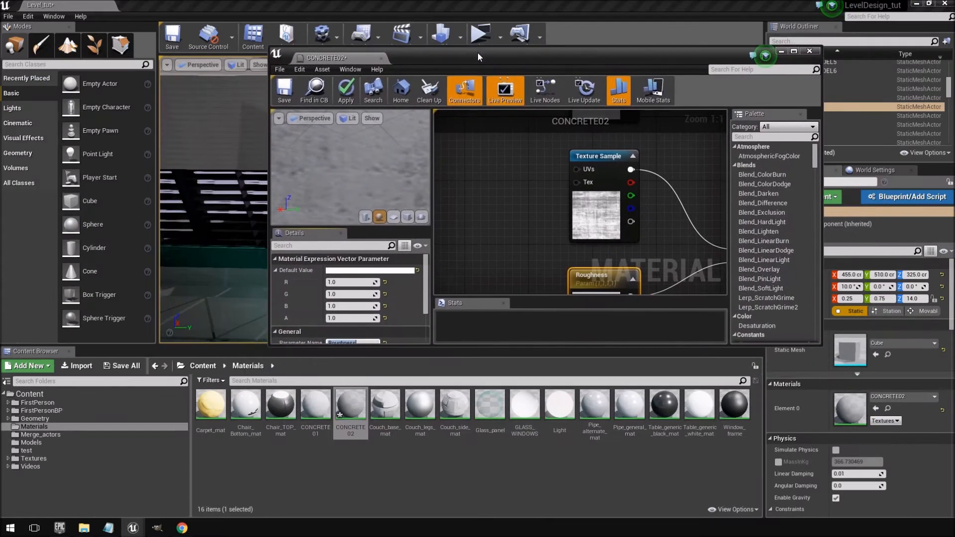
right_click(351, 406)
left_click(399, 211)
key("Return")
double_click(389, 411)
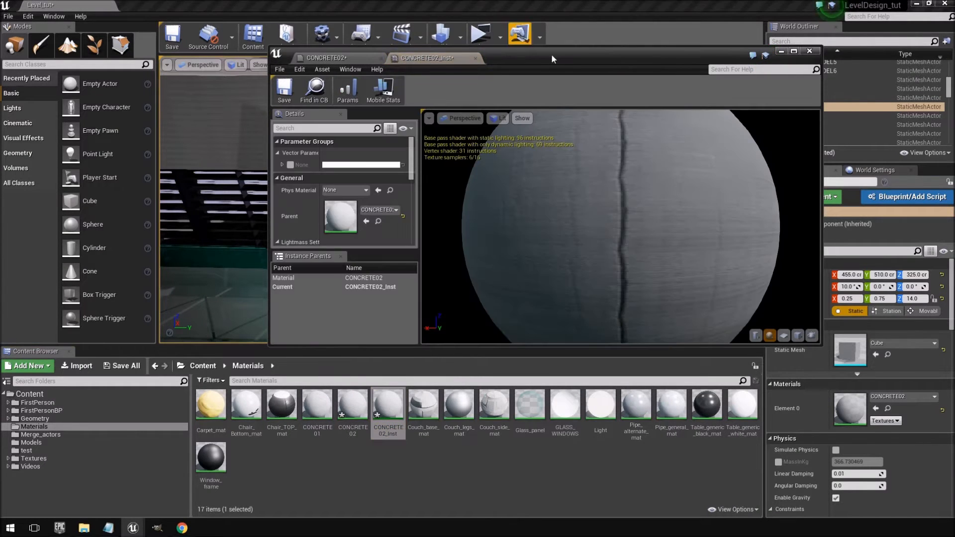
double_click(527, 47)
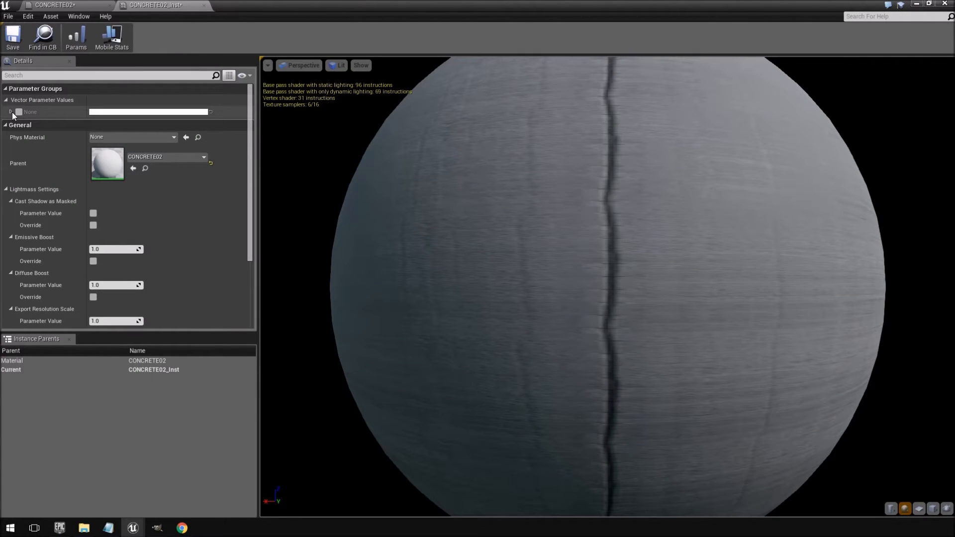
Apply and save the CONCRETE02 material, and return to its instance
left_click(54, 5)
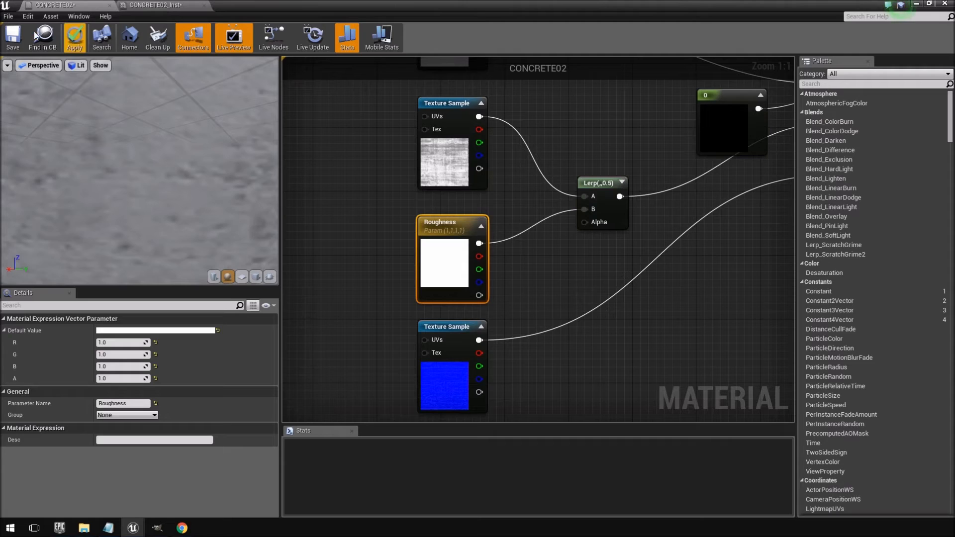
left_click(74, 37)
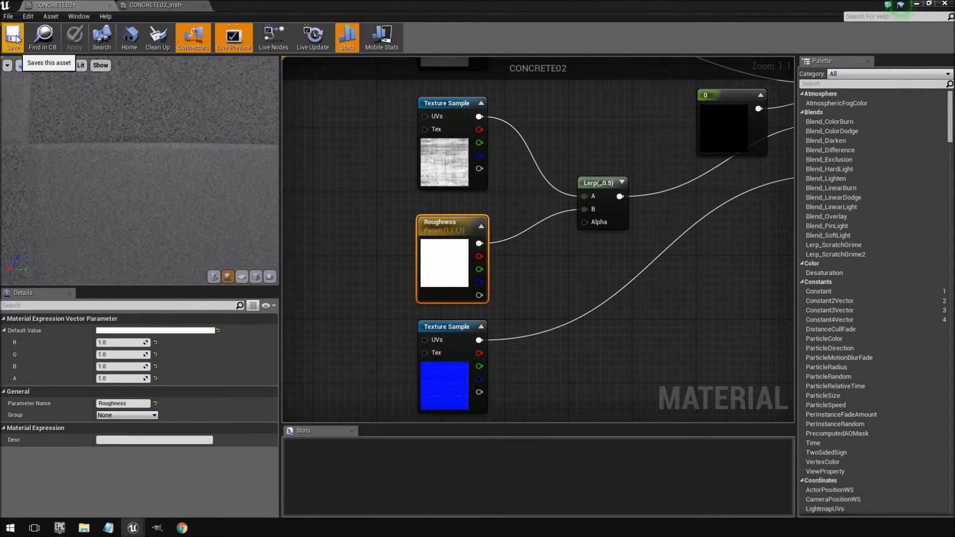
left_click(13, 37)
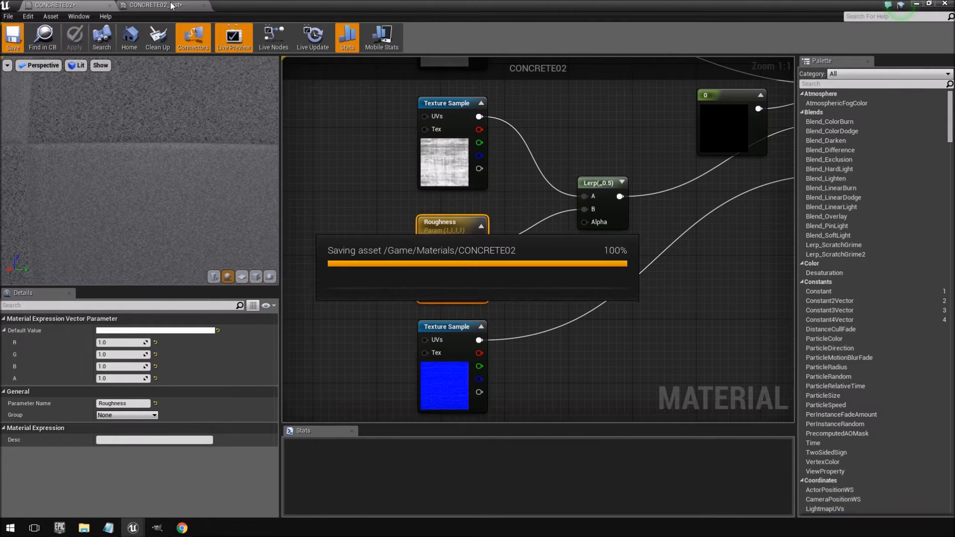
left_click(171, 6)
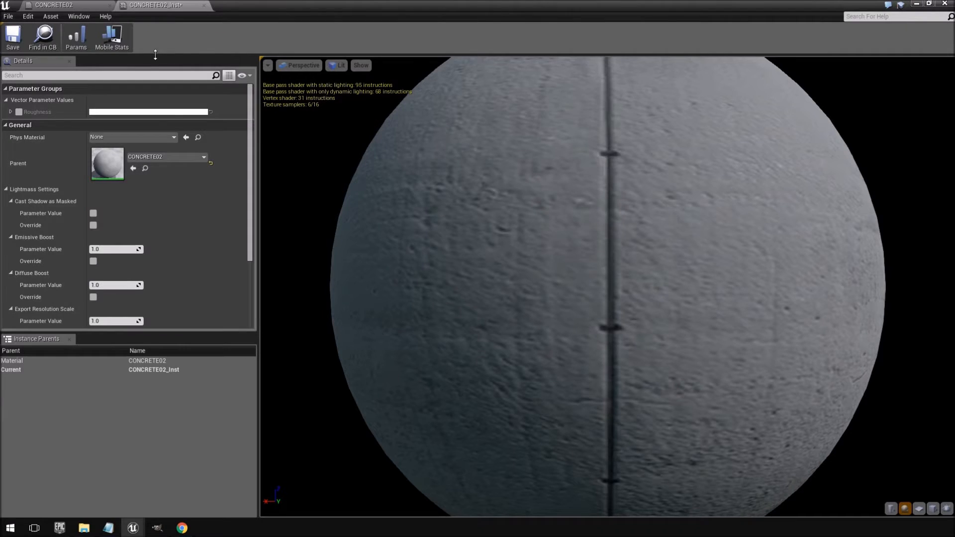
Enable the Roughness parameter in the material instance, view its colour picker without changing the colour, and close the instance
left_click(19, 112)
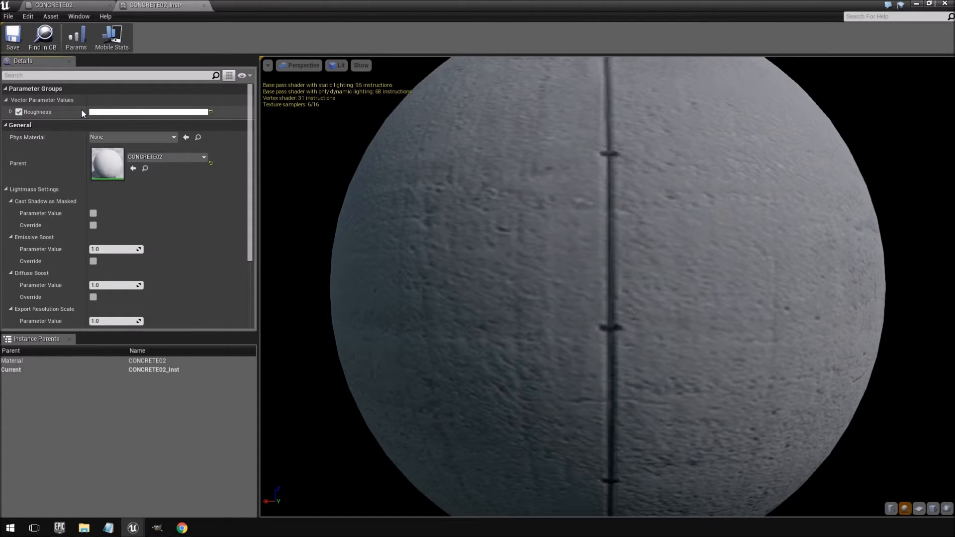
left_click(144, 112)
left_click_drag(295, 232, 314, 113)
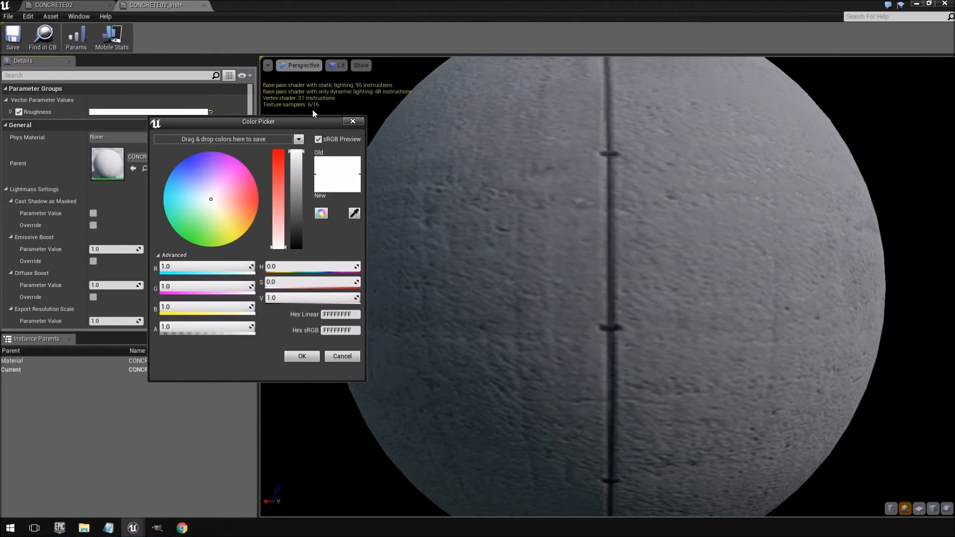
left_click(337, 359)
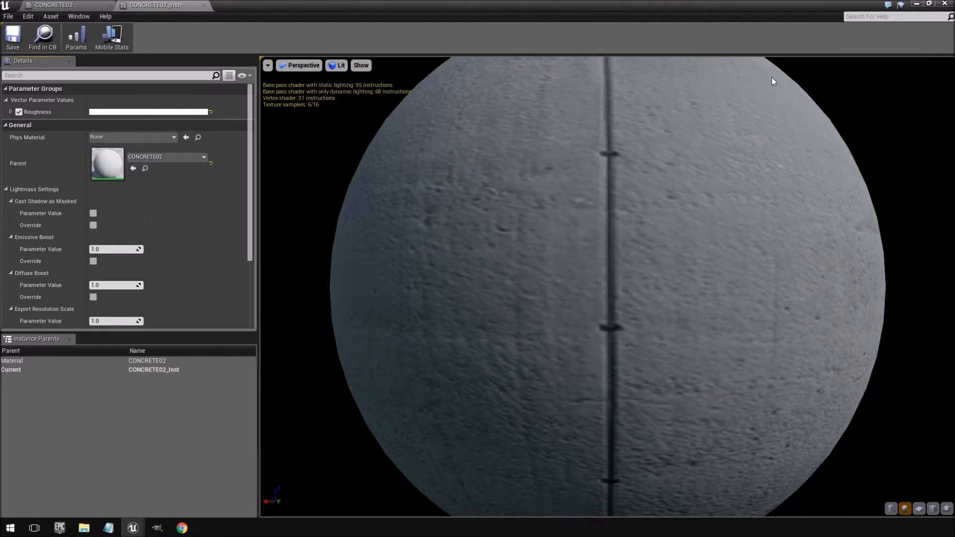
left_click(206, 5)
Add a ScalarParameter node below the TexCoord node in CONCRETE02 and place a duplicate of it underneath
right_click_drag(521, 203, 621, 277)
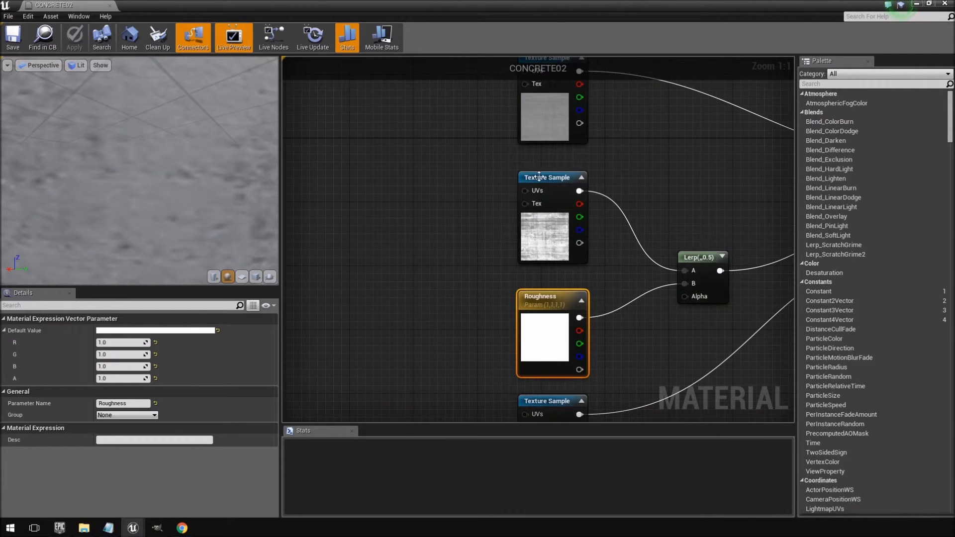
right_click_drag(501, 147, 575, 211)
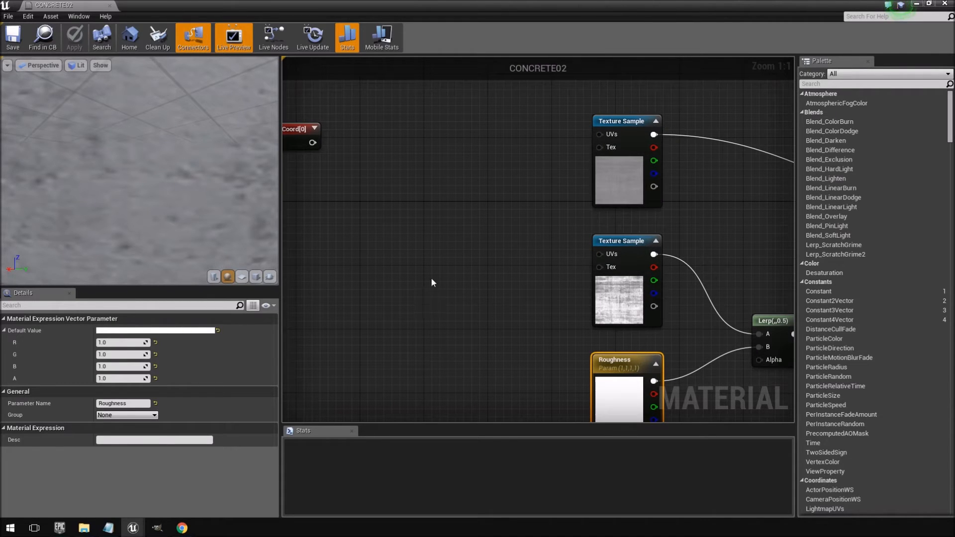
right_click_drag(421, 216, 486, 224)
left_click(418, 157)
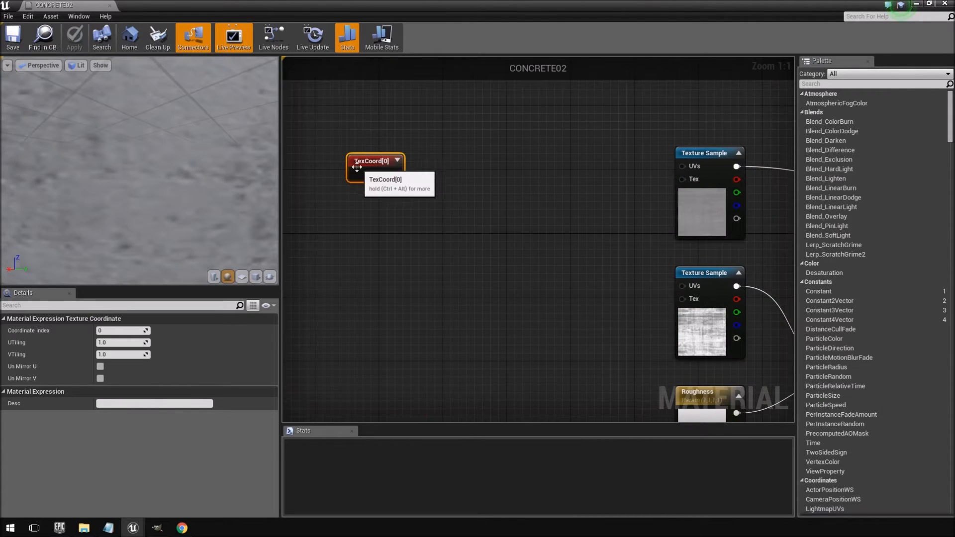
right_click(481, 243)
type("para")
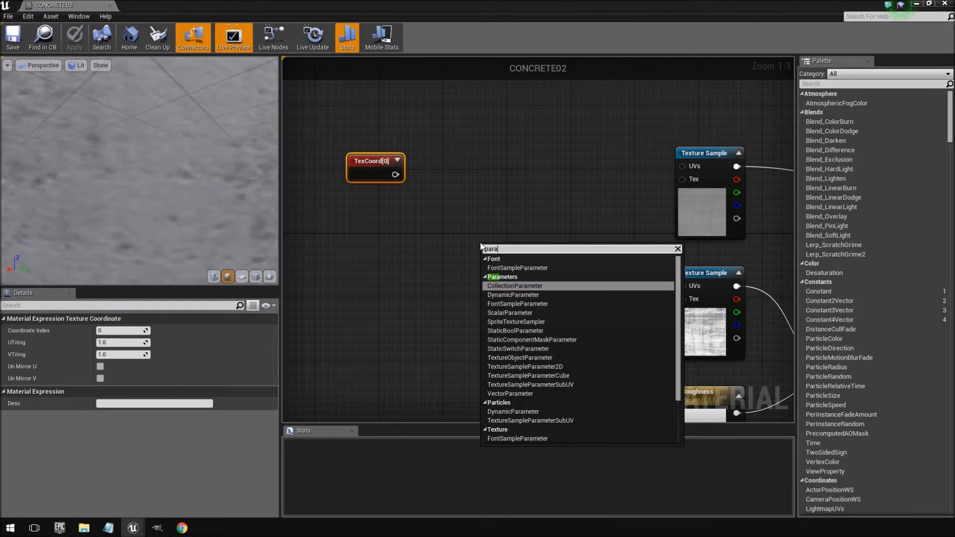
left_click(512, 313)
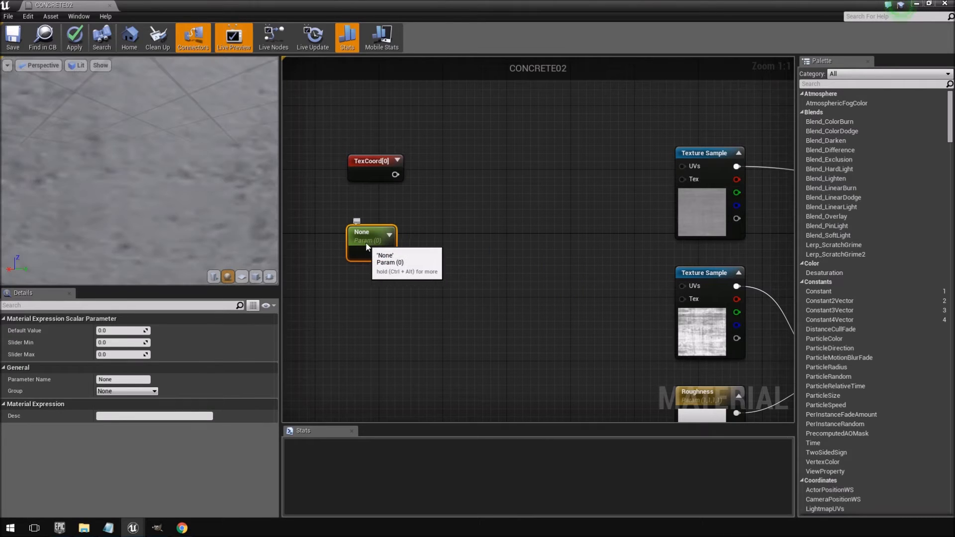
left_click_drag(372, 245, 381, 244)
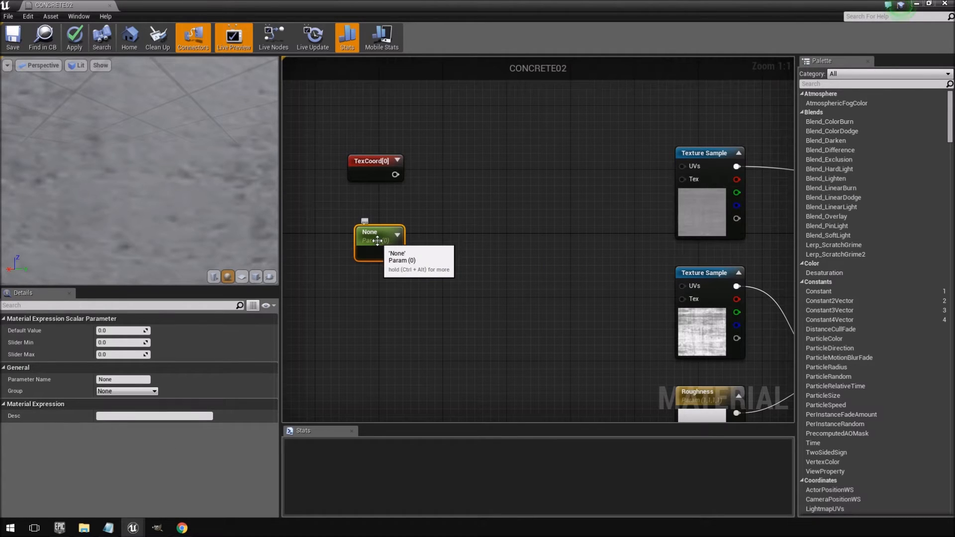
key("ctrl+w")
left_click_drag(397, 257, 374, 305)
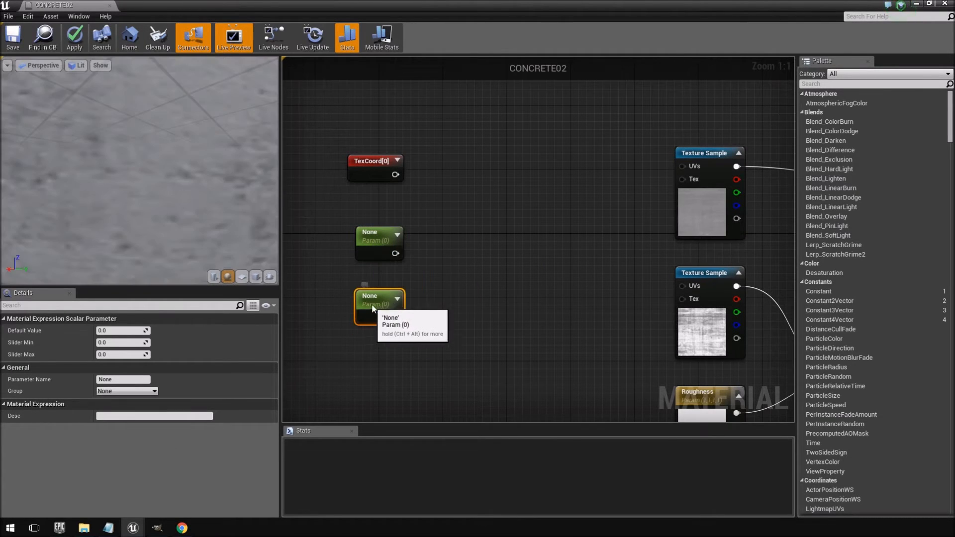
Name the upper scalar parameter U Tiling and the lower one V Tiling
left_click(375, 241)
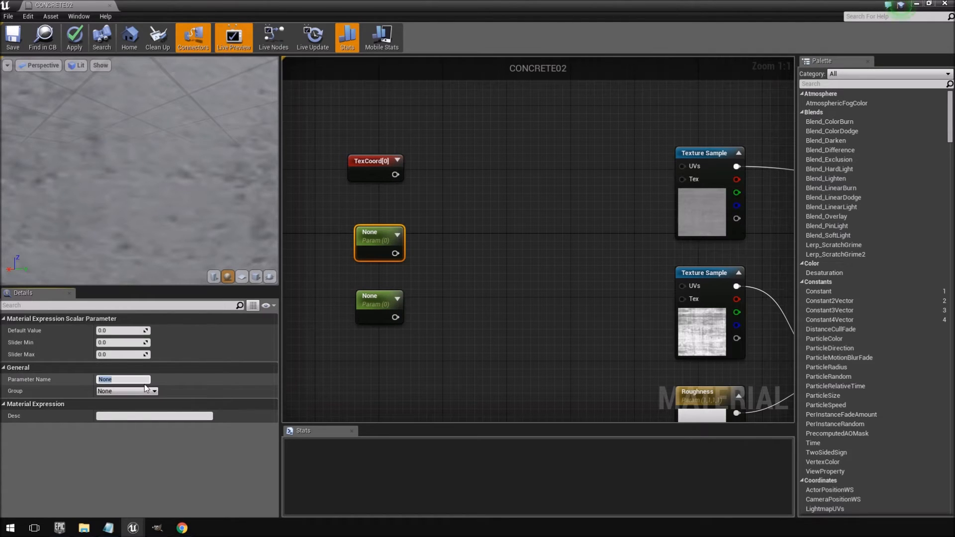
type("U Tiling")
key("Return")
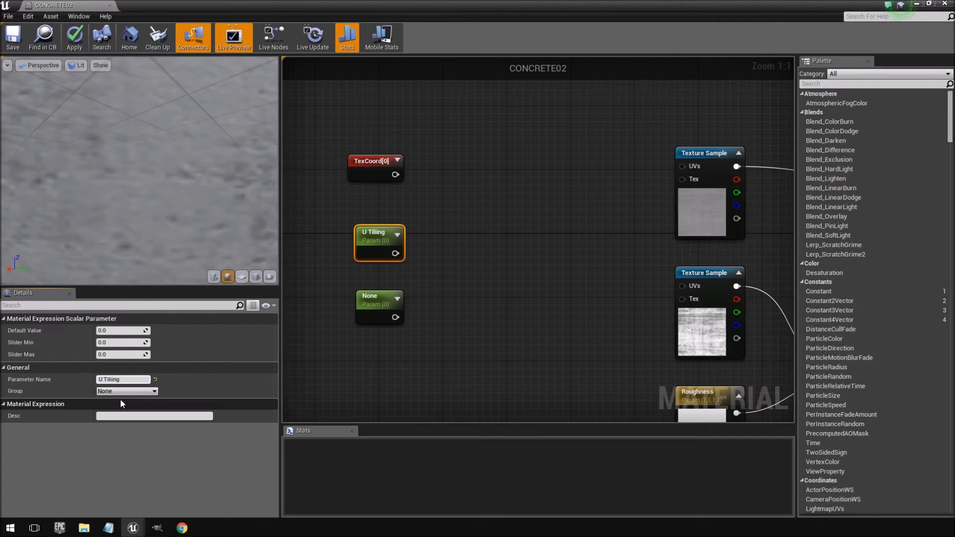
left_click(378, 306)
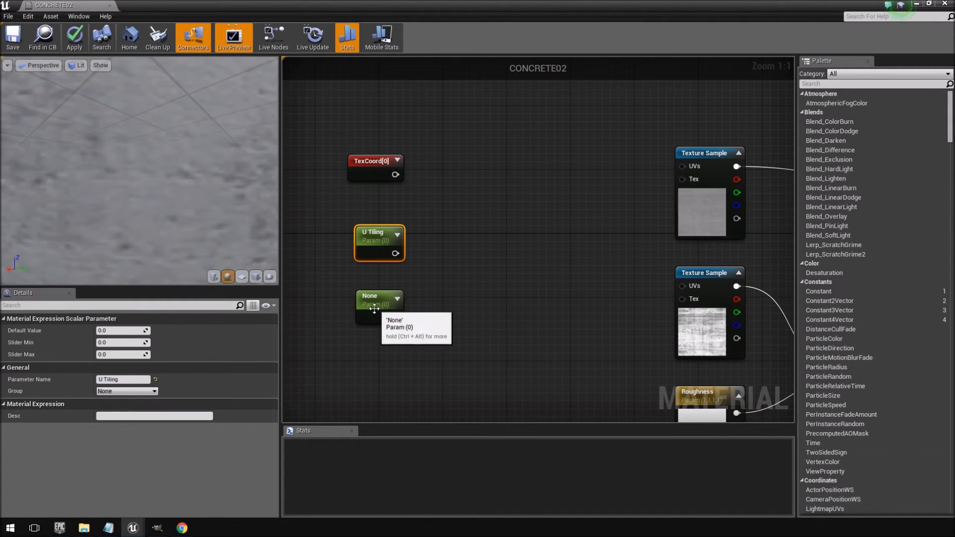
left_click(133, 380)
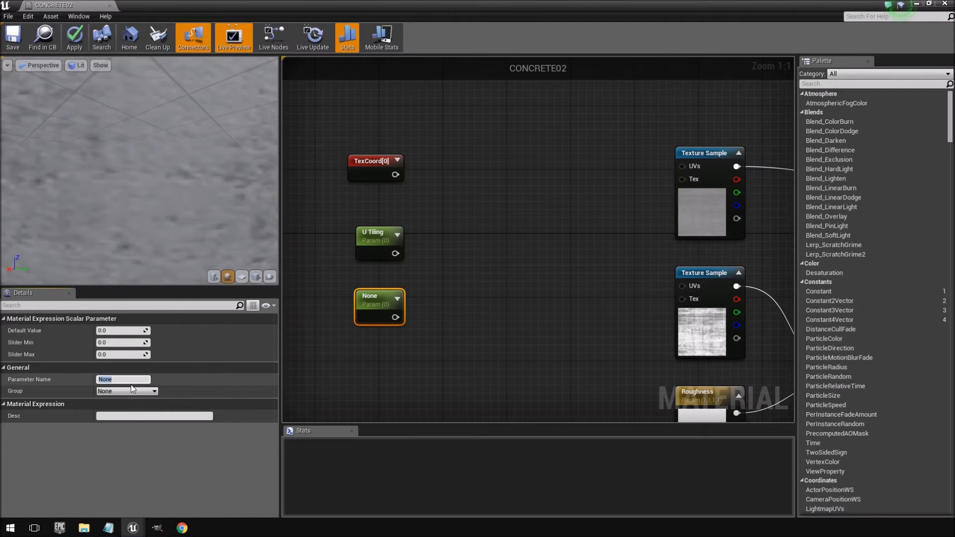
type("V Tiling")
key("Return")
left_click(378, 162)
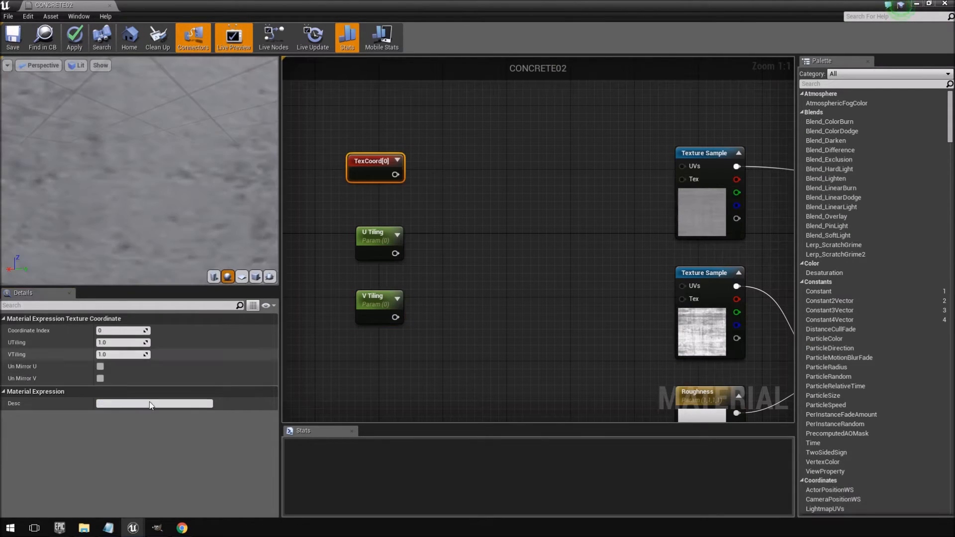
left_click(356, 243)
left_click(366, 167)
left_click(380, 248)
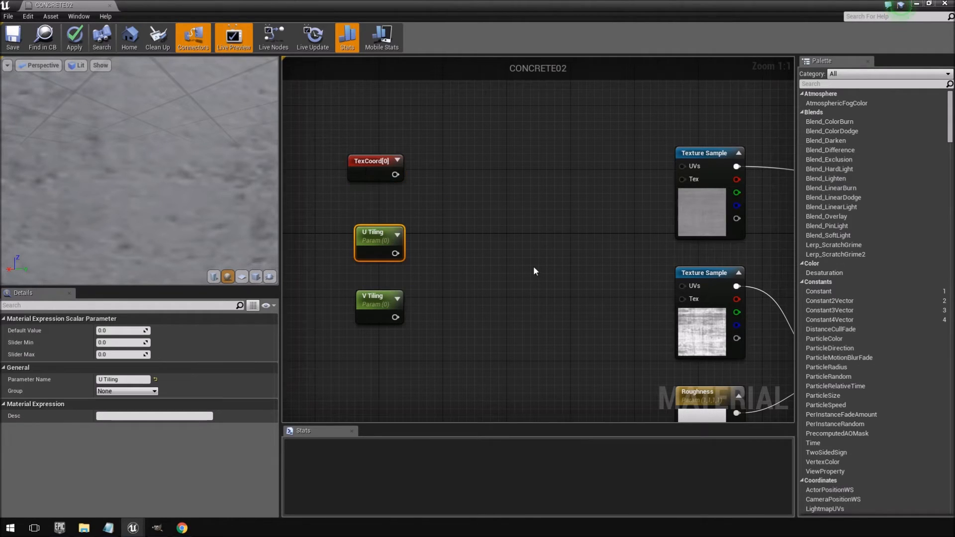
left_click(380, 311)
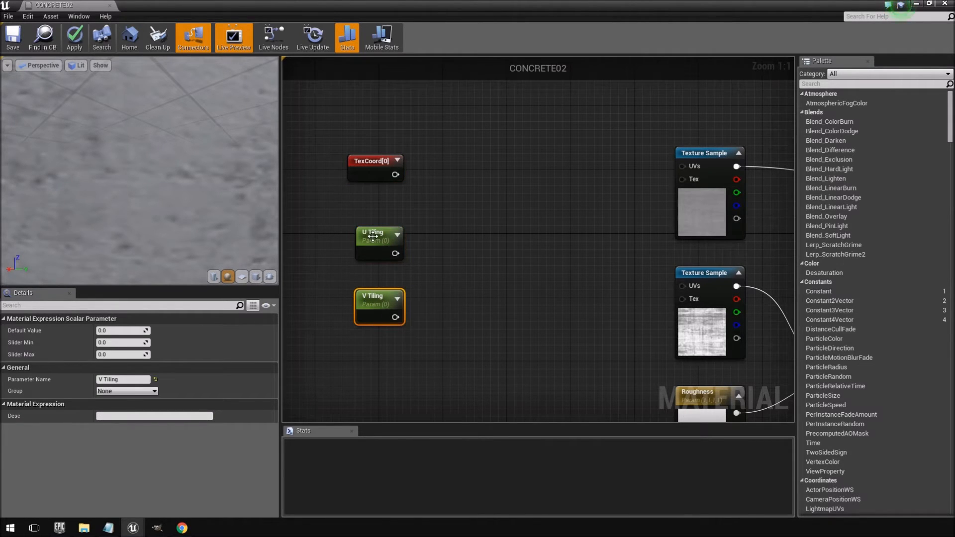
Add an Append node, connect U Tiling to its A input and V Tiling to B, and line up the nodes
right_click(480, 266)
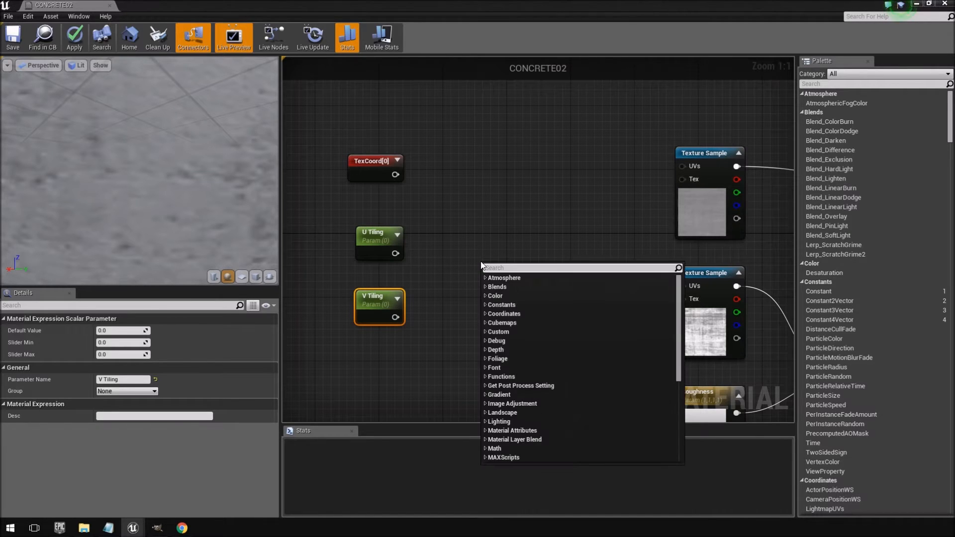
type("appen")
key("Return")
left_click_drag(485, 281, 481, 283)
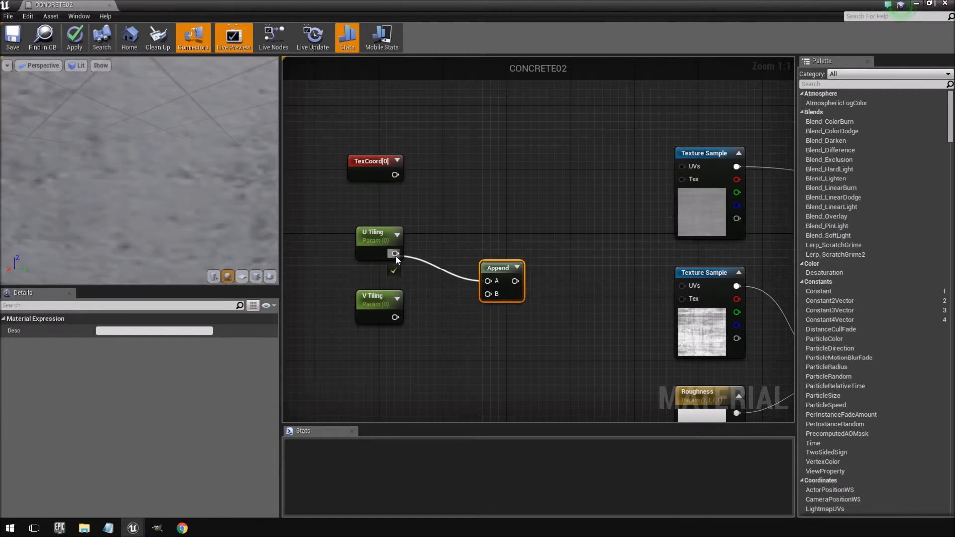
left_click_drag(396, 259, 397, 258)
left_click_drag(395, 316, 488, 294)
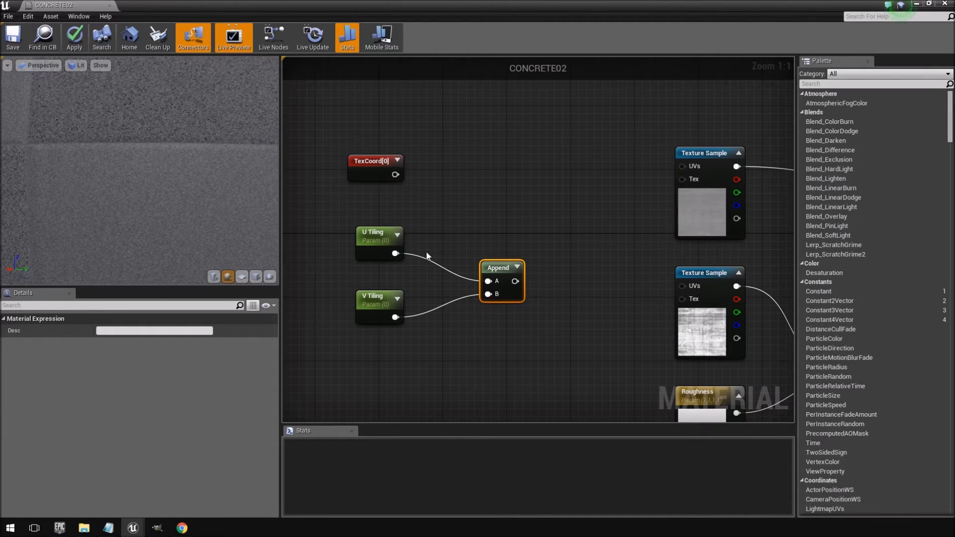
left_click_drag(376, 233, 375, 248)
left_click_drag(498, 269, 501, 249)
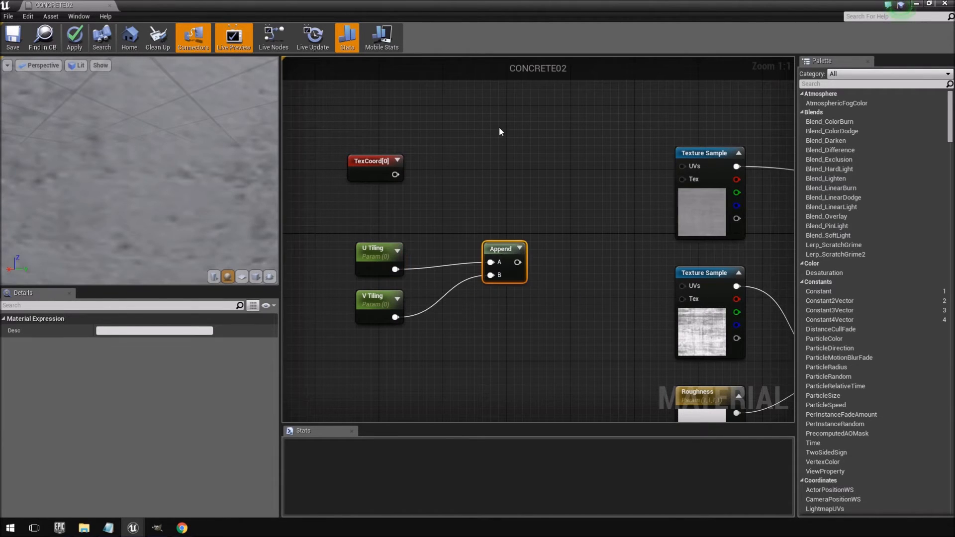
Add a Multiply node, feed it TexCoord as A and the Append output as B, and connect it to the upper Texture Sample's UVs
right_click(500, 128)
type("mult")
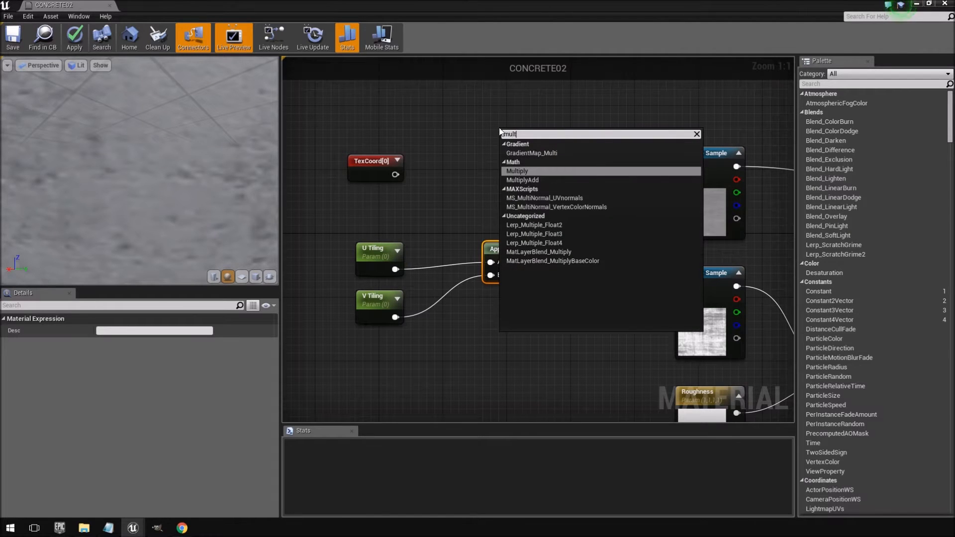
type("i")
key("Return")
left_click_drag(535, 134, 575, 162)
left_click_drag(396, 175, 422, 185)
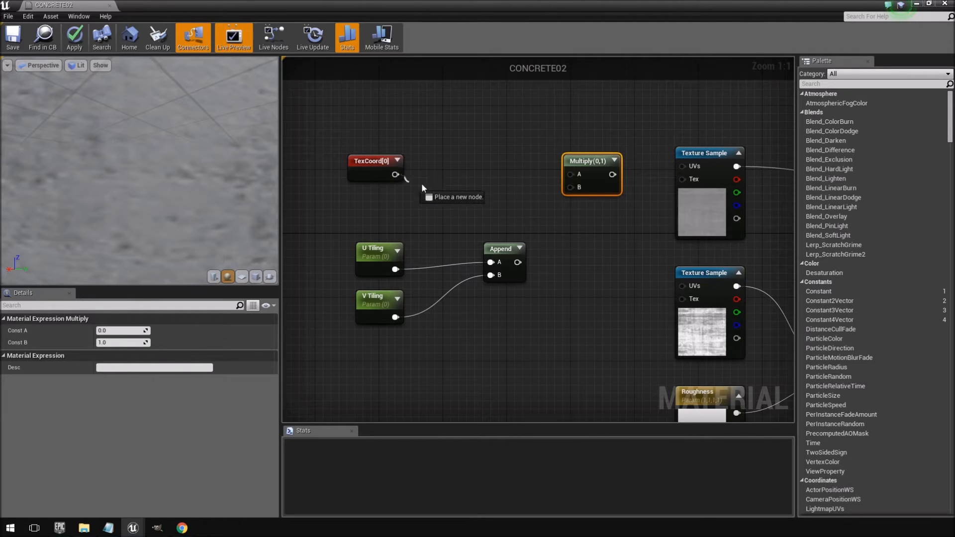
left_click_drag(569, 175, 570, 174)
left_click_drag(518, 262, 692, 169)
Connect the Multiply output to the UVs inputs of the remaining Texture Sample nodes
scroll(505, 209, "down", 3)
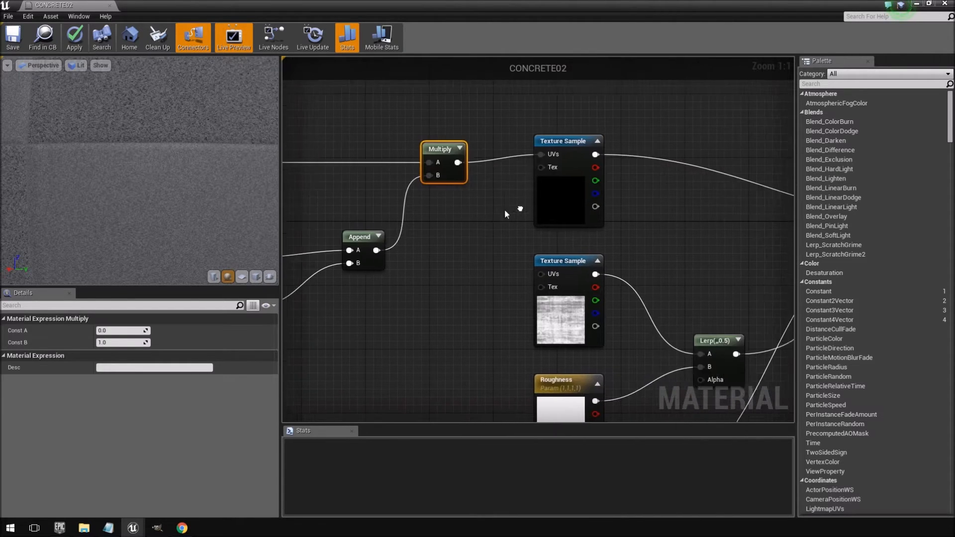
left_click_drag(522, 253, 524, 253)
right_click_drag(524, 254, 506, 167)
left_click_drag(447, 92, 503, 319)
right_click_drag(433, 267, 539, 370)
scroll(549, 352, "up", 3)
mouse_move(385, 220)
right_mouse_down()
mouse_move(394, 257)
mouse_move(393, 230)
right_mouse_up()
Set the default value of both the U Tiling and V Tiling parameters to 1
left_click_drag(192, 140, 177, 140)
scroll(177, 139, "down", 3)
scroll(177, 140, "up", 3)
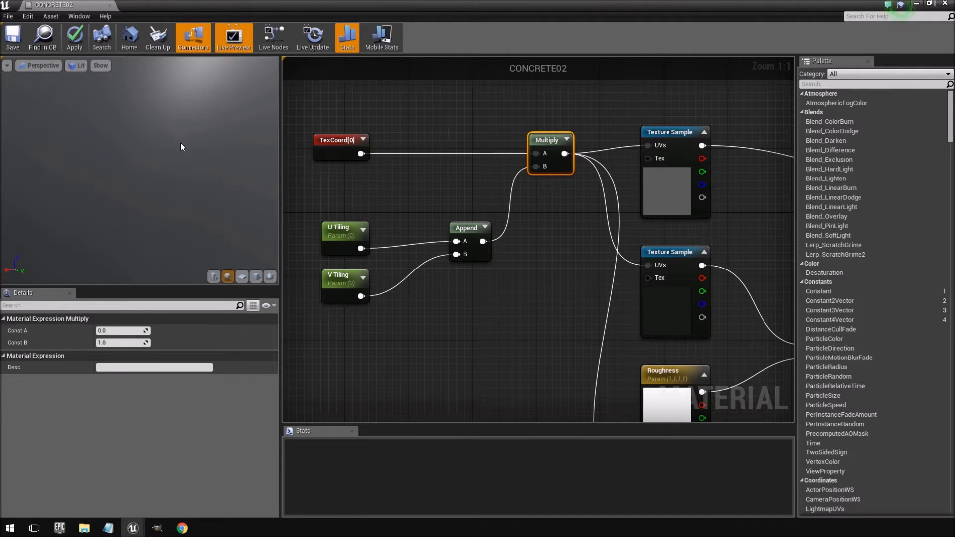
scroll(181, 142, "down", 5)
scroll(124, 153, "up", 5)
scroll(124, 153, "down", 5)
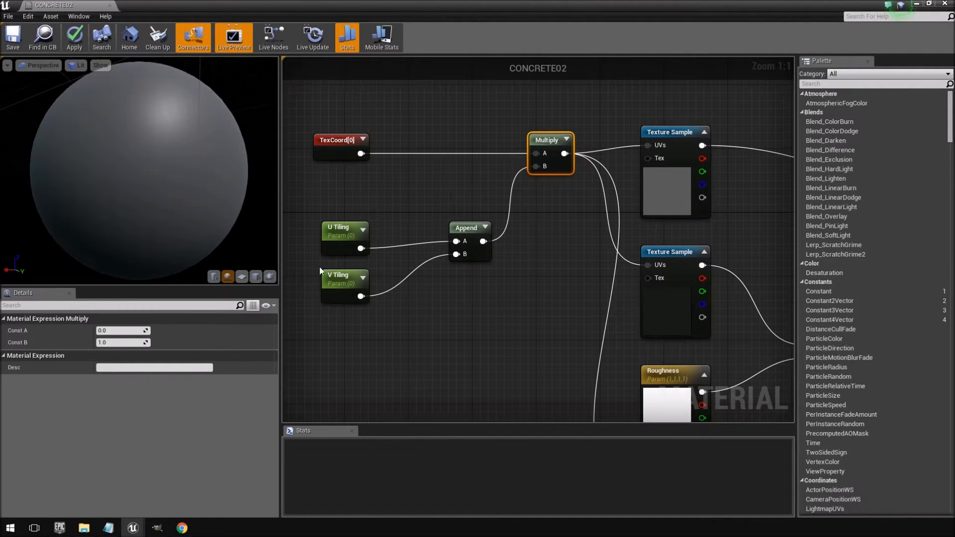
left_click(341, 251)
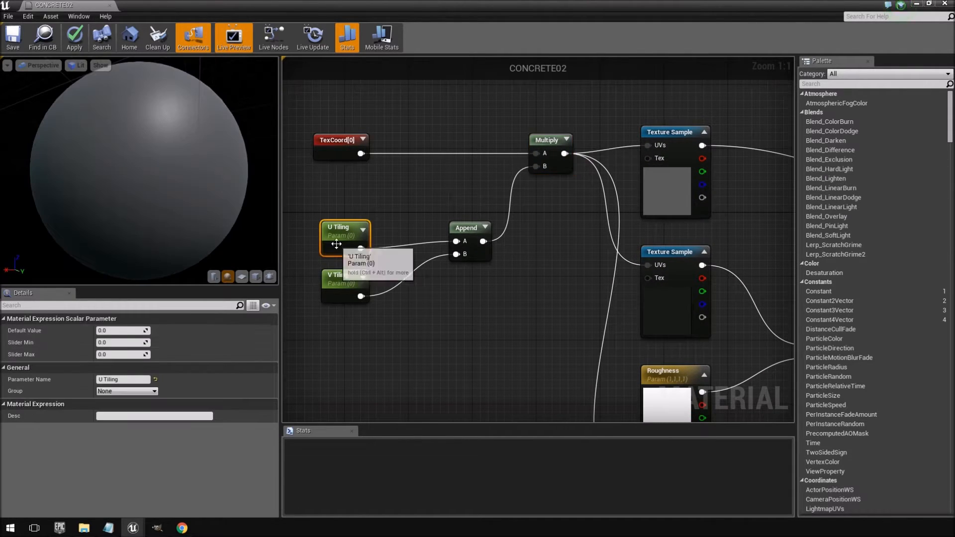
left_click(113, 333)
type("1")
key("Return")
left_click(345, 290)
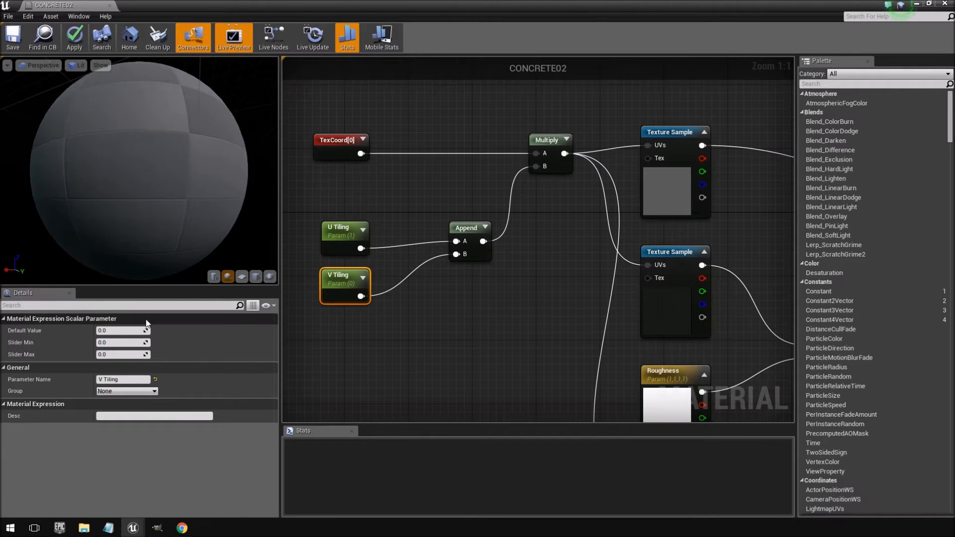
type("1")
key("Return")
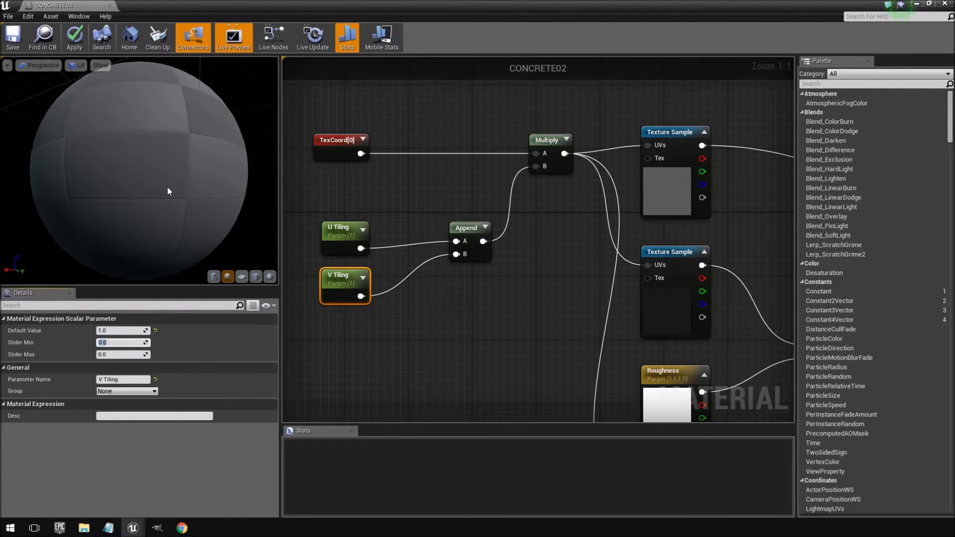
Preview CONCRETE02 on a plane, save and apply the material, and close its editor
left_click(241, 276)
scroll(137, 194, "up", 4)
mouse_move(136, 194)
left_mouse_down()
mouse_move(79, 209)
mouse_move(146, 193)
left_mouse_up()
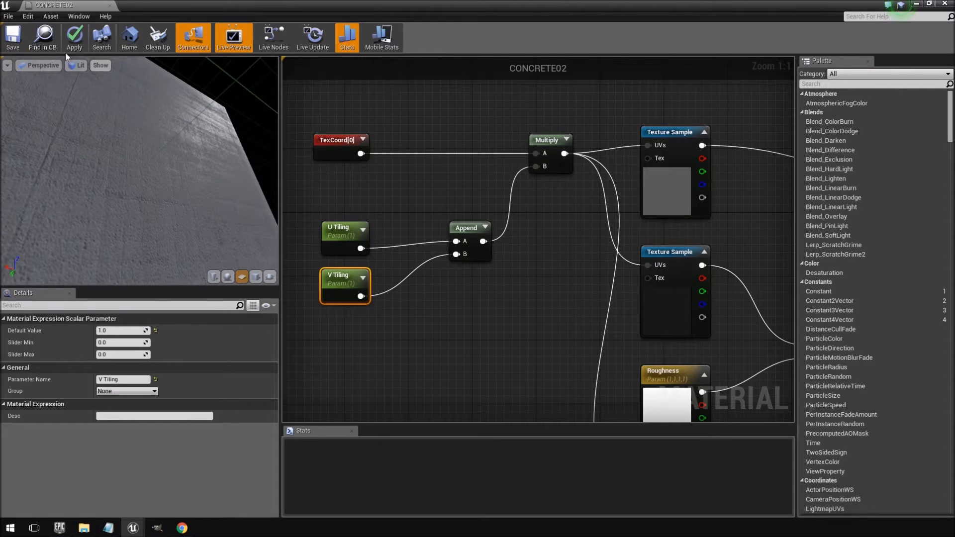
left_click(12, 46)
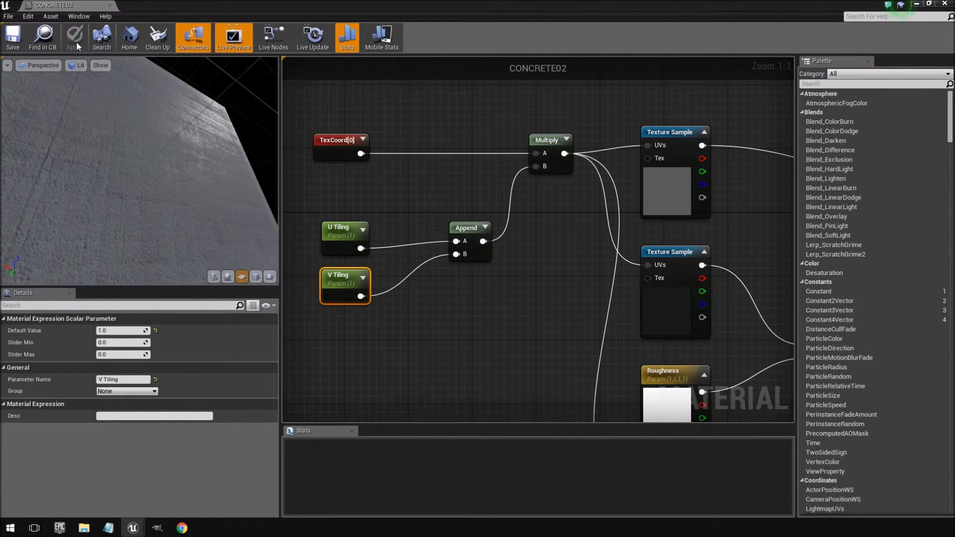
left_click(113, 5)
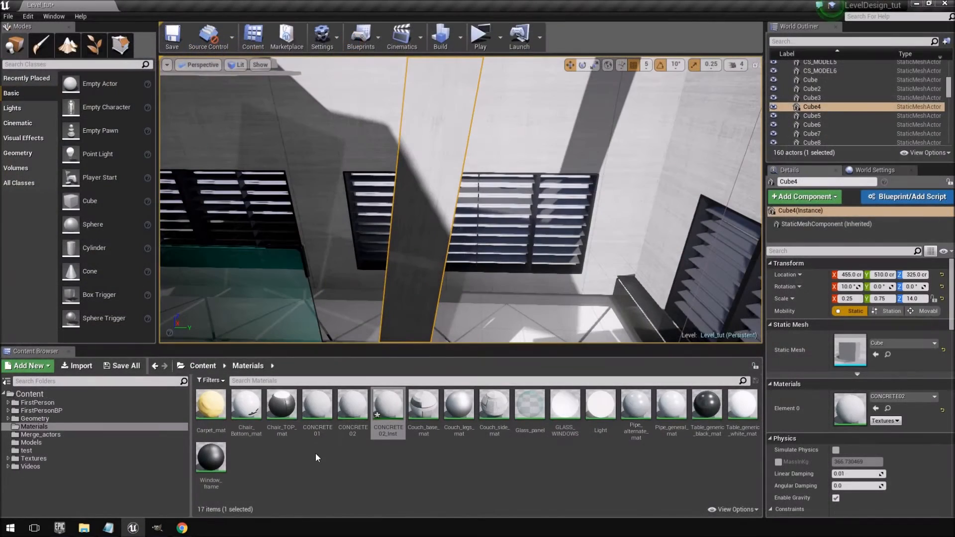
Open CONCRETE02_Inst, disable its Roughness override, enable U Tiling and V Tiling, and preview it on a plane
double_click(389, 413)
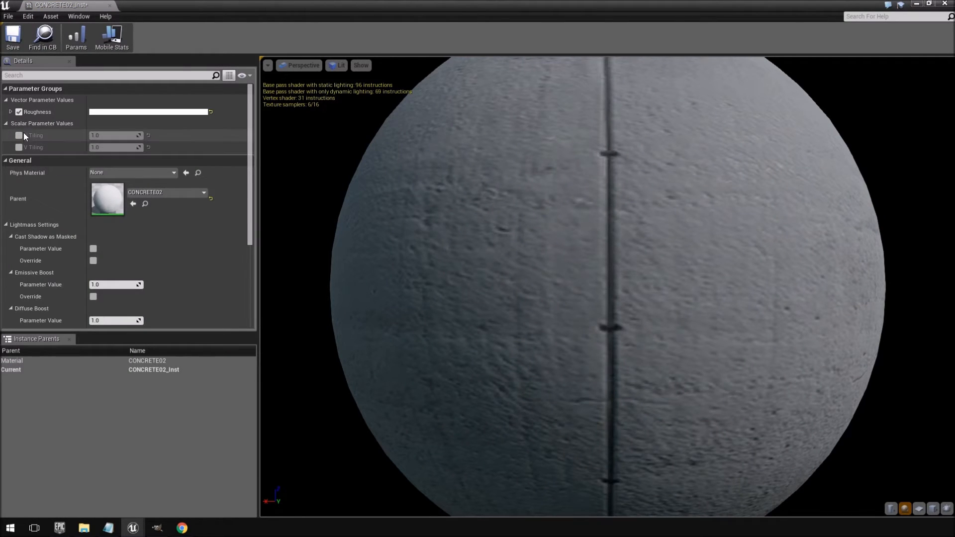
left_click(18, 112)
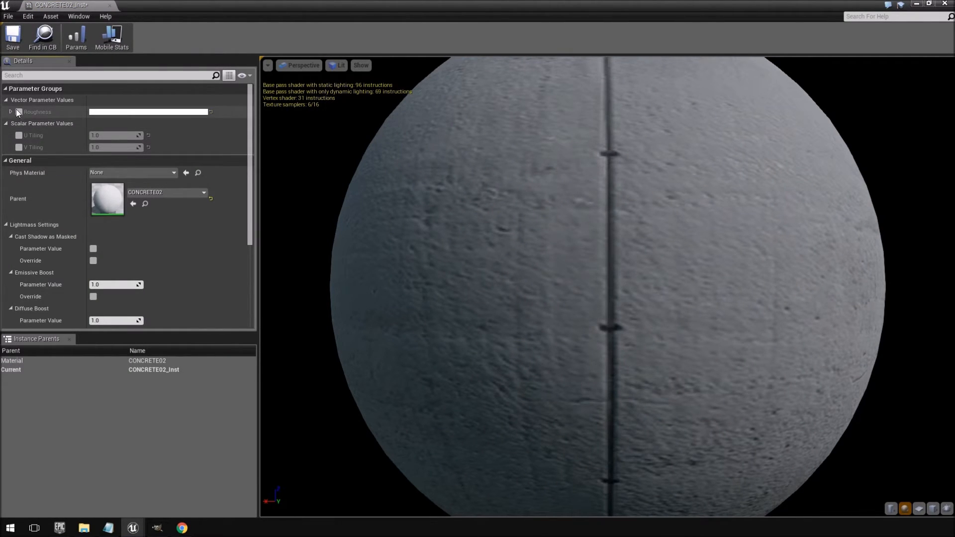
left_click(19, 135)
left_click(19, 148)
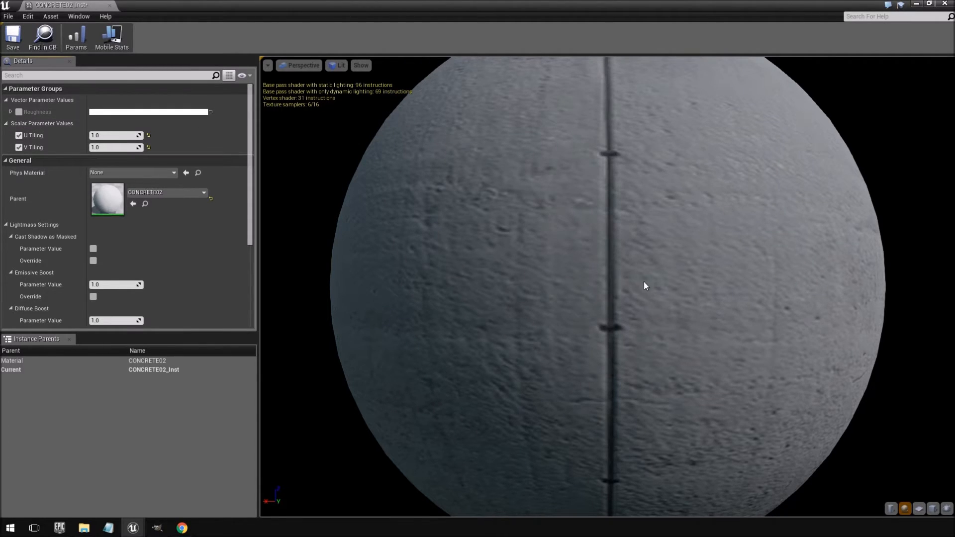
left_click_drag(642, 282, 676, 304)
left_click(919, 508)
left_click_drag(610, 324, 623, 313)
Try out different U Tiling values in the material instance and return the parameter to 1
left_click(95, 136)
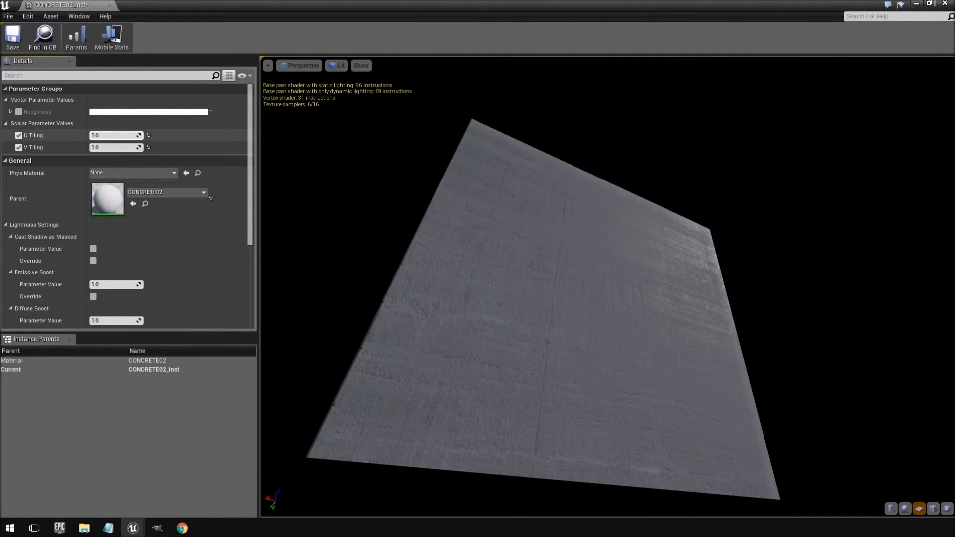
left_click_drag(95, 135, 131, 135)
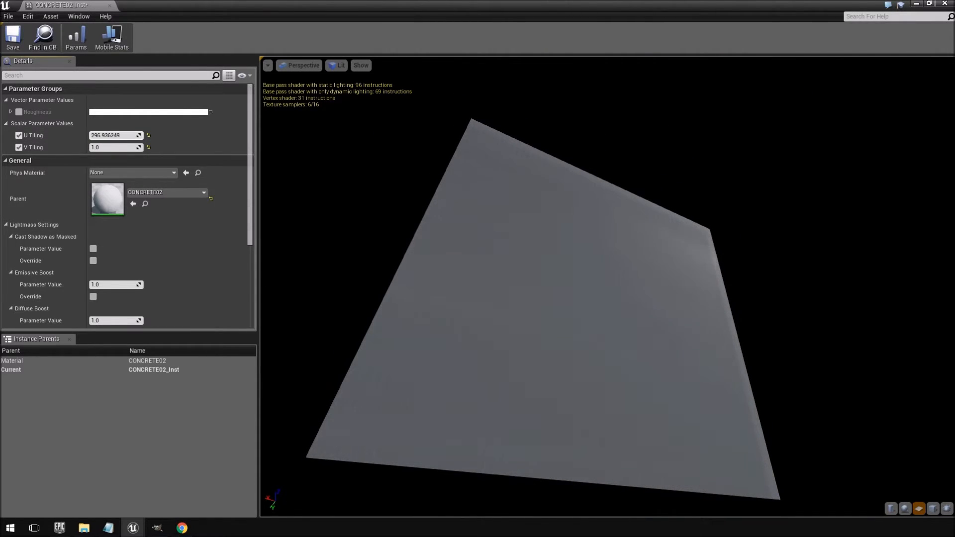
left_click_drag(107, 135, 102, 135)
left_click(102, 135)
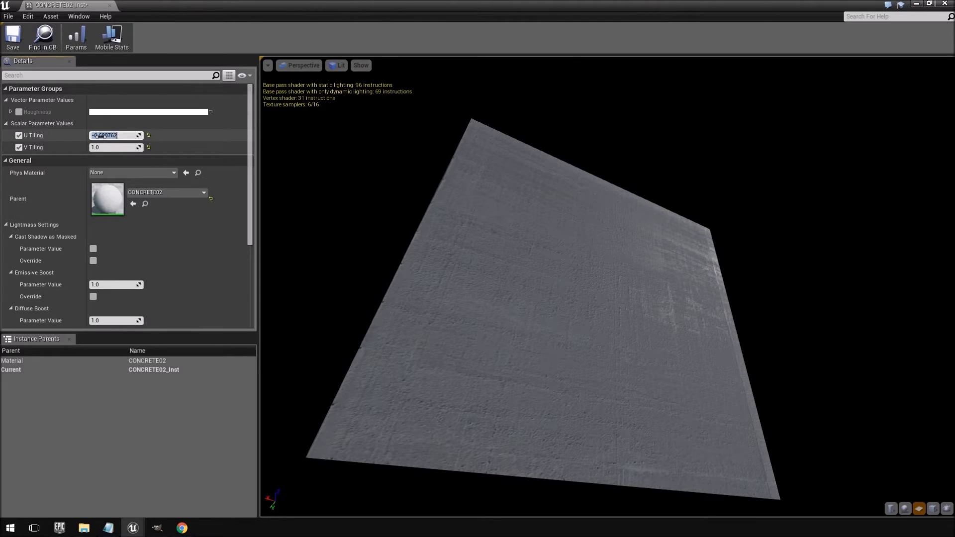
type("1")
key("Return")
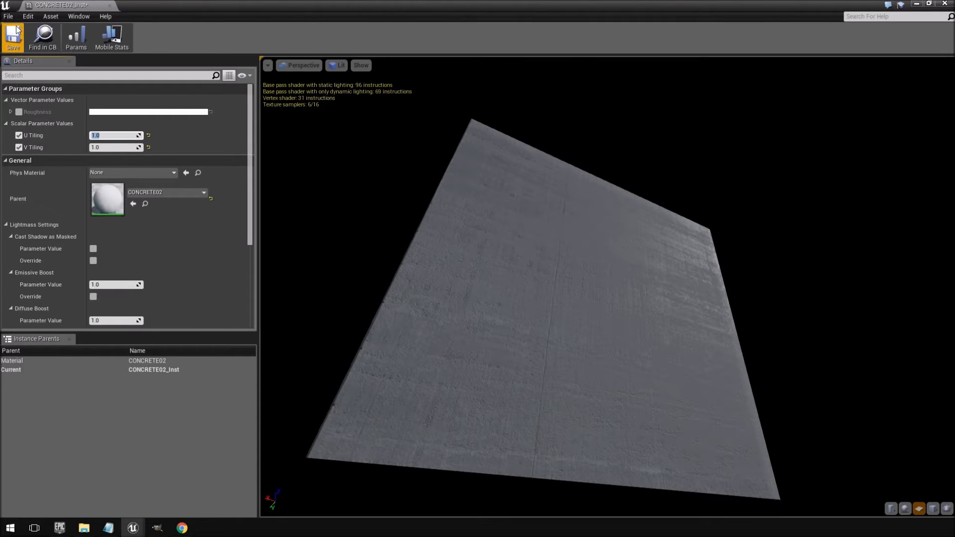
Close the material instance and examine the concrete texture on the wall brushes and the slanted pillar in the level
left_click(110, 5)
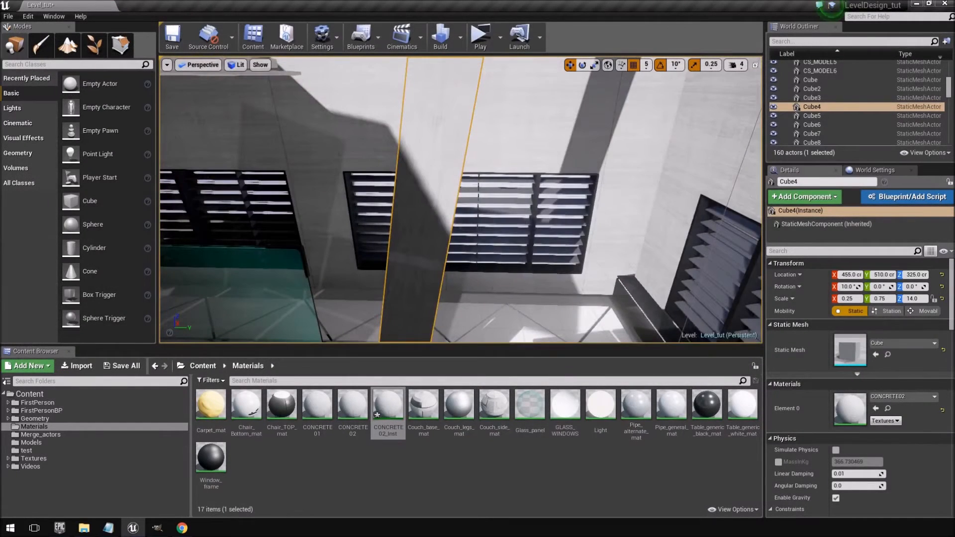
mouse_move(461, 199)
right_mouse_down()
mouse_move(537, 154)
mouse_move(587, 139)
mouse_move(667, 142)
mouse_move(721, 119)
mouse_move(696, 164)
mouse_move(503, 234)
right_mouse_up()
left_click(576, 227)
left_click(595, 241)
mouse_move(595, 241)
right_mouse_down()
mouse_move(542, 293)
mouse_move(582, 179)
right_mouse_up()
left_click(596, 241)
right_click_drag(380, 191, 294, 234)
mouse_move(402, 171)
right_mouse_down()
mouse_move(318, 172)
mouse_move(458, 166)
right_mouse_up()
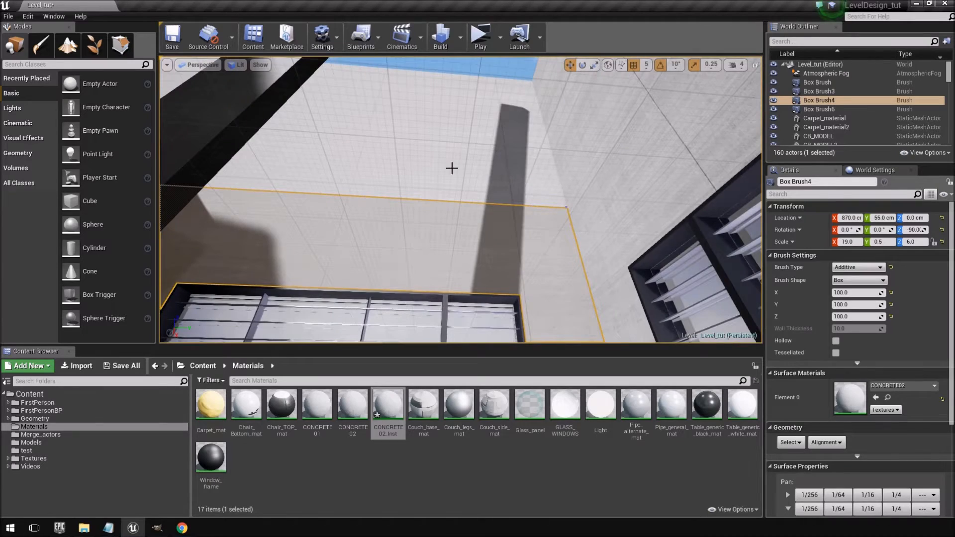
left_click(469, 200)
mouse_move(469, 201)
right_mouse_down()
mouse_move(458, 223)
mouse_move(455, 214)
right_mouse_up()
right_click_drag(614, 179, 697, 171)
mouse_move(544, 207)
right_mouse_down()
mouse_move(537, 200)
mouse_move(423, 278)
right_mouse_up()
mouse_move(512, 239)
right_mouse_down()
mouse_move(448, 259)
mouse_move(523, 232)
right_mouse_up()
mouse_move(421, 287)
right_mouse_down()
mouse_move(423, 239)
mouse_move(421, 287)
right_mouse_up()
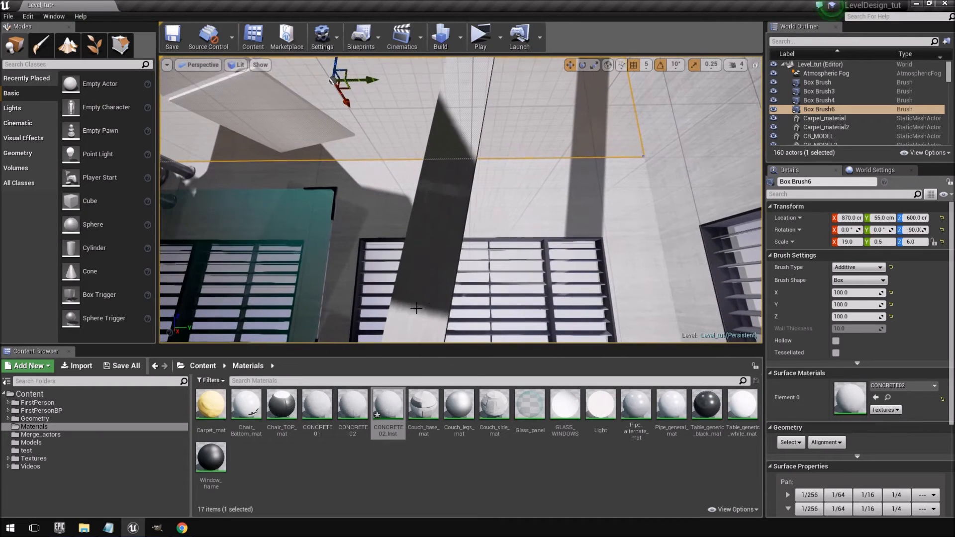
Create a folder named Instances inside Materials and move CONCRETE02_Inst into it
right_click(410, 479)
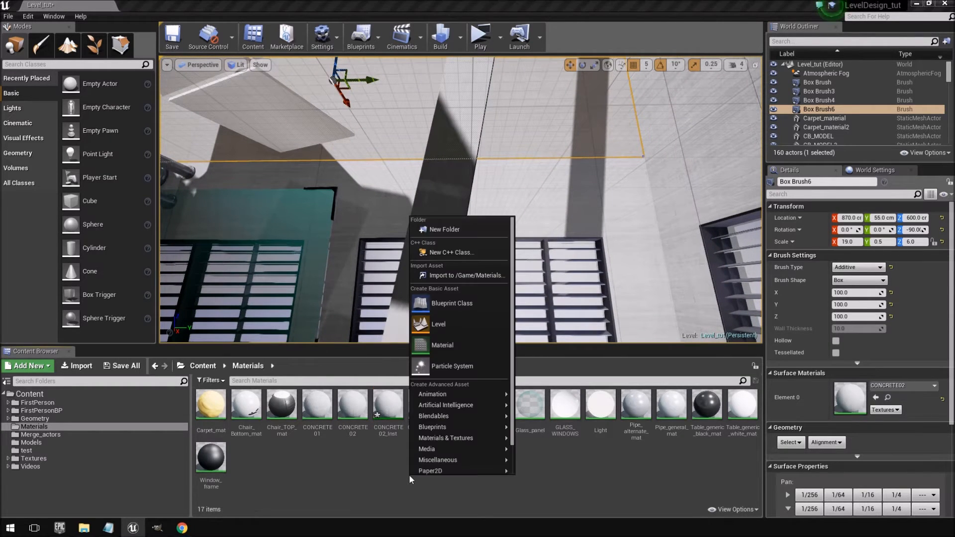
left_click(447, 230)
type("Instances")
key("Return")
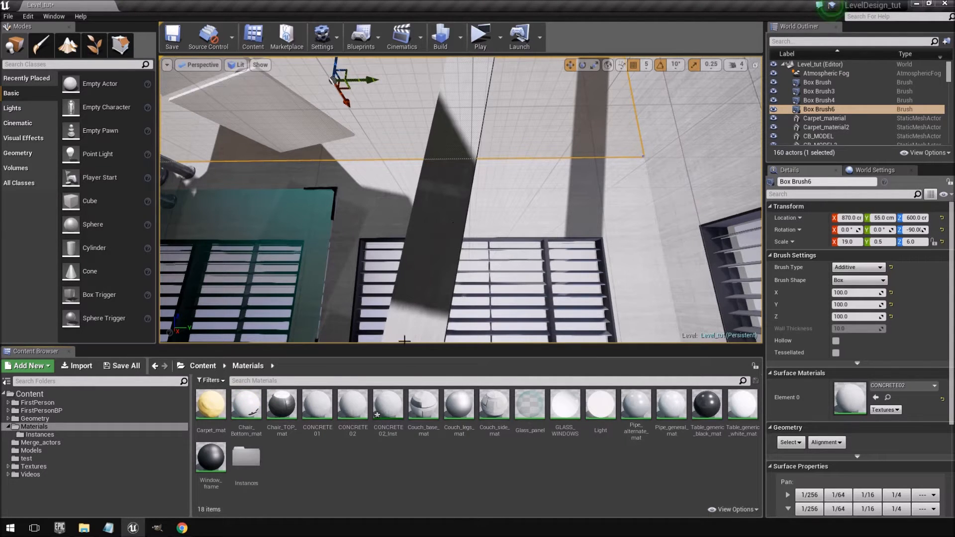
left_click_drag(388, 408, 247, 465)
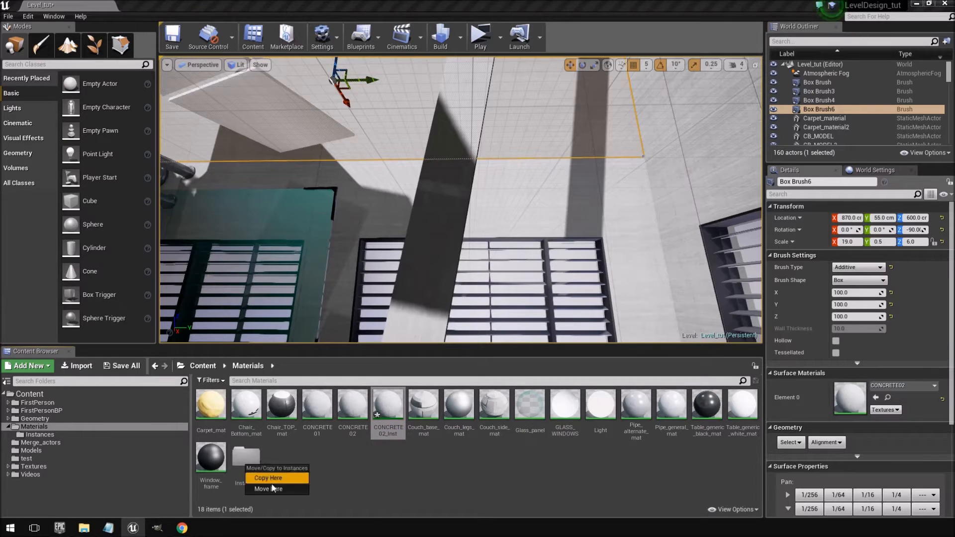
left_click(271, 489)
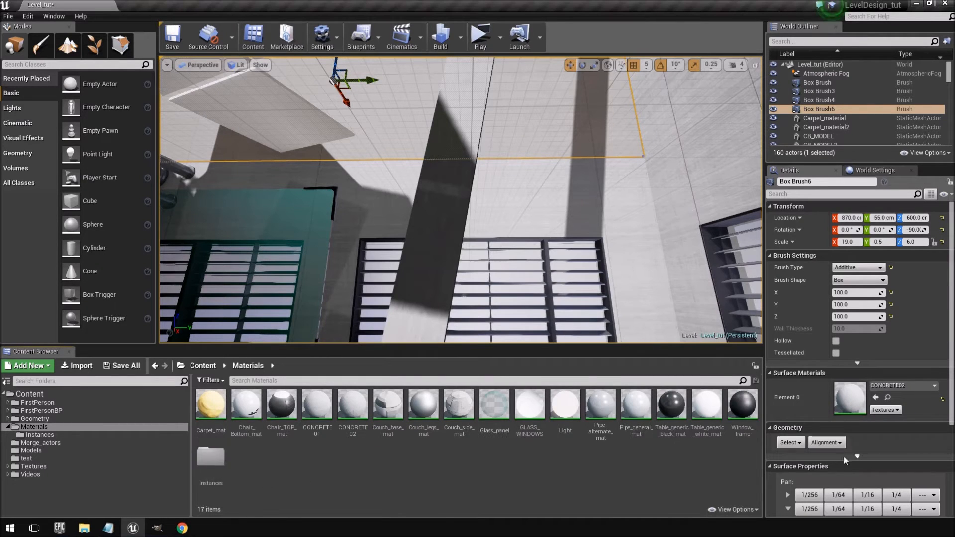
Open the Instances folder, apply CONCRETE02_Inst to the slanted pillar, and view the pillar up close
double_click(227, 465)
right_click_drag(606, 138, 606, 138)
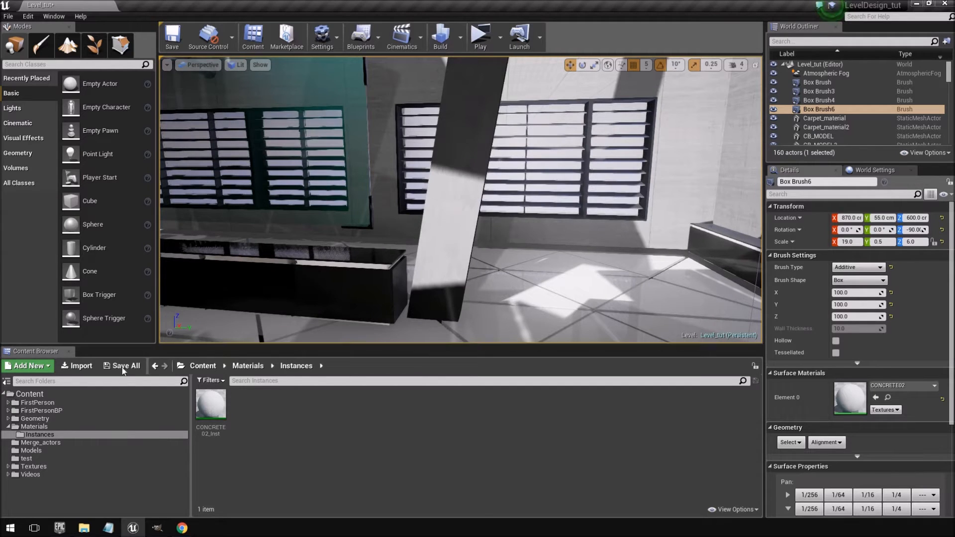
left_click(34, 427)
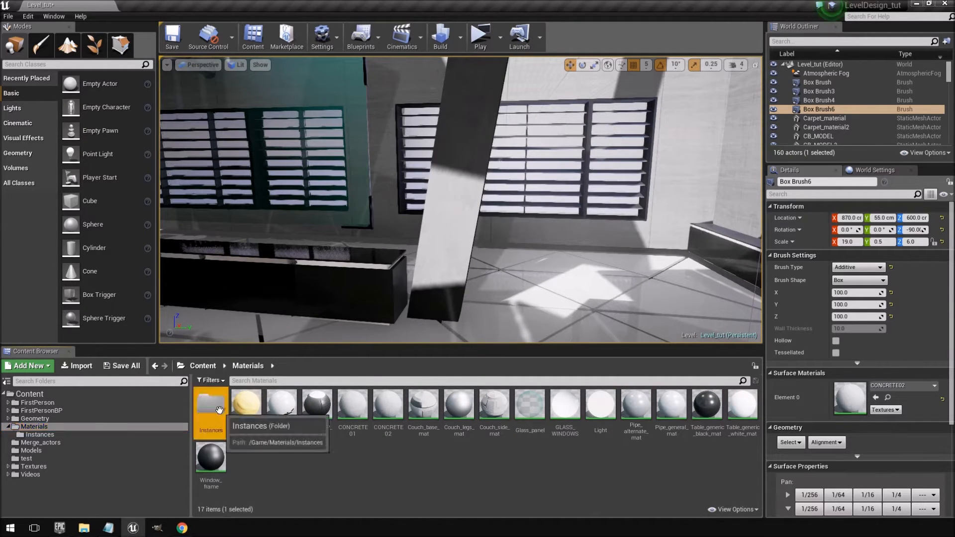
double_click(212, 422)
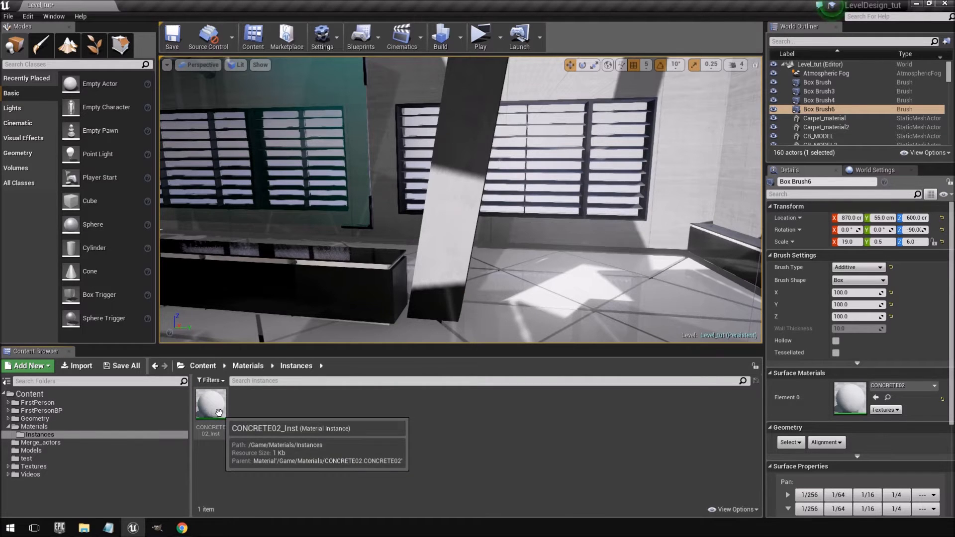
key("f")
left_click_drag(219, 413, 439, 195)
right_click_drag(439, 195, 462, 190)
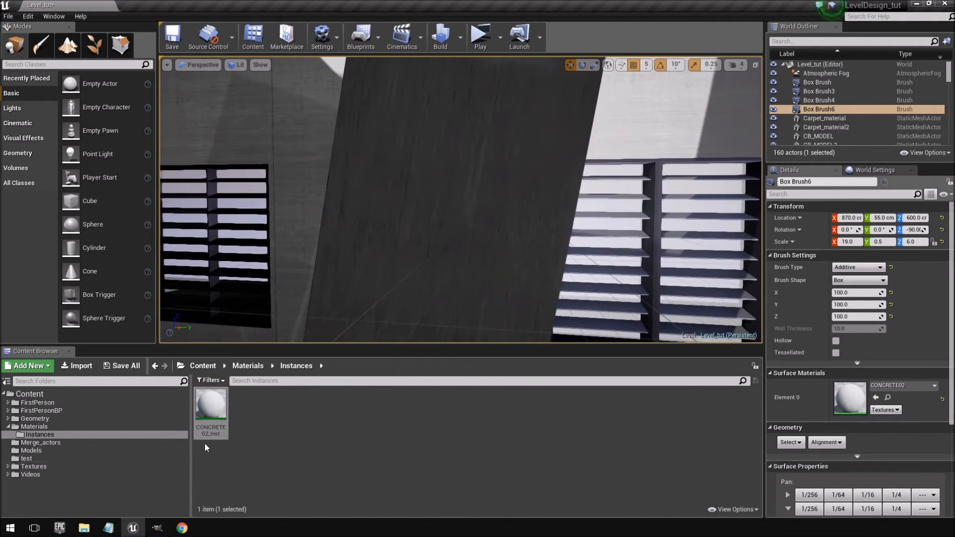
double_click(210, 407)
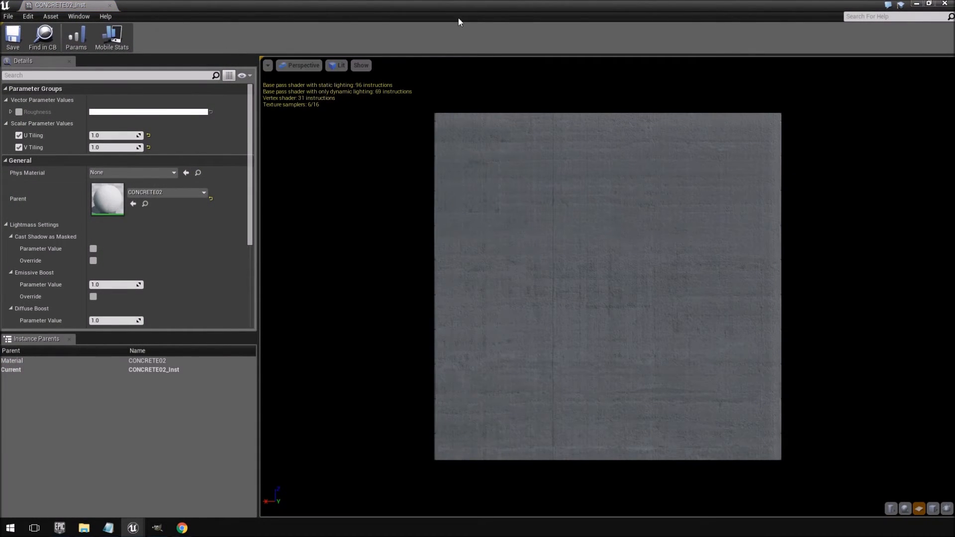
left_click_drag(629, 6, 556, 61)
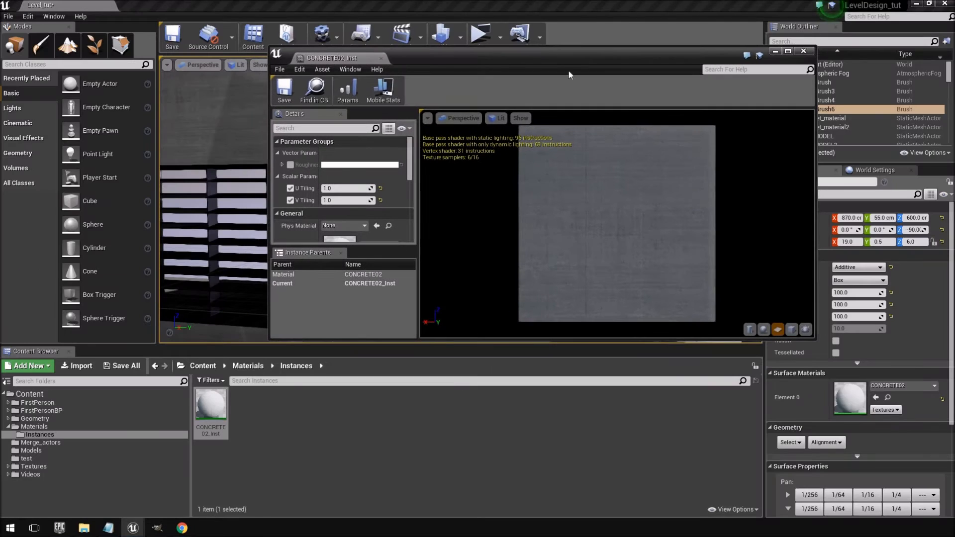
scroll(947, 348, "down", 5)
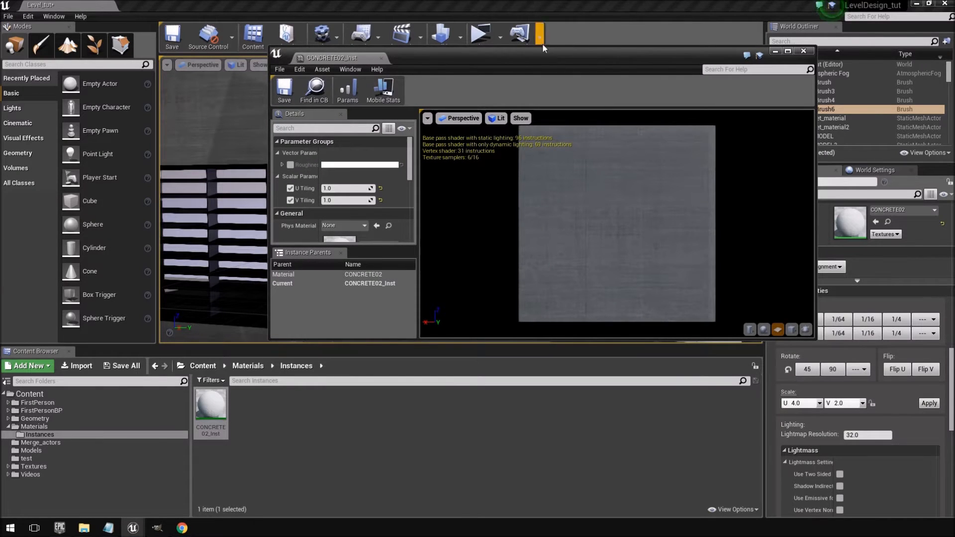
left_click(546, 49)
Select the dark slanted pillar, open its assigned CONCRETE02_Inst, and place the floating editor where the pillar and its scale values stay visible
left_click(497, 185)
scroll(878, 379, "down", 6)
left_click_drag(952, 404, 952, 269)
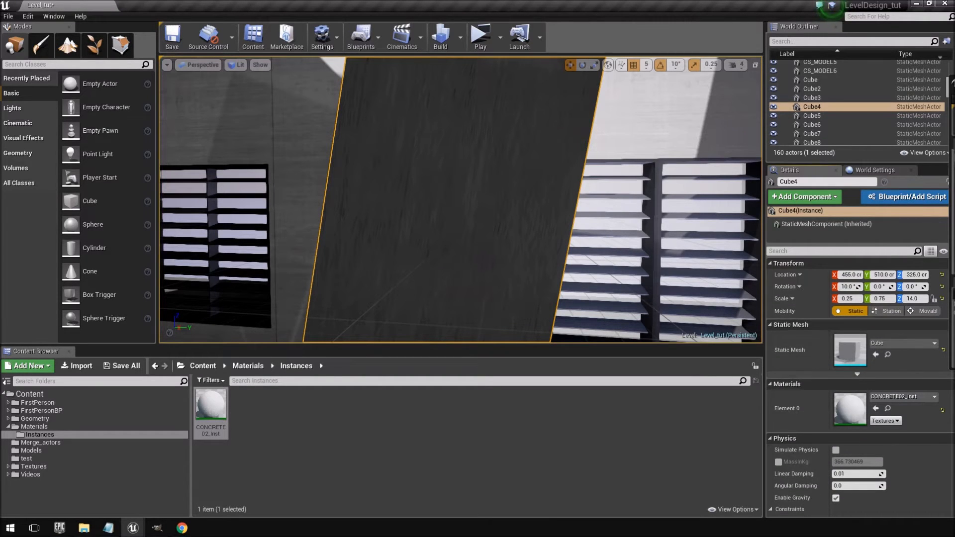
double_click(851, 409)
left_click_drag(589, 81, 315, 77)
double_click(315, 77)
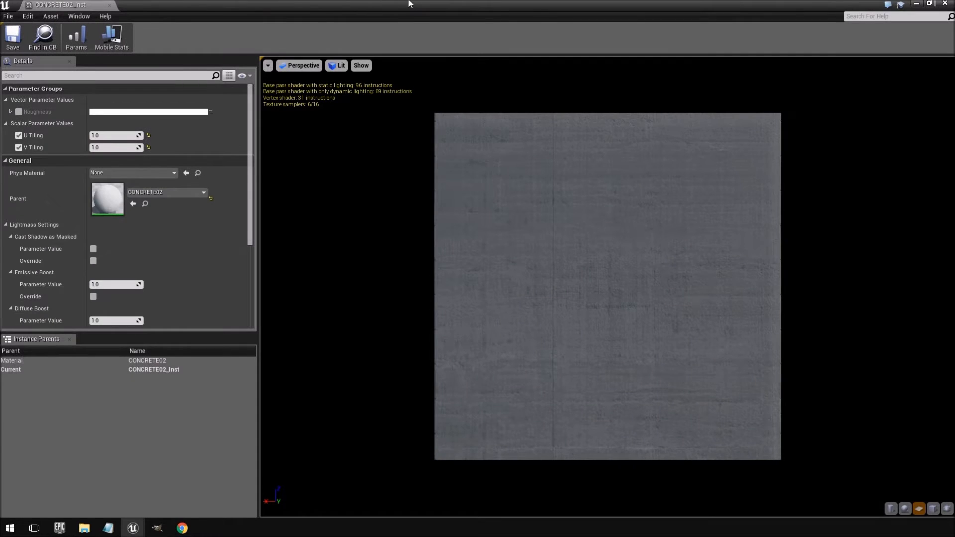
double_click(450, 15)
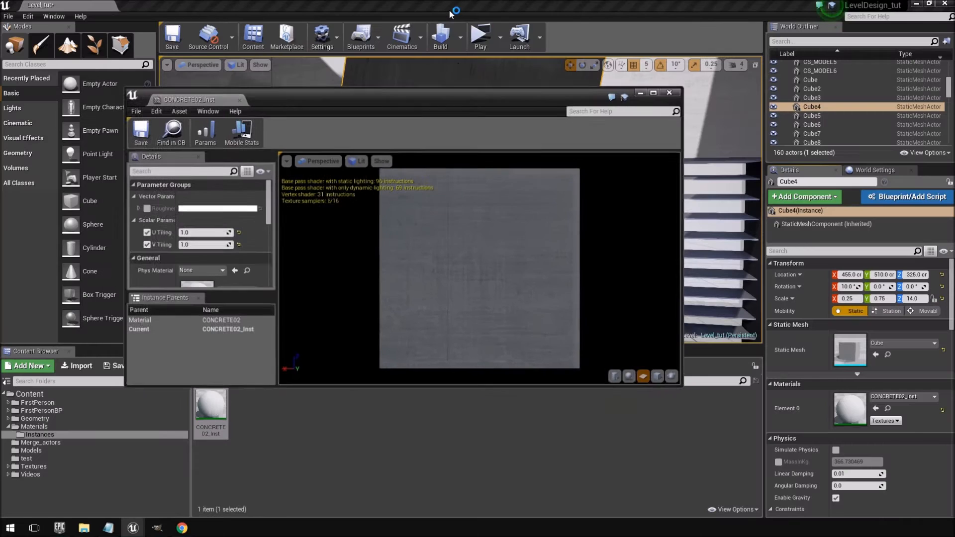
left_click_drag(453, 106, 405, 93)
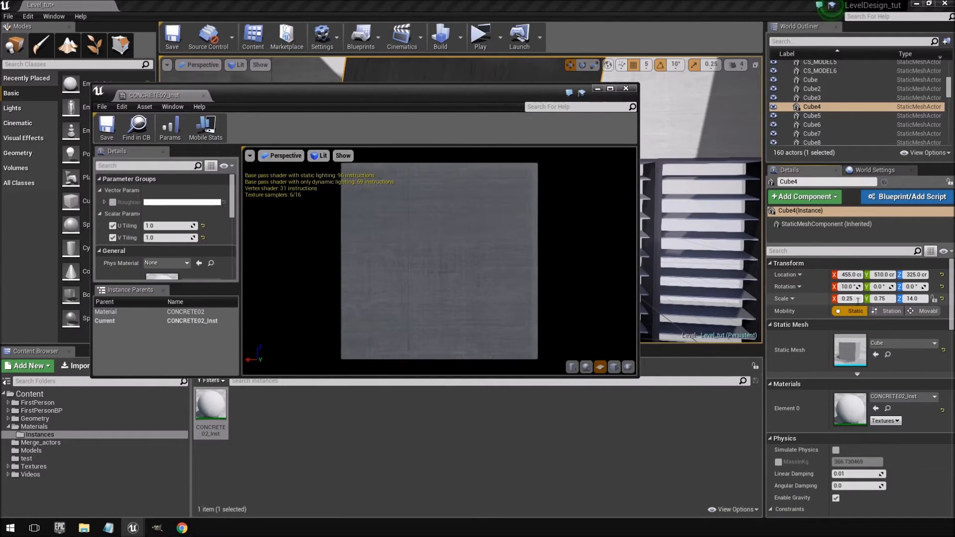
left_click_drag(444, 96, 398, 151)
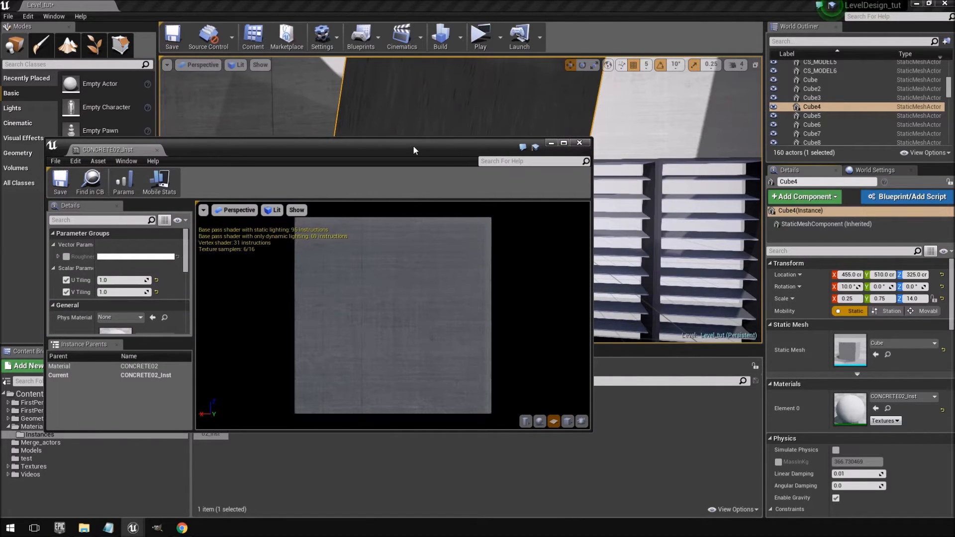
left_click_drag(413, 146, 491, 208)
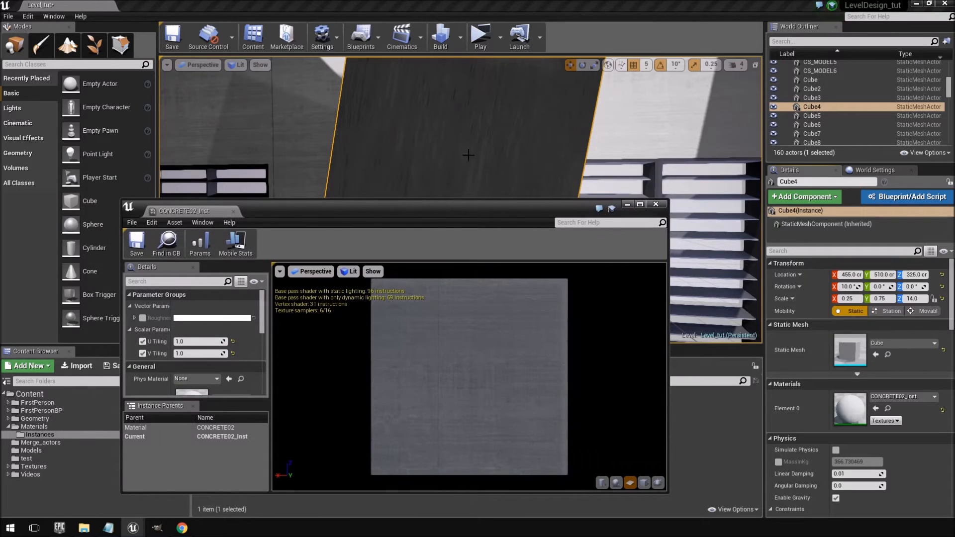
Set U Tiling to 0.25 and V Tiling to 14 in CONCRETE02_Inst to match the pillar's scale, and save it
left_click(195, 353)
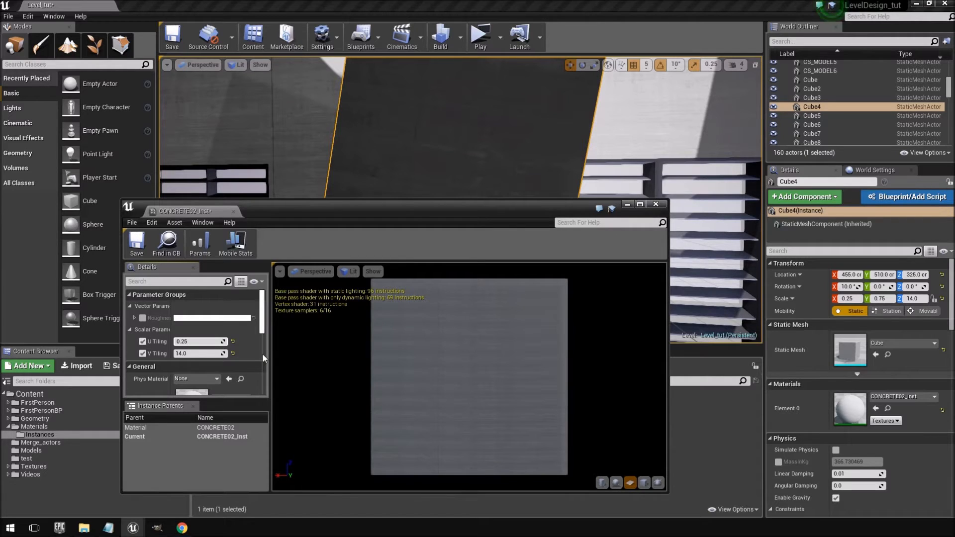
key("Return")
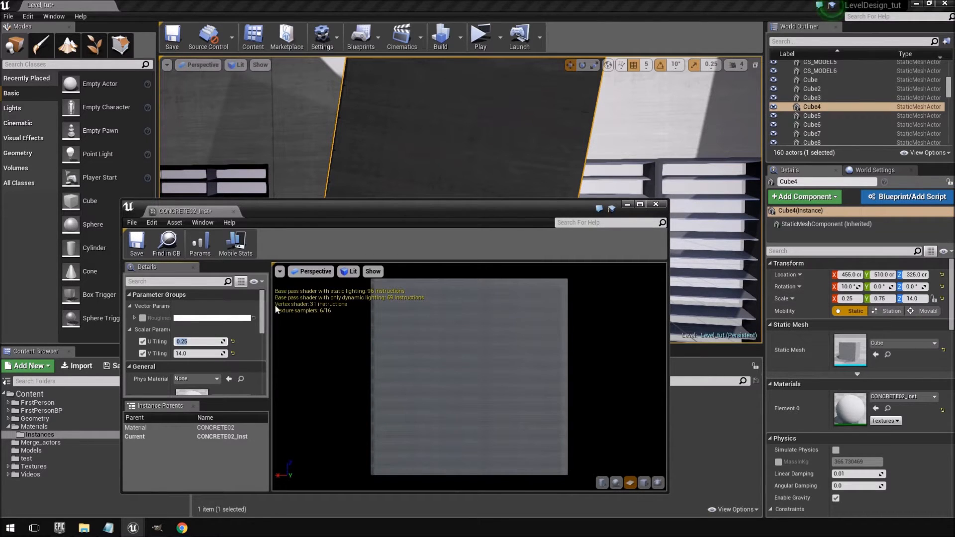
left_click(136, 243)
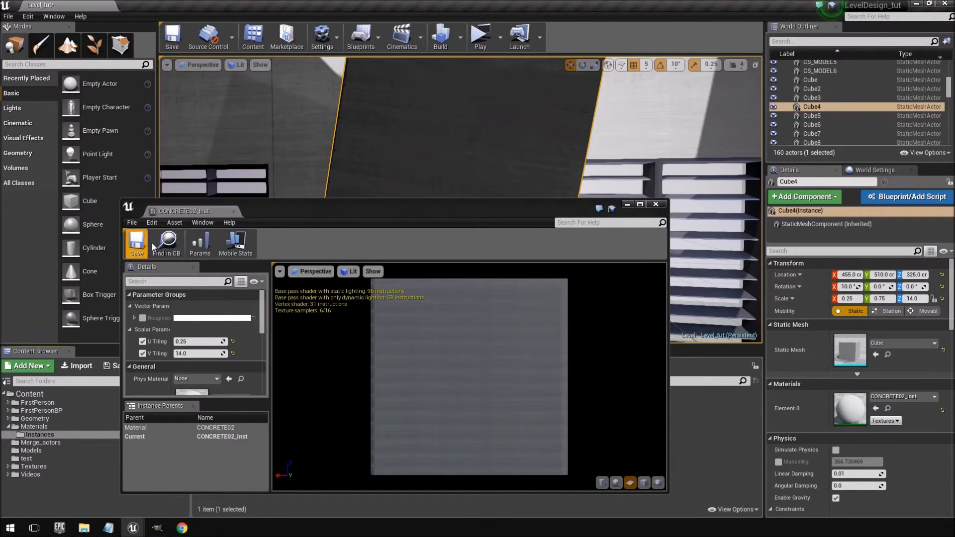
Close the material instance, inspect the concrete on the pillar, and apply CONCRETE02_Inst to two more slanted pillars
left_click(233, 212)
right_click_drag(318, 204, 294, 175)
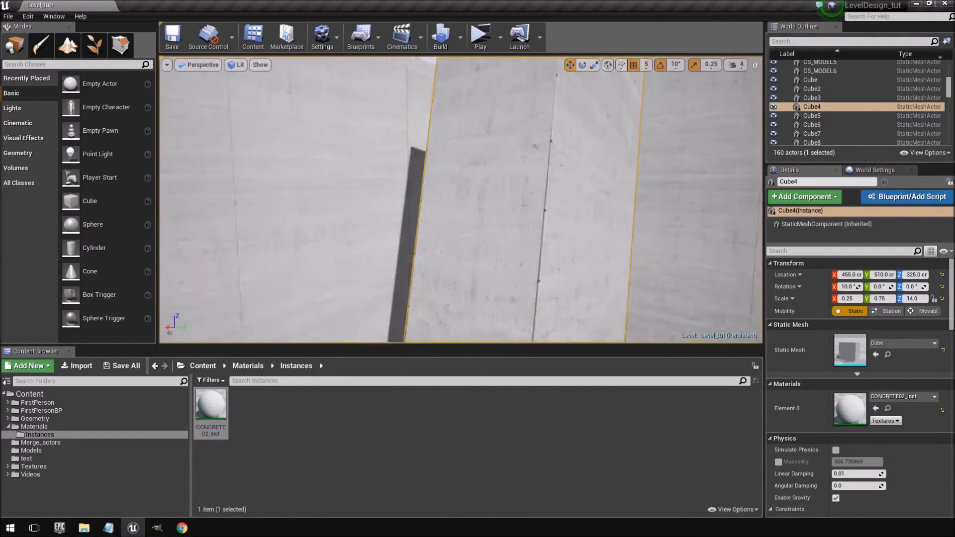
right_click_drag(294, 174, 283, 175)
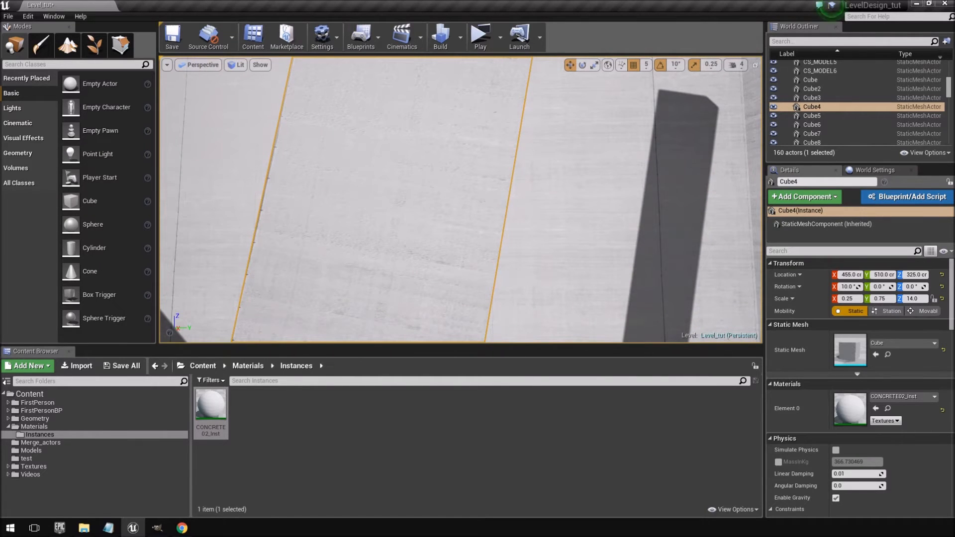
right_click_drag(523, 149, 498, 319)
left_click_drag(224, 404, 526, 185)
right_click_drag(526, 185, 508, 219)
left_click_drag(216, 409, 552, 208)
right_click_drag(552, 208, 479, 256)
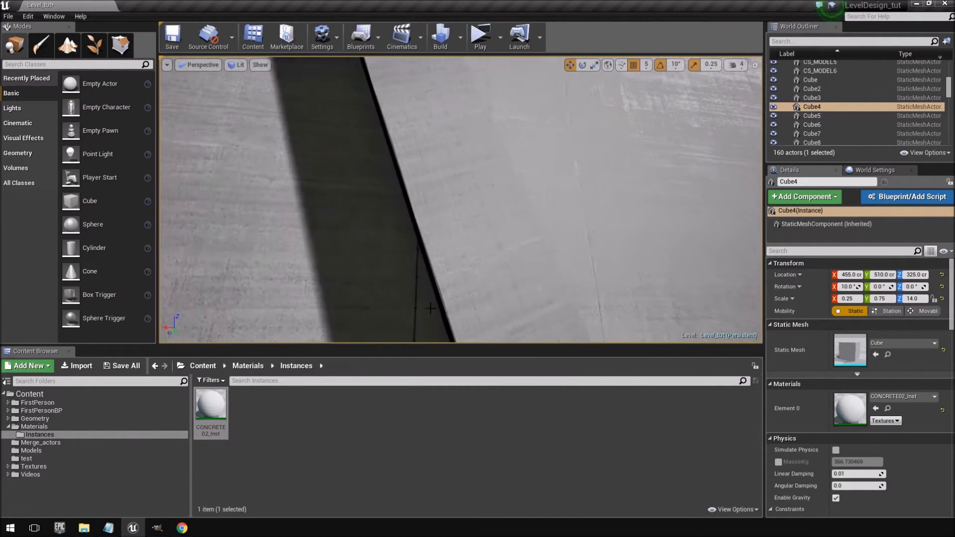
Reopen CONCRETE02_Inst and place its window clear of the viewport to compare the concrete on the pillar and wall
double_click(210, 405)
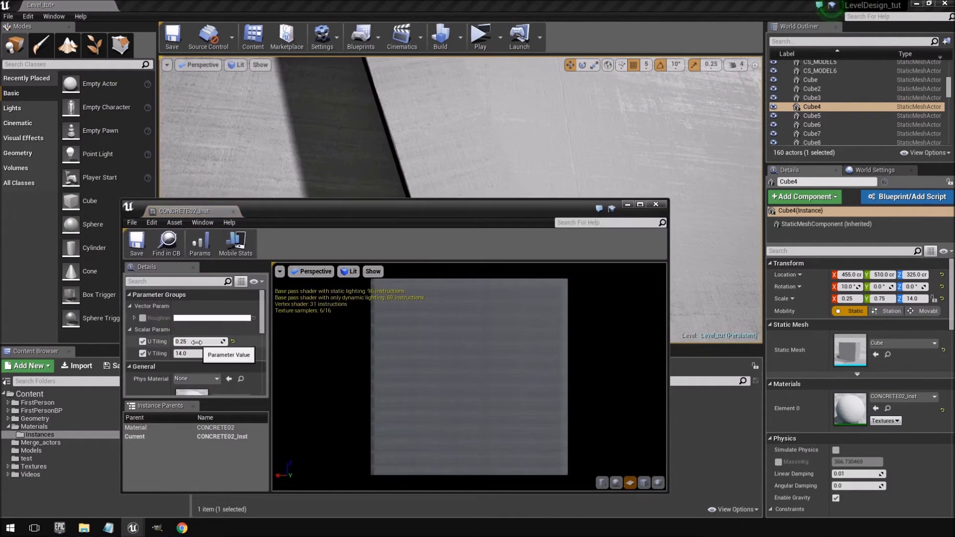
left_click_drag(427, 214, 807, 213)
right_click_drag(477, 174, 335, 65)
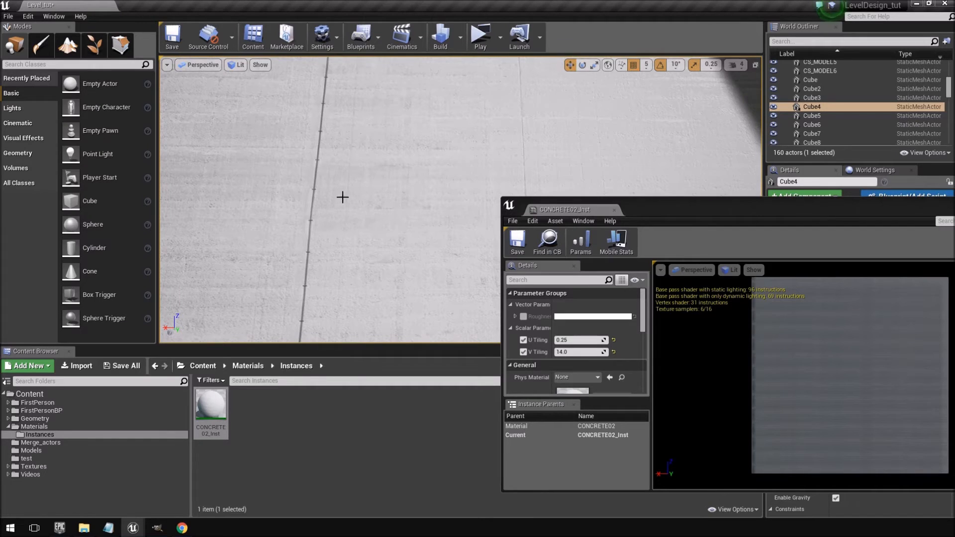
Open the CONCRETE02 material from the Materials folder, examine its CONCRETE_ALBEDO02 texture, and close the texture
left_click(63, 427)
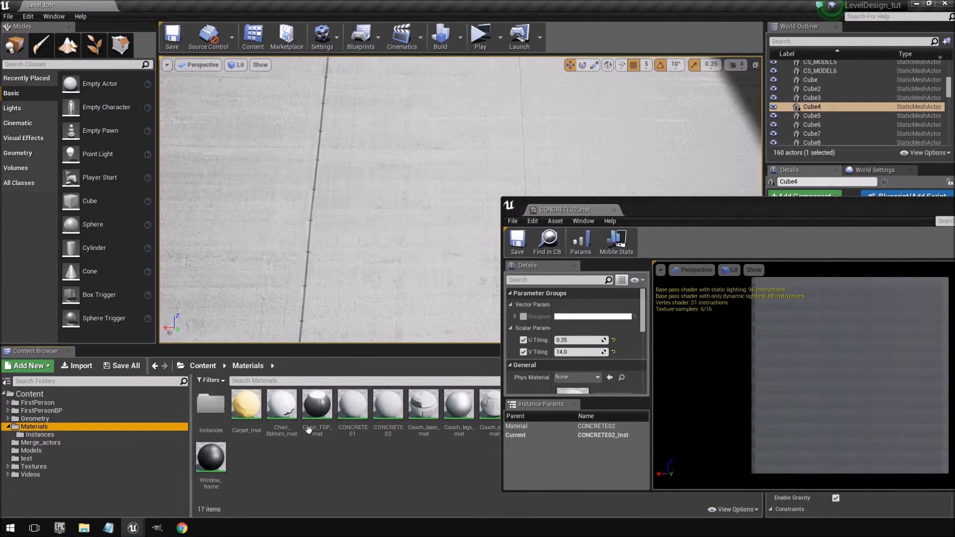
double_click(388, 407)
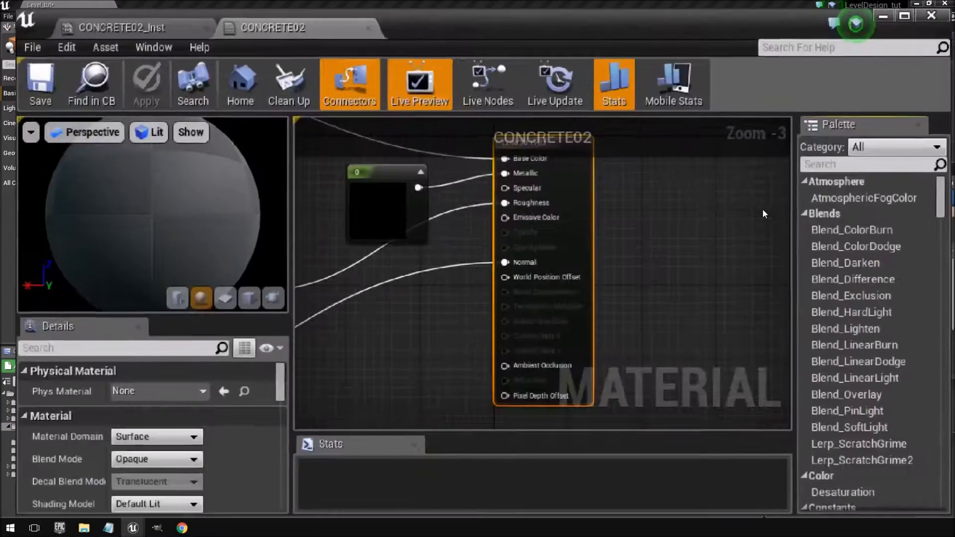
right_click_drag(349, 227, 731, 332)
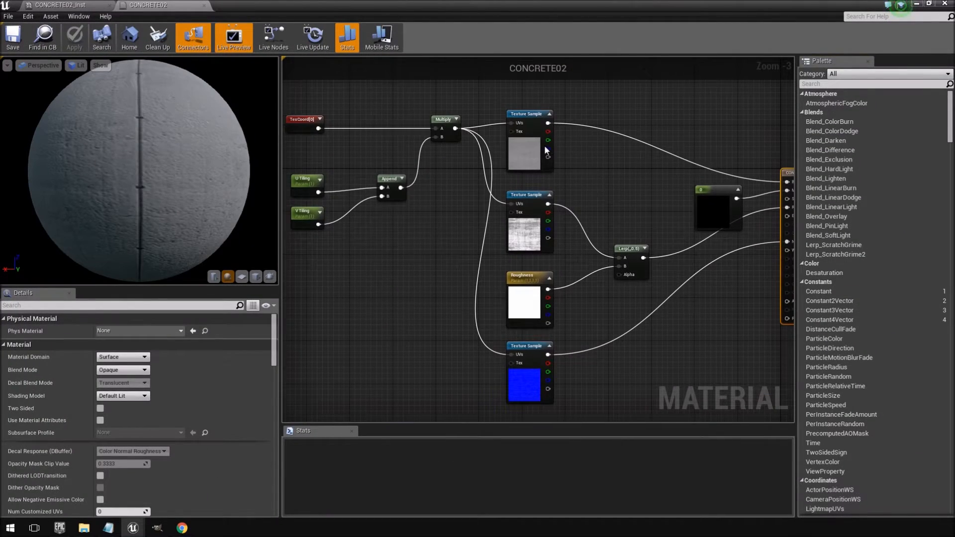
left_click(545, 150)
double_click(114, 402)
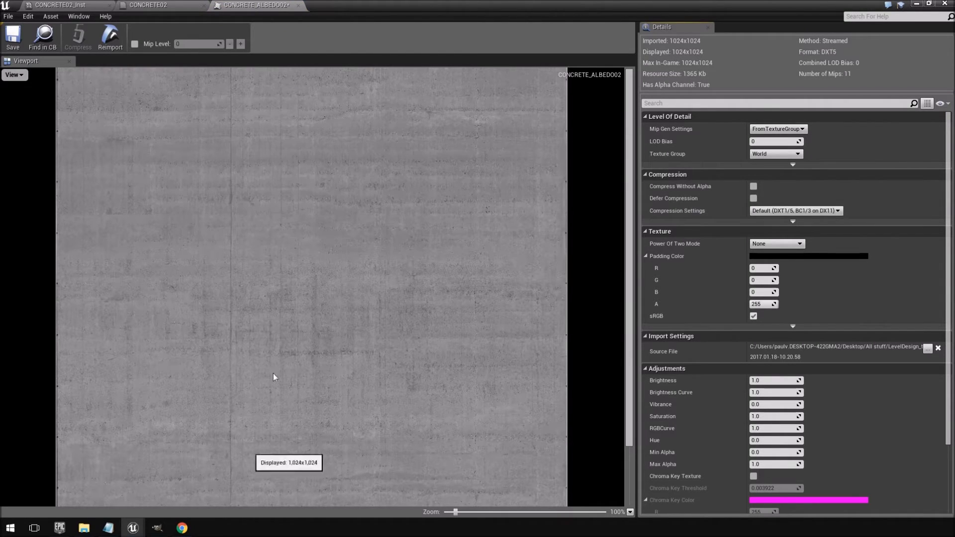
left_click(295, 6)
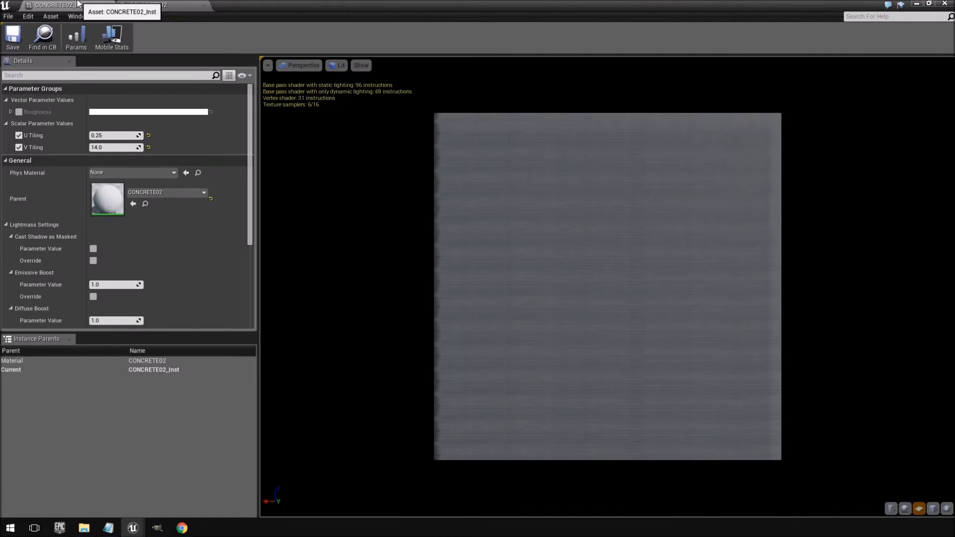
Shrink the material instance editor back to a floating window and select another slanted pillar to check its concrete texture
double_click(375, 10)
right_click_drag(368, 199, 498, 207)
left_click(363, 133)
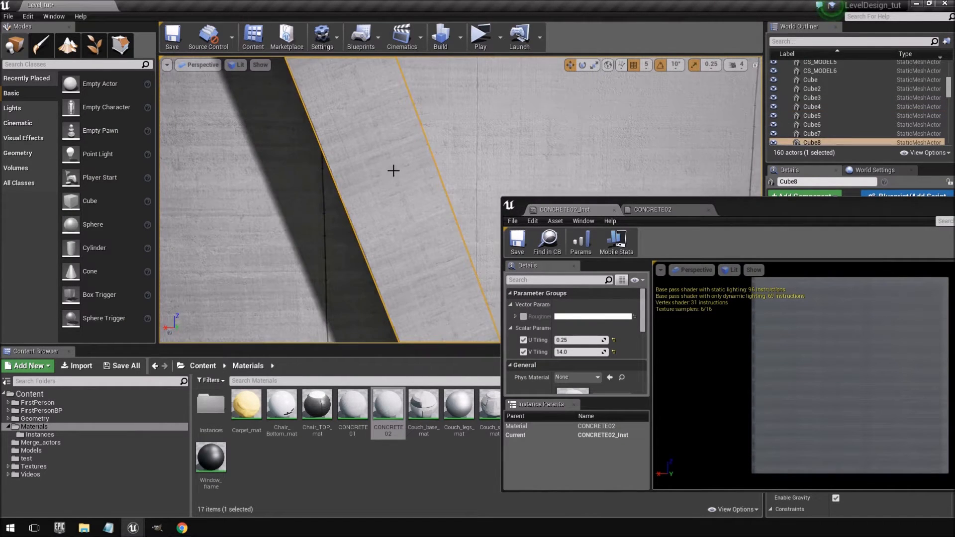
right_click_drag(393, 171, 431, 150)
left_click(431, 150)
left_click(382, 221)
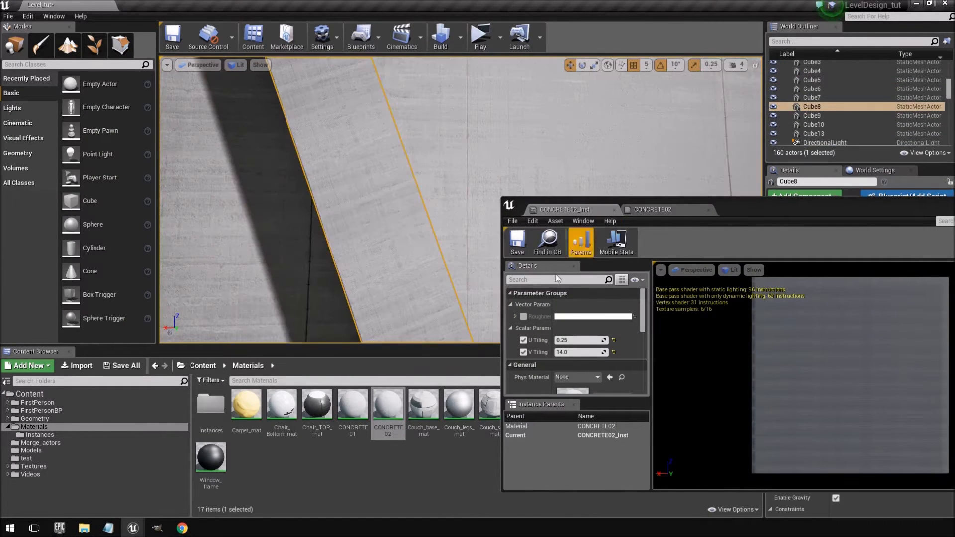
Set V Tiling to 7 and U Tiling to 0.5 in CONCRETE02_Inst and check the pillars in the level
left_click(568, 352)
type("7")
key("Return")
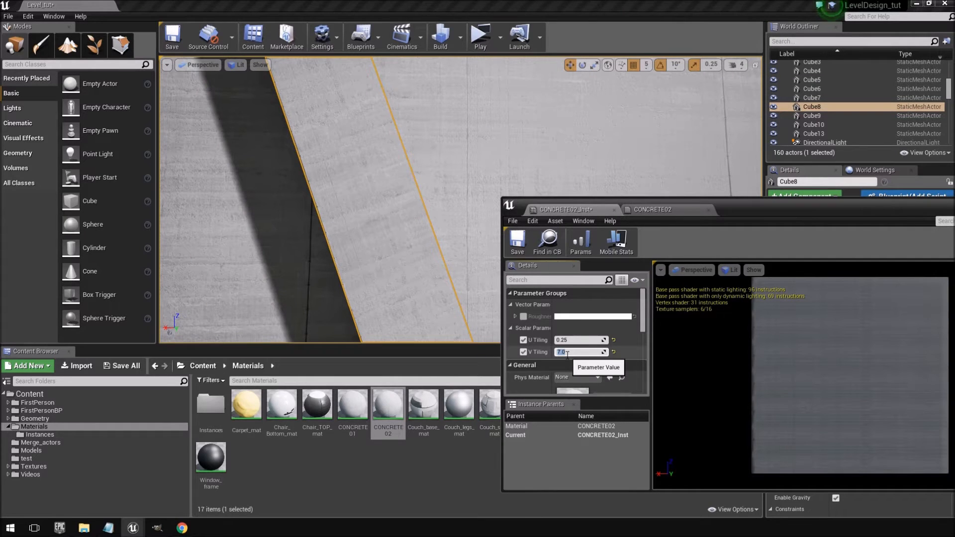
left_click(580, 340)
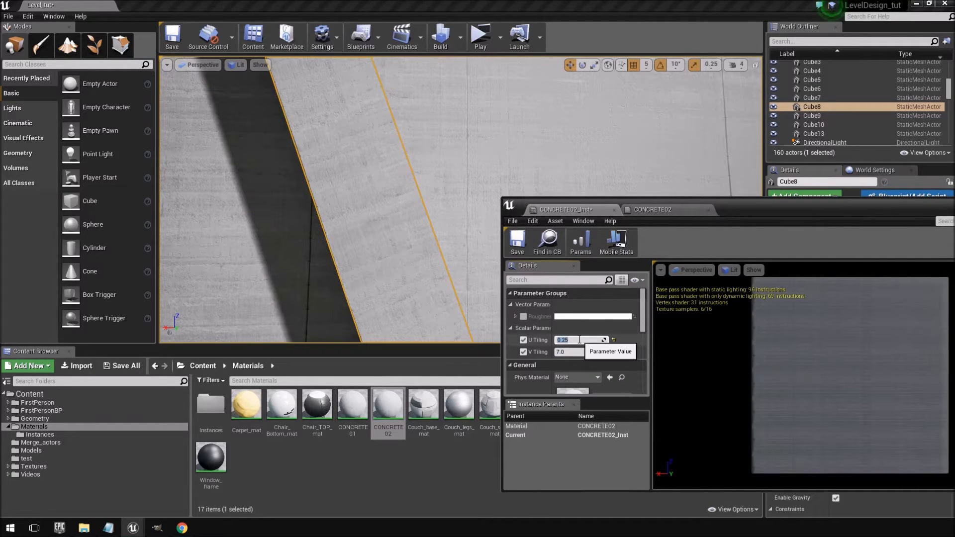
type("0.5")
key("Return")
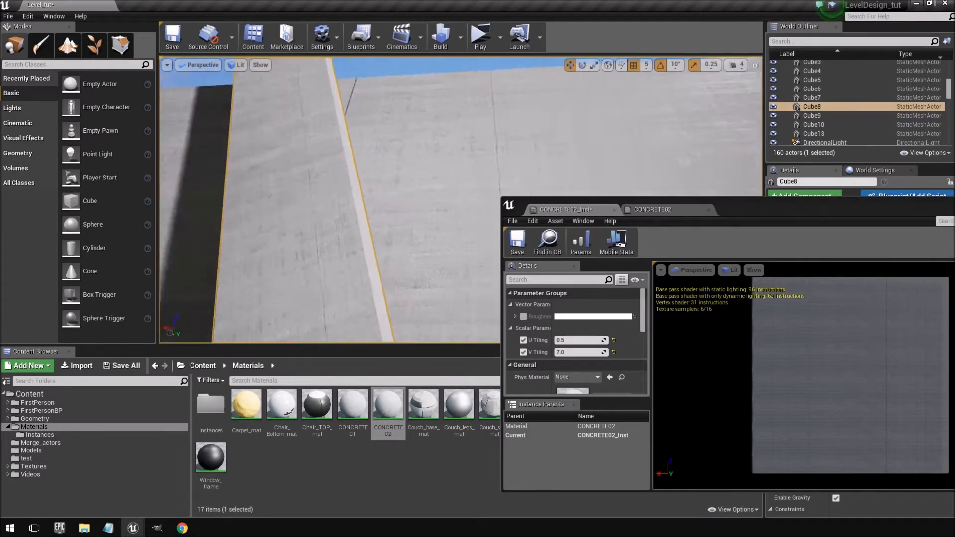
right_click_drag(350, 207, 562, 224)
Show the CONCRETE02 material graph full screen, preview the material on a plane, and rotate the preview to inspect its surface
double_click(785, 209)
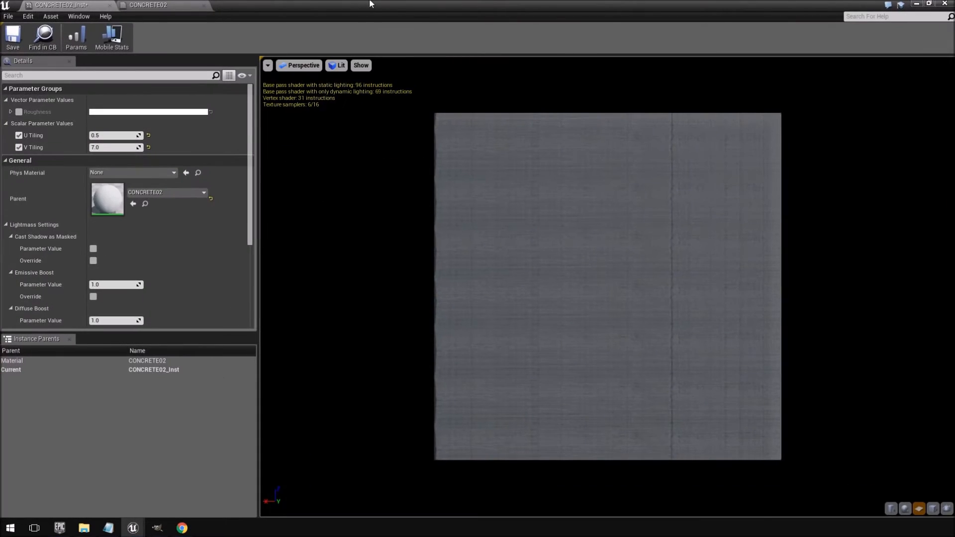
double_click(373, 4)
left_click(669, 210)
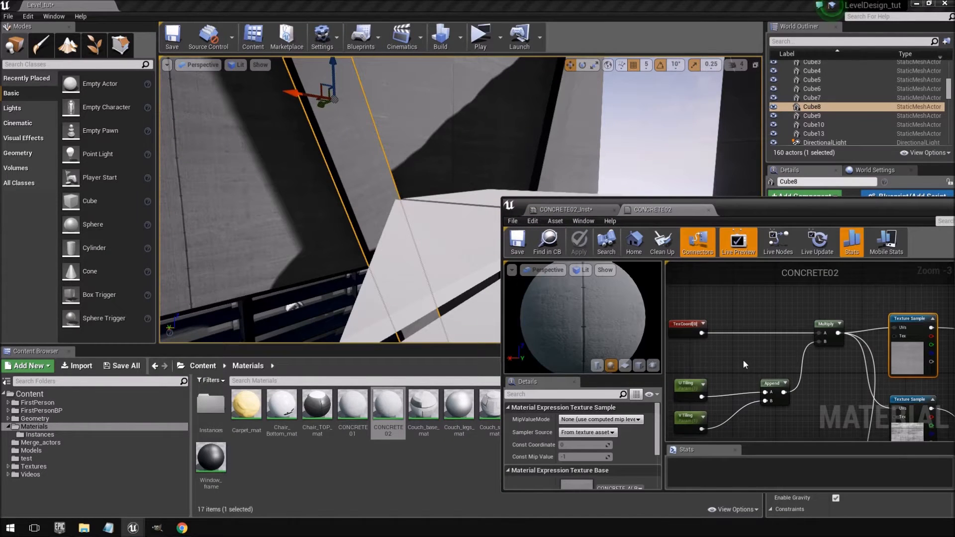
right_click_drag(831, 353, 678, 339)
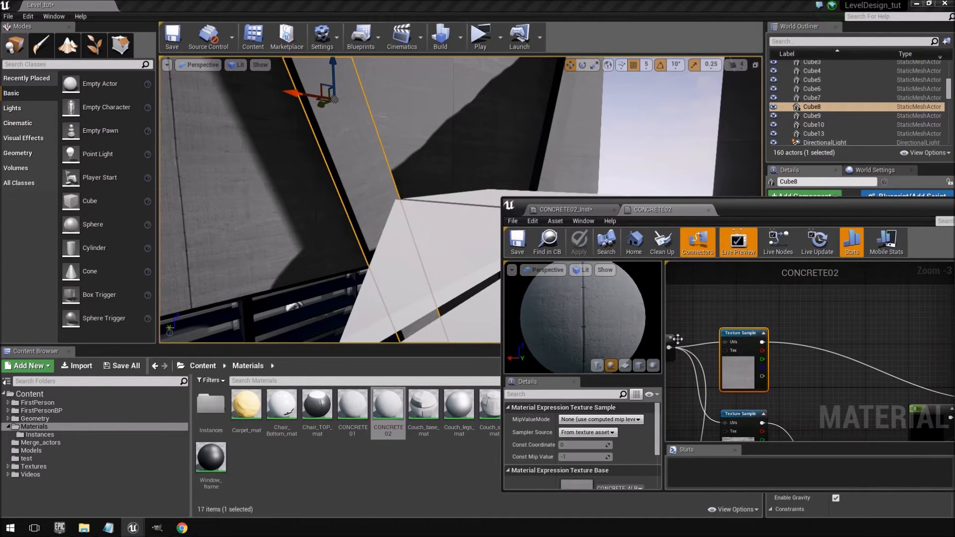
double_click(762, 213)
right_click_drag(461, 207, 661, 271)
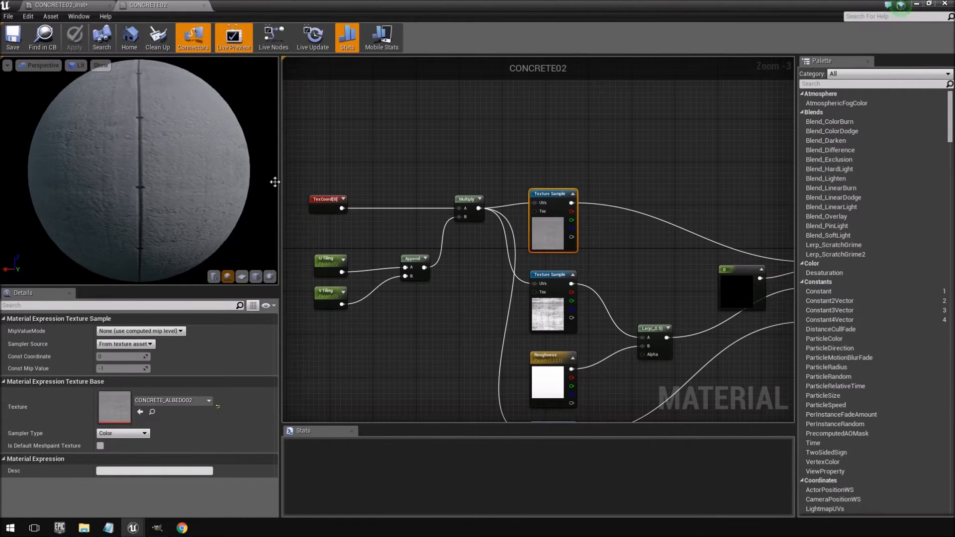
left_click(242, 276)
left_click_drag(154, 148, 145, 169)
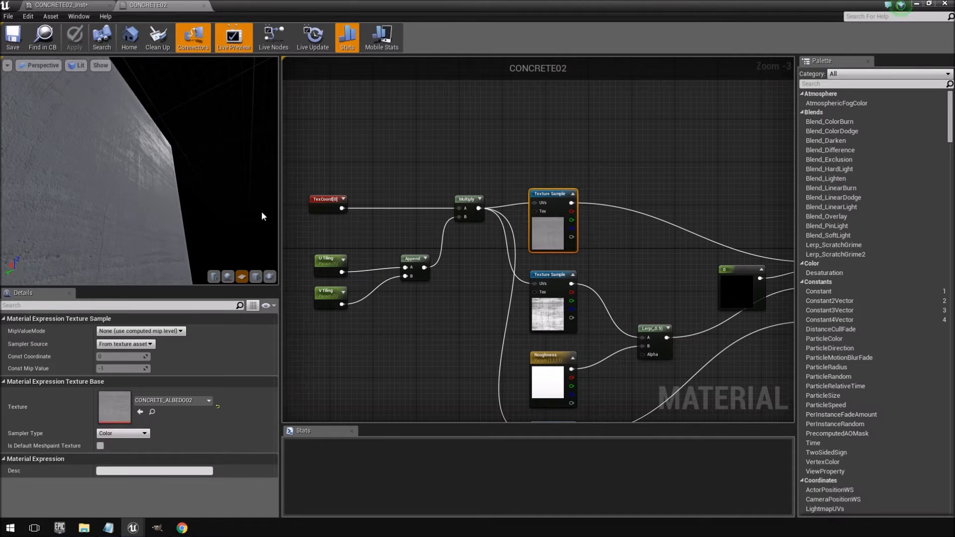
Move the albedo texture sample up to make room and add a VectorParameter named Base_colour beneath it
right_click_drag(653, 271, 559, 237)
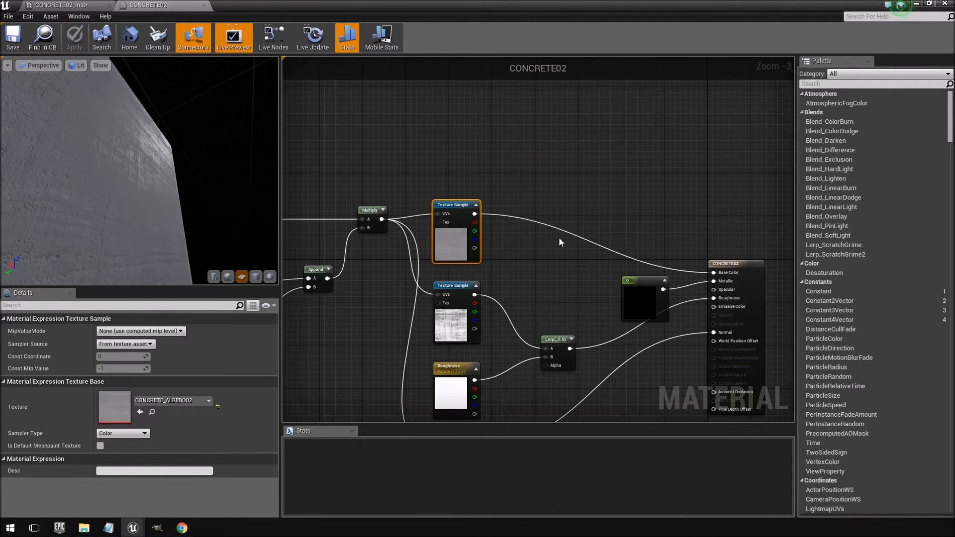
left_click_drag(457, 219, 457, 144)
right_click_drag(489, 228, 522, 244)
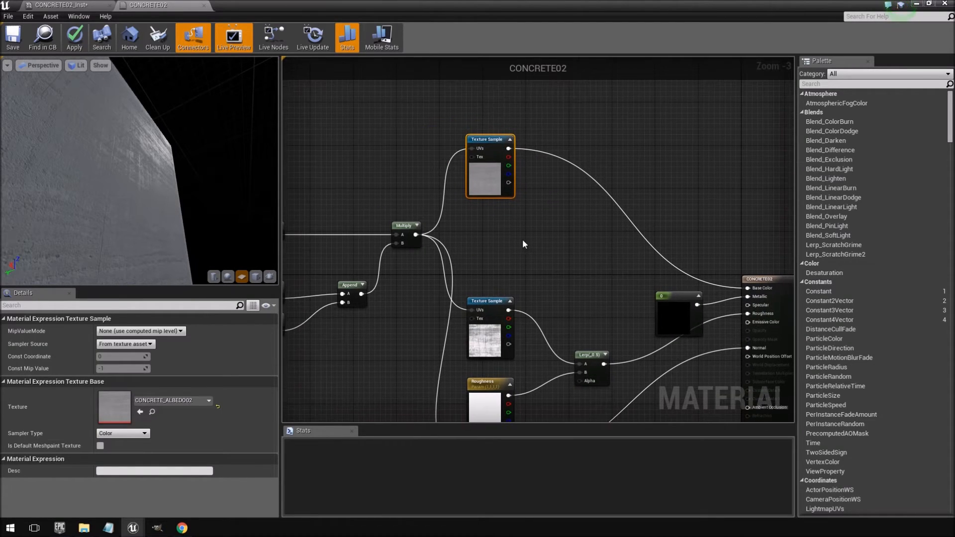
right_click(547, 267)
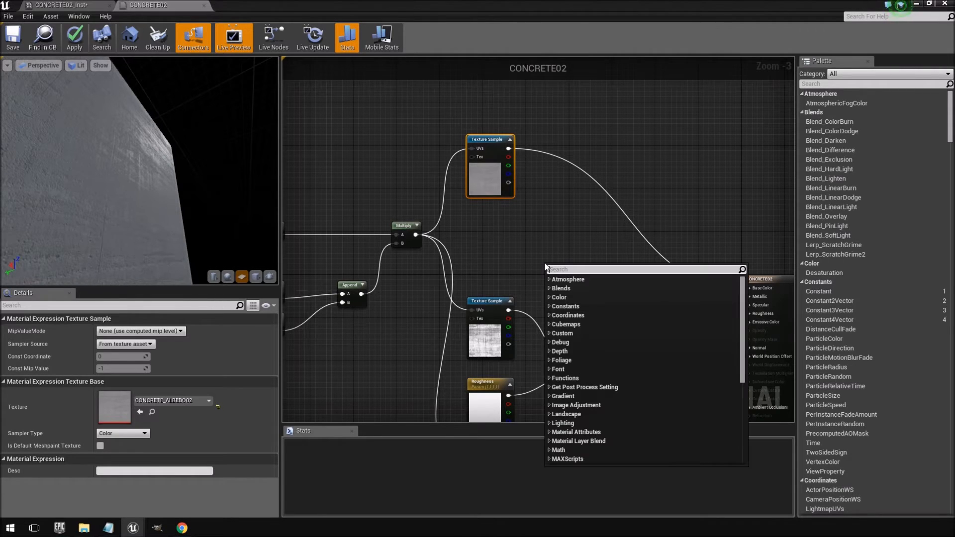
type("vector")
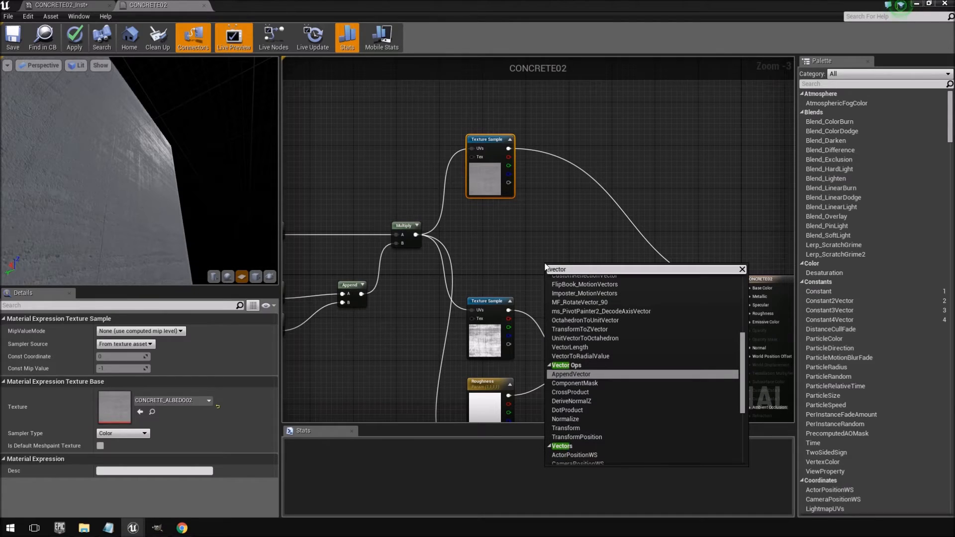
type("pa")
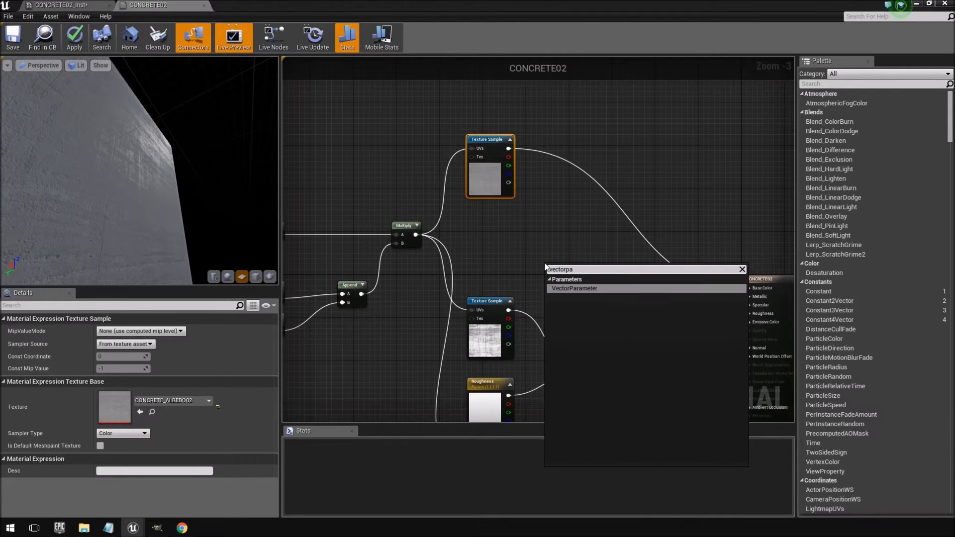
key("Return")
left_click_drag(545, 264, 488, 226)
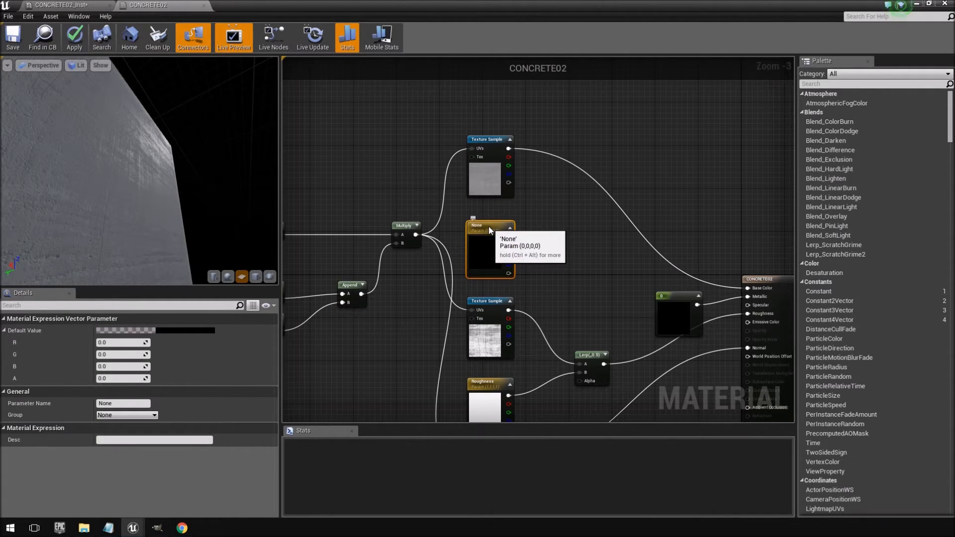
left_click(121, 403)
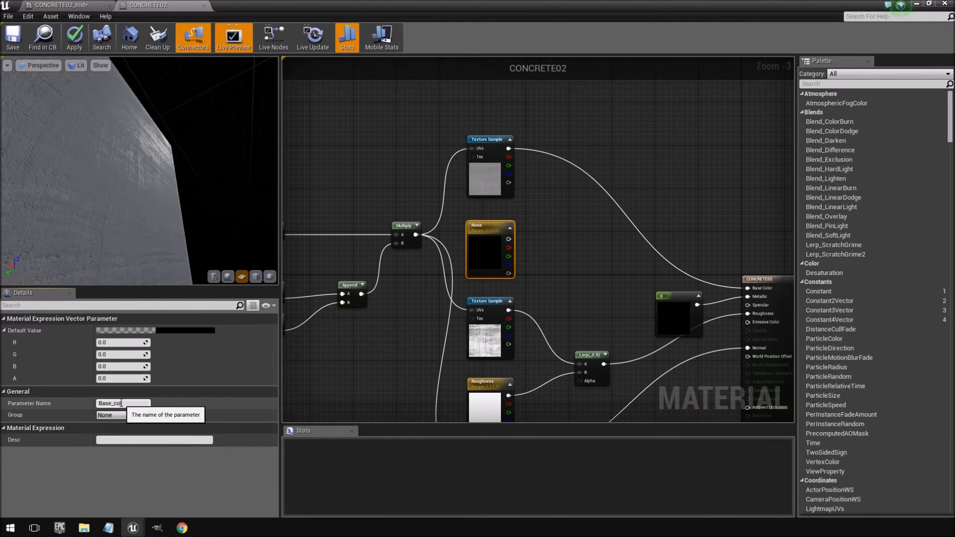
key("Return")
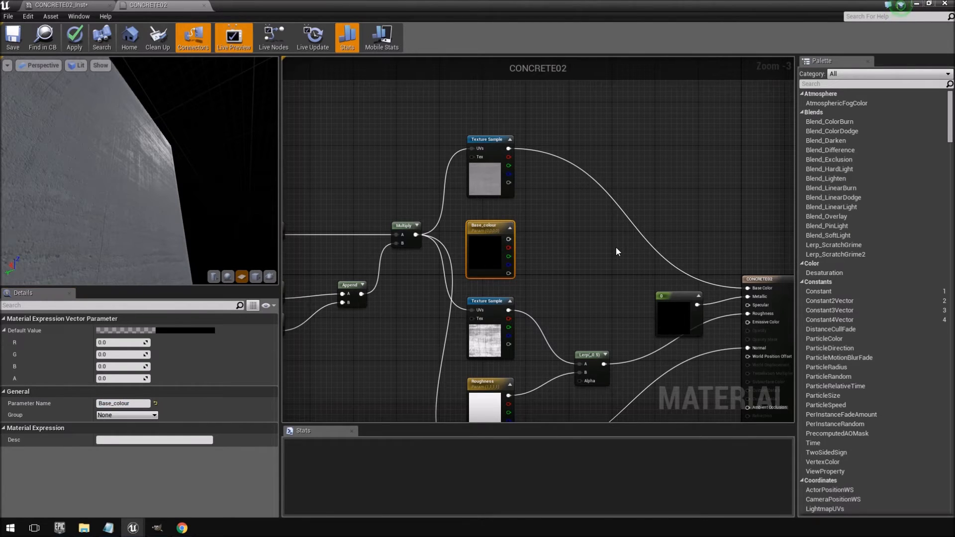
Multiply the albedo texture with Base_colour, feed the product into the material's Base Color, and apply the material
right_click(616, 248)
type("mu")
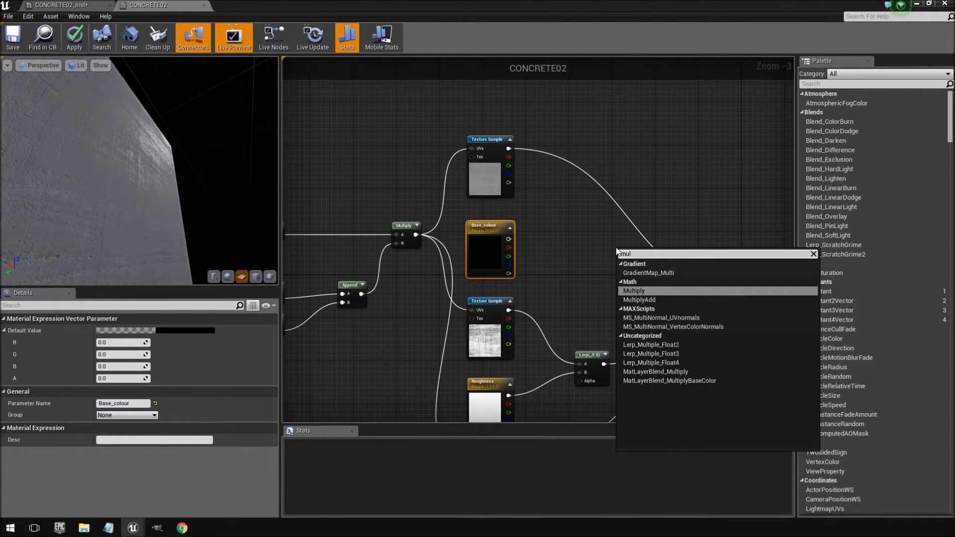
type("l")
key("Return")
left_click_drag(627, 250, 607, 204)
left_click_drag(509, 148, 591, 207)
left_click_drag(509, 239, 757, 289)
mouse_move(144, 174)
left_mouse_down()
mouse_move(185, 167)
mouse_move(139, 186)
mouse_move(159, 174)
left_mouse_up()
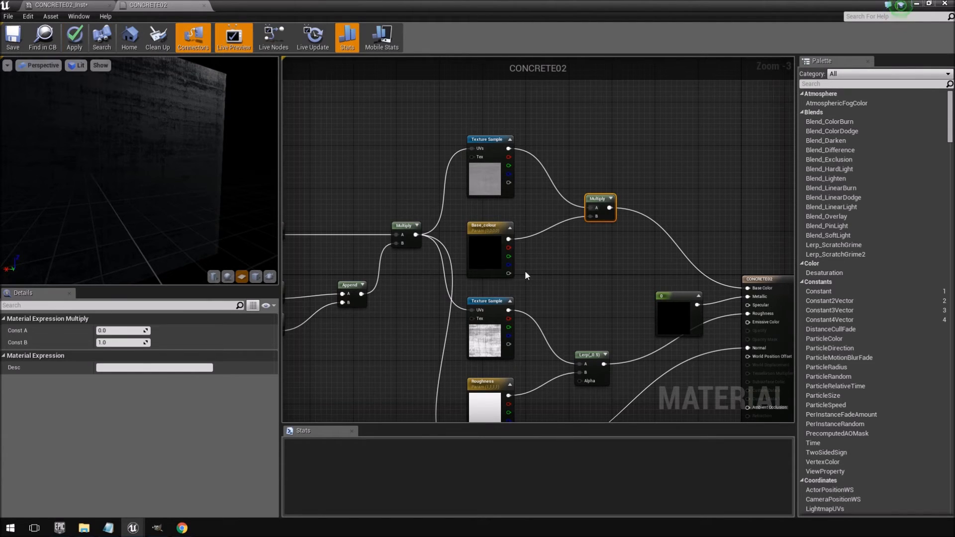
left_click(74, 38)
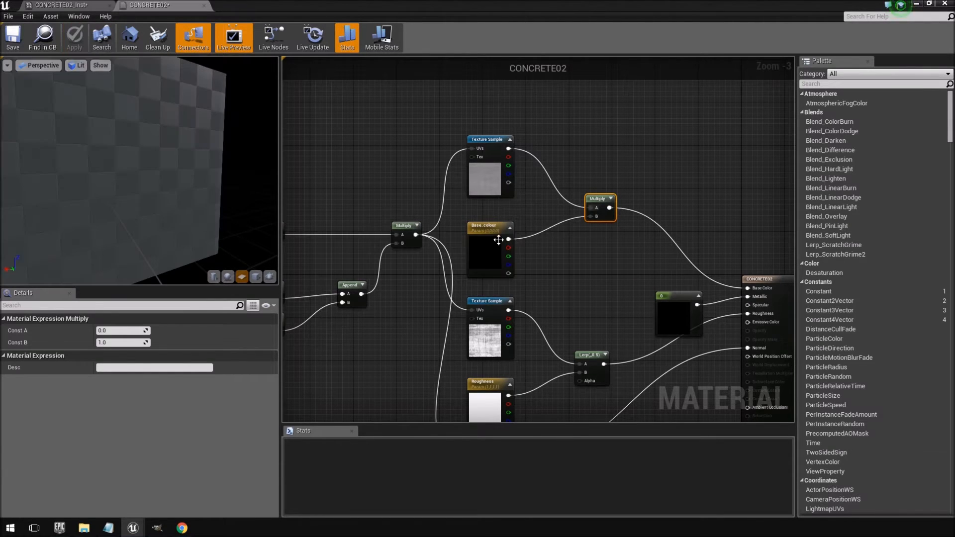
Set the Base_colour parameter's default to white (R, G and B 1.0) and inspect the material preview
left_click(503, 267)
left_click(164, 330)
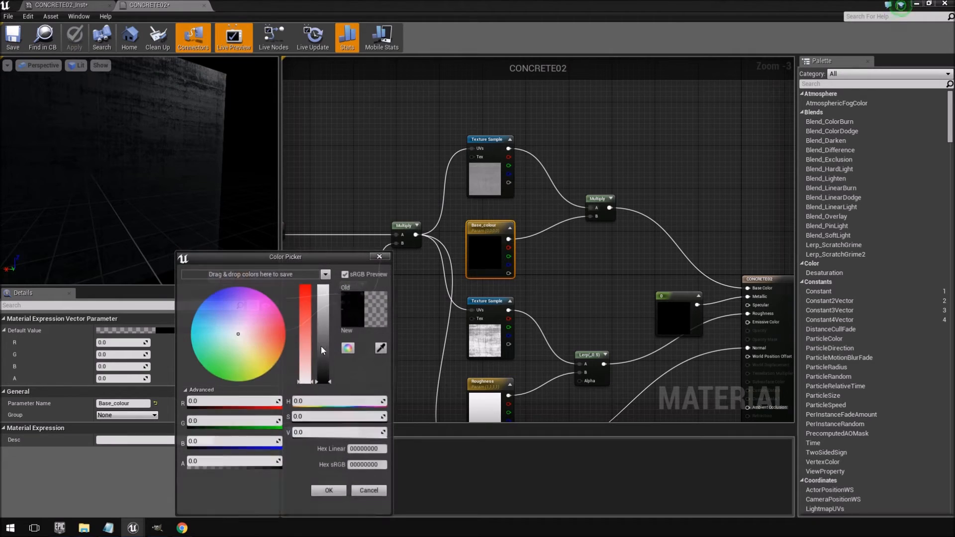
left_click_drag(330, 382, 337, 251)
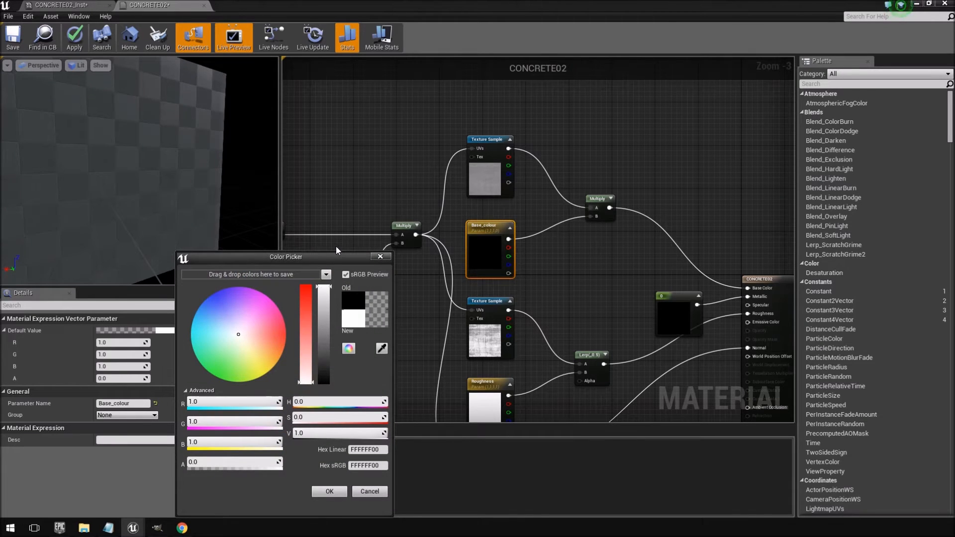
left_click_drag(187, 205, 132, 199)
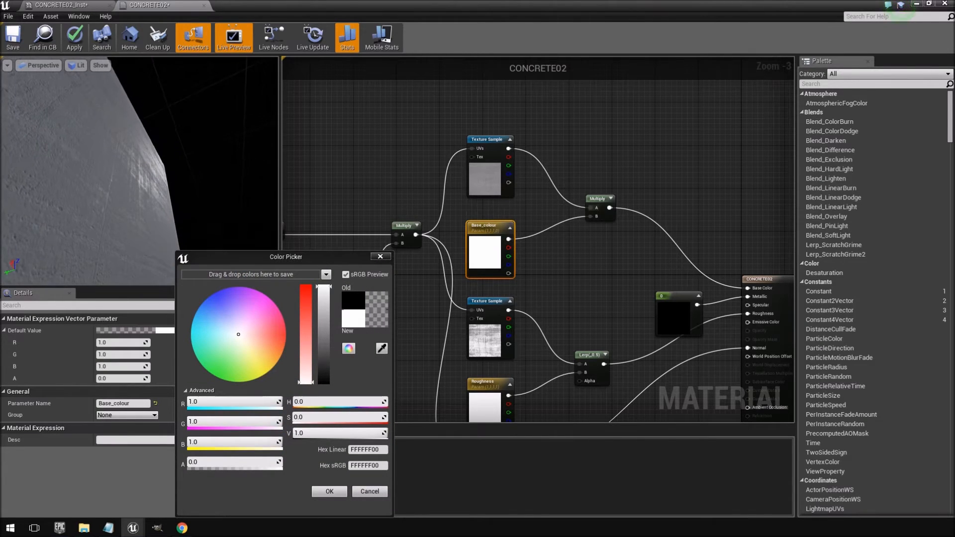
left_click(333, 496)
mouse_move(165, 182)
left_mouse_down()
mouse_move(224, 189)
mouse_move(176, 184)
left_mouse_up()
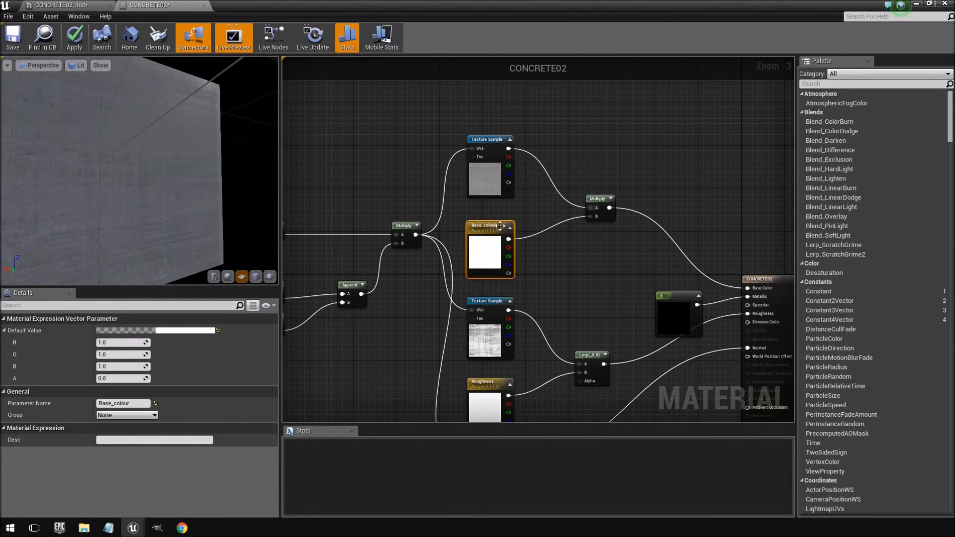
left_click_drag(237, 195, 245, 211)
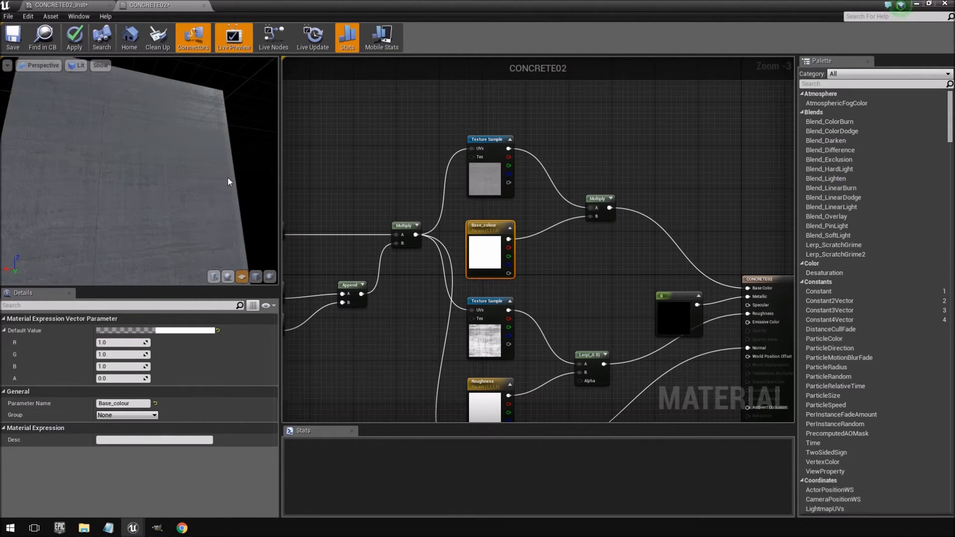
Compare the material with the walls in the level, then save CONCRETE02 and close its graph
left_click_drag(447, 13, 479, 238)
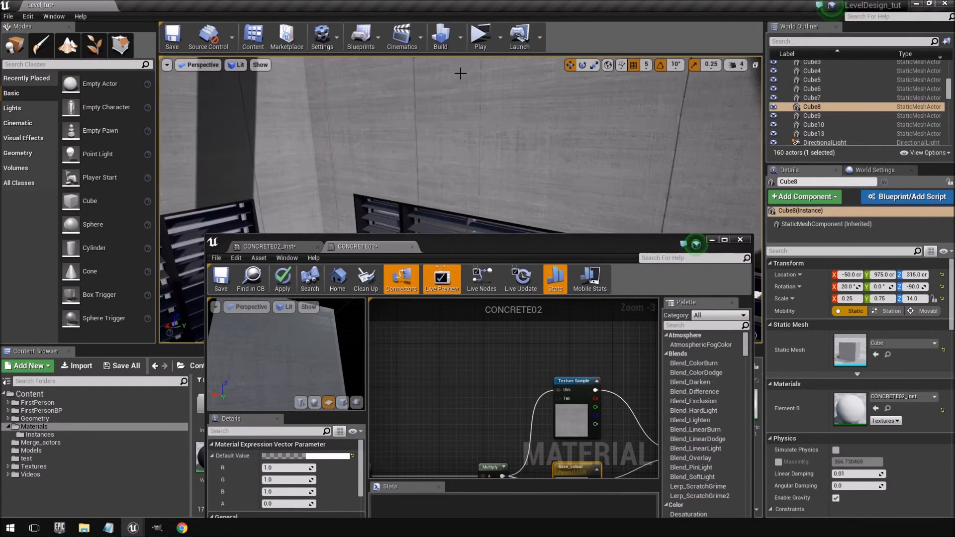
double_click(492, 244)
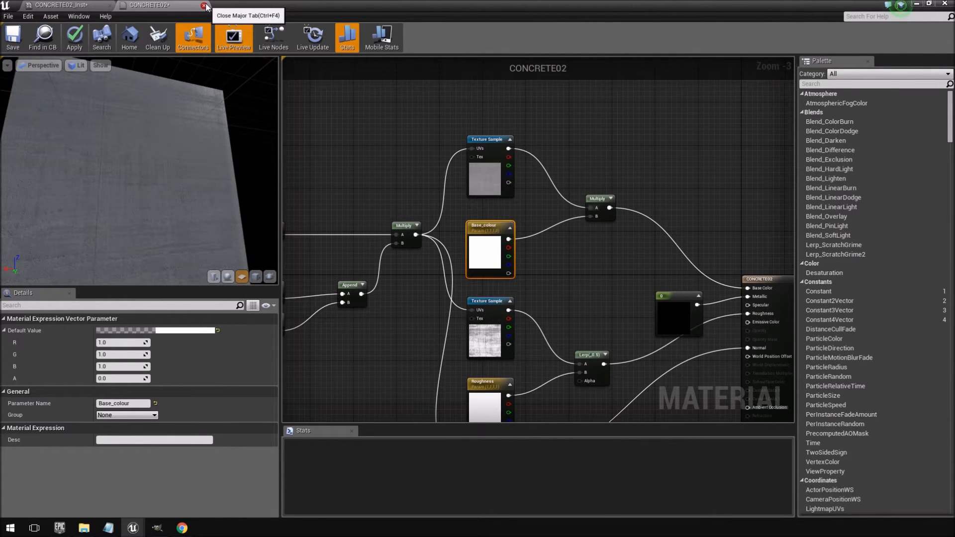
key("ctrl+s")
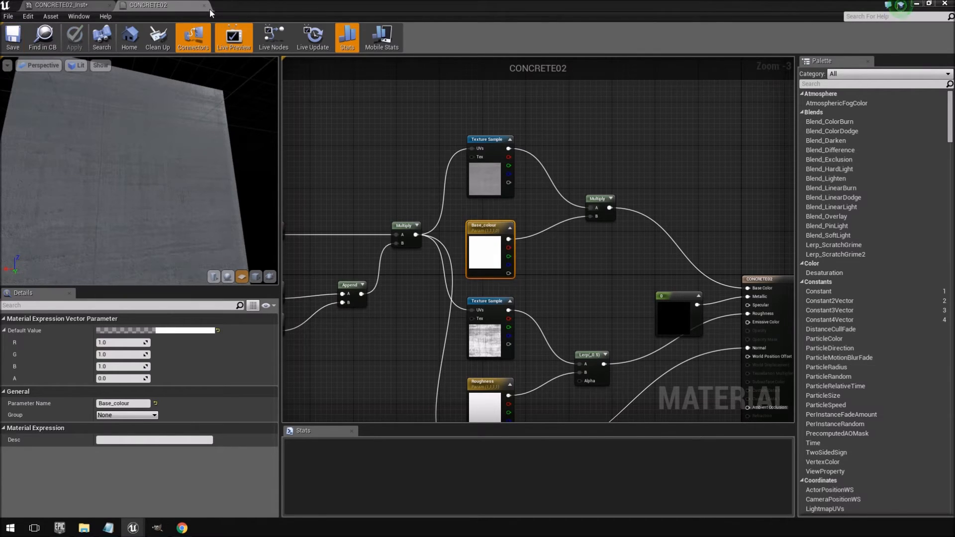
left_click(202, 6)
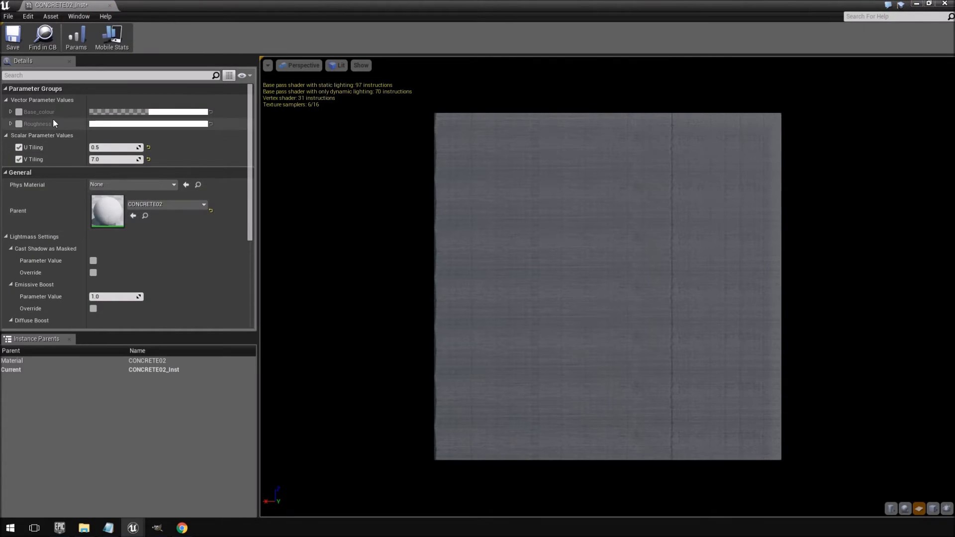
Shrink the CONCRETE02_Inst editor to a floating window beside the viewport and bring the slanted pillar into view
double_click(497, 4)
left_click_drag(550, 238, 620, 138)
right_click_drag(304, 129, 363, 130)
left_click_drag(308, 137, 727, 56)
right_click_drag(512, 194, 426, 139)
Override Base_colour in CONCRETE02_Inst with an off-white of R 0.994, G 1.0, B 0.967 and check the concrete in the level
left_click(713, 174)
left_click(771, 175)
mouse_move(682, 306)
left_mouse_down()
mouse_move(689, 214)
mouse_move(689, 264)
mouse_move(592, 264)
mouse_move(641, 298)
mouse_move(650, 232)
mouse_move(622, 263)
mouse_move(654, 235)
mouse_move(666, 279)
mouse_move(635, 258)
mouse_move(604, 279)
mouse_move(628, 266)
mouse_move(624, 254)
mouse_move(632, 267)
mouse_move(616, 265)
left_mouse_up()
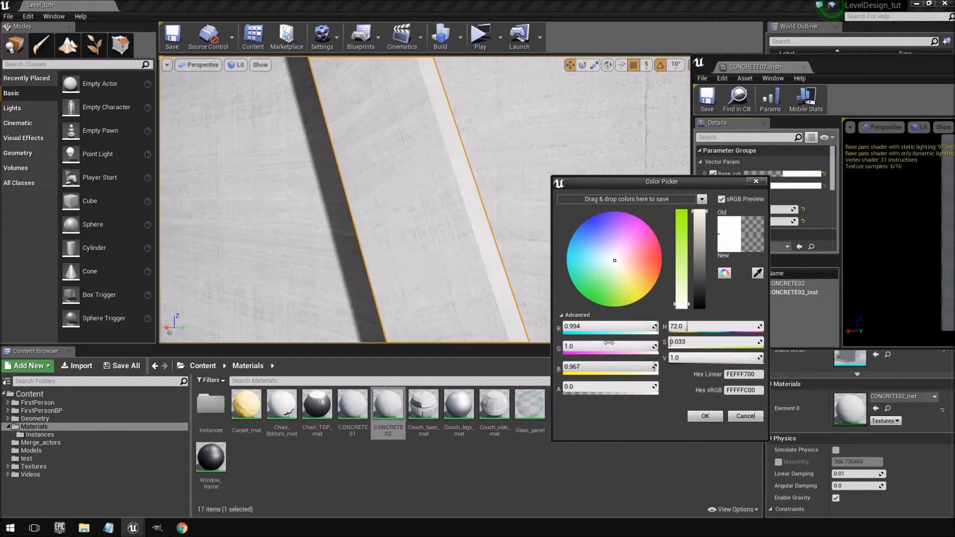
left_click_drag(708, 216, 698, 275)
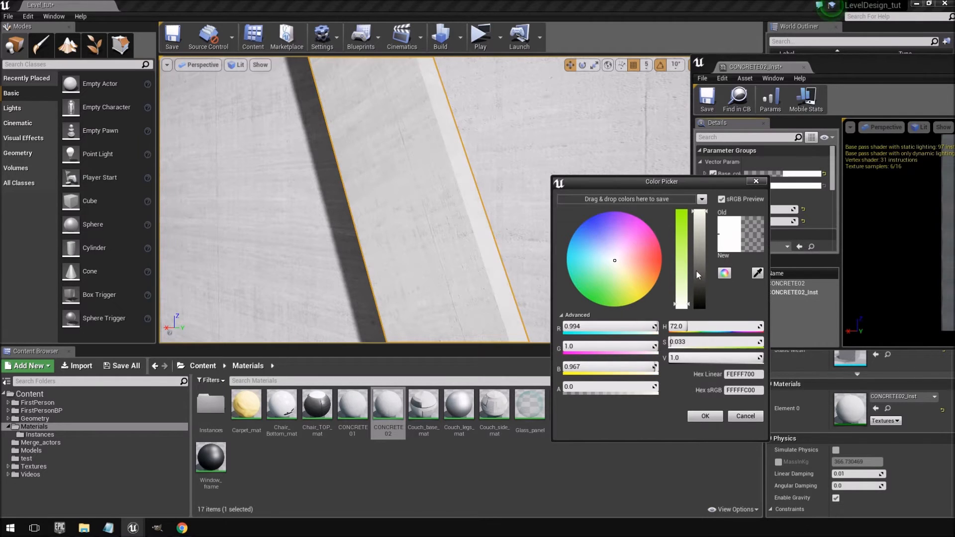
mouse_move(479, 294)
right_mouse_down()
mouse_move(490, 295)
mouse_move(460, 294)
right_mouse_up()
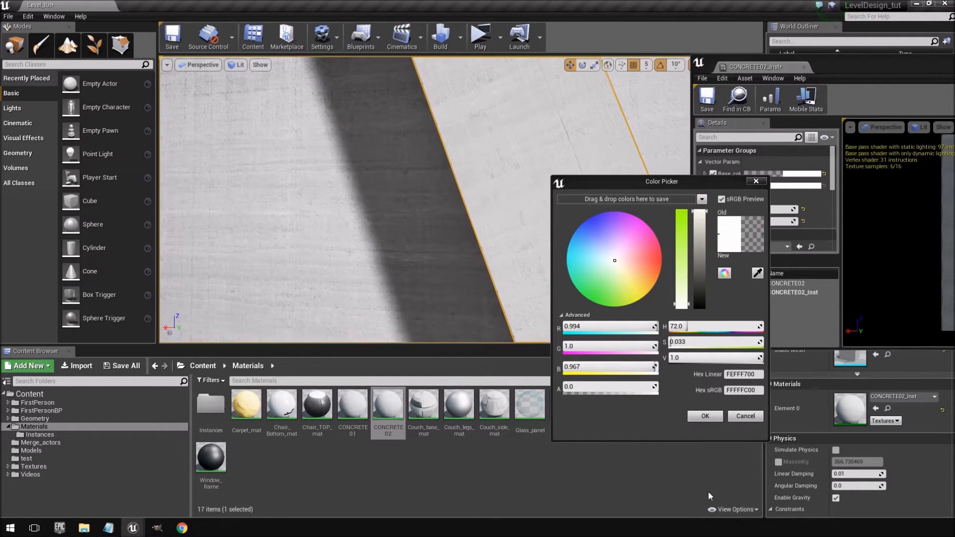
left_click(706, 417)
right_click_drag(512, 241, 458, 219)
Duplicate CONCRETE02_Inst in the Instances folder and rename the original to CONCRETE02_PILLARS
double_click(211, 410)
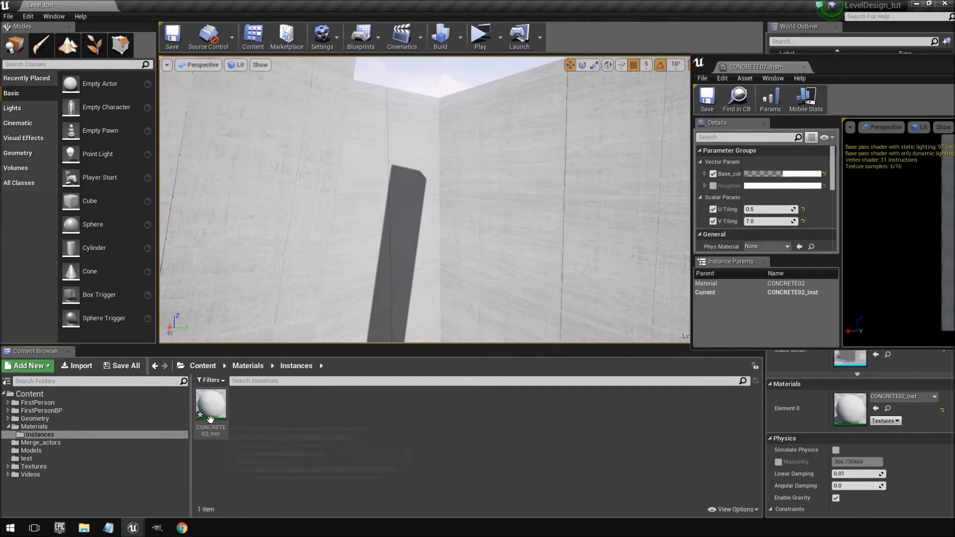
right_click(211, 420)
left_click(268, 264)
right_click(211, 413)
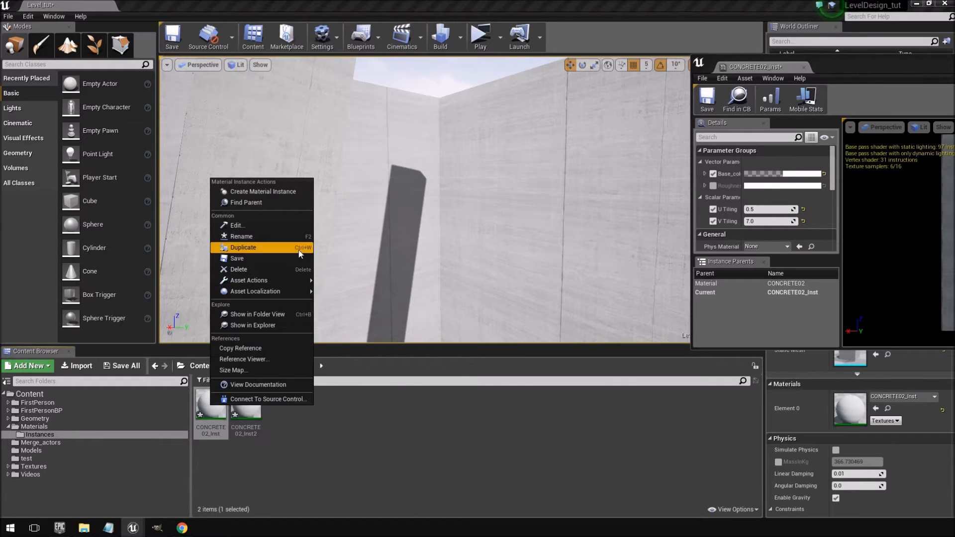
left_click(269, 237)
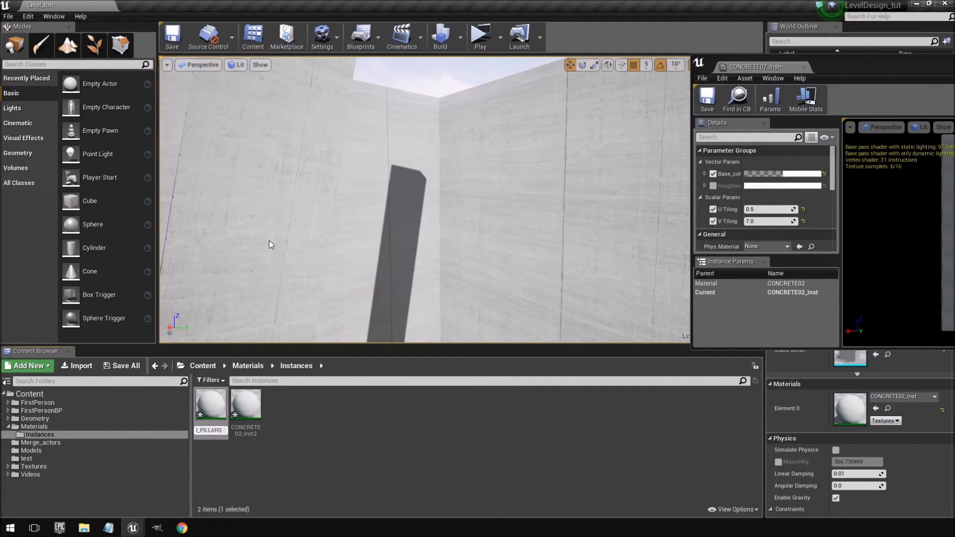
key("Return")
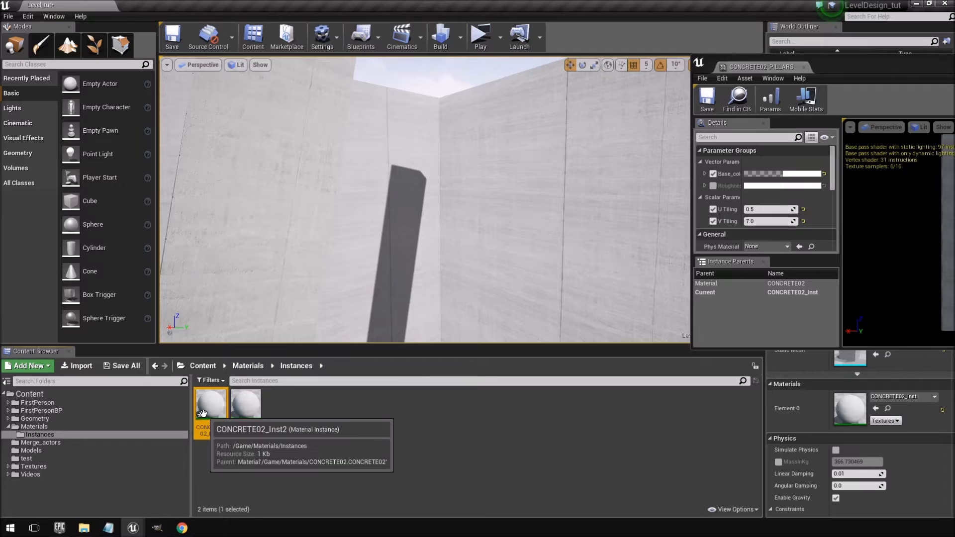
Rename the duplicated instance CONCRETE02_Inst2 to Wall_CONCRETE02_Inst2
right_click(213, 404)
left_click(250, 253)
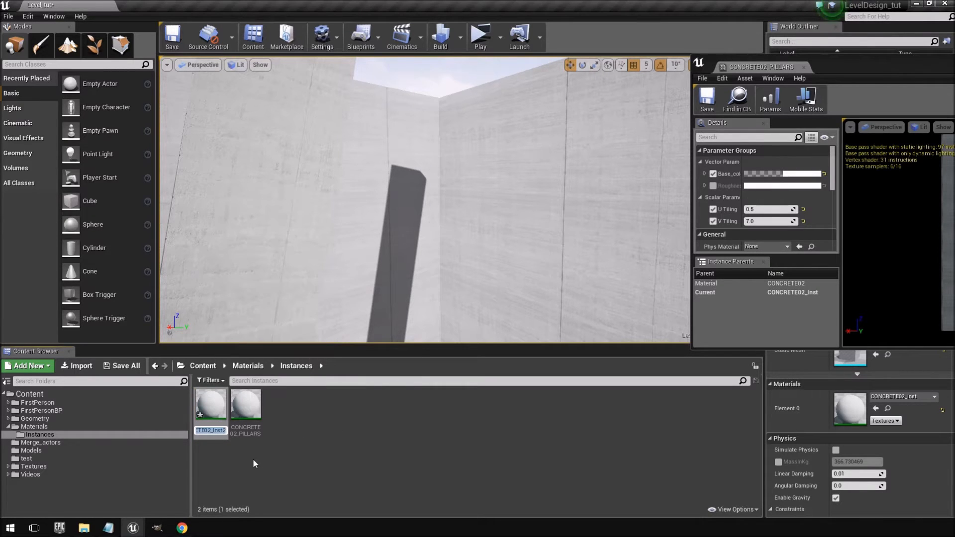
key("Home")
key("End")
key("Home")
type("Wall_")
key("Return")
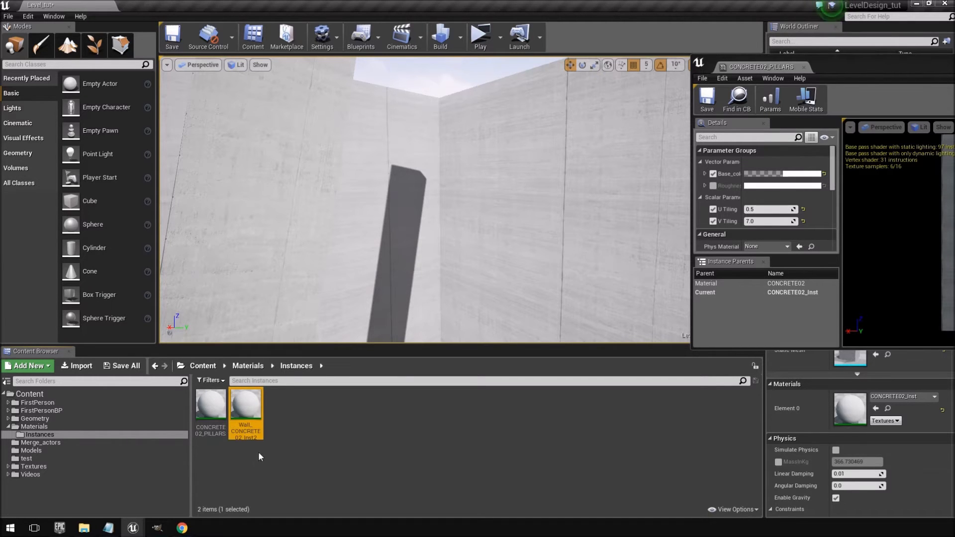
Rename the CONCRETE02_PILLARS instance to Pillar_CONCRETE02
right_click(219, 405)
left_click(269, 258)
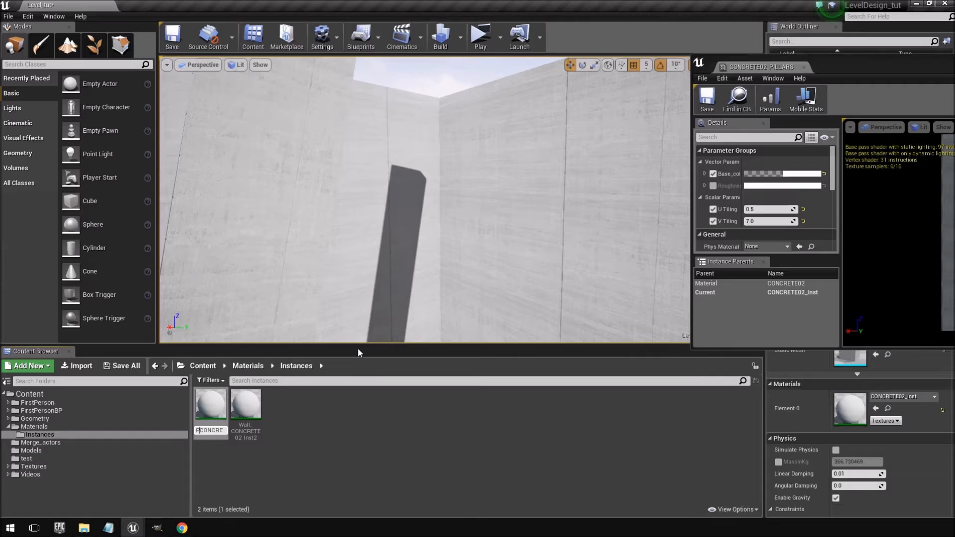
type("Pillar_")
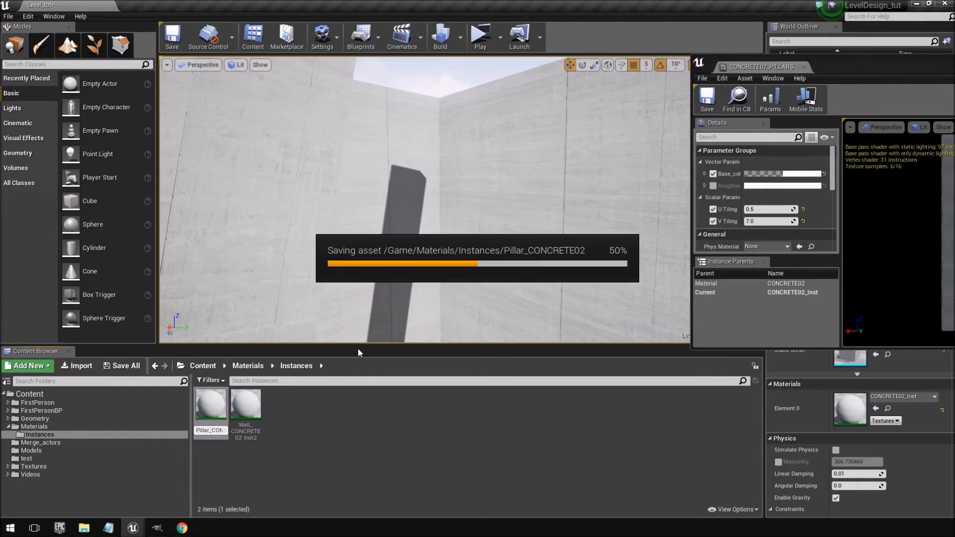
key("Return")
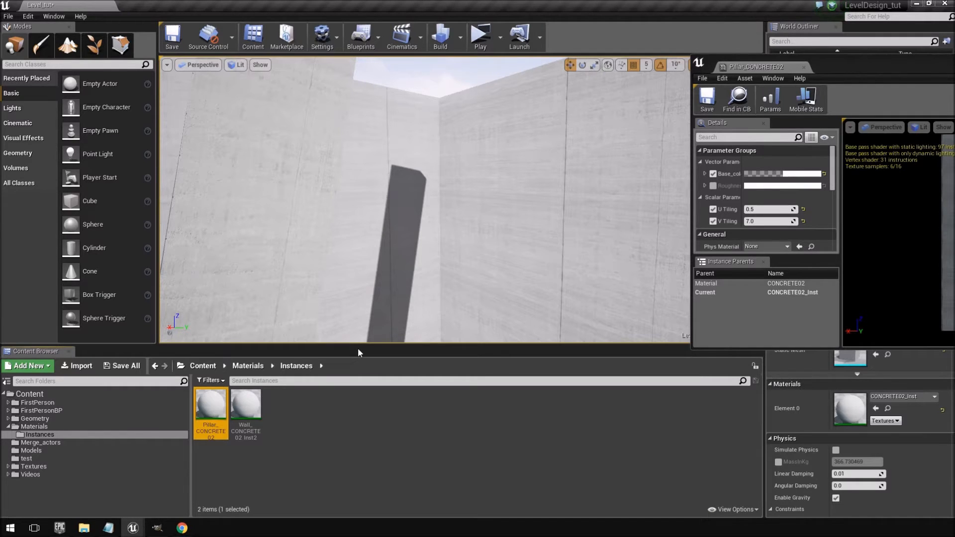
Shorten the wall instance's name to Wall_CONCRETE02
right_click(251, 415)
left_click(294, 247)
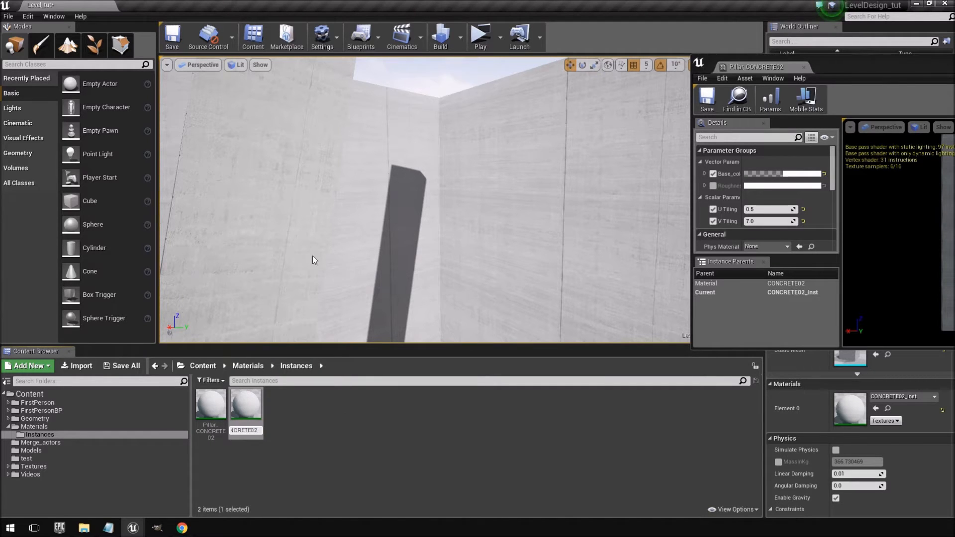
key("Return")
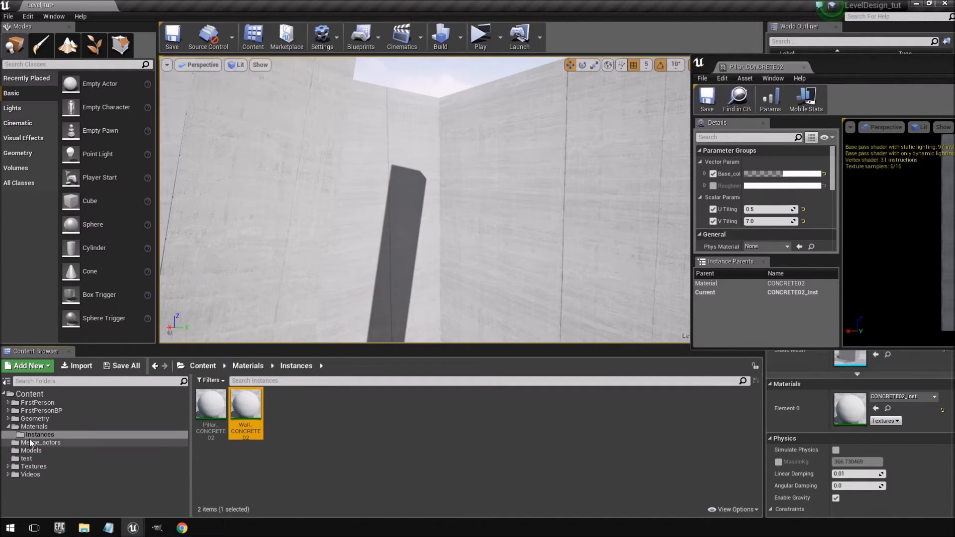
right_click_drag(368, 238, 513, 142)
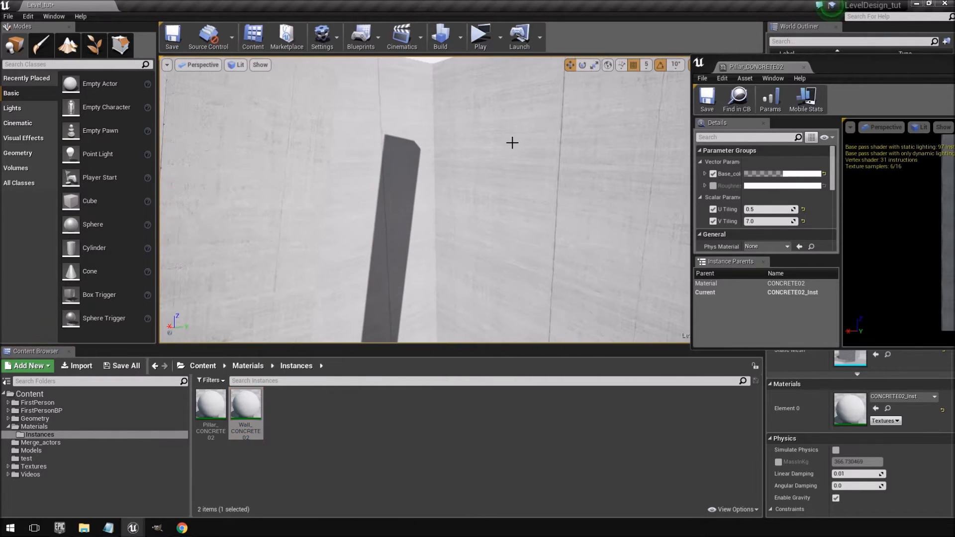
Open the Wall_CONCRETE02 instance for editing and apply that material to a concrete wall in the level
double_click(249, 409)
left_click_drag(883, 72, 691, 99)
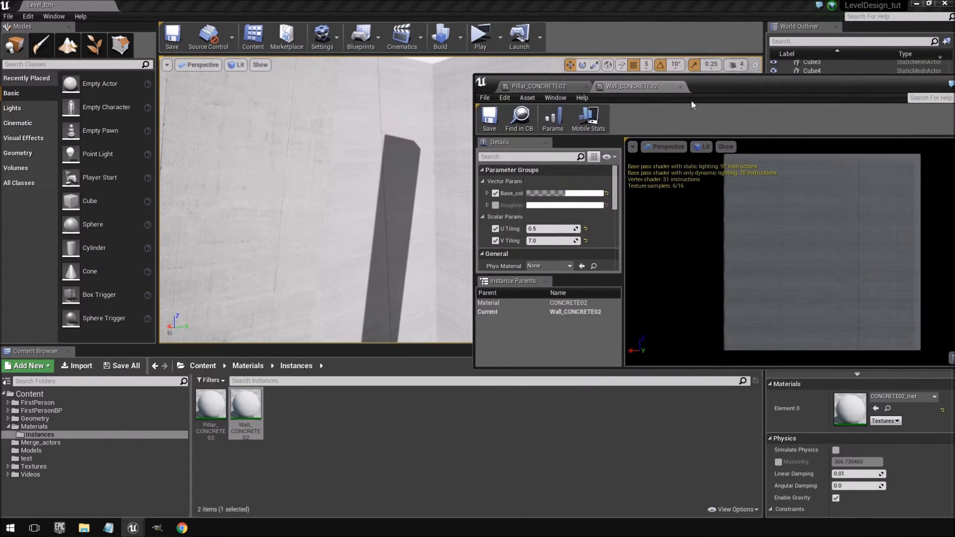
right_click_drag(286, 258, 271, 298)
left_click(256, 393)
left_click_drag(255, 393, 250, 277)
right_click_drag(250, 277, 241, 339)
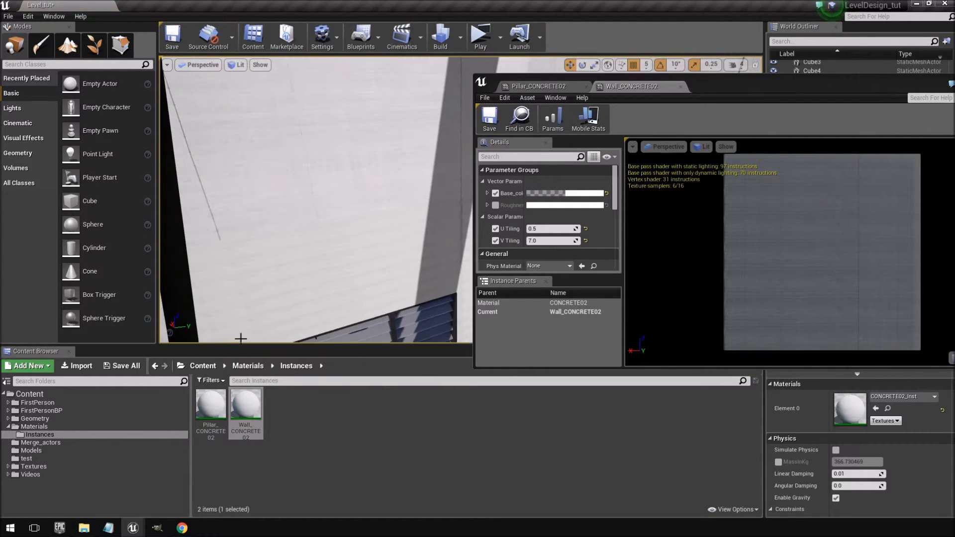
Set both U Tiling and V Tiling of Wall_CONCRETE02 to 1.0
left_click(541, 227)
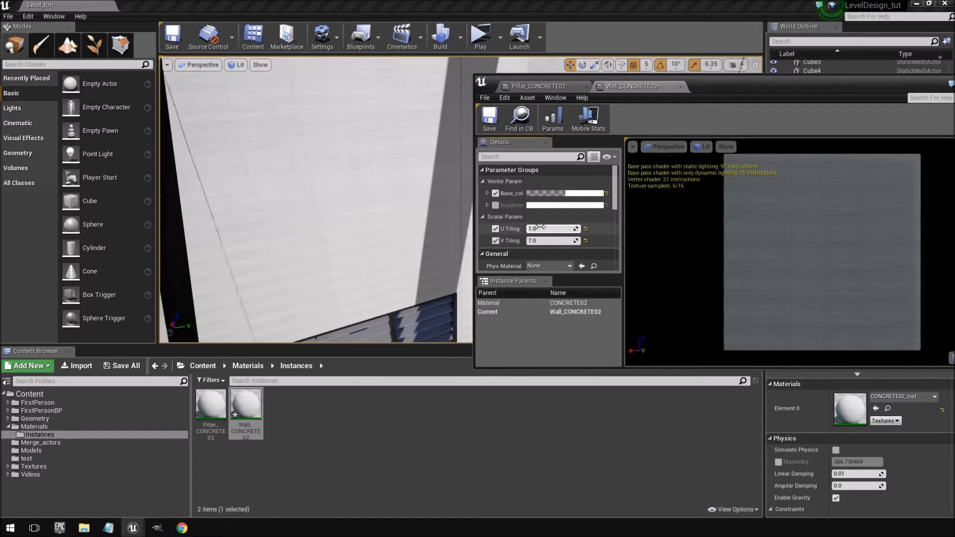
left_click(496, 228)
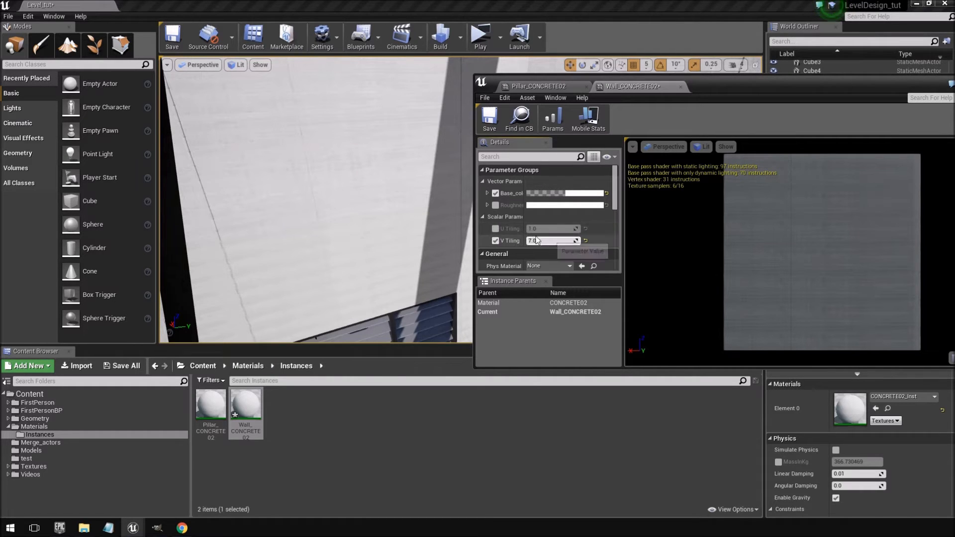
left_click(496, 228)
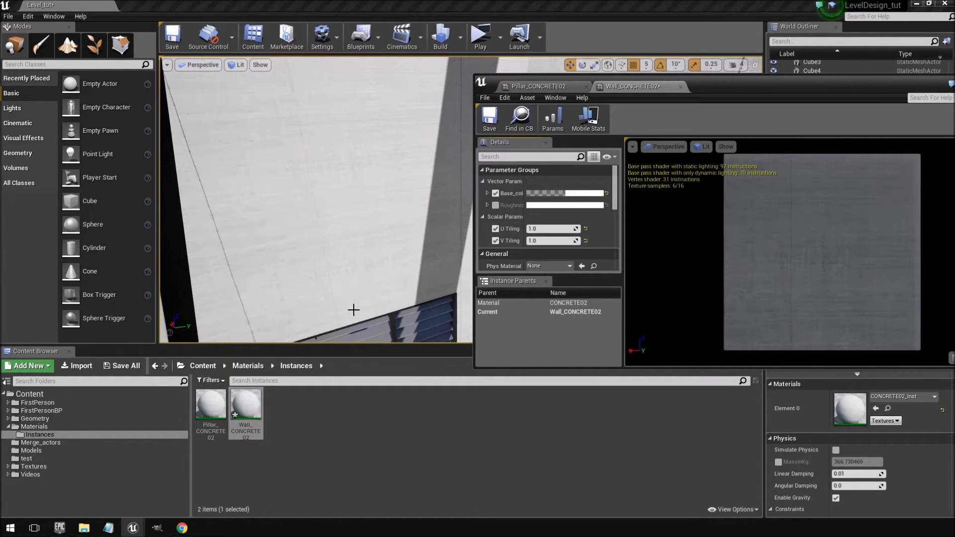
Apply Wall_CONCRETE02 to another wall surface beside the pillar
left_click(267, 410)
left_click_drag(250, 408, 279, 268)
right_click_drag(279, 249, 371, 240)
Darken the Base_colour of Wall_CONCRETE02 to a light grey with a value of about 0.37
left_click(560, 193)
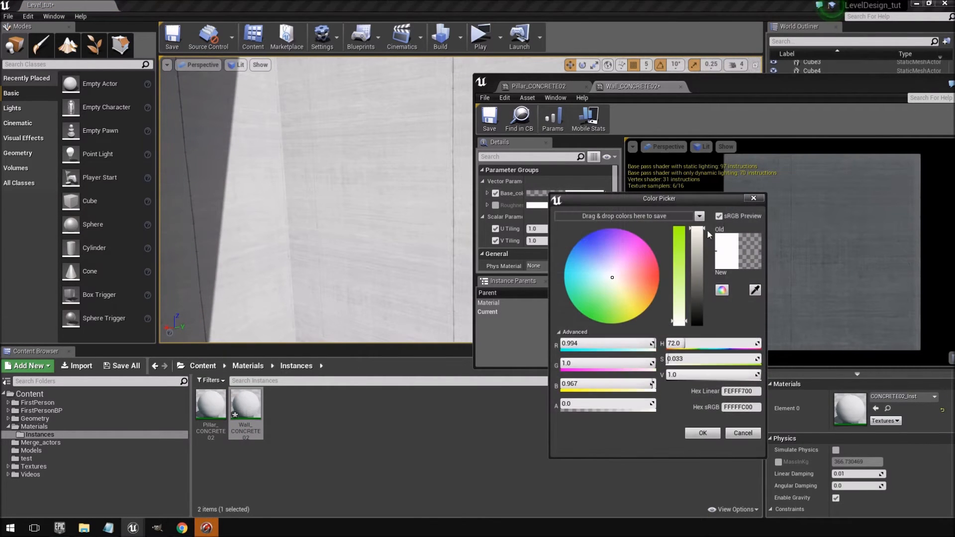
left_click_drag(696, 234, 691, 289)
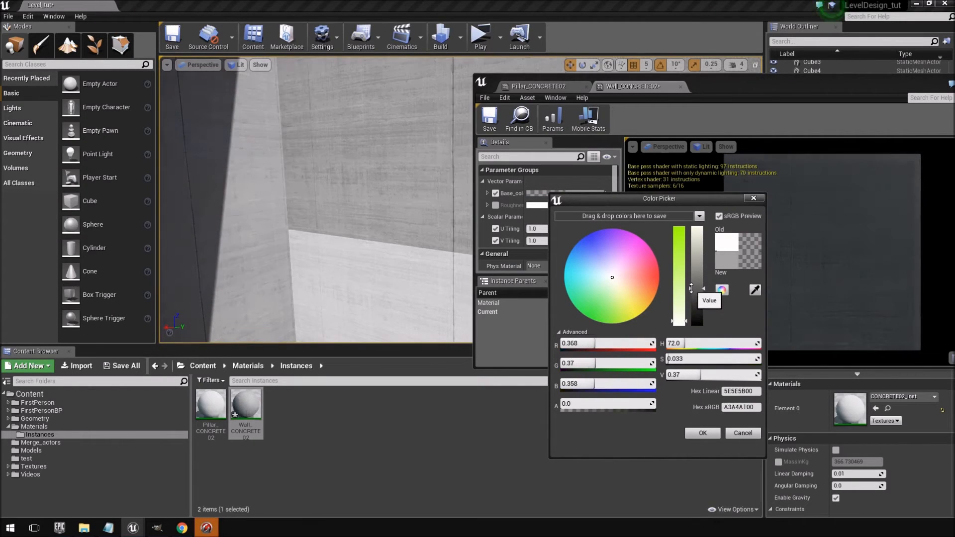
left_click(702, 433)
Apply Wall_CONCRETE02 to the remaining light wall surface, save the instance and close both material instance editors
left_click_drag(259, 413, 361, 273)
right_click_drag(361, 272, 361, 272)
left_click(490, 118)
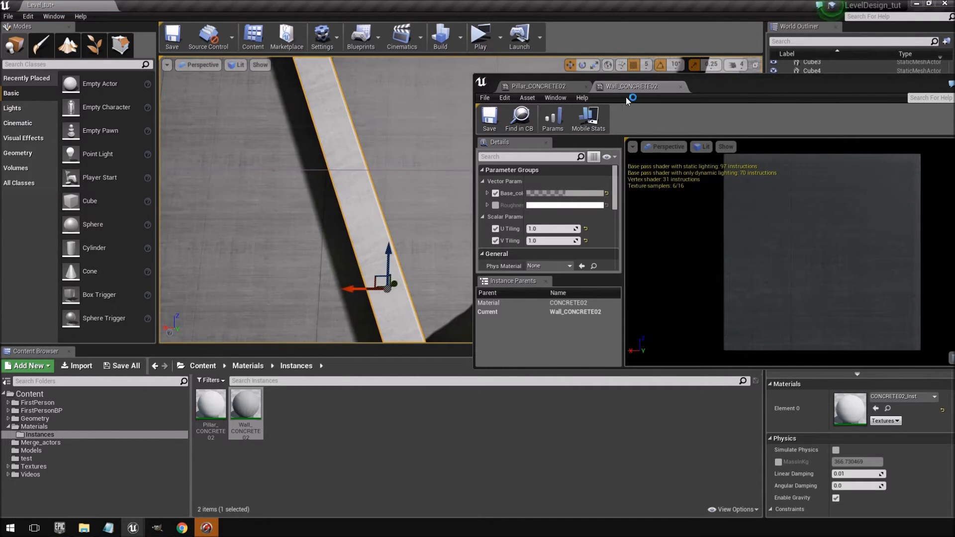
left_click(679, 86)
left_click(581, 87)
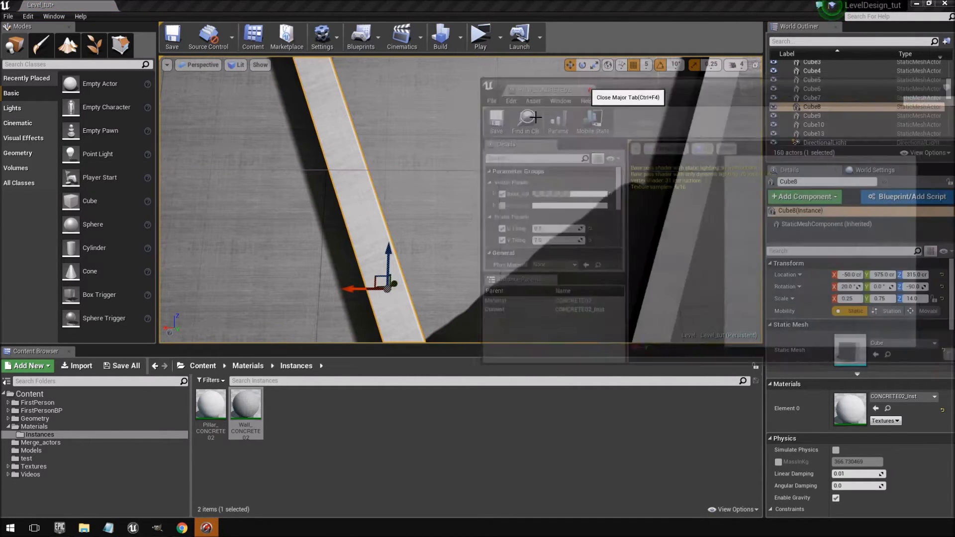
Apply the Pillar_CONCRETE02 material to the tall slanted pillar in front of the walls
right_click_drag(297, 337, 296, 337)
left_click_drag(215, 406, 423, 246)
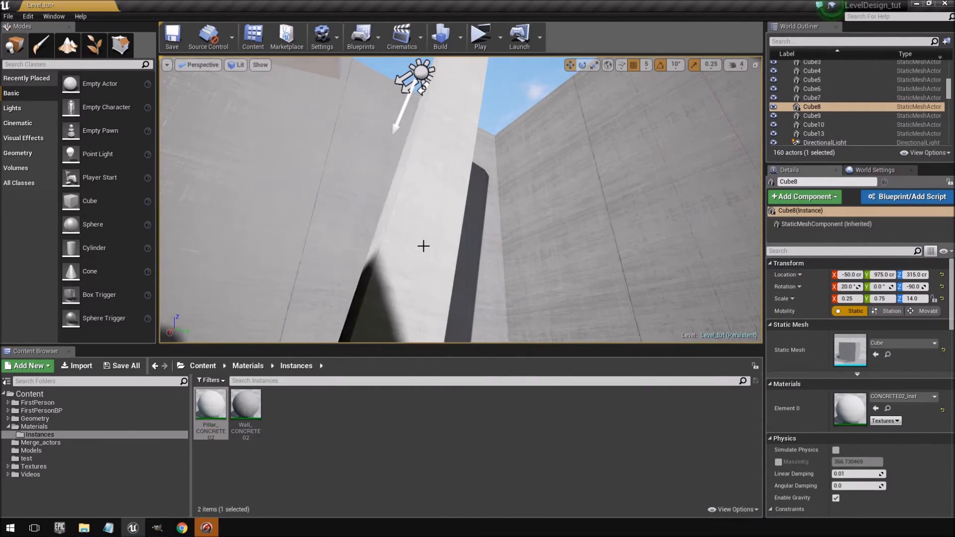
right_click_drag(422, 245, 422, 246)
right_click_drag(443, 299, 443, 299)
right_click_drag(437, 245, 436, 244)
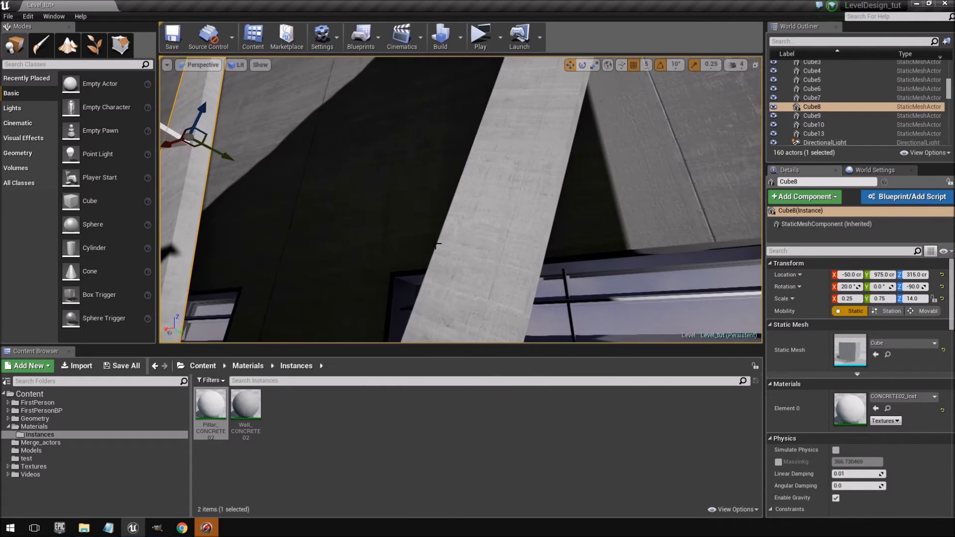
Check which concrete material is assigned to the slanted pillars and the window wall
left_click(515, 215)
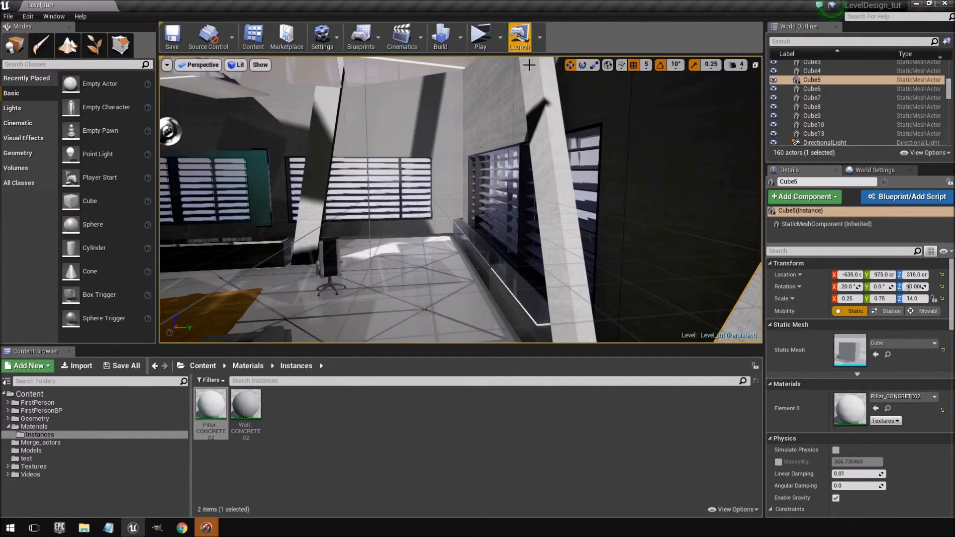
left_click(489, 121)
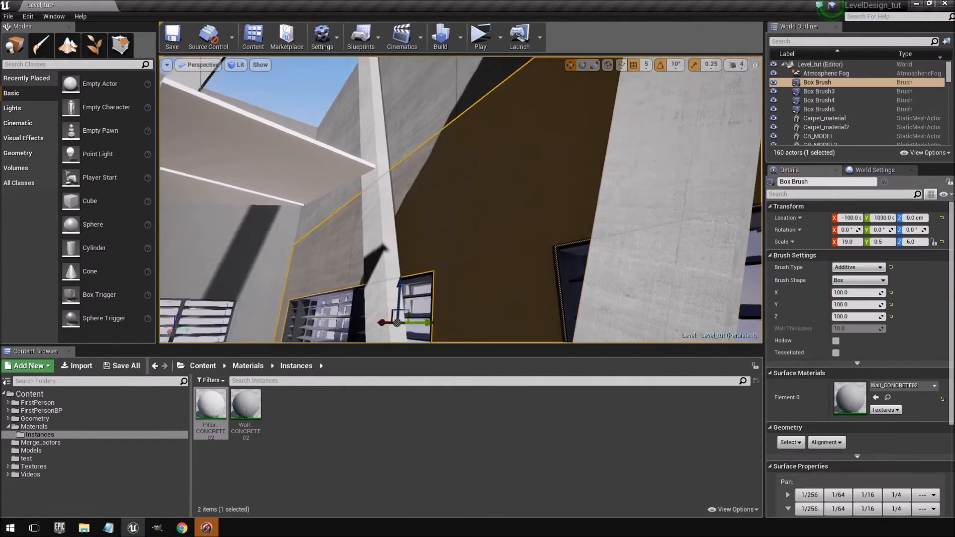
right_click_drag(489, 122, 489, 122)
left_click(489, 122)
right_click_drag(489, 122, 489, 122)
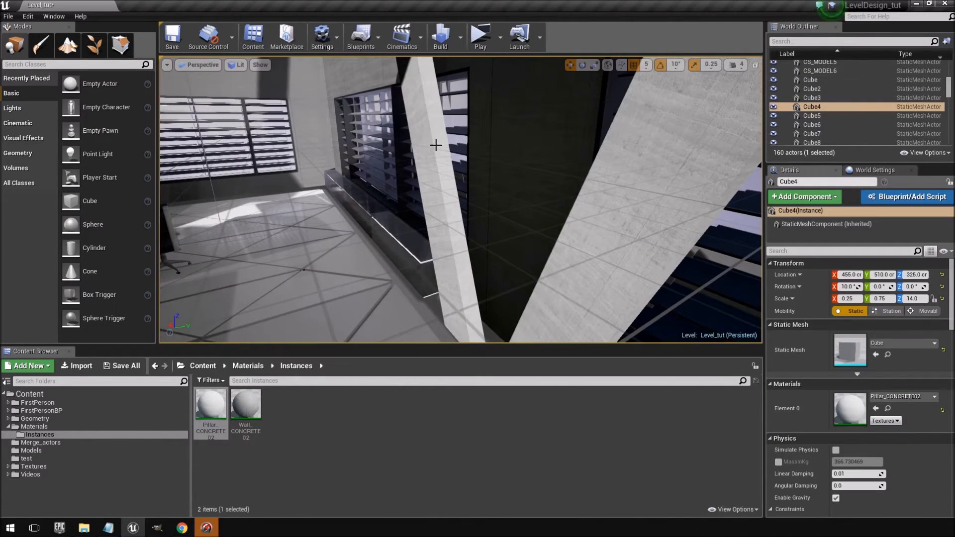
left_click(618, 178)
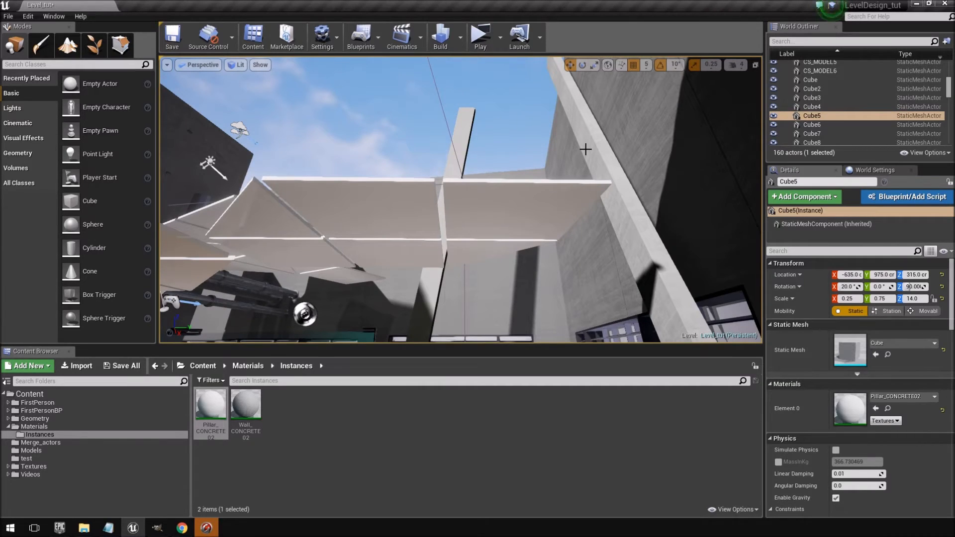
Examine the room's concrete walls, pillars, ceiling and hanging light bulbs from several viewpoints
right_click_drag(461, 199, 588, 329)
left_click(431, 435)
mouse_move(485, 208)
right_mouse_down()
mouse_move(413, 221)
mouse_move(486, 208)
right_mouse_up()
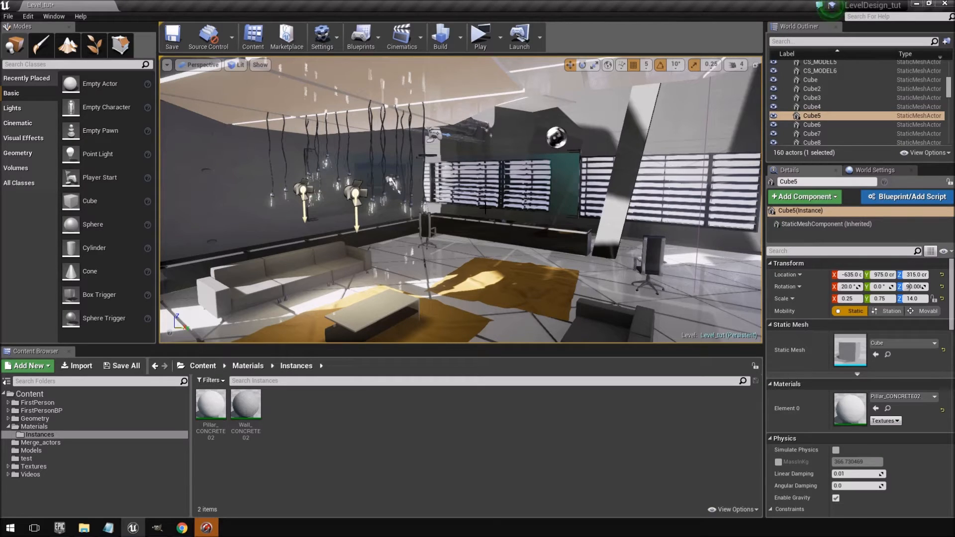
right_click_drag(443, 199, 361, 224)
key("w")
key("a")
right_click_drag(444, 141, 595, 148)
key("s")
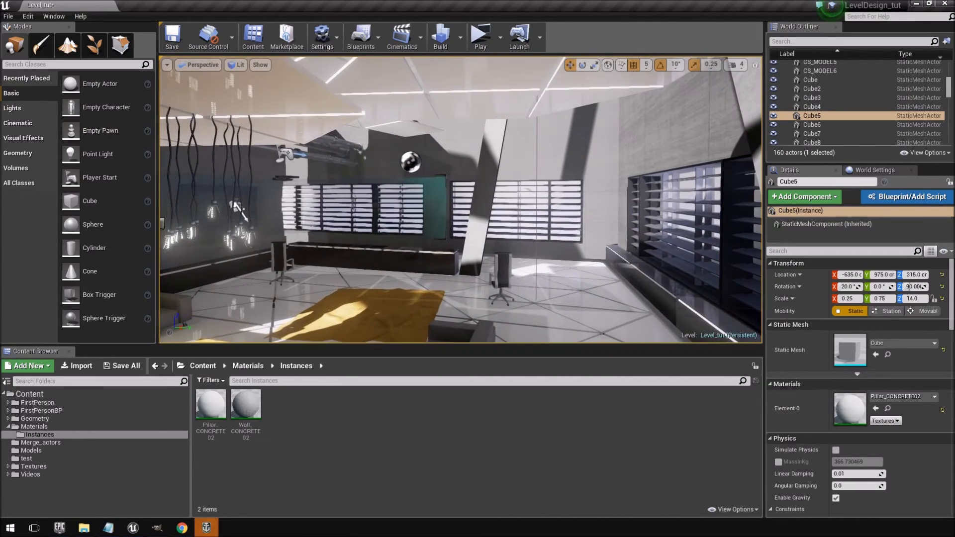
right_click_drag(483, 150, 383, 152)
key("w")
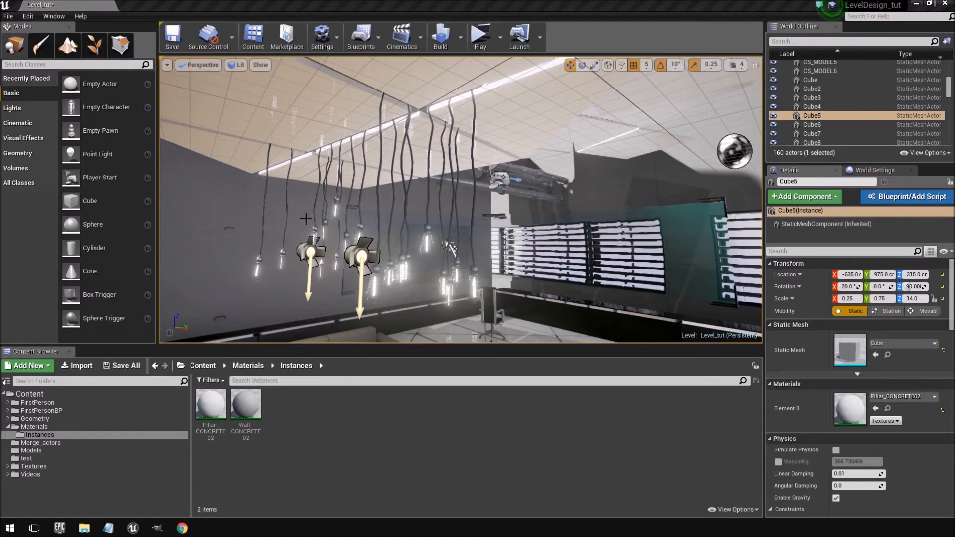
Switch to Blender and open the recent file level_layout_copy.blend
left_click(10, 528)
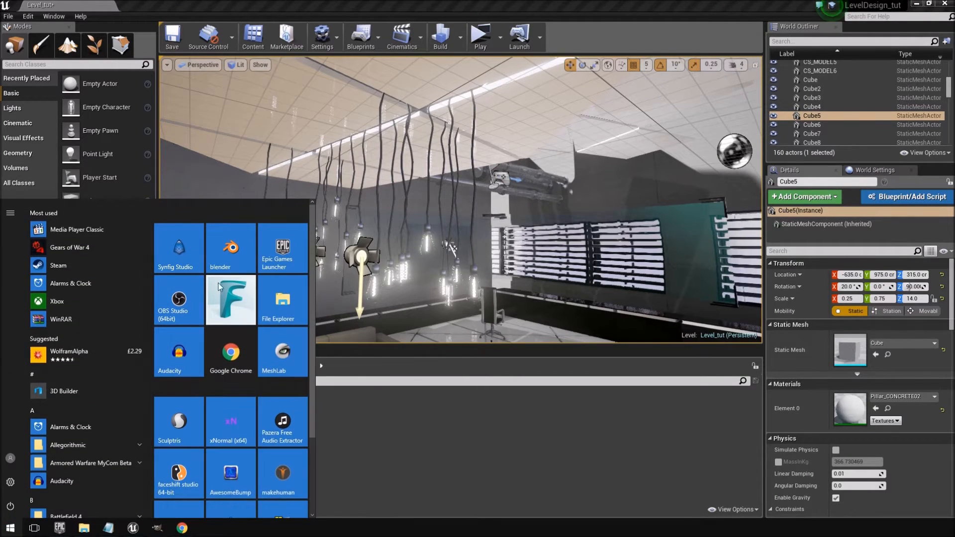
left_click(231, 249)
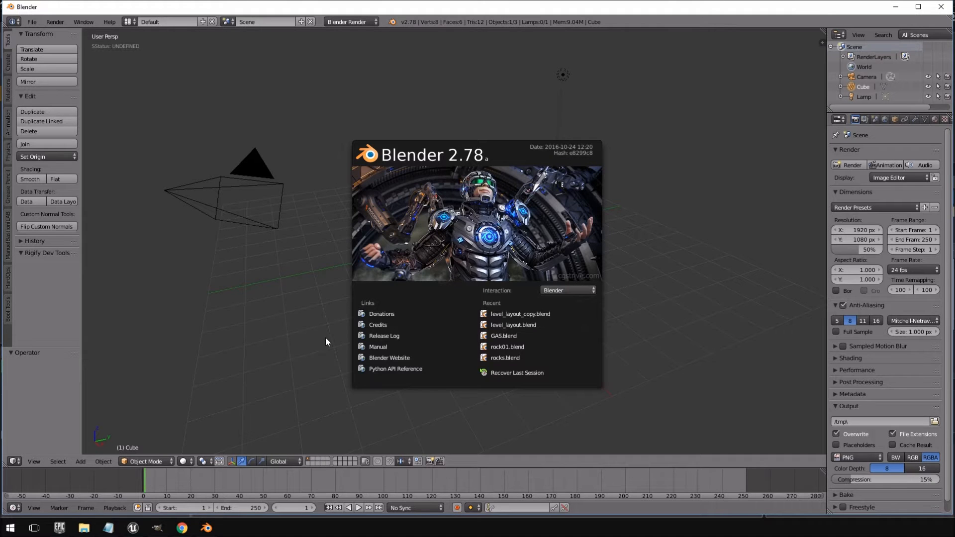
double_click(301, 4)
left_click(39, 19)
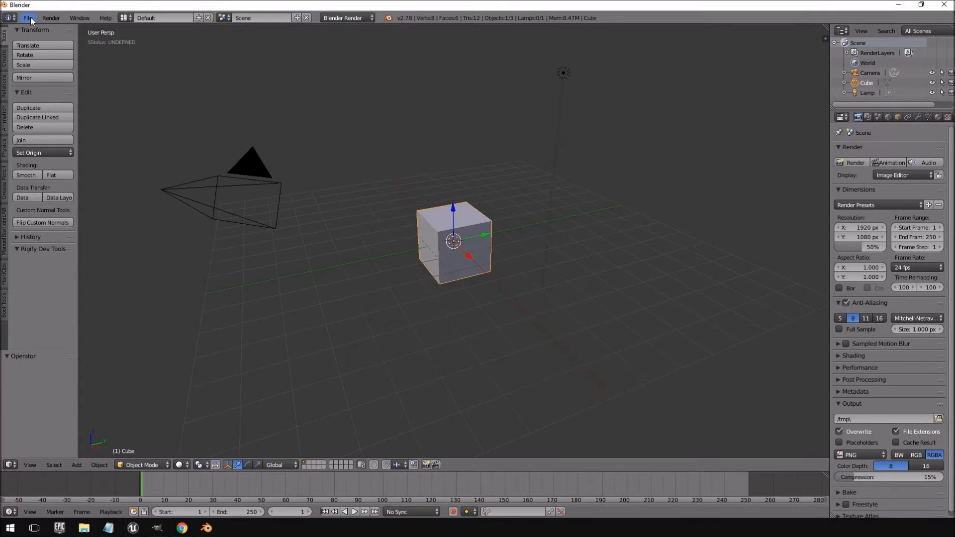
left_click(28, 18)
mouse_move(75, 50)
left_click(186, 51)
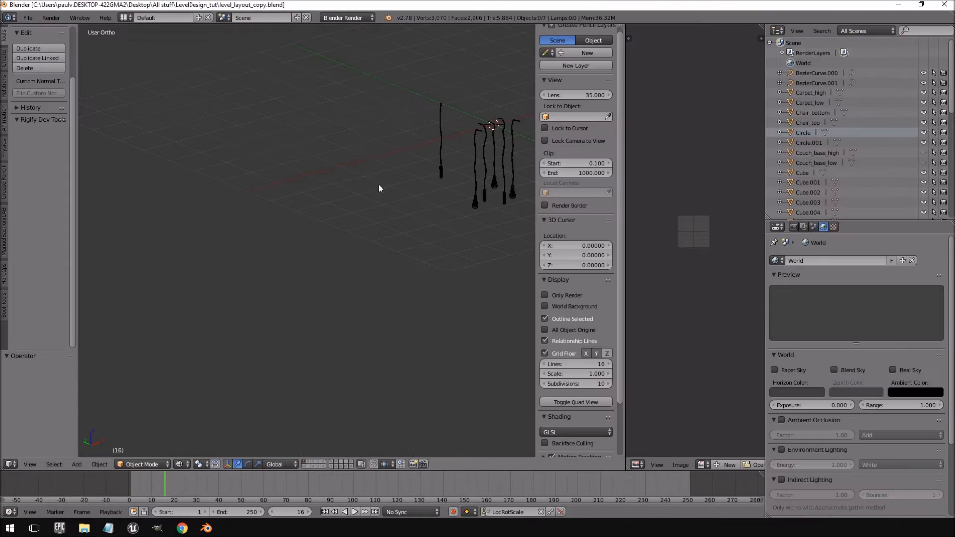
Examine the group of hanging light bulbs, selecting individual bulbs with their cables
scroll(330, 214, "up", 5)
mouse_move(318, 212)
middle_mouse_down()
mouse_move(280, 208)
mouse_move(268, 180)
mouse_move(286, 225)
mouse_move(272, 156)
mouse_move(320, 195)
middle_mouse_up()
right_click(270, 181)
right_click(263, 152)
right_click(295, 134)
scroll(321, 196, "up", 2)
middle_click_drag(438, 256, 407, 288, "shift")
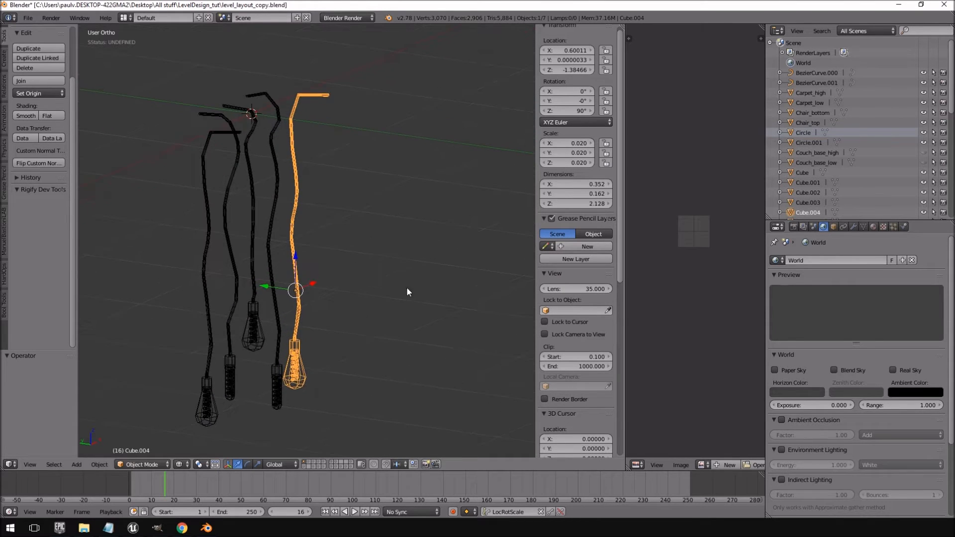
Open the NurbsPath.004 bulb mesh in Edit Mode, clear its vertex selection and examine its bent cable
right_click(268, 173)
middle_click_drag(285, 183, 276, 182)
key("Tab")
right_click(275, 120)
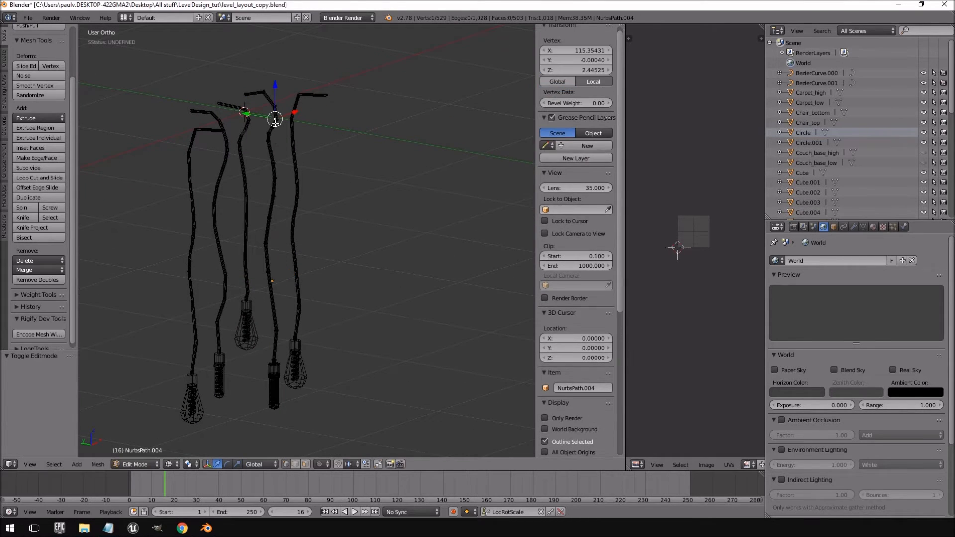
key("a")
middle_click_drag(305, 142, 286, 134)
scroll(244, 166, "up", 3)
key("Tab")
key("Tab")
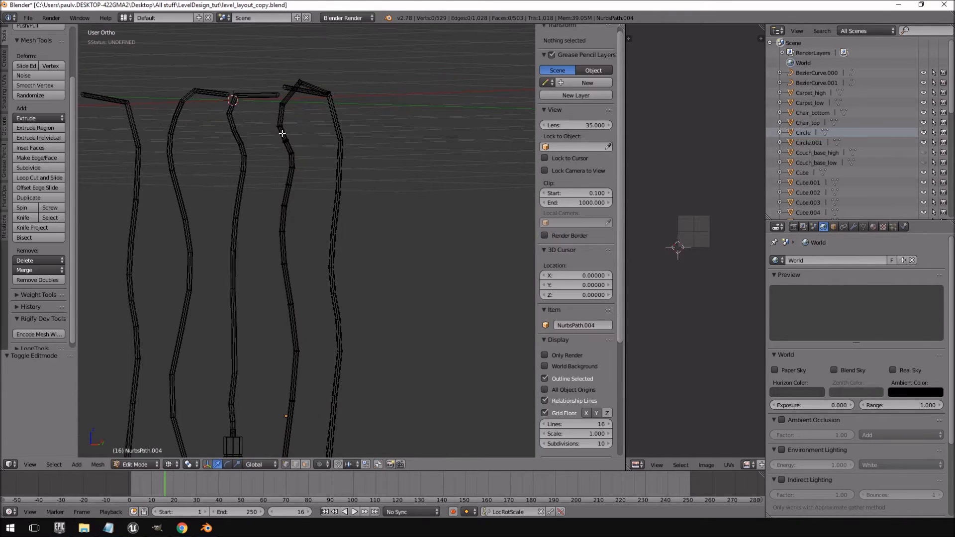
scroll(346, 175, "down", 3)
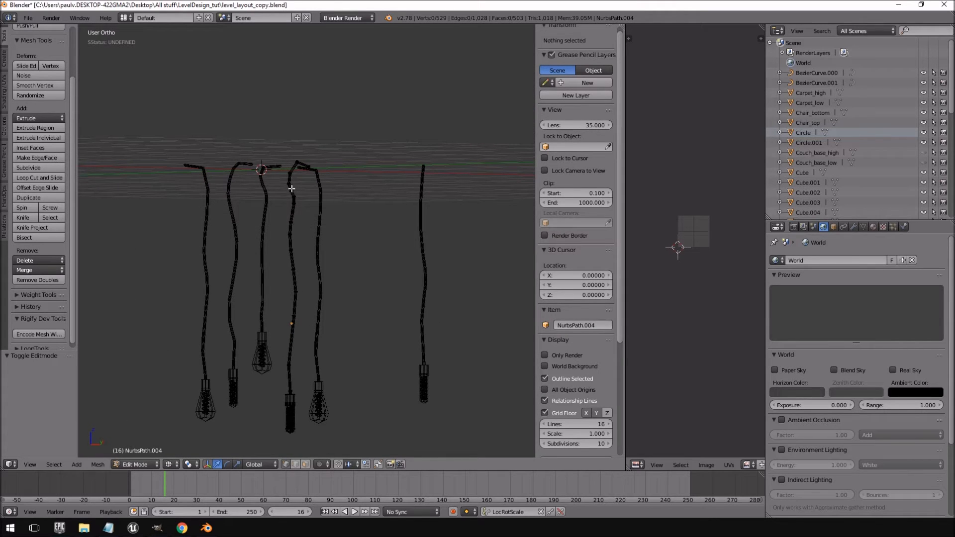
Select all linked geometry of the NurbsPath.004 cable and check its UV layout
middle_click_drag(323, 158, 328, 195)
scroll(247, 193, "up", 3)
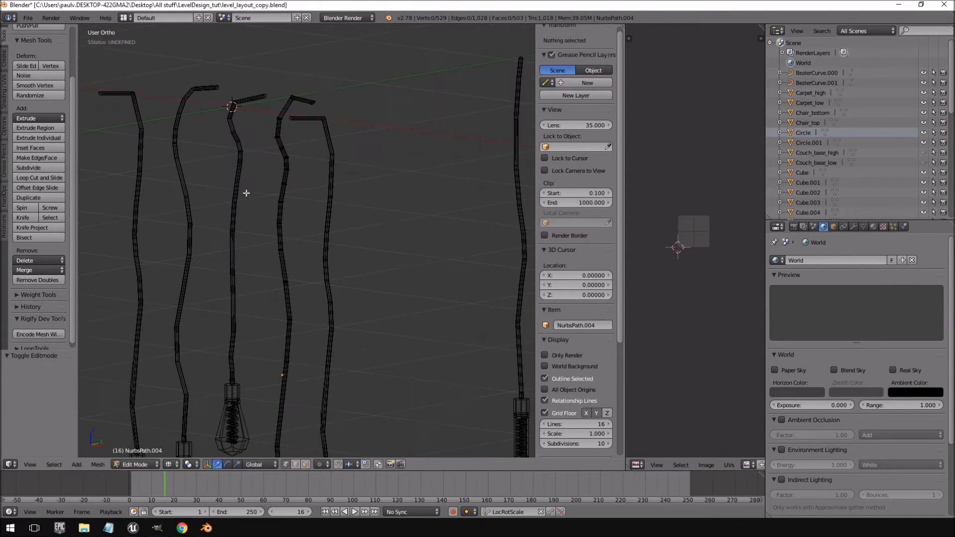
right_click(282, 141)
key("ctrl+l")
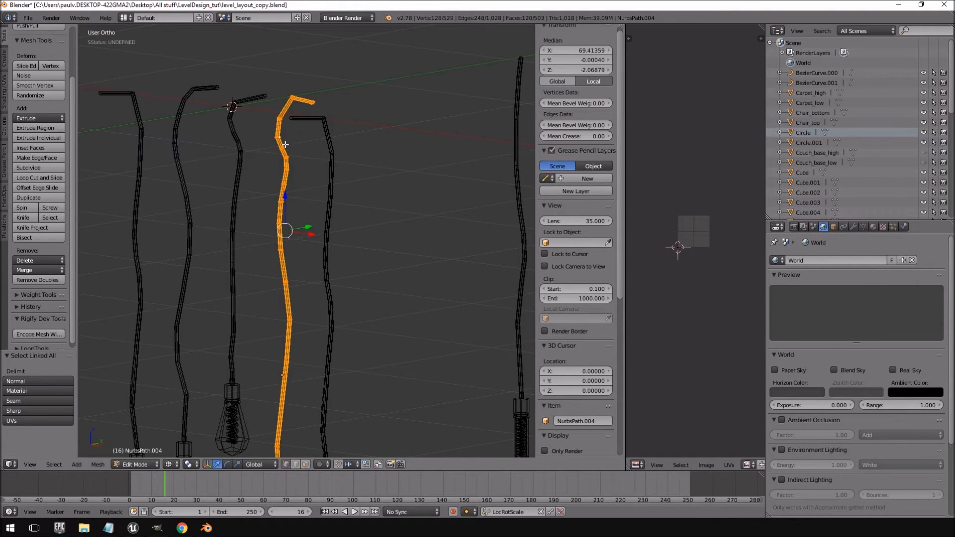
scroll(331, 229, "up", 6)
scroll(388, 198, "down", 4)
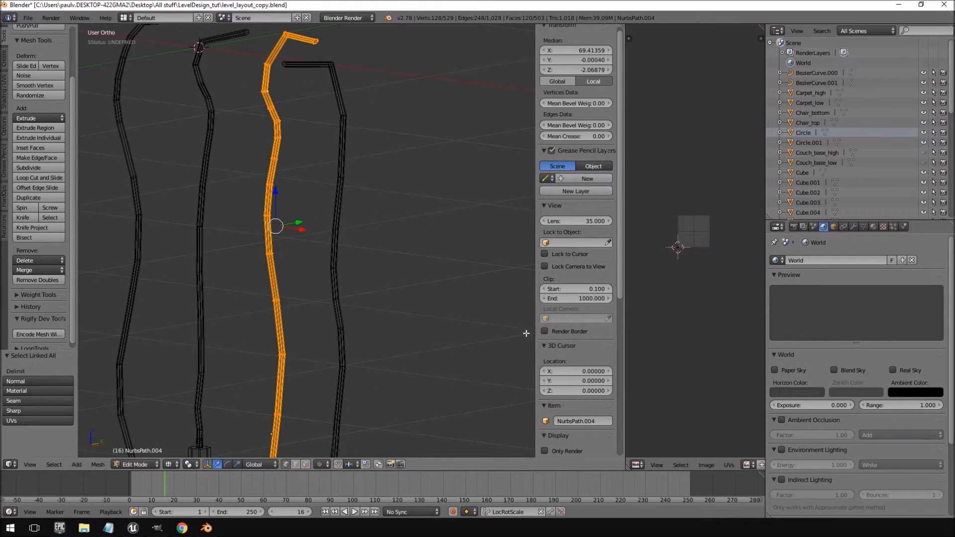
scroll(670, 258, "up", 8)
middle_click_drag(670, 259, 798, 244)
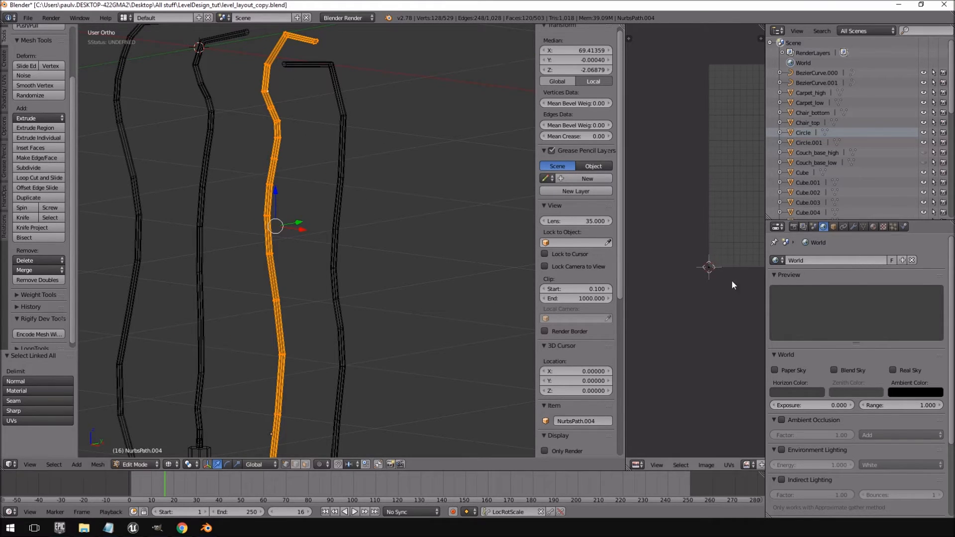
scroll(234, 108, "down", 5)
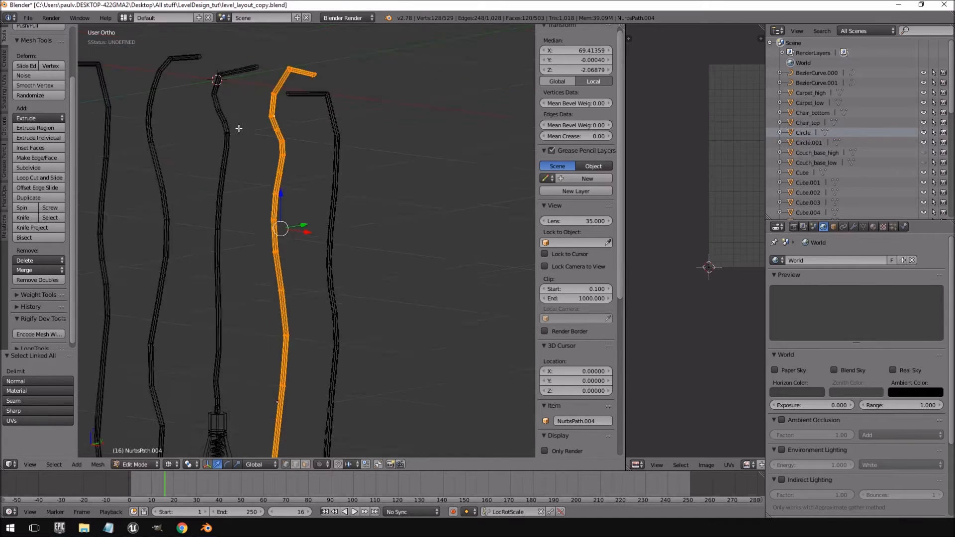
Open the middle hanging bulb in Edit Mode and select its entire linked cable to check for UVs
key("Tab")
right_click(270, 184)
key("Tab")
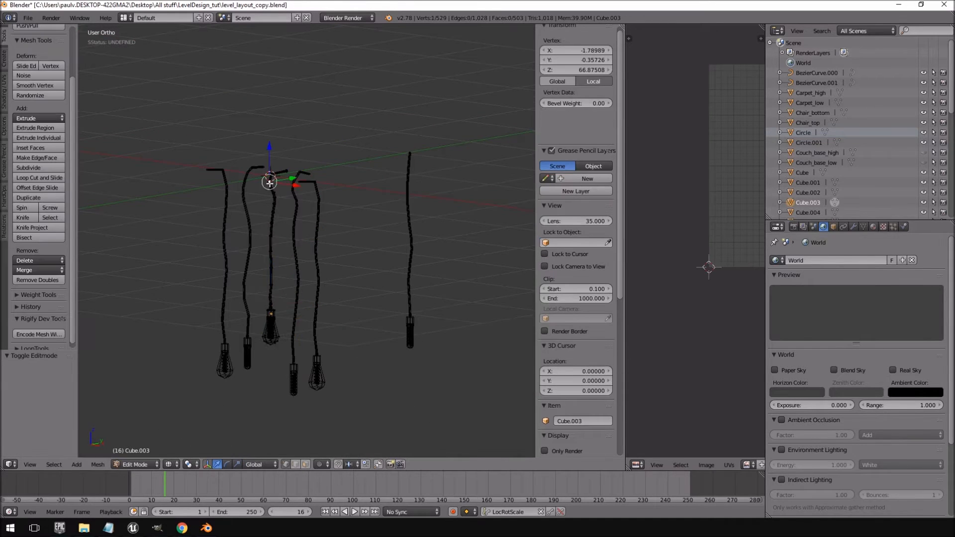
key("ctrl+l")
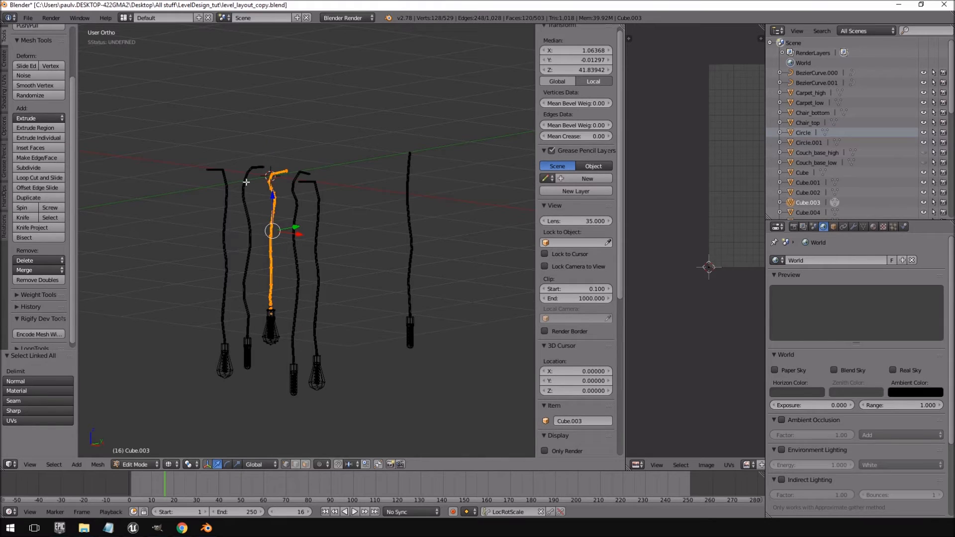
Open the separate straight-cabled bulb in Edit Mode, select its whole linked cable and examine its UV layout
key("Tab")
right_click(407, 172)
middle_click_drag(408, 172, 387, 186, "shift")
key("Tab")
right_click(387, 186)
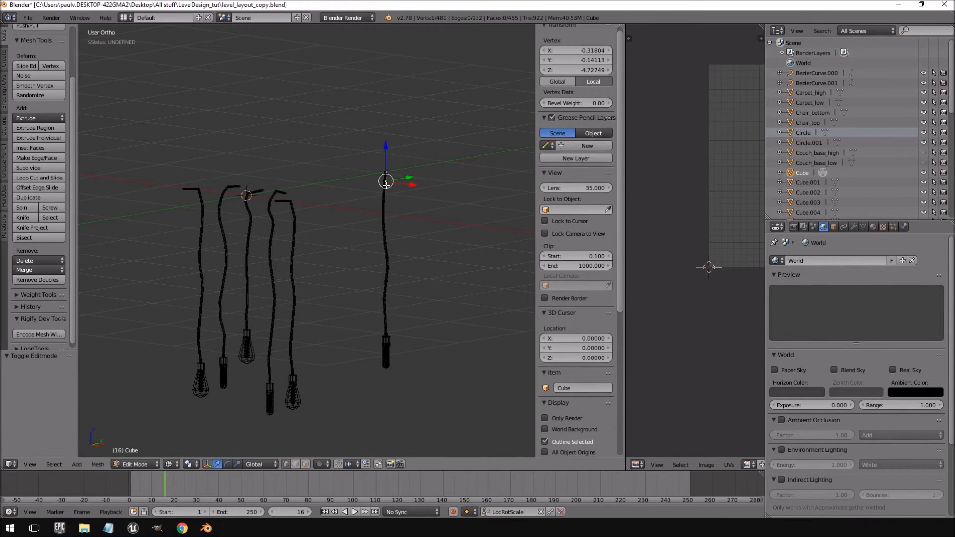
key("ctrl+l")
middle_click_drag(695, 251, 630, 220)
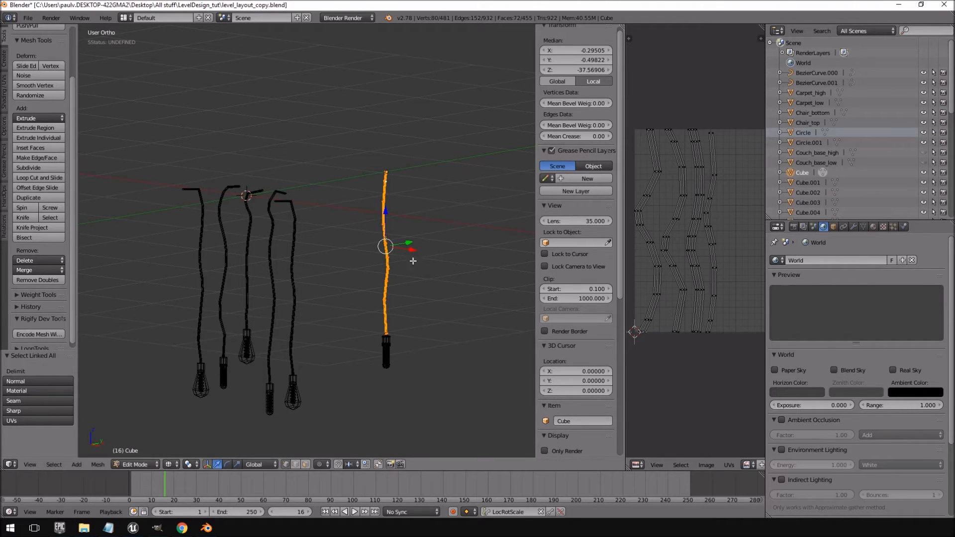
Open the rightmost bent-cabled bulb, Cube.004, in Edit Mode and select a single vertex at its cable's upper end
key("Tab")
right_click(284, 212)
key("Tab")
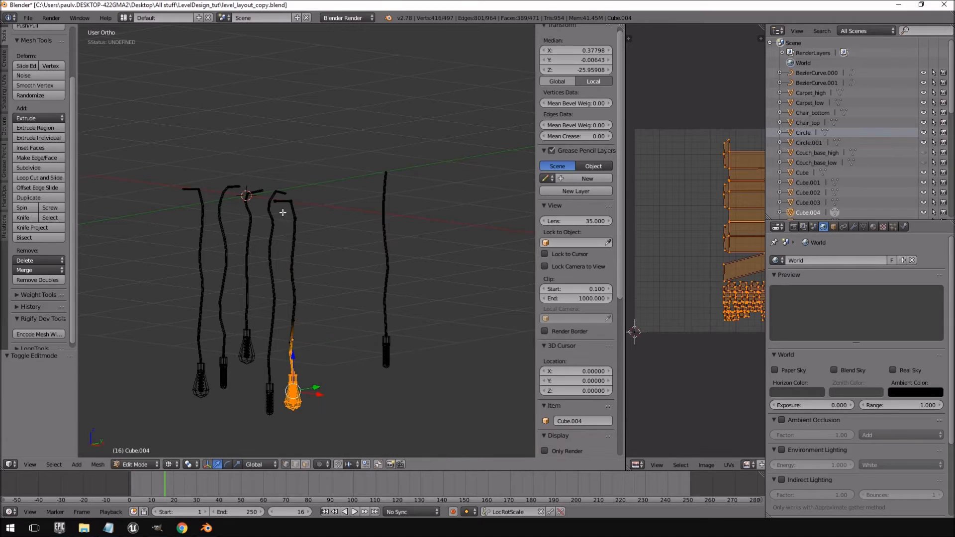
middle_click_drag(294, 210, 331, 206)
scroll(257, 210, "up", 2)
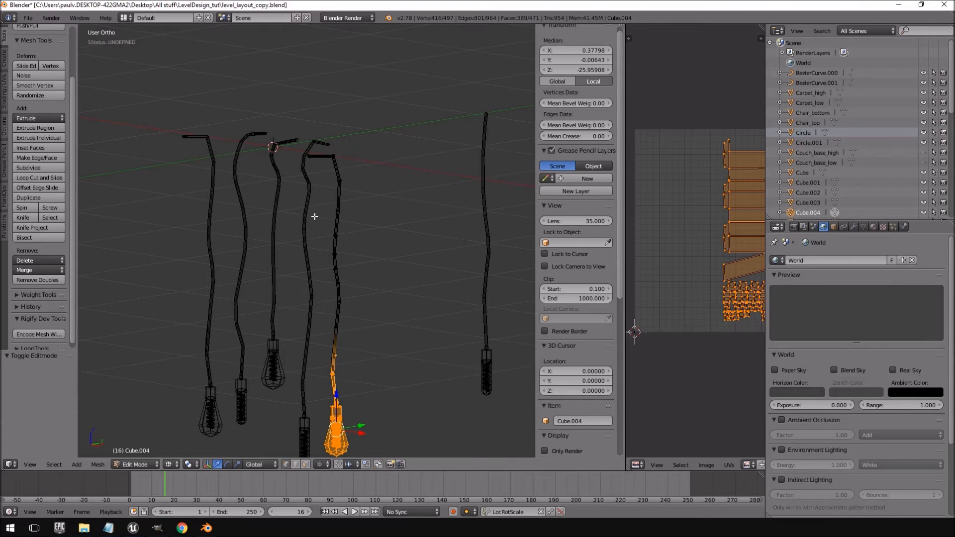
right_click(309, 160)
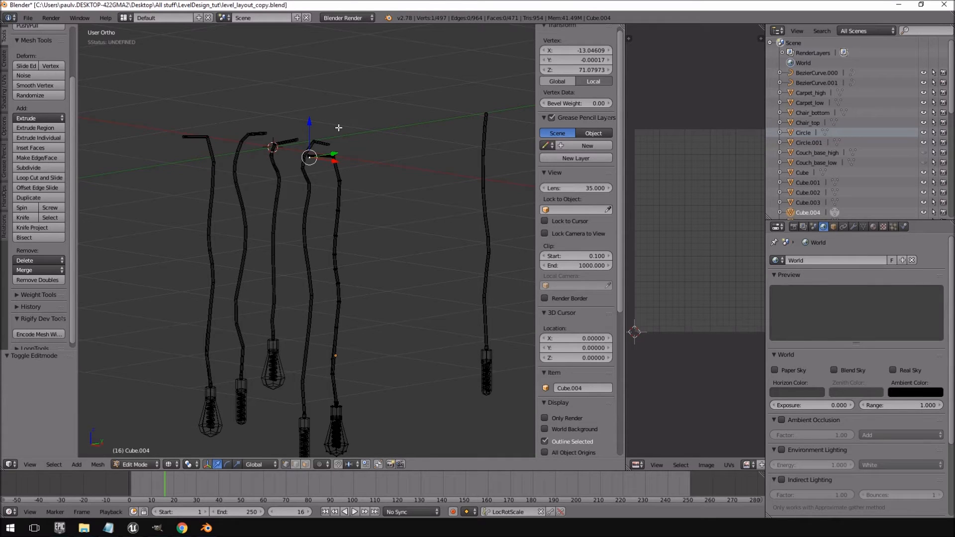
Merge the UV editor area into the 3D view and hide the 3D view's properties sidebar
right_click(626, 246)
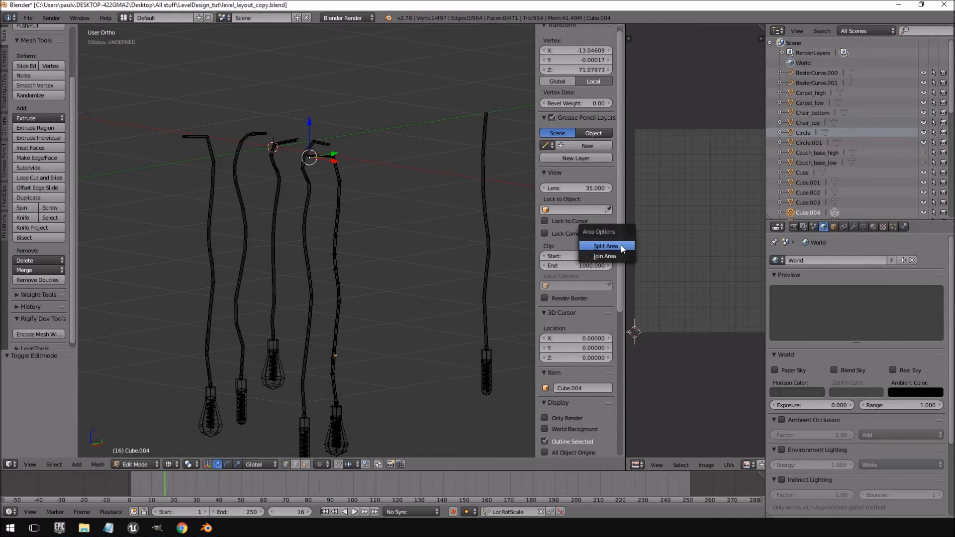
left_click(619, 255)
left_click(665, 249)
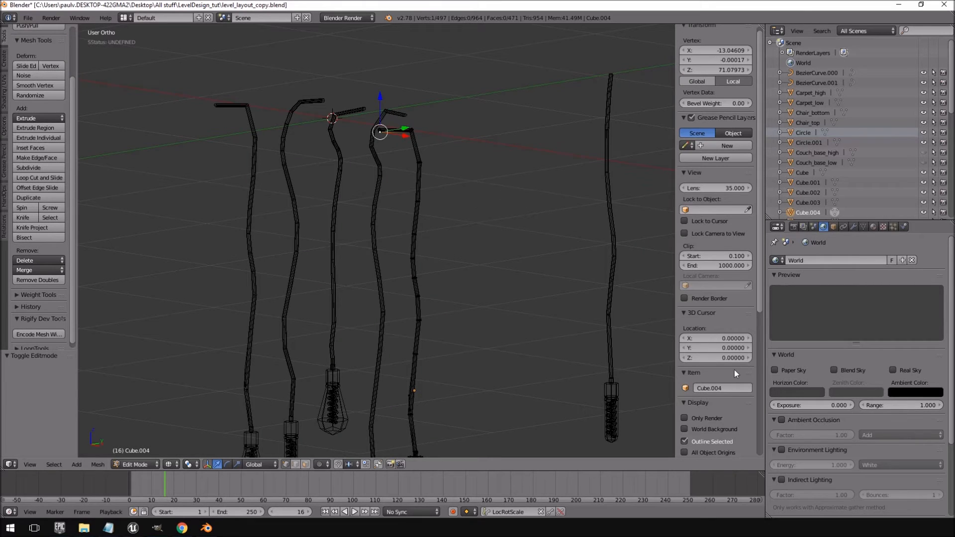
scroll(735, 373, "down", 10)
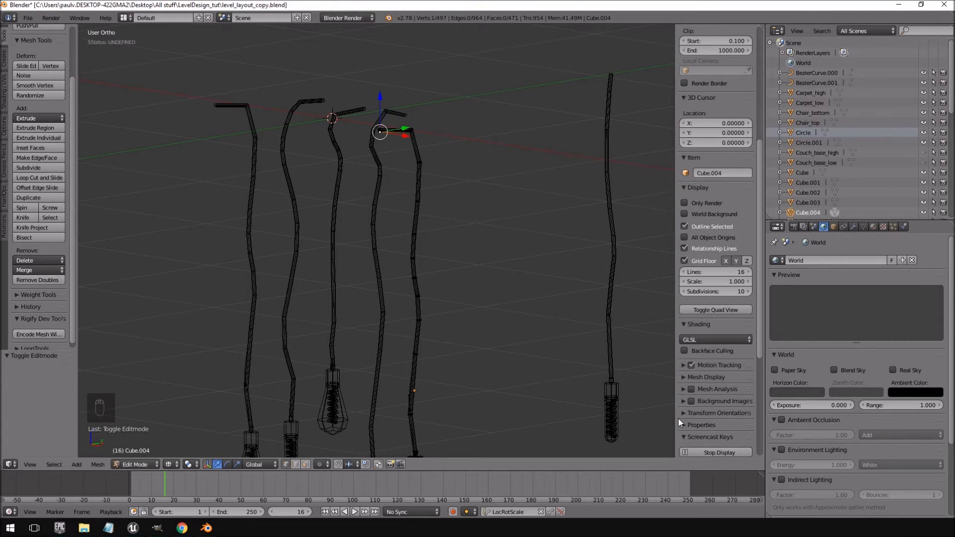
left_click_drag(674, 414, 746, 415)
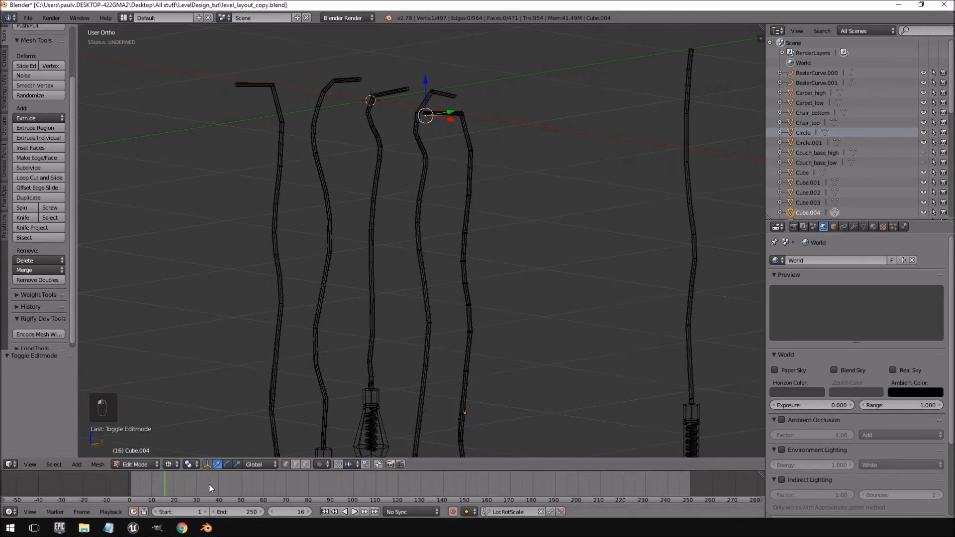
Return the bulb to Object Mode and switch the scene to an empty layer
key("Tab")
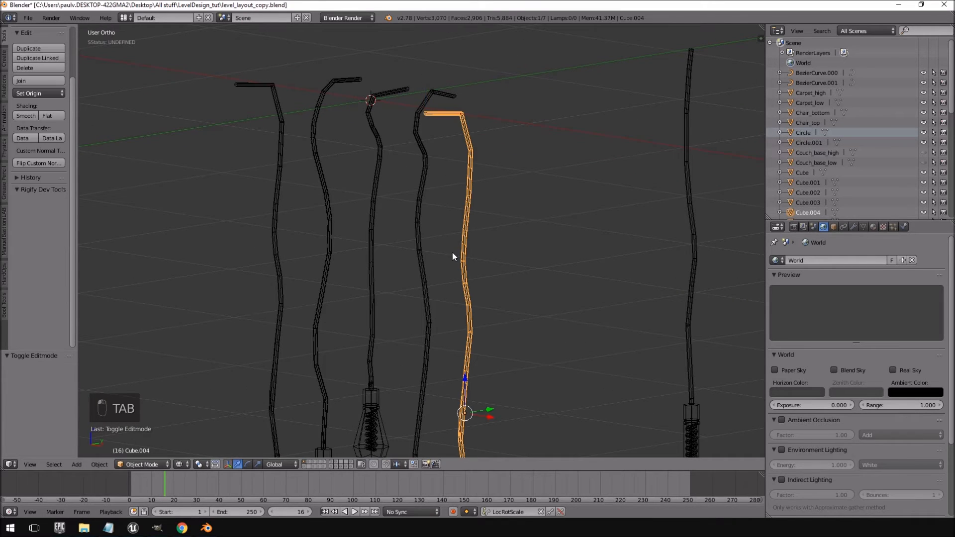
left_click(339, 462)
key("KP_7")
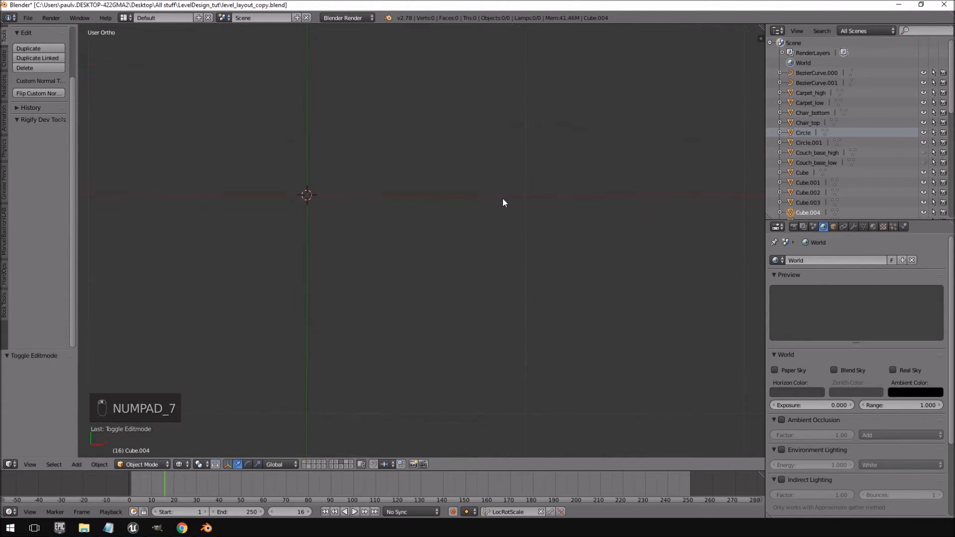
middle_click_drag(499, 211, 459, 203)
Add a cube mesh at the scene origin and show it in wireframe from the top
key("shift+a")
mouse_move(443, 211)
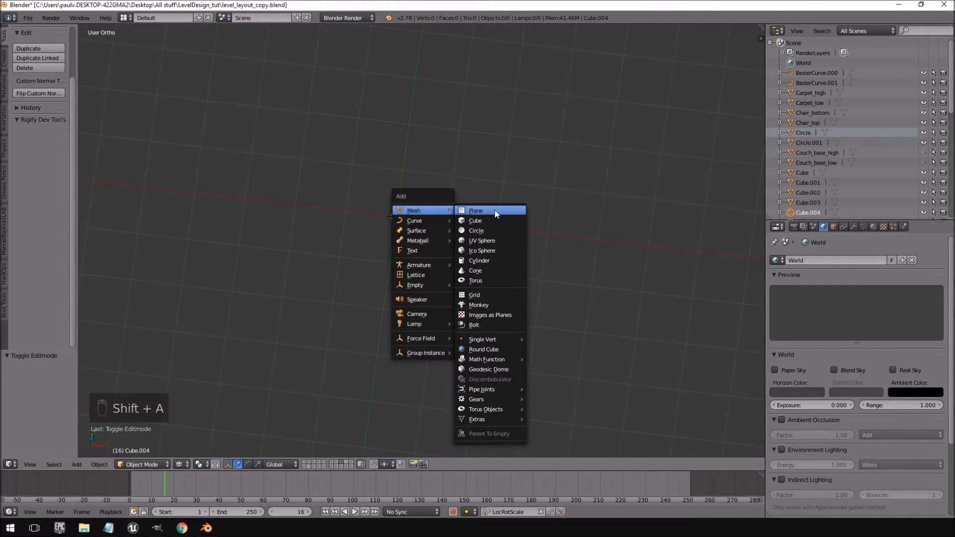
left_click(486, 219)
key("KP_7")
middle_click_drag(545, 273, 583, 261, "shift")
key("z")
key("z")
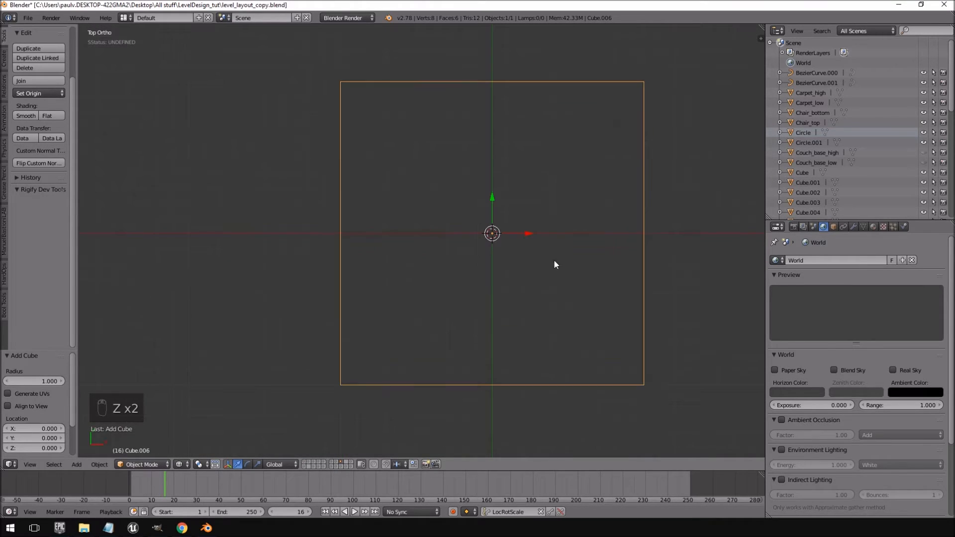
Scale the cube to 0.1 along the Y axis to make a thin slab
key("s")
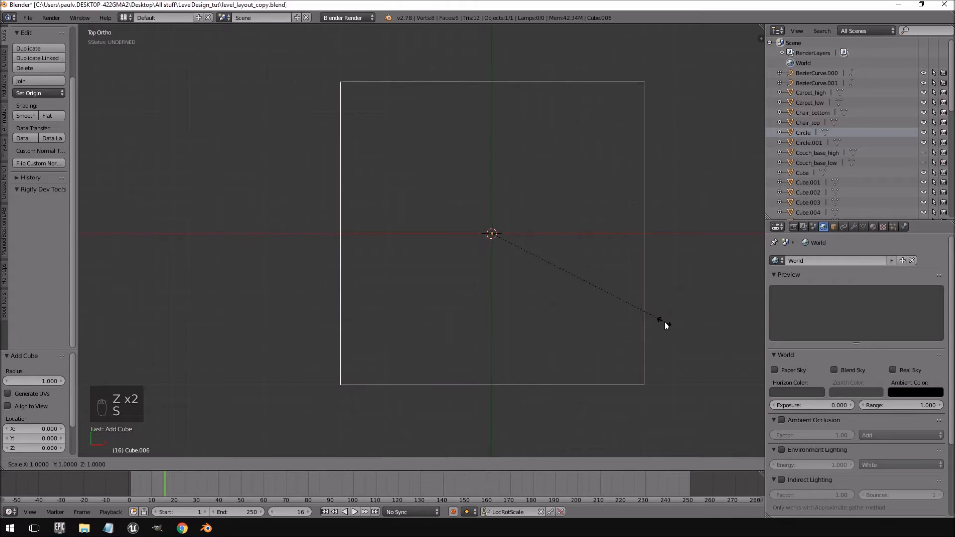
right_click(666, 322)
key("s")
key("y")
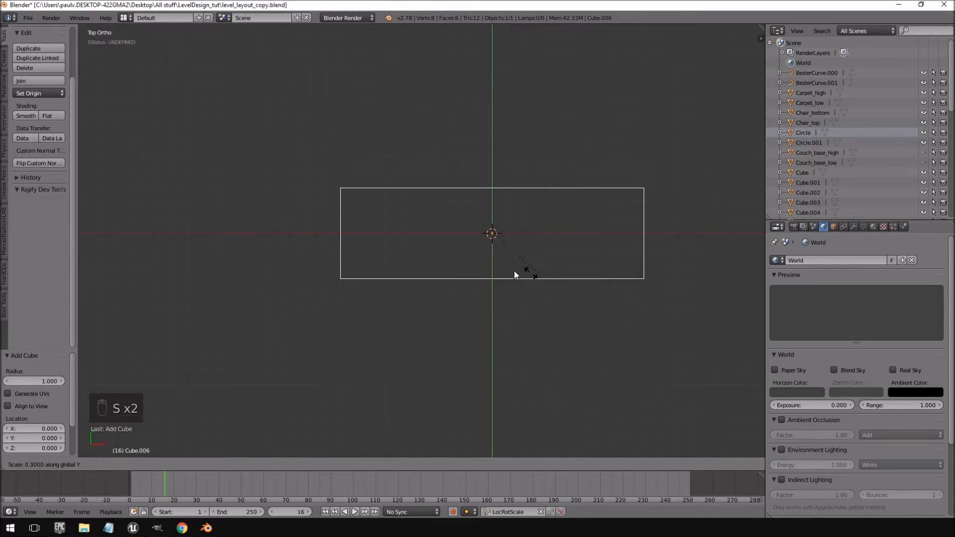
left_click(498, 235)
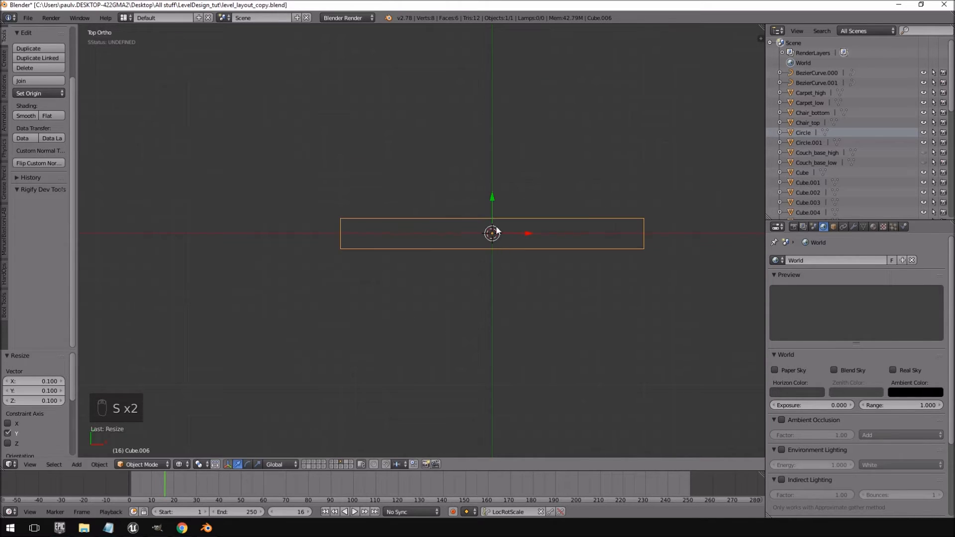
Shift the slab's mesh along Y so its back edge meets its origin, and move the object 0.1 along Y
key("Tab")
right_click(340, 232)
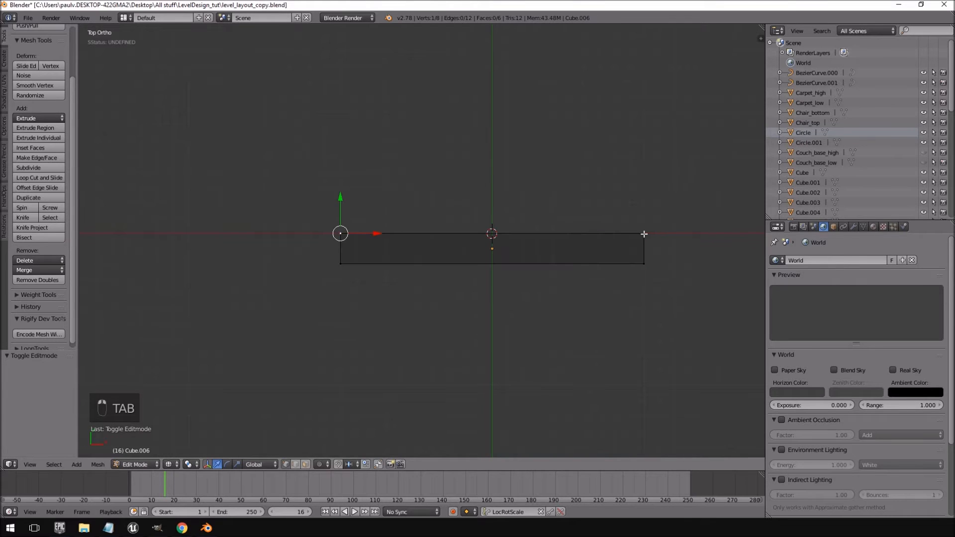
key("a")
mouse_move(672, 207)
left_mouse_down("ctrl")
mouse_move(450, 241)
mouse_move(661, 248)
mouse_move(687, 226)
left_mouse_up("ctrl")
key("g")
key("y")
left_click(500, 276)
key("Tab")
key("g")
left_click(503, 269)
middle_click_drag(500, 279, 438, 239)
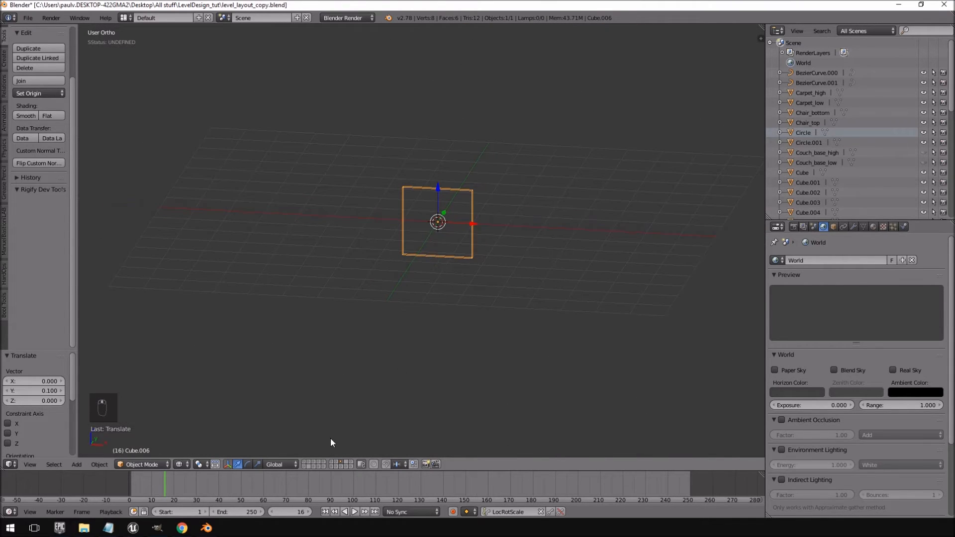
Display the layer containing the room's walls together with the slab's layer
left_click(304, 463, "shift")
left_click(303, 461, "shift")
left_click(308, 462, "shift")
middle_click_drag(419, 321, 407, 299)
middle_click_drag(459, 207, 478, 208)
middle_click_drag(441, 220, 515, 316, "shift")
mouse_move(480, 213)
middle_mouse_down()
mouse_move(458, 182)
mouse_move(474, 215)
middle_mouse_up()
Move the slab -3.9 along X and 4.7 along Y to the nearby inner wall
key("KP_7")
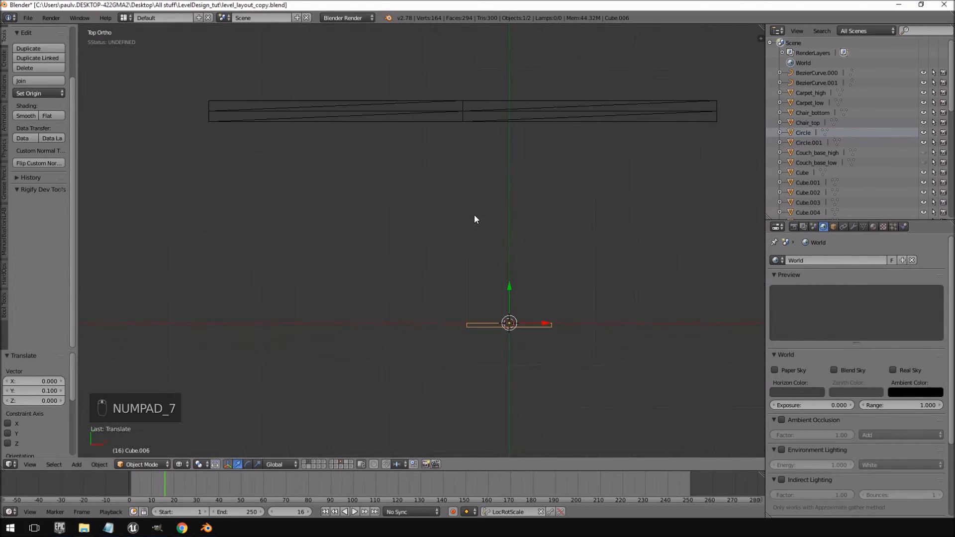
key("g")
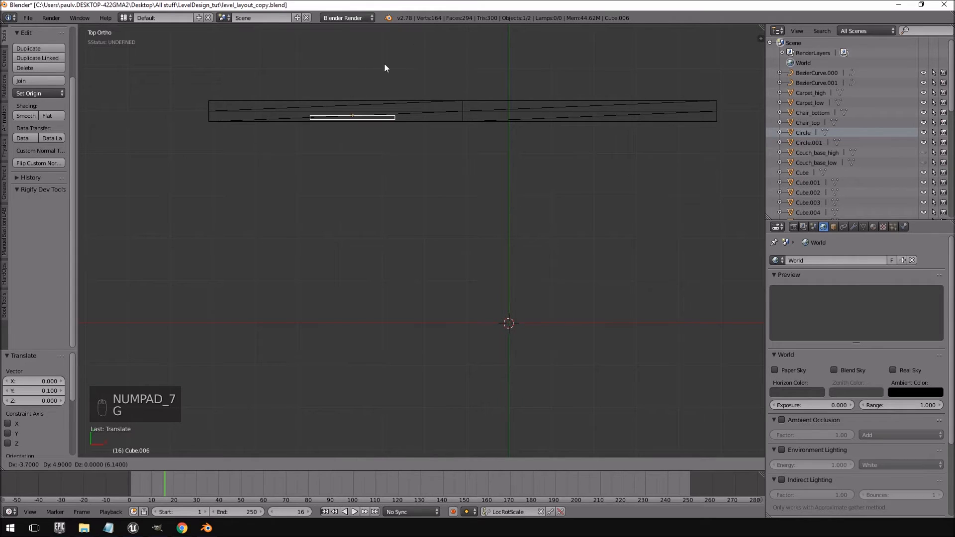
left_click(376, 70)
middle_click_drag(375, 70, 392, 31)
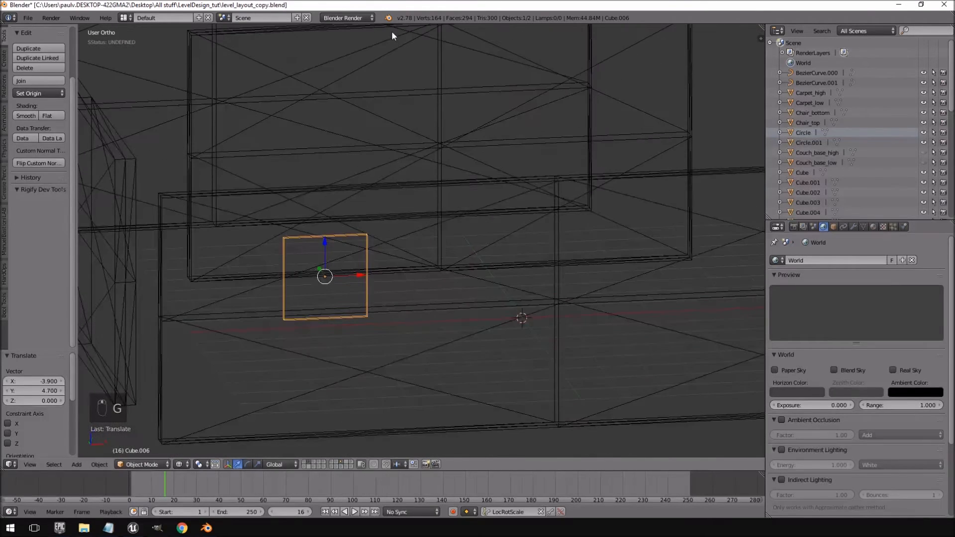
Select the walls object, toggle its Edit Mode and inspect the wall layout around the slab
key("KP_1")
middle_click_drag(374, 195, 504, 274)
right_click(504, 272)
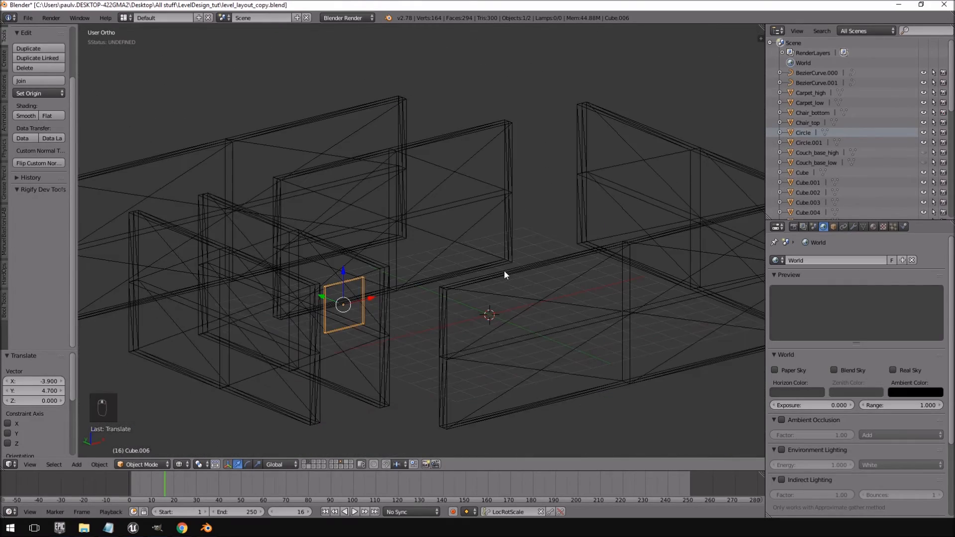
key("Tab")
key("Tab")
middle_click_drag(437, 273, 418, 166)
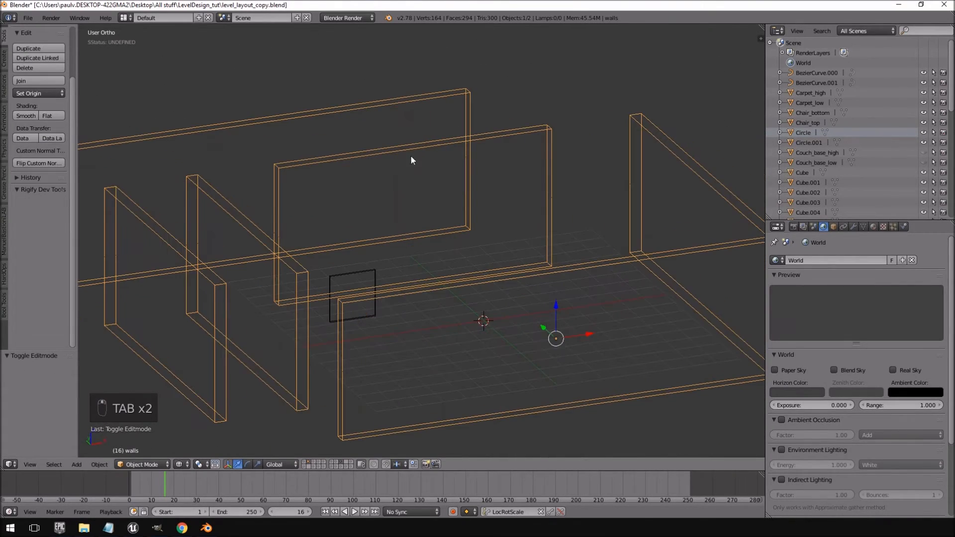
middle_click_drag(413, 223, 388, 267)
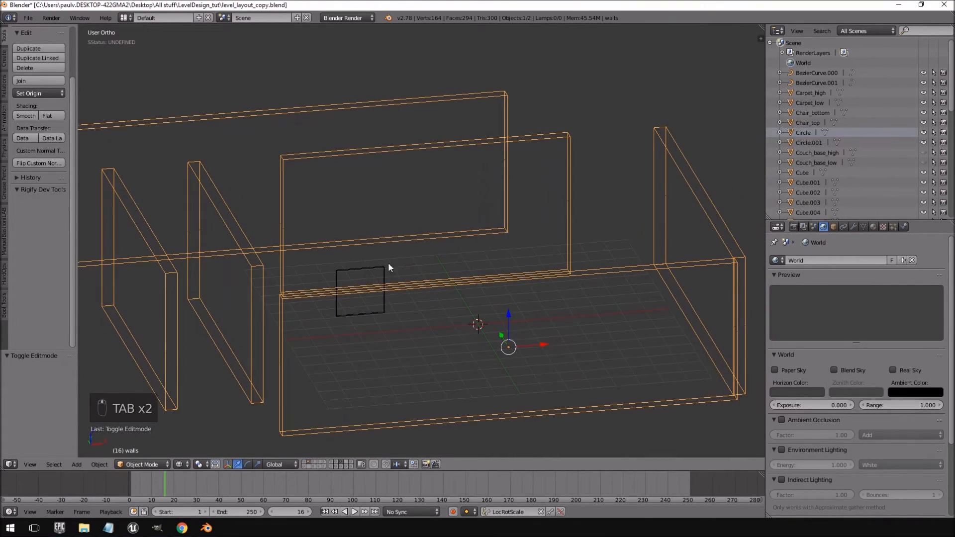
Examine the concrete wall beside the glass panel in Unreal Engine and return to Blender
left_click(133, 528)
right_click_drag(470, 164, 498, 121)
left_click(470, 164)
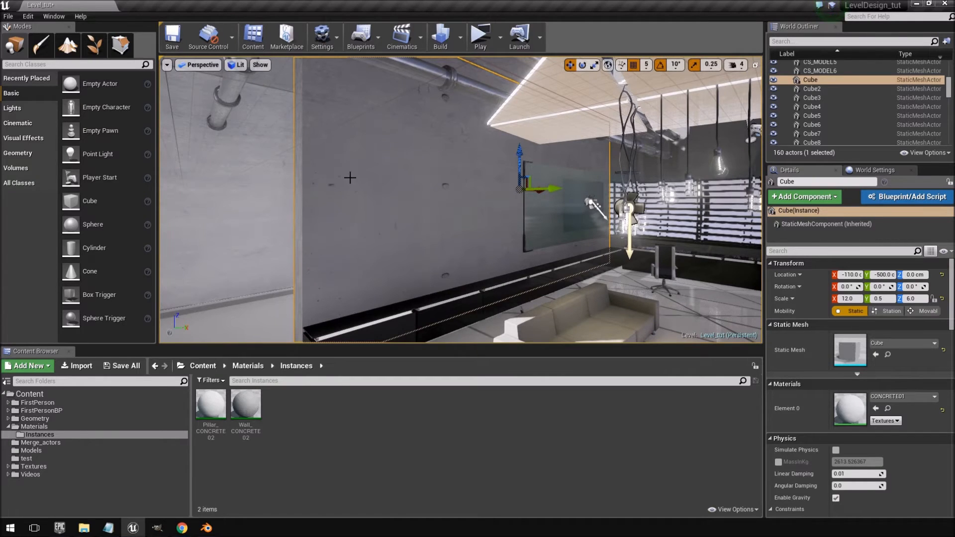
key("alt+Tab")
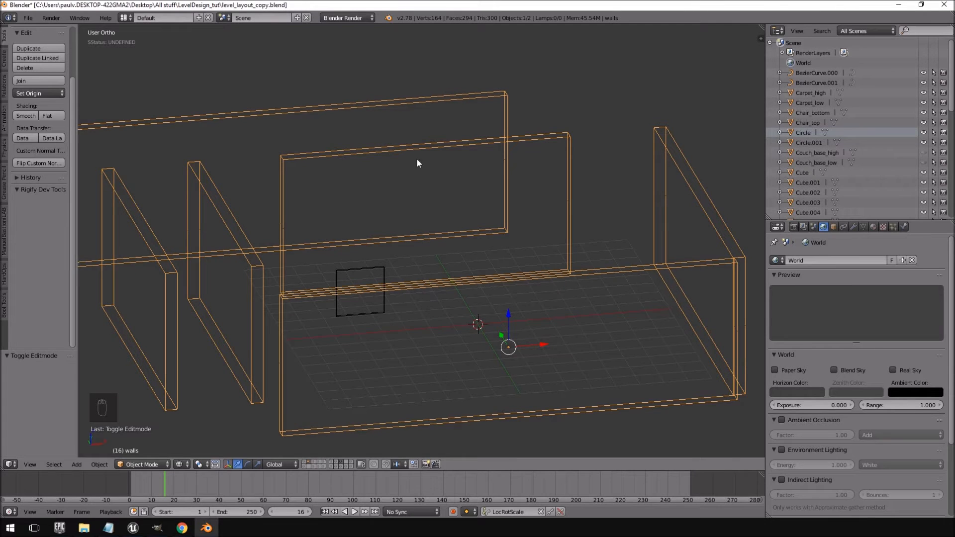
Select the slab again and check its gap to the inner wall from above
middle_click_drag(434, 147, 412, 169)
key("Tab")
key("Tab")
left_click(389, 249)
key("KP_1")
scroll(389, 249, "up", 3)
key("KP_7")
middle_click_drag(355, 168, 437, 281, "shift")
scroll(437, 281, "up", 4)
scroll(437, 282, "up", 6)
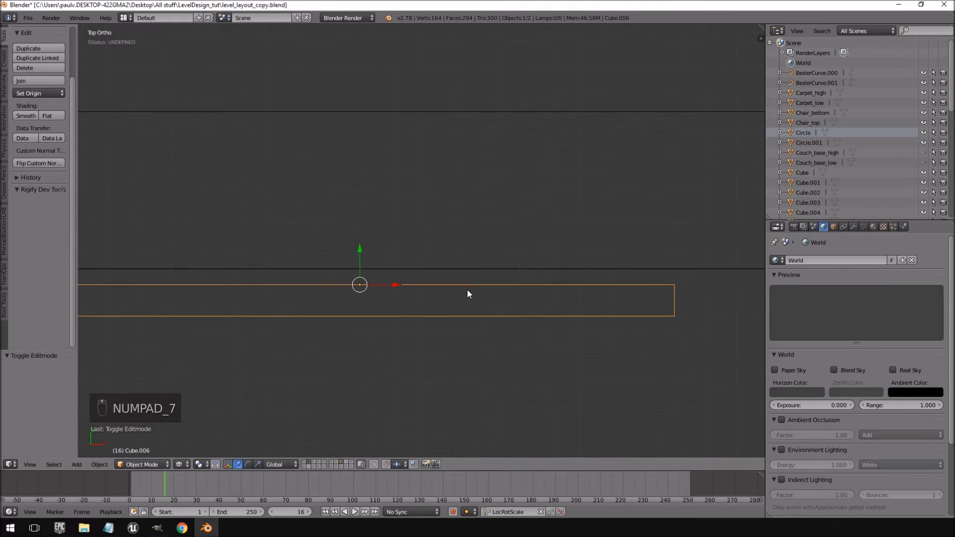
scroll(467, 302, "down", 4)
middle_click_drag(468, 301, 476, 245)
Move the slab in the front view to the upper middle part of the inner wall
key("KP_1")
key("KP_Decimal")
scroll(473, 238, "down", 6)
key("g")
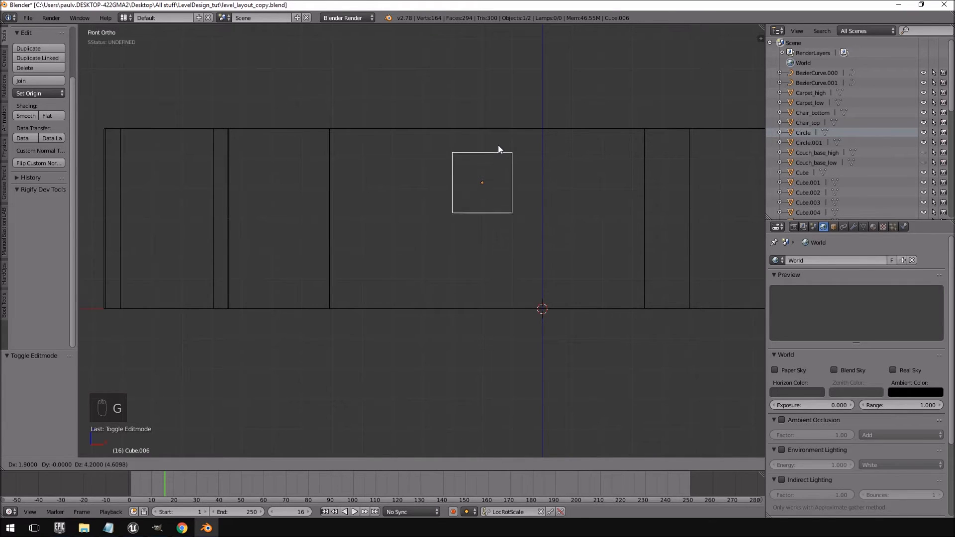
left_click(515, 158)
Narrow the slab by moving the vertices of its positive-X side -1 along X
middle_click_drag(510, 180, 476, 235, "shift")
scroll(476, 235, "up", 4)
key("Tab")
key("a")
left_click_drag(582, 118, 558, 427, "ctrl")
key("g")
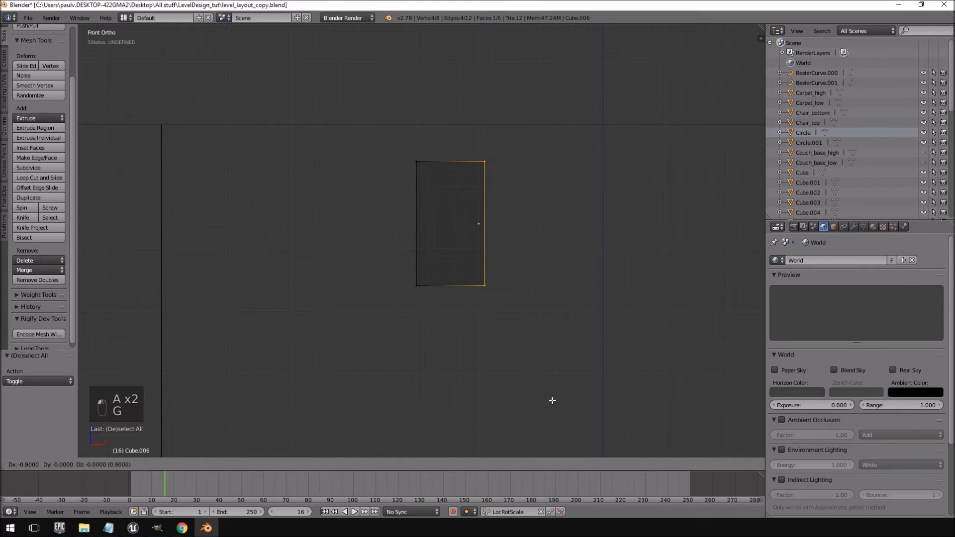
left_click(548, 397)
scroll(546, 418, "down", 4)
middle_click_drag(448, 273, 455, 296)
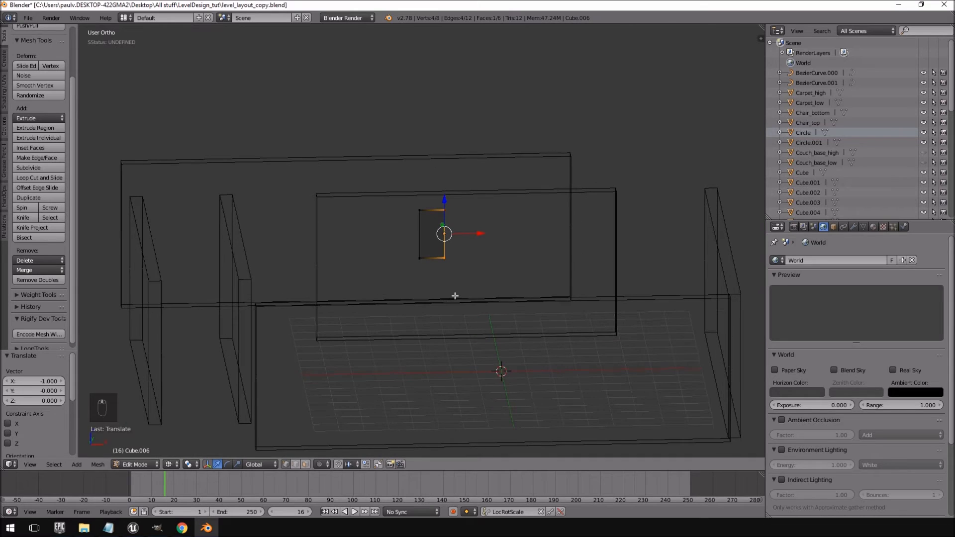
Select the slab's bottom vertices and move them straight down along Z to lengthen it
key("KP_1")
scroll(456, 290, "up", 2)
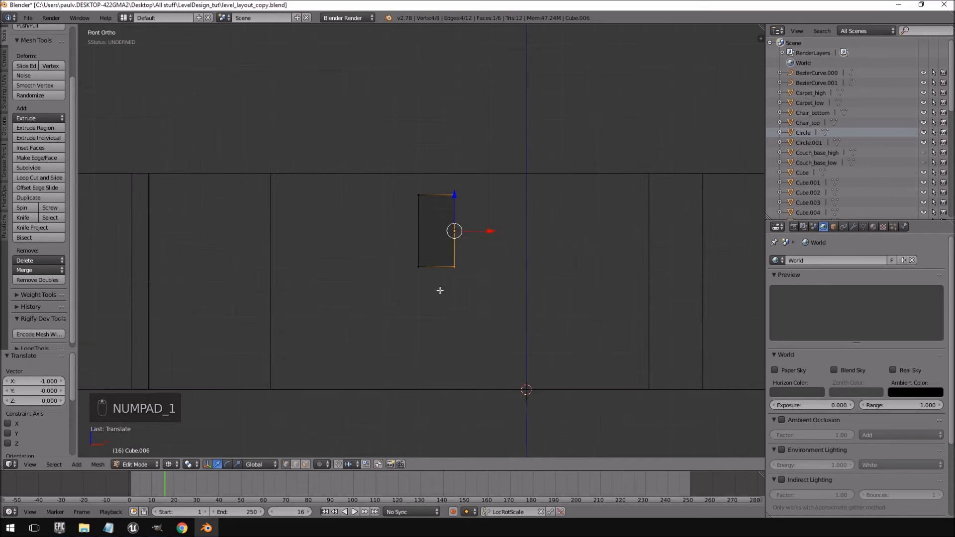
key("Tab")
key("Tab")
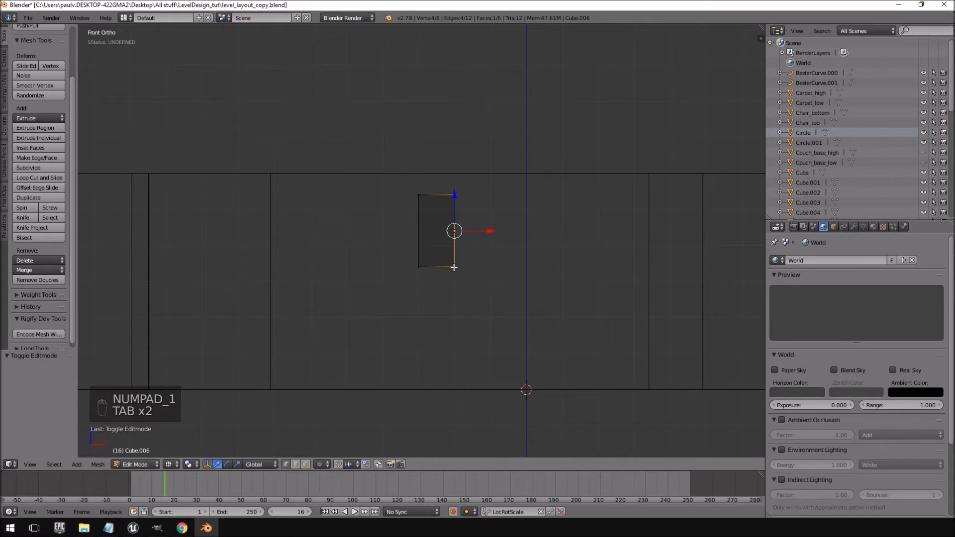
key("a")
key("a")
key("a")
right_click(489, 285)
key("g")
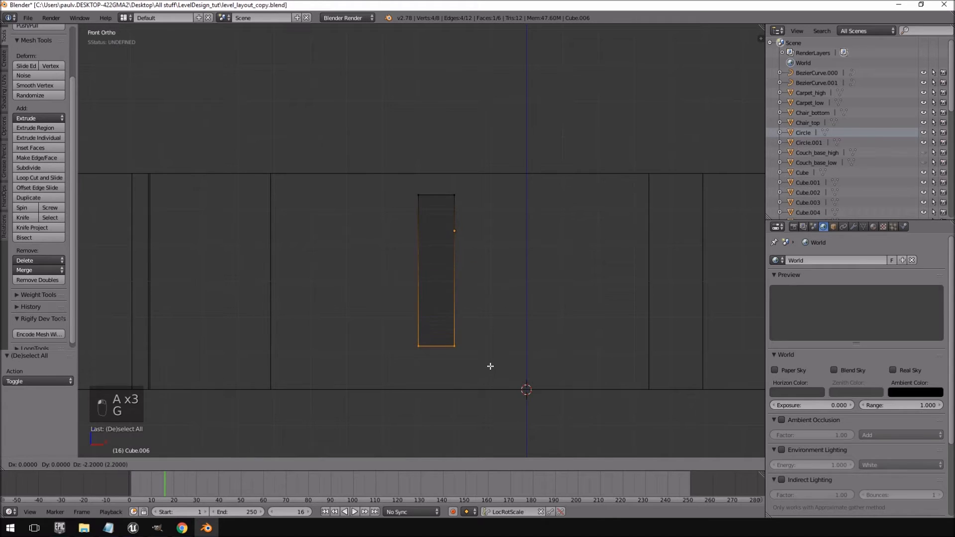
Lower the bottom vertices of the tall box, finishing with a further move of -0.1 along Z
left_click(491, 368)
right_click(489, 374, "ctrl")
key("ctrl+z")
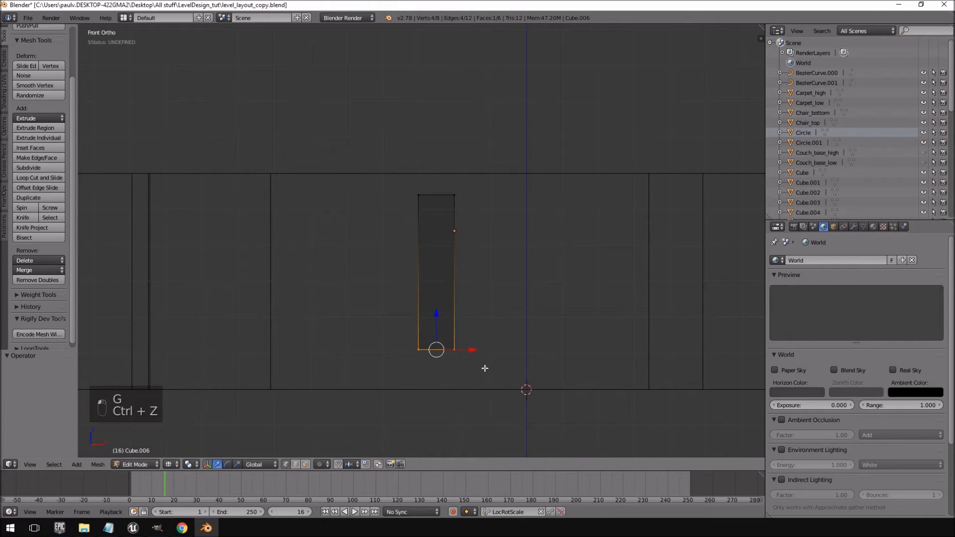
key("g")
left_click(484, 371)
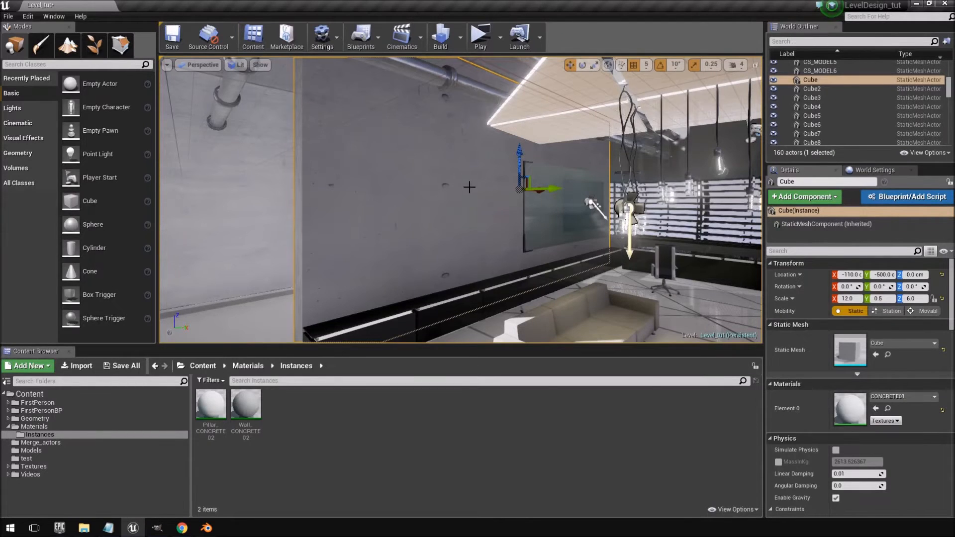
Compare with the wall in the Unreal level, then lower the box's top vertices by 1 unit along Z in Blender
key("alt+Tab")
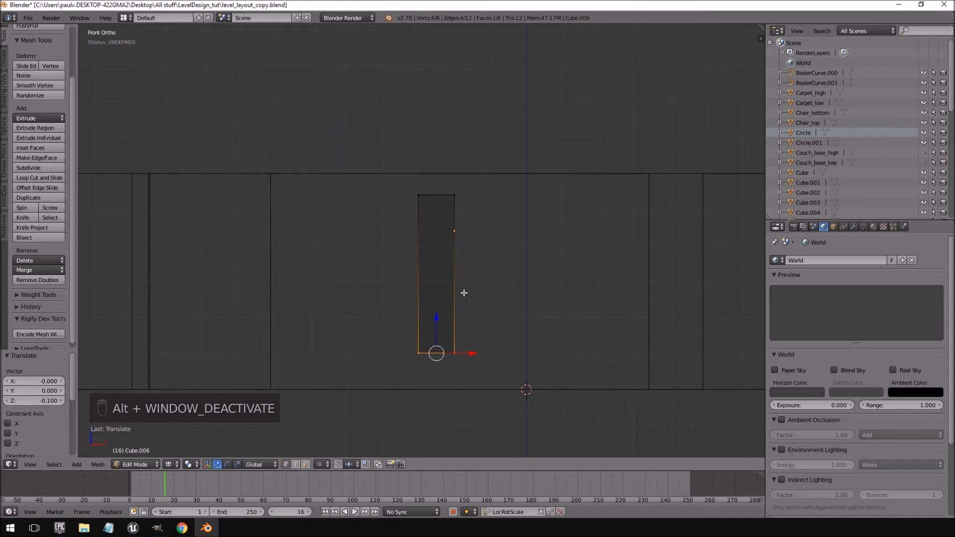
key("alt+Tab")
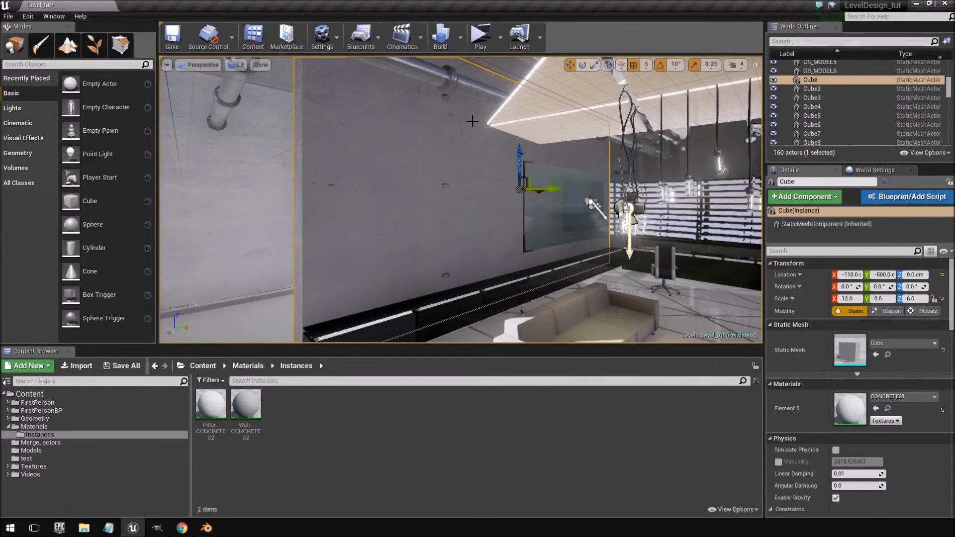
key("alt+Tab")
key("Tab")
key("a")
key("a")
key("Tab")
key("a")
mouse_move(493, 190)
left_mouse_down("ctrl")
mouse_move(403, 163)
mouse_move(492, 231)
left_mouse_up("ctrl")
key("g")
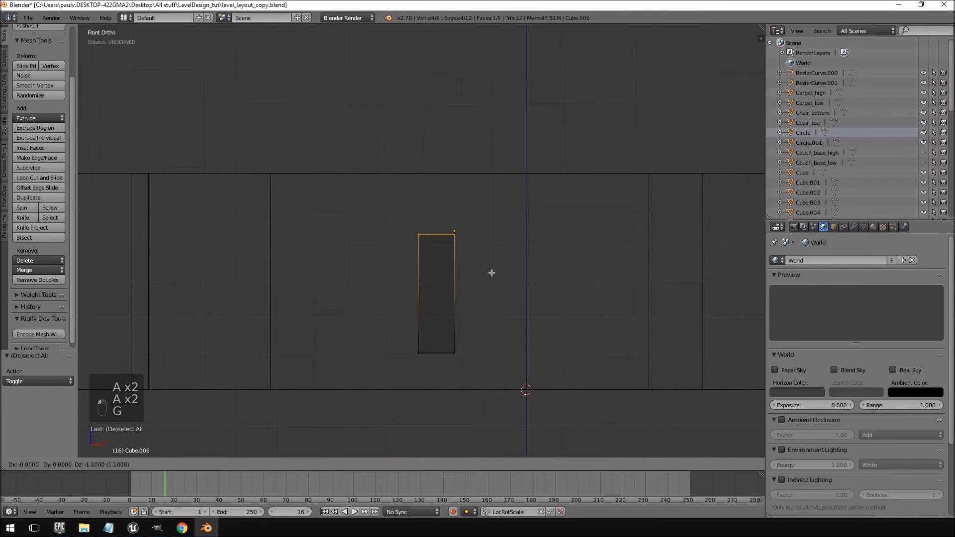
left_click(491, 268)
View the box from above, then switch to Unreal Editor and examine the end and base of the concrete wall
middle_click_drag(490, 267, 441, 284)
key("KP_7")
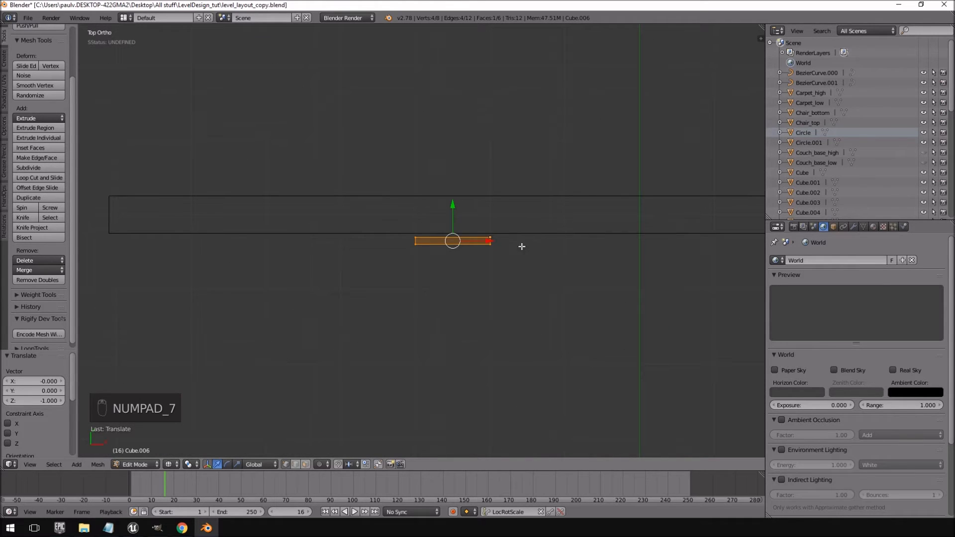
key("a")
key("a")
key("Tab")
key("Tab")
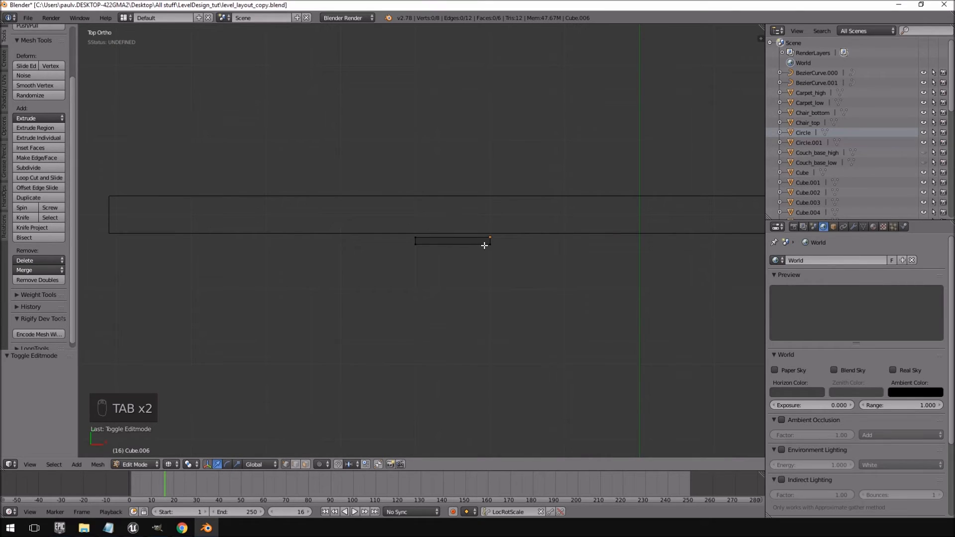
key("alt+Tab")
right_click_drag(461, 199, 377, 180)
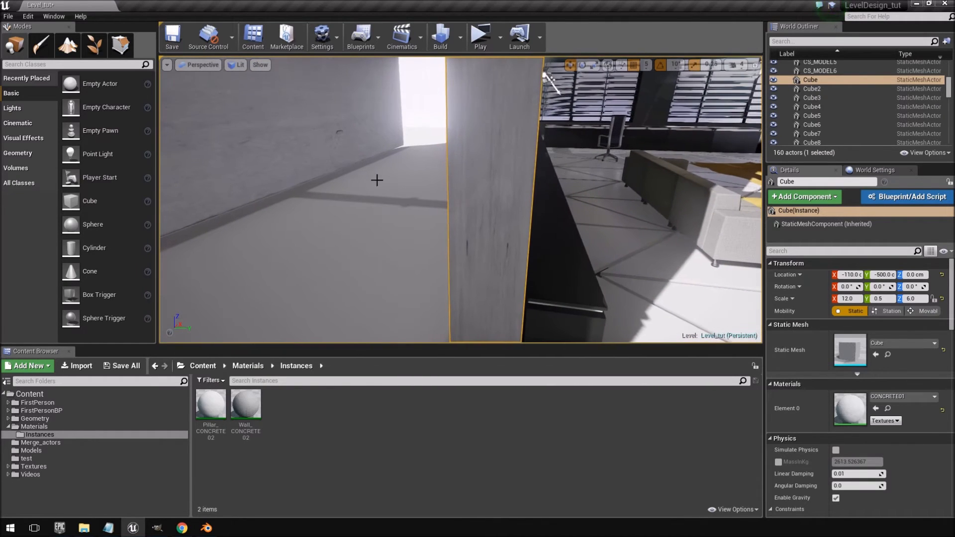
Return to Blender and narrow the box by moving the vertices of its +X side -0.5 along X
key("alt+Tab")
key("a")
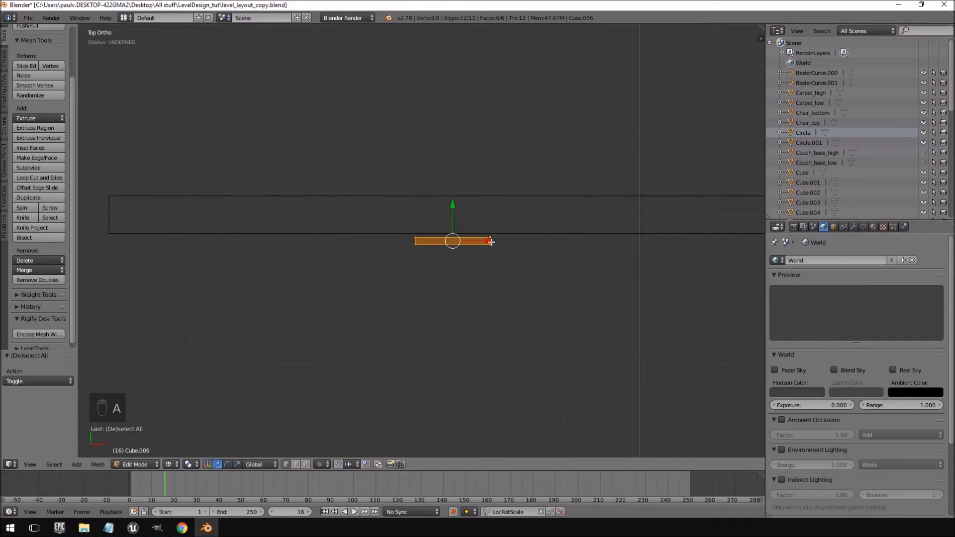
key("a")
scroll(124, 227, "up", 4)
mouse_move(606, 193)
left_mouse_down("ctrl")
mouse_move(529, 288)
mouse_move(590, 305)
left_mouse_up("ctrl")
key("g")
left_click(518, 303)
middle_click_drag(518, 303, 514, 286)
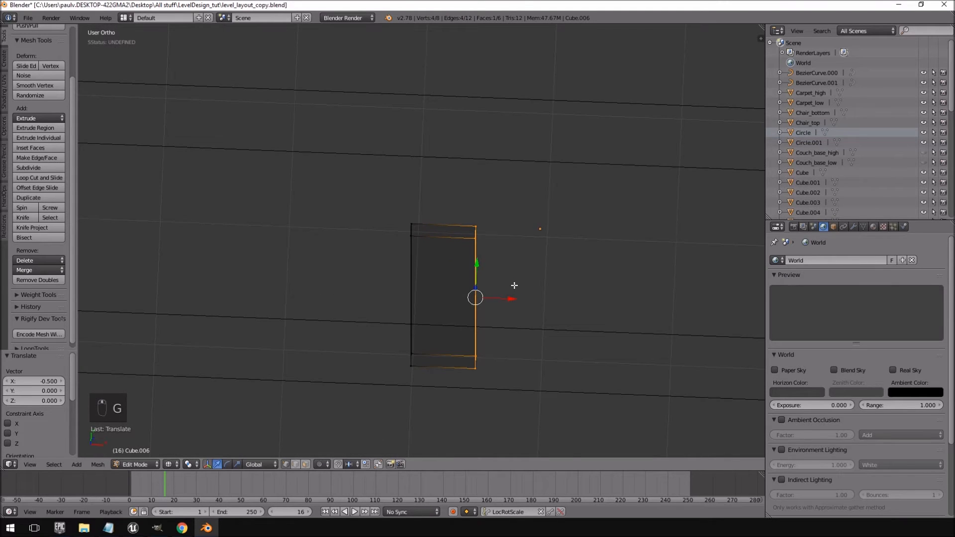
key("KP_1")
key("KP_7")
key("Tab")
key("Tab")
key("a")
key("a")
key("a")
key("a")
key("a")
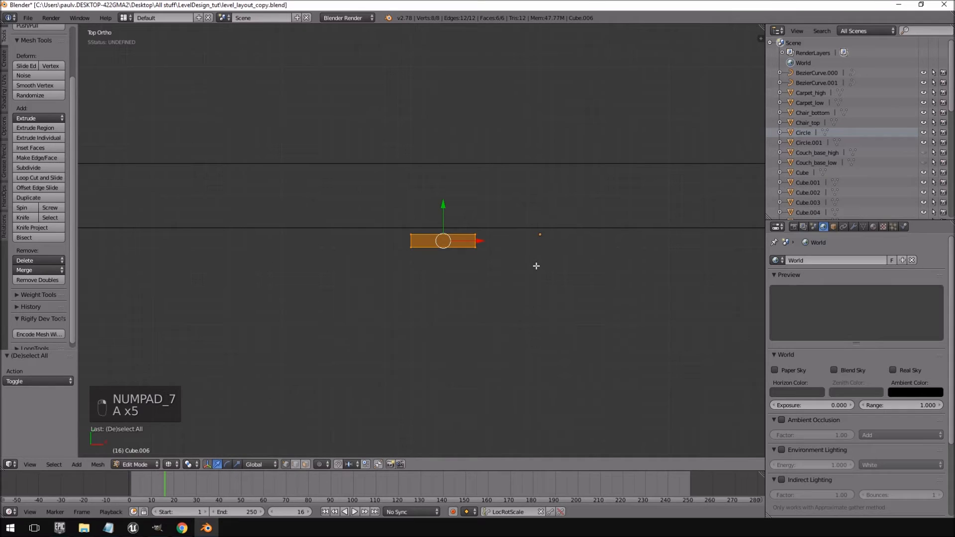
key("r")
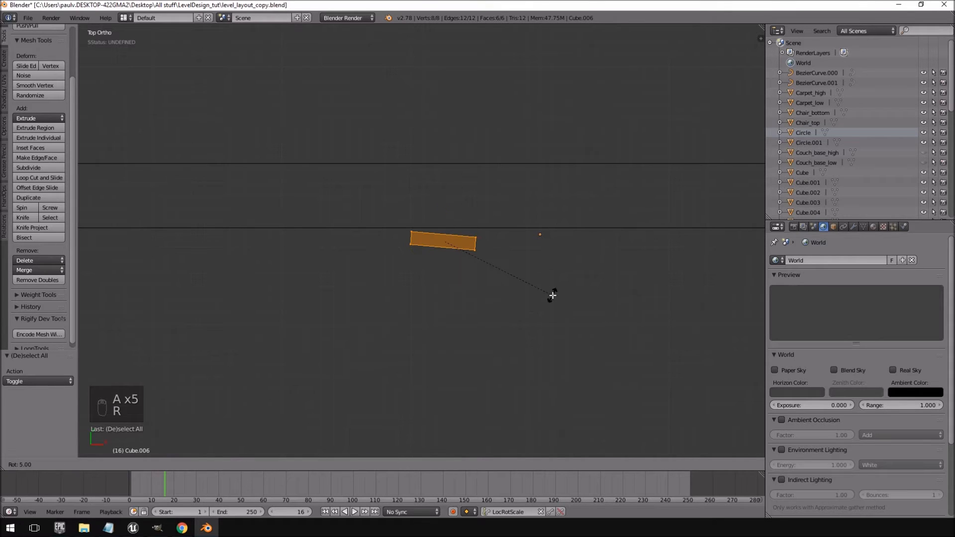
right_click(553, 296)
View the box from the front, then switch to Unreal Editor and examine the surface of the concrete wall
middle_click_drag(553, 296, 423, 275)
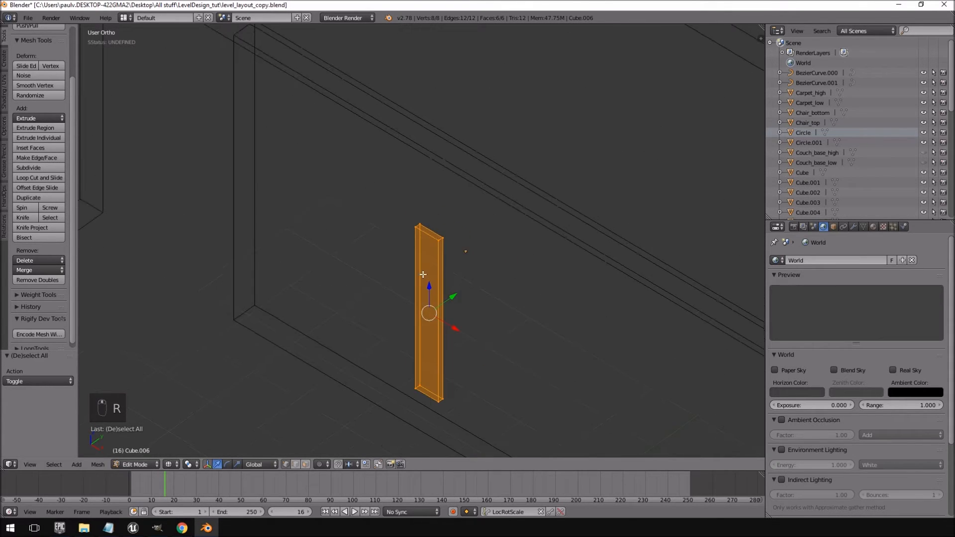
key("KP_1")
key("alt+Tab")
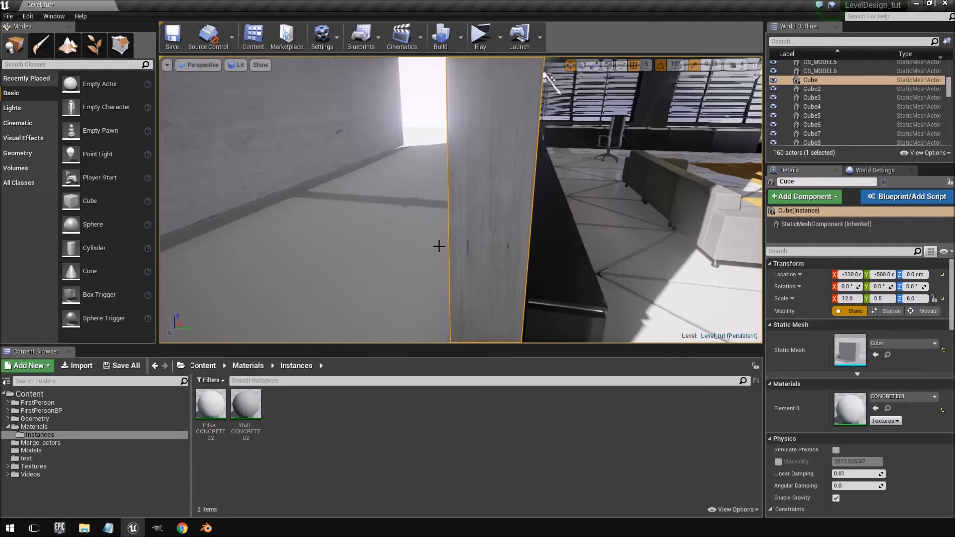
scroll(540, 217, "up", 3)
scroll(539, 216, "down", 4)
right_click_drag(539, 217, 521, 205)
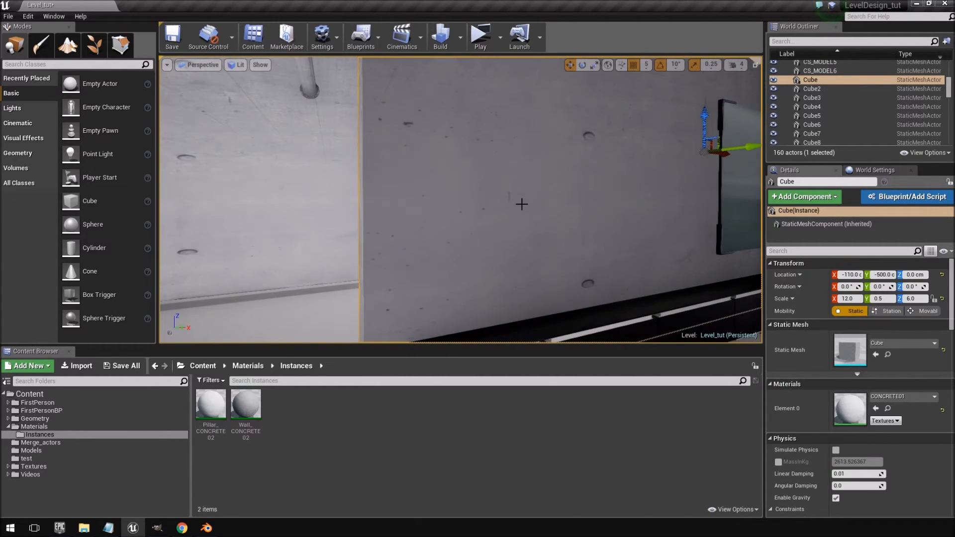
Return to Blender and add a horizontal loop cut around the box, slid close to its top end
key("alt+Tab")
middle_click_drag(465, 259, 476, 219)
key("KP_1")
scroll(474, 304, "up", 6)
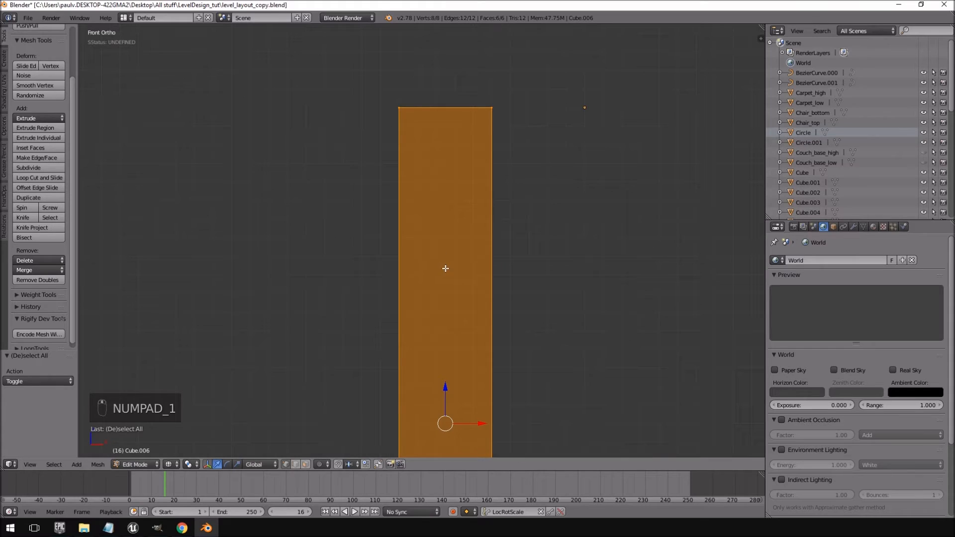
key("a")
middle_click_drag(480, 292, 469, 134, "shift")
scroll(471, 149, "down", 5)
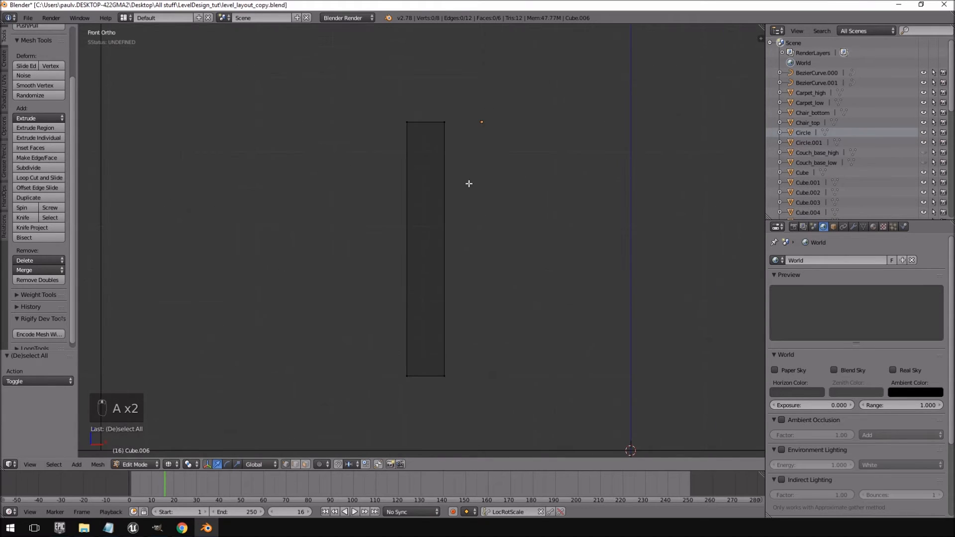
key("ctrl+r")
left_click(417, 249)
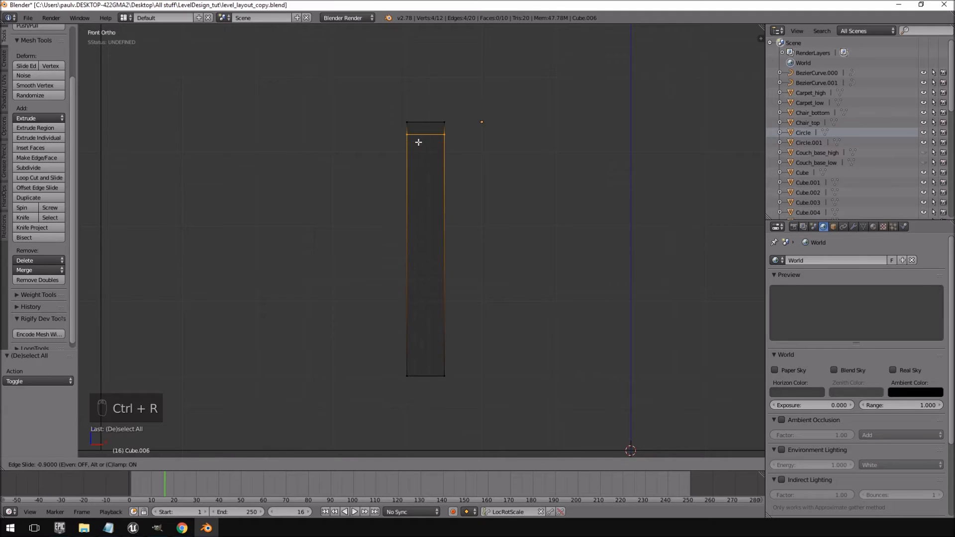
left_click(418, 148)
Move the new edge loop slightly upward and snap it to the grid
scroll(425, 144, "up", 8)
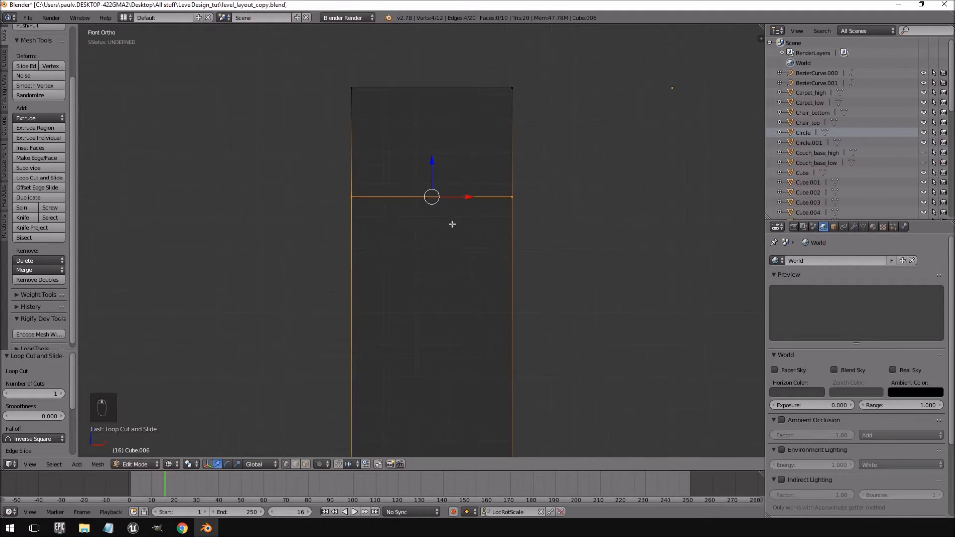
key("shift+s")
left_click(439, 210)
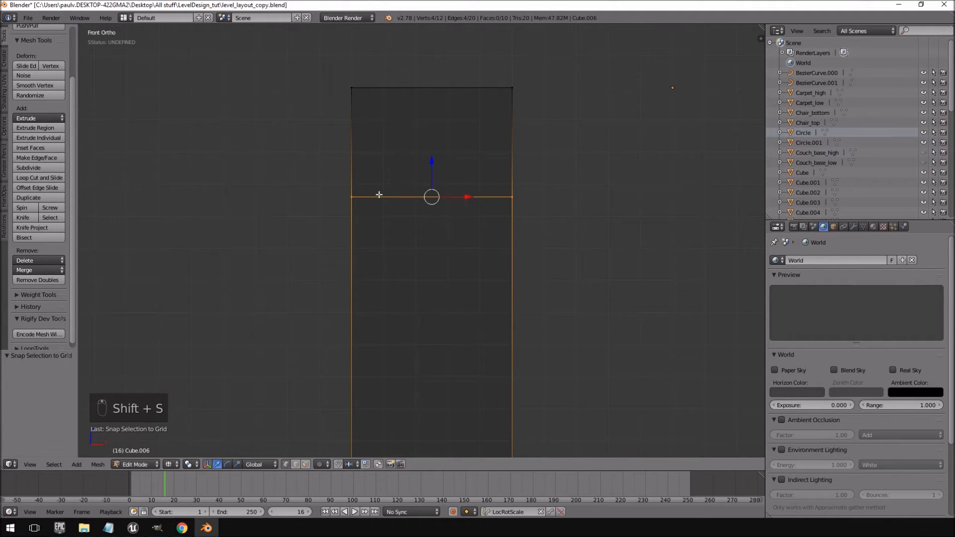
key("g")
left_click(412, 187)
key("shift+s")
left_click(459, 226)
scroll(459, 226, "down", 4)
key("shift+s")
left_click(459, 225)
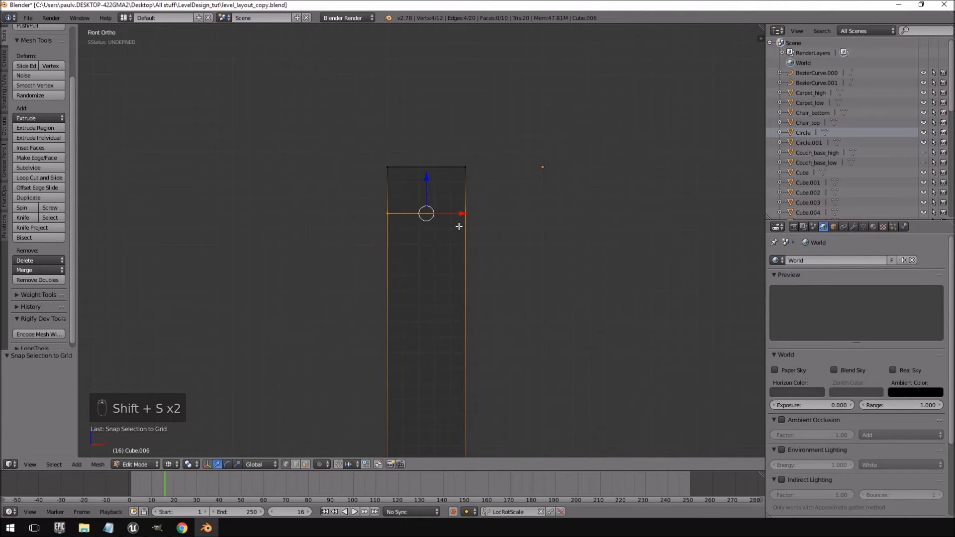
Add a second horizontal loop cut around the box, slid up to just below the first loop
scroll(408, 329, "down", 3)
key("ctrl+r")
left_click(409, 330)
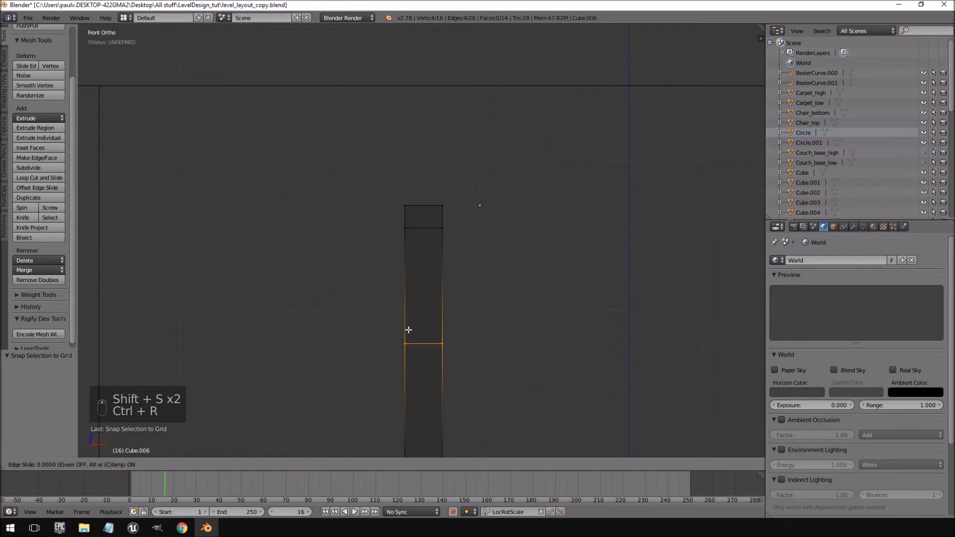
left_click_drag(414, 310, 418, 261)
left_click(421, 226)
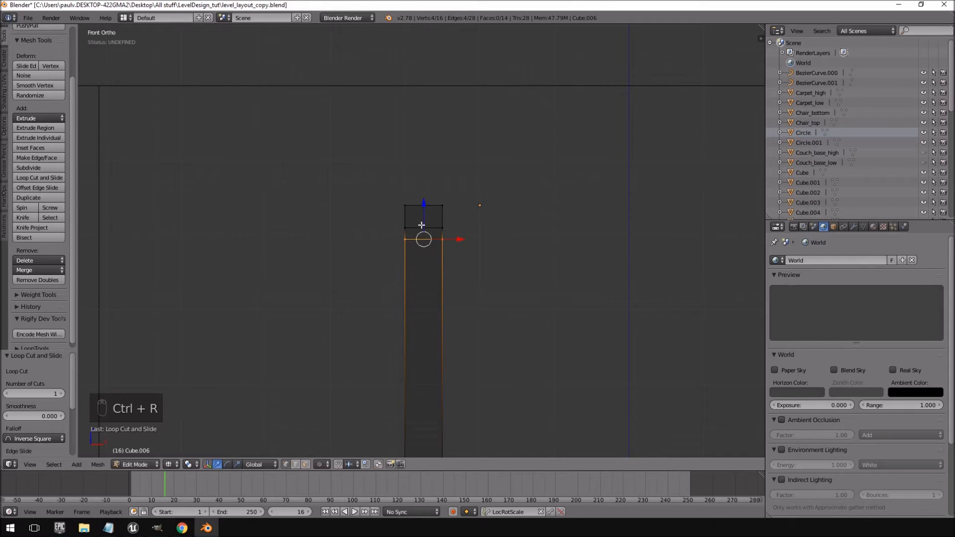
Raise the second edge loop 0.05 along Z and snap it to the grid
scroll(422, 228, "up", 7)
key("g")
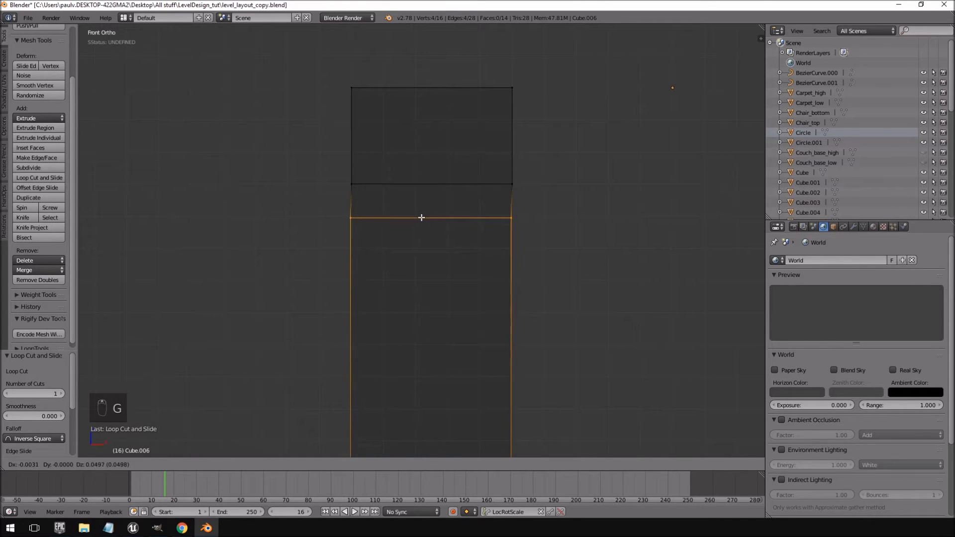
right_click(421, 217)
left_click_drag(433, 199, 432, 185)
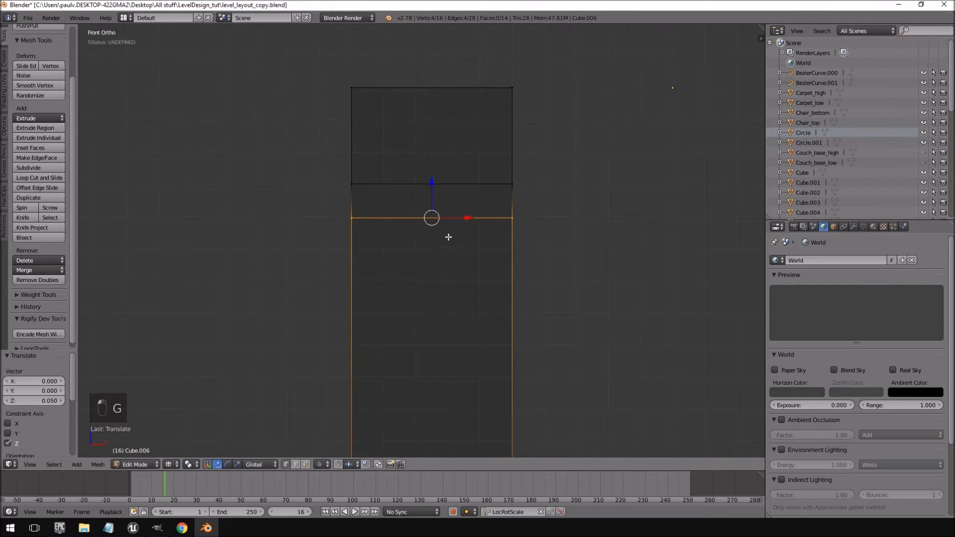
key("shift+s")
left_click(449, 237)
Extrude the front face between the two edge loops and move it -1 along Y
mouse_move(449, 237)
middle_mouse_down()
mouse_move(390, 251)
mouse_move(378, 267)
mouse_move(448, 255)
middle_mouse_up()
right_click(387, 214)
right_click(388, 220)
middle_click_drag(390, 221, 421, 238)
right_click(467, 232, "shift")
right_click(471, 214, "shift")
middle_click_drag(472, 214, 561, 230)
key("e")
right_click(561, 229)
left_click_drag(394, 217, 404, 220)
left_click_drag(467, 232, 524, 239)
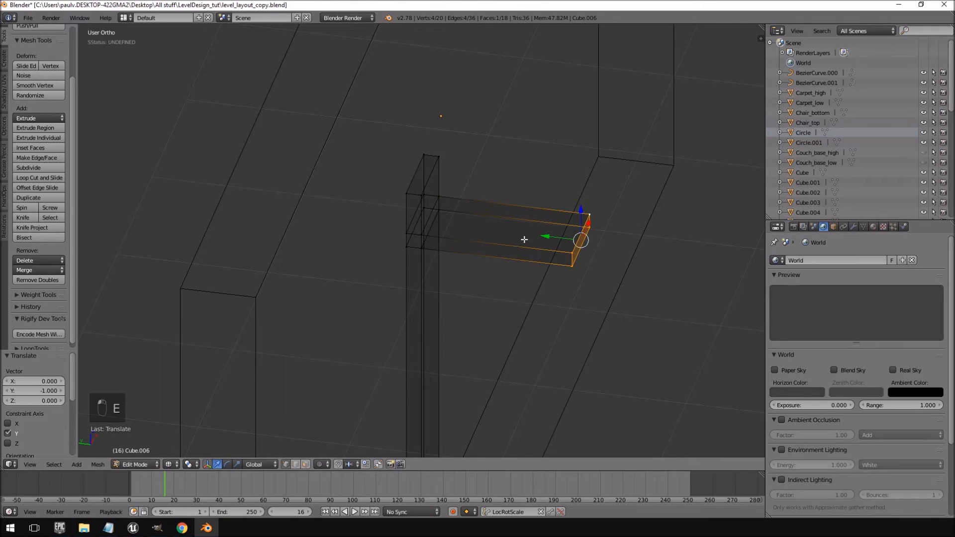
Shorten the protruding ledge by moving its end face 0.6 along Y in the side view
key("KP_3")
key("g")
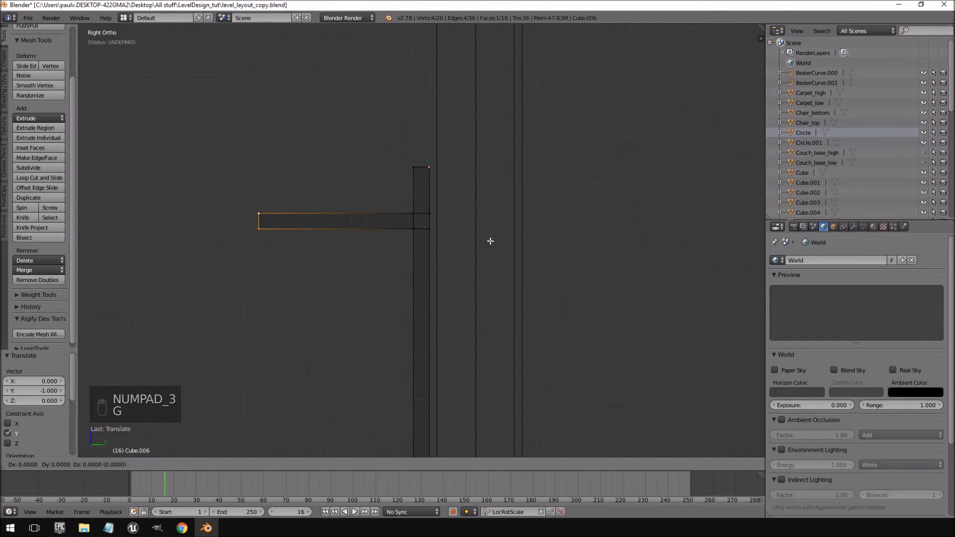
left_click(589, 242)
middle_click_drag(589, 241, 491, 109)
key("KP_1")
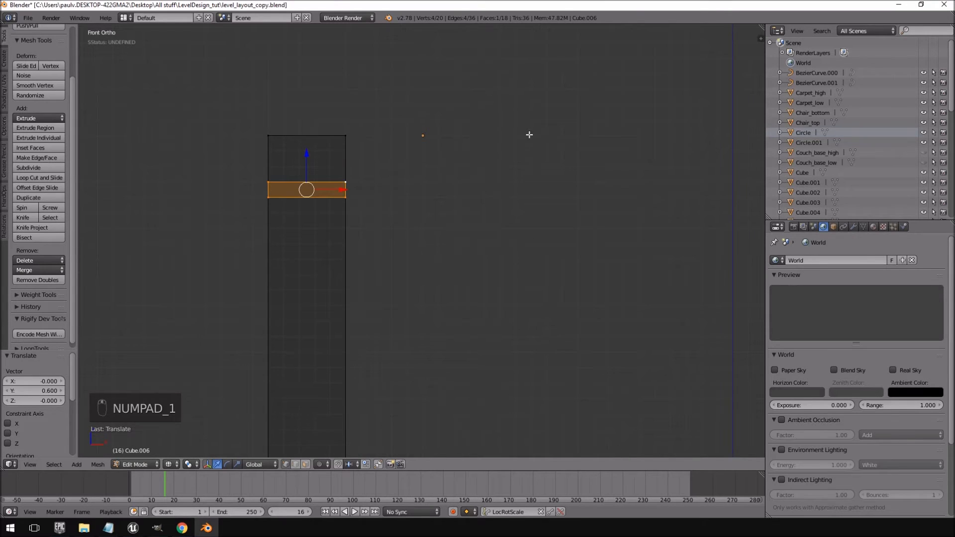
Try to extrude the whole ledge section downward to make a second ledge along the box
scroll(471, 241, "down", 4)
middle_click_drag(471, 241, 504, 204)
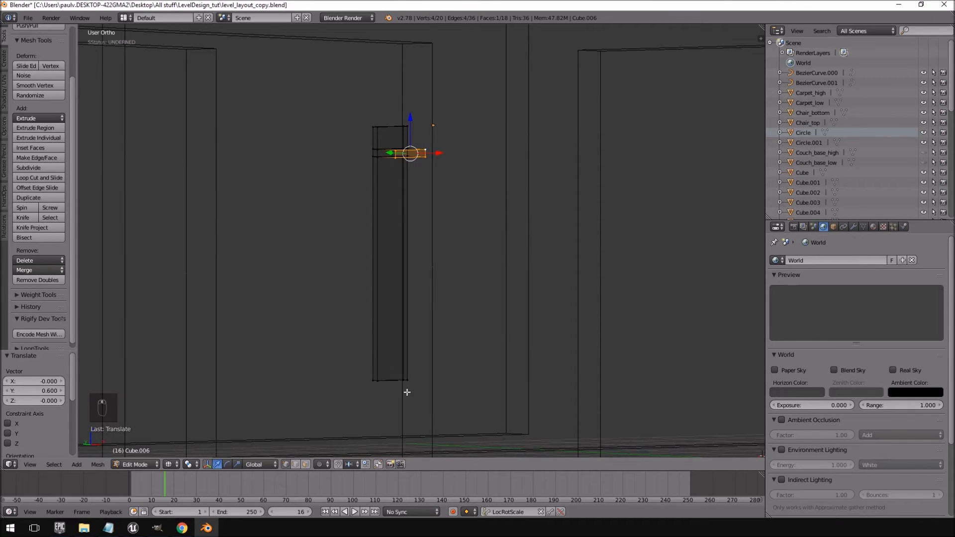
key("a")
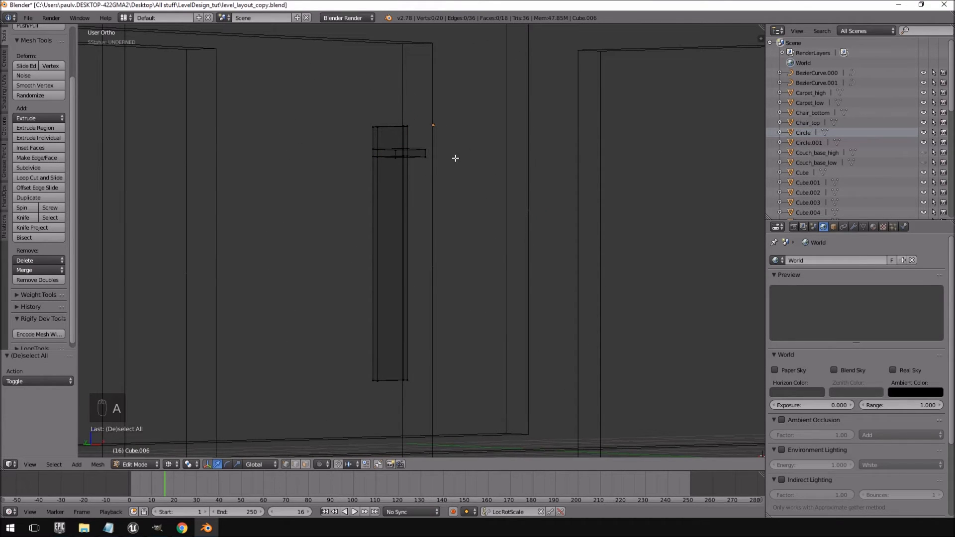
left_click_drag(366, 144, 486, 189, "ctrl")
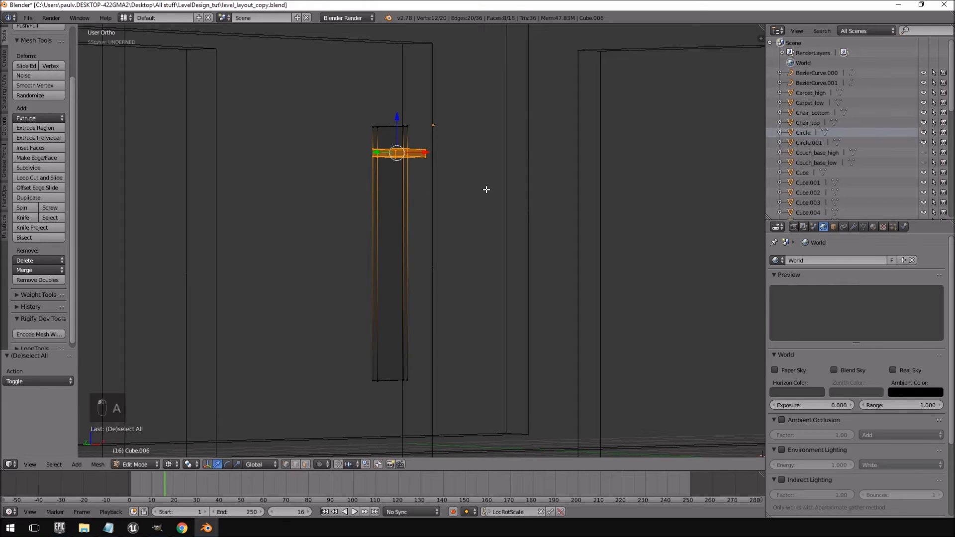
key("e")
left_click(484, 266)
middle_click_drag(484, 267, 374, 278)
key("a")
middle_click_drag(474, 365, 589, 341)
key("ctrl+z")
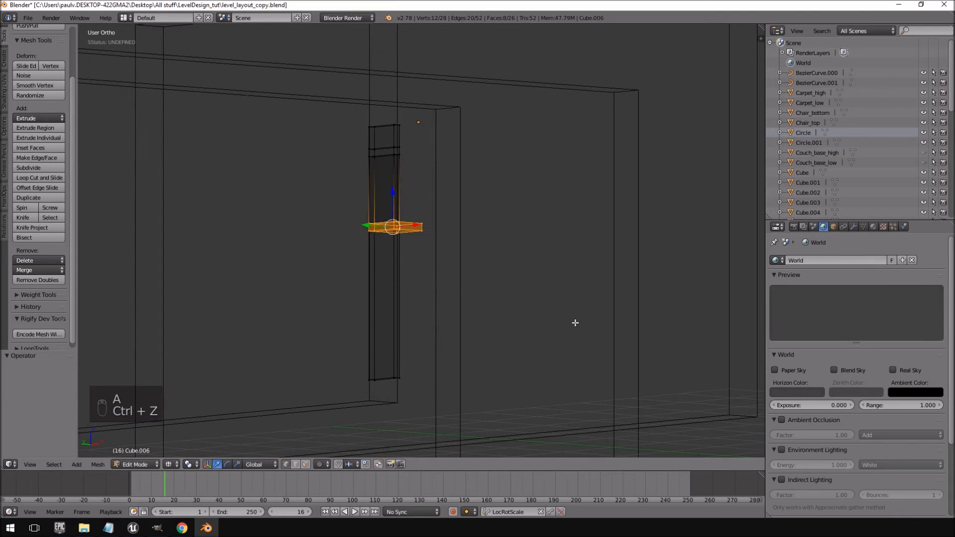
key("ctrl+z")
Retry extruding the ledge section by about 1 unit, then undo the extrusion
middle_click_drag(476, 249, 521, 245)
key("e")
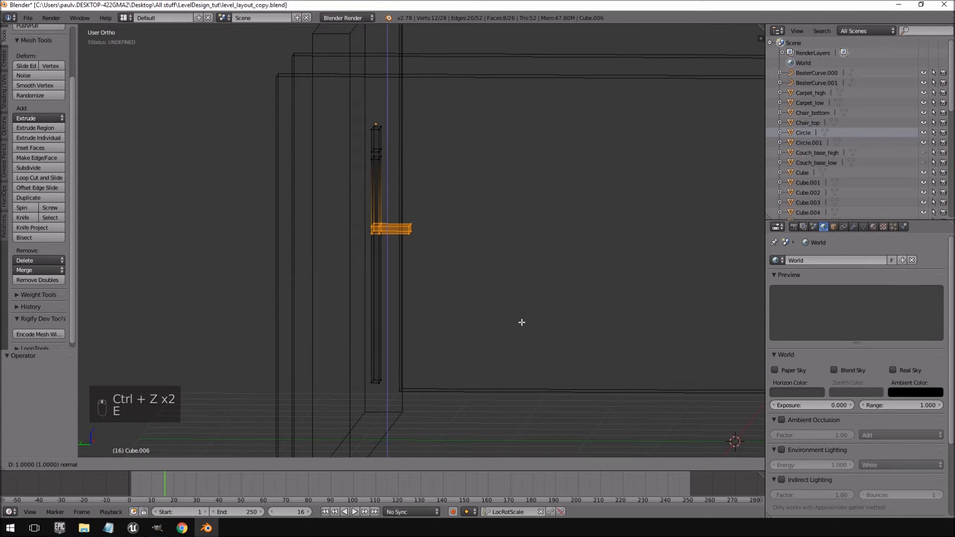
left_click(521, 327)
middle_click_drag(520, 327, 352, 224)
key("ctrl+z")
Duplicate the protruding ledge and move the copy -1 along Z down the panel
scroll(405, 231, "up", 6)
scroll(404, 231, "up", 1)
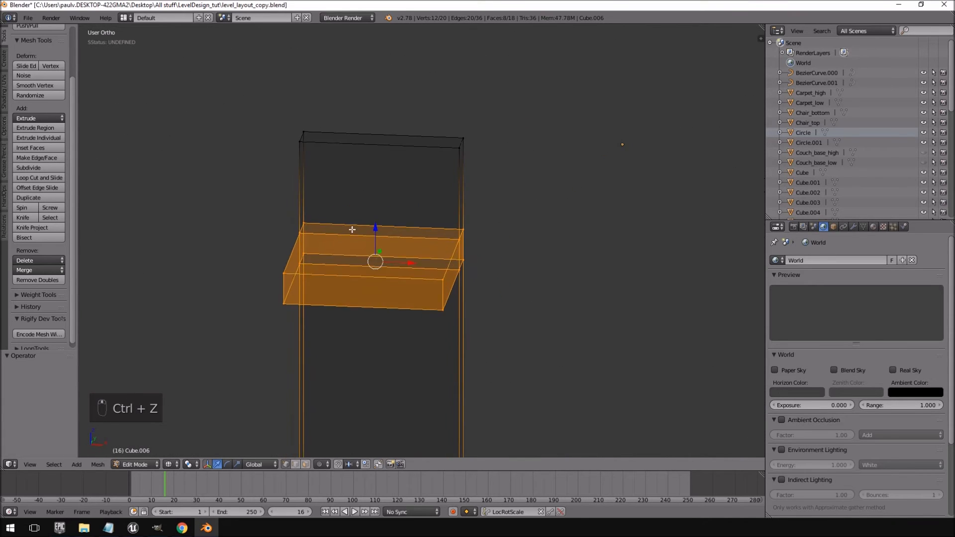
scroll(423, 268, "down", 8)
middle_click_drag(436, 271, 427, 294, "shift")
scroll(349, 216, "up", 5)
right_click(375, 215)
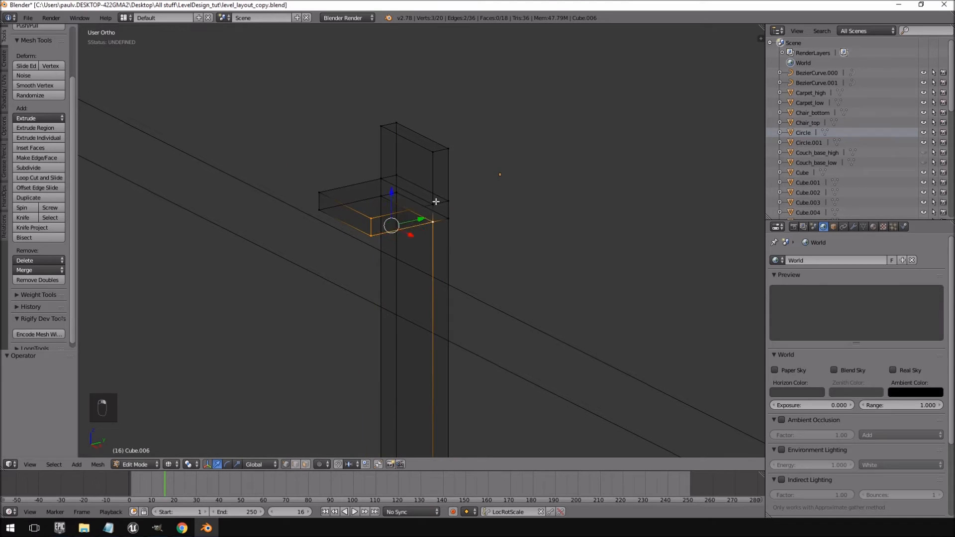
middle_click_drag(360, 204, 453, 206)
scroll(457, 217, "down", 3)
middle_click_drag(396, 275, 464, 264)
middle_click_drag(470, 242, 487, 127, "shift")
key("shift+d")
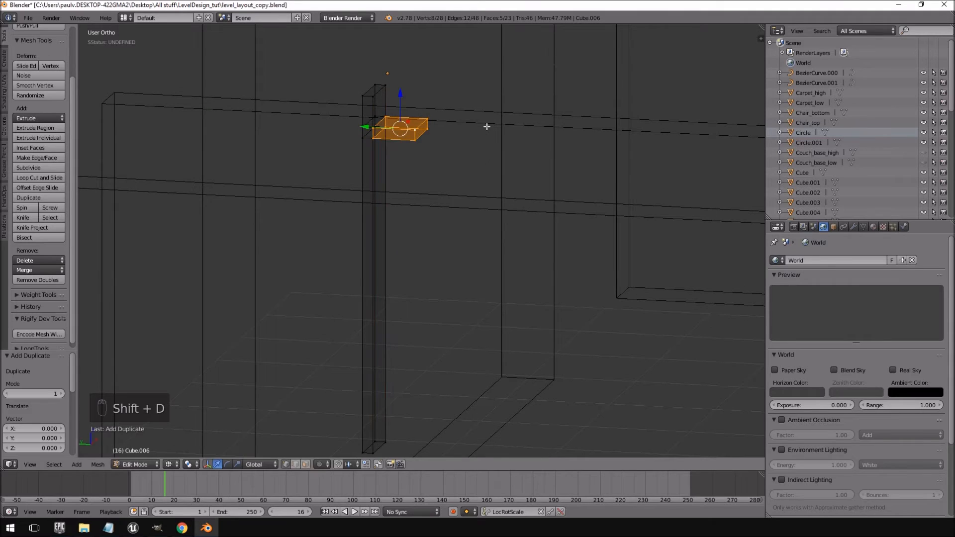
left_click_drag(402, 96, 411, 182, "ctrl")
middle_click_drag(443, 184, 373, 189)
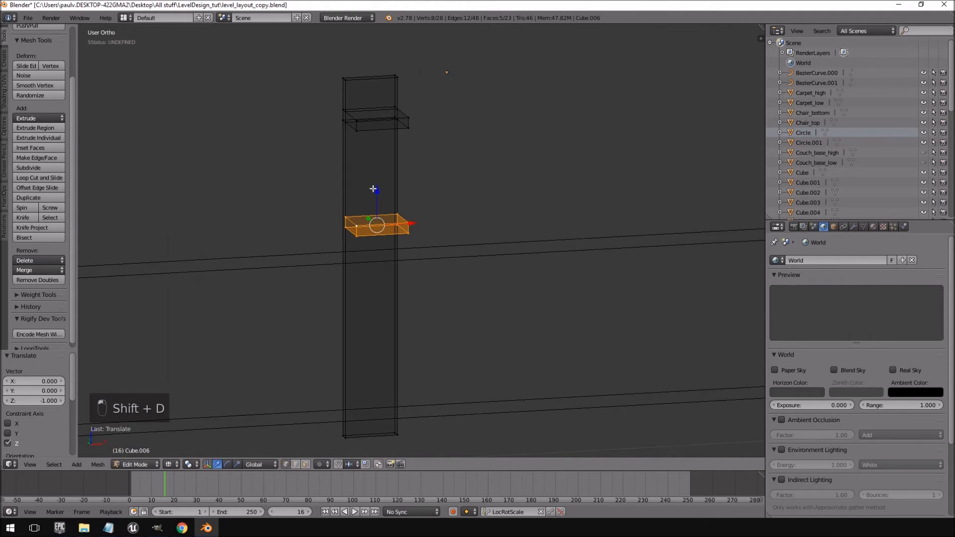
Try to lower the duplicated ledge further along Z, undo it, and try nudging the copy upward
left_click_drag(376, 189, 382, 256, "ctrl")
middle_click_drag(383, 255, 343, 223)
key("ctrl+z")
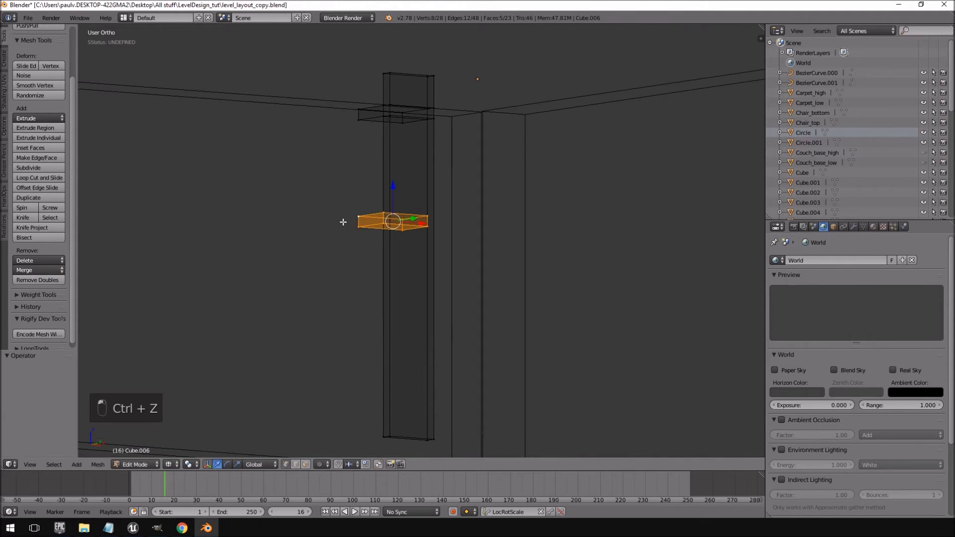
left_click_drag(393, 187, 398, 140, "ctrl")
Switch the mesh selection mode to faces for editing the panel's upper end
middle_click_drag(460, 139, 413, 149)
middle_click_drag(420, 158, 339, 319, "shift")
scroll(369, 281, "up", 8)
scroll(339, 294, "down", 2)
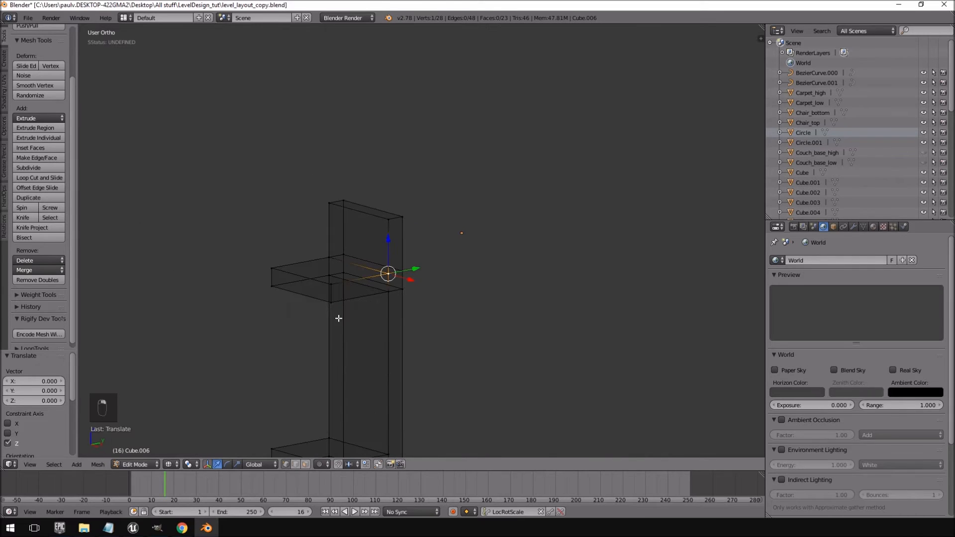
scroll(392, 297, "down", 5)
right_click(391, 295)
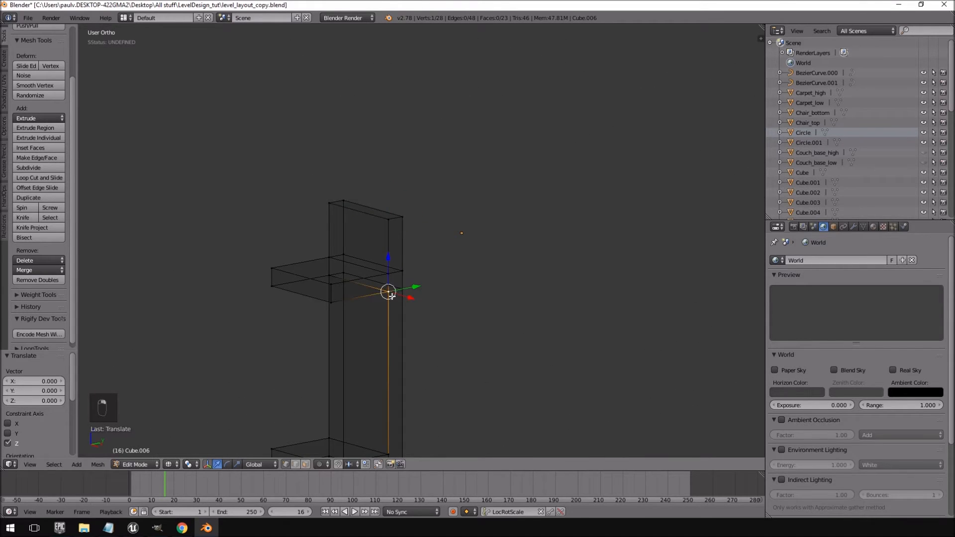
right_click(398, 273)
left_click(305, 465)
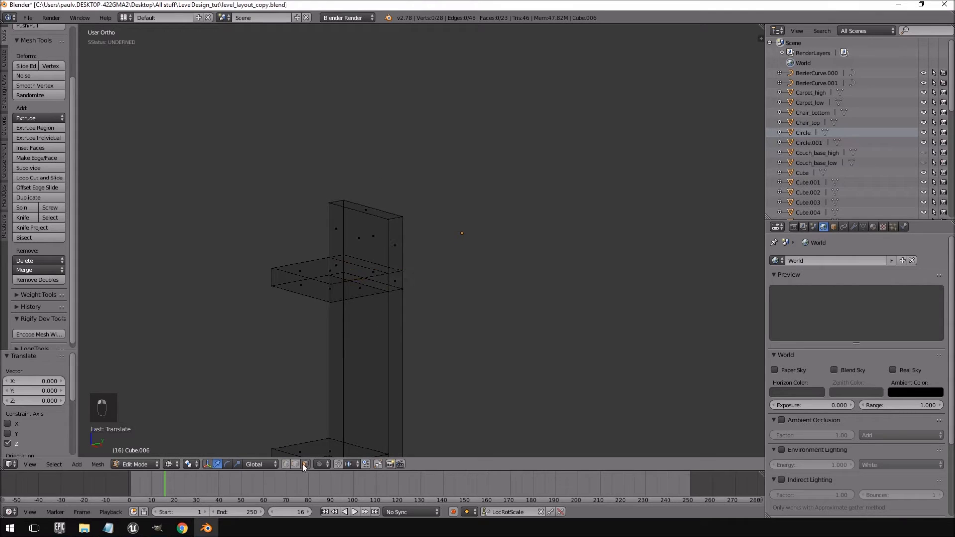
Delete the panel's faces above the upper ledge and the small side face at the ledge's height
right_click(372, 235, "shift")
key("z")
middle_click_drag(372, 229, 415, 239)
right_click(386, 243, "shift")
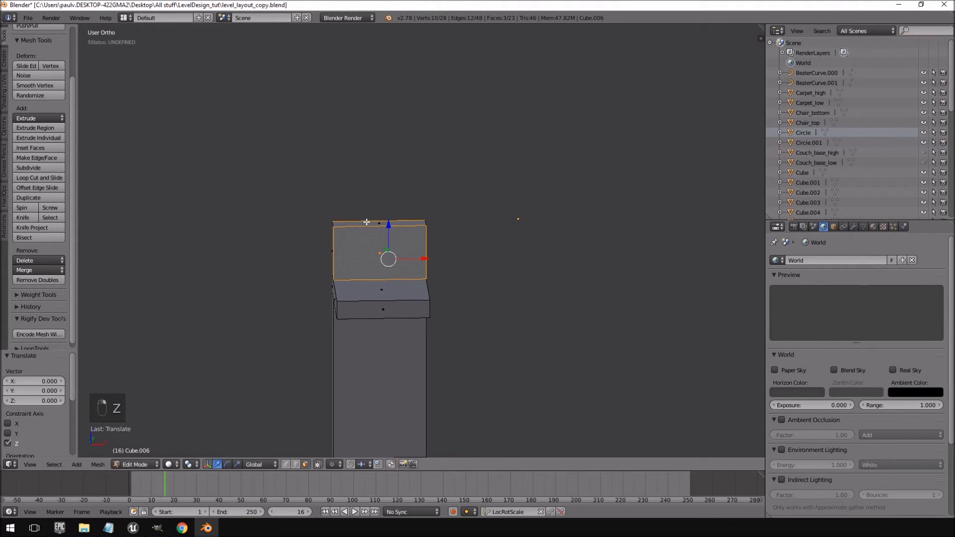
middle_click_drag(392, 230, 448, 243)
right_click(373, 271, "shift")
right_click(369, 301, "shift")
middle_click_drag(370, 303, 346, 265)
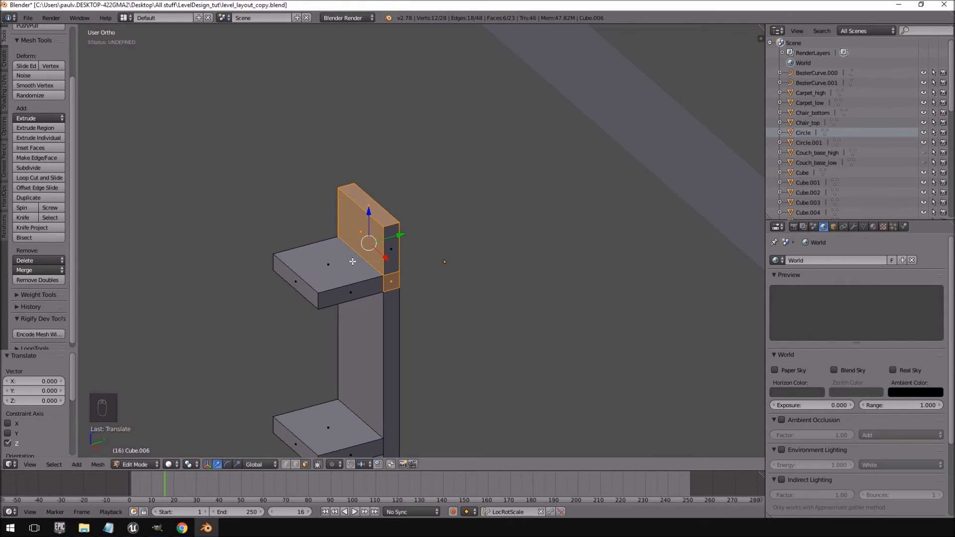
key("Delete")
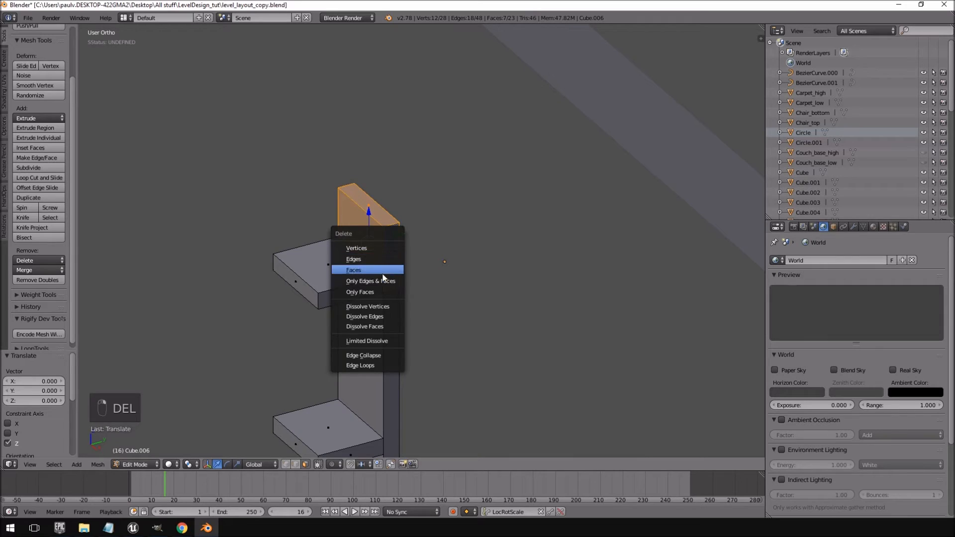
left_click(384, 269)
Hide the walls object and return to editing the panel's mesh
key("Tab")
key("Tab")
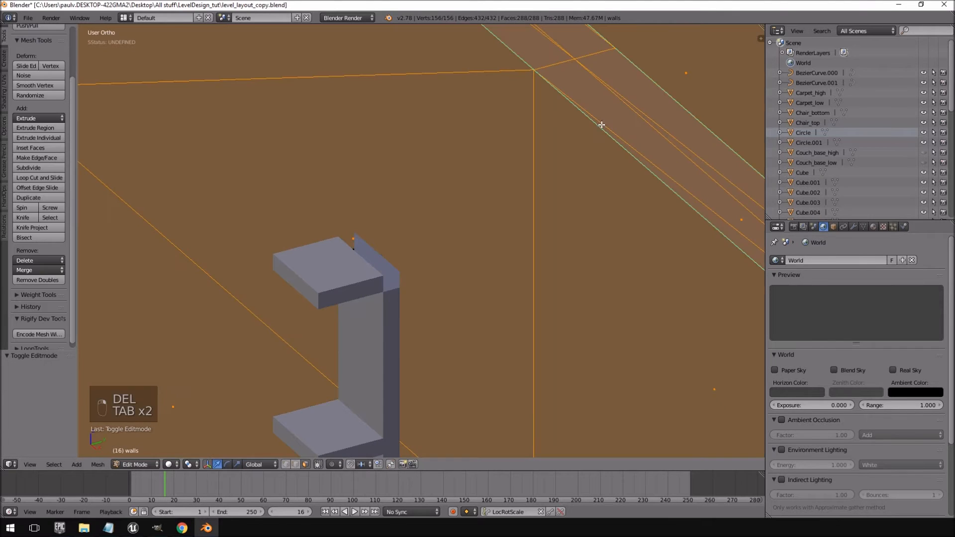
key("Tab")
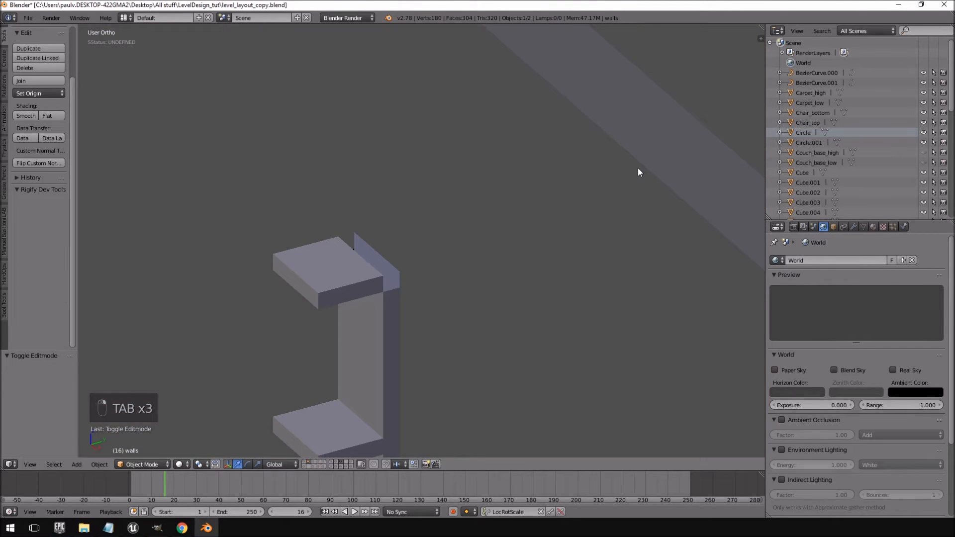
key("h")
key("Tab")
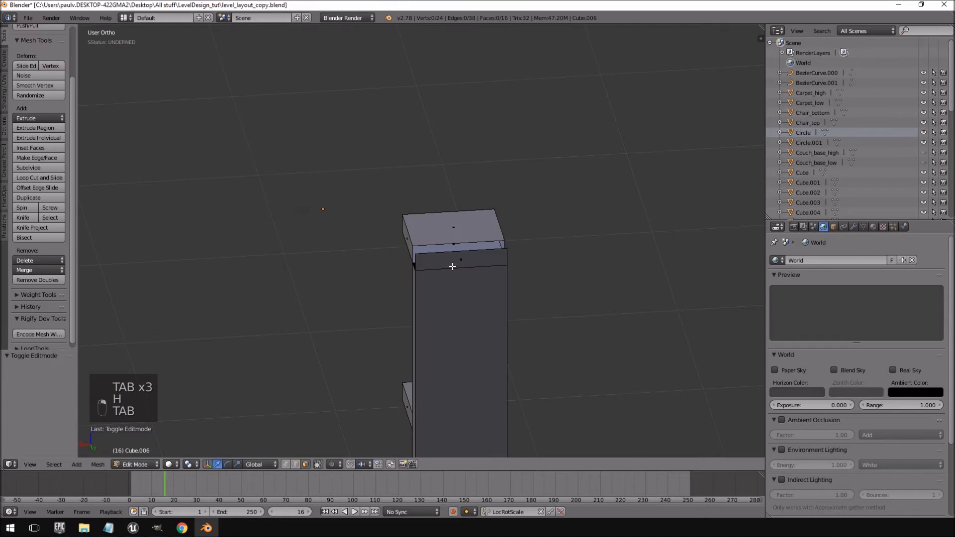
Delete the leftover back face of the panel behind the upper ledge
scroll(453, 267, "up", 2)
right_click(453, 267)
key("Delete")
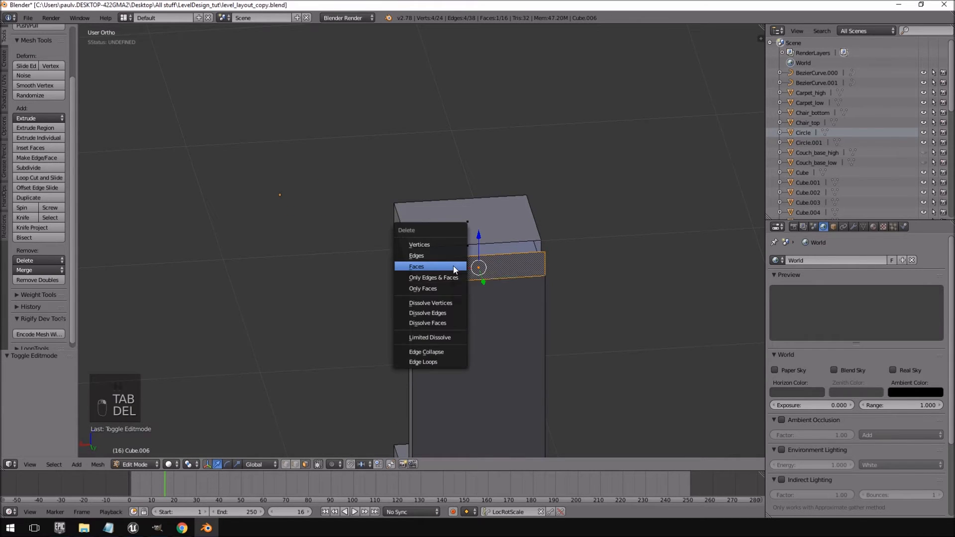
left_click(453, 268)
Fill the open upper end of the upright panel with a face across its four corner vertices
scroll(505, 277, "down", 2)
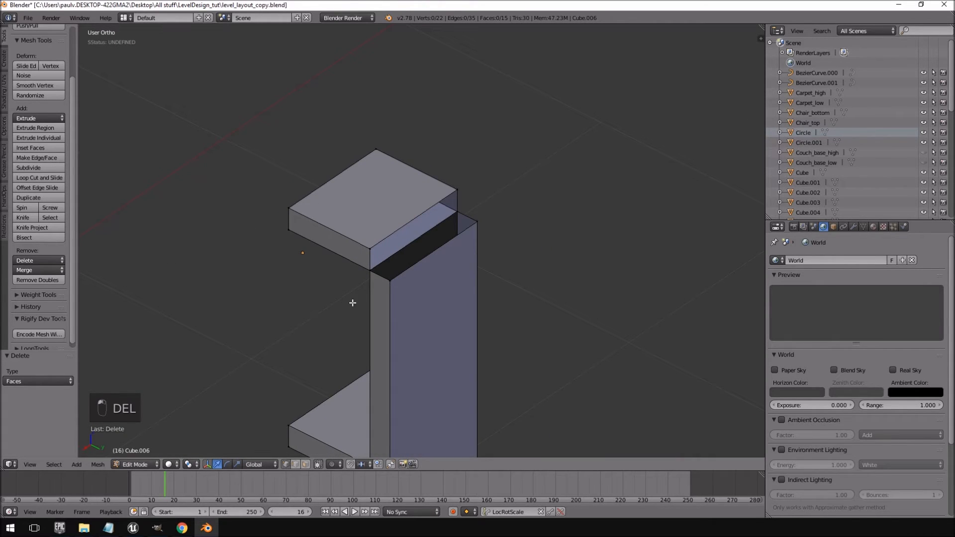
right_click(372, 270)
right_click(465, 217, "shift")
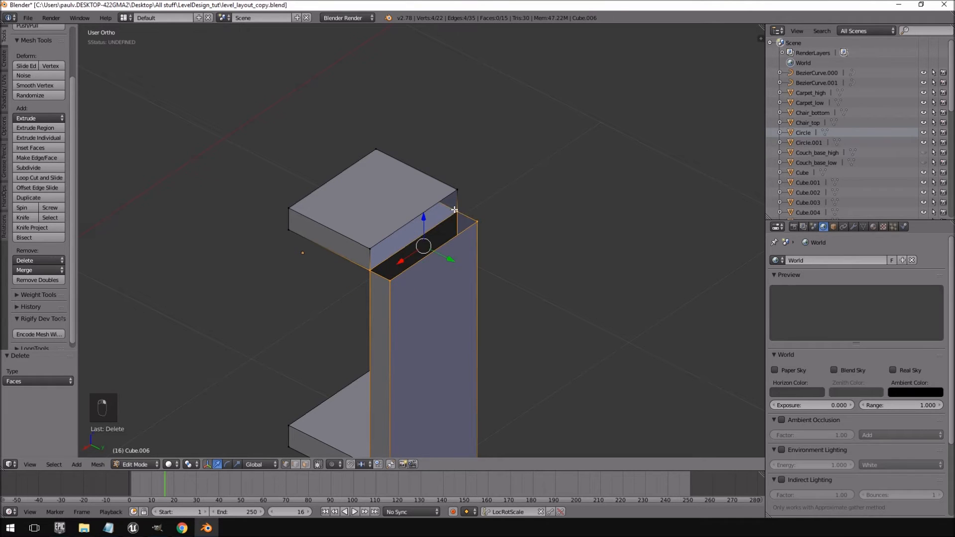
key("f")
middle_click_drag(347, 355, 421, 169, "shift")
key("Tab")
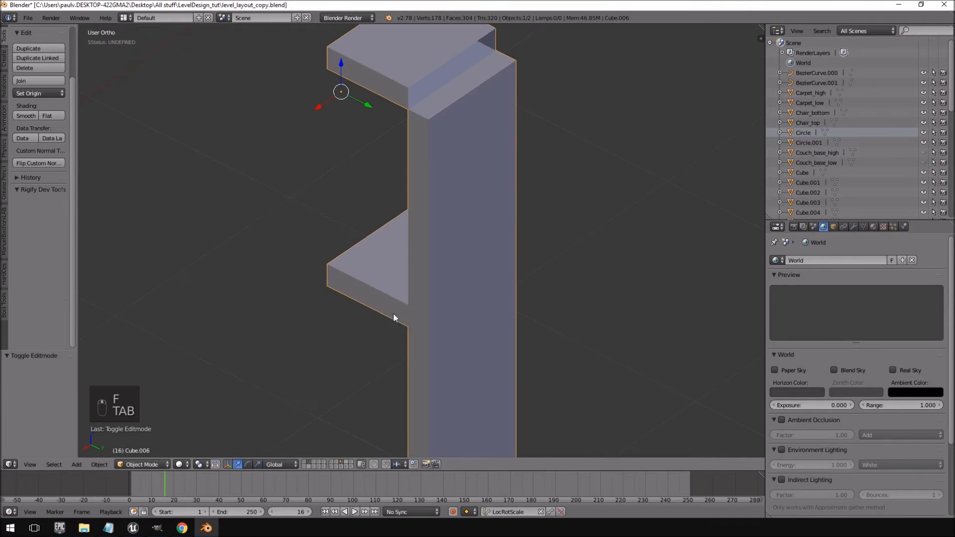
key("Tab")
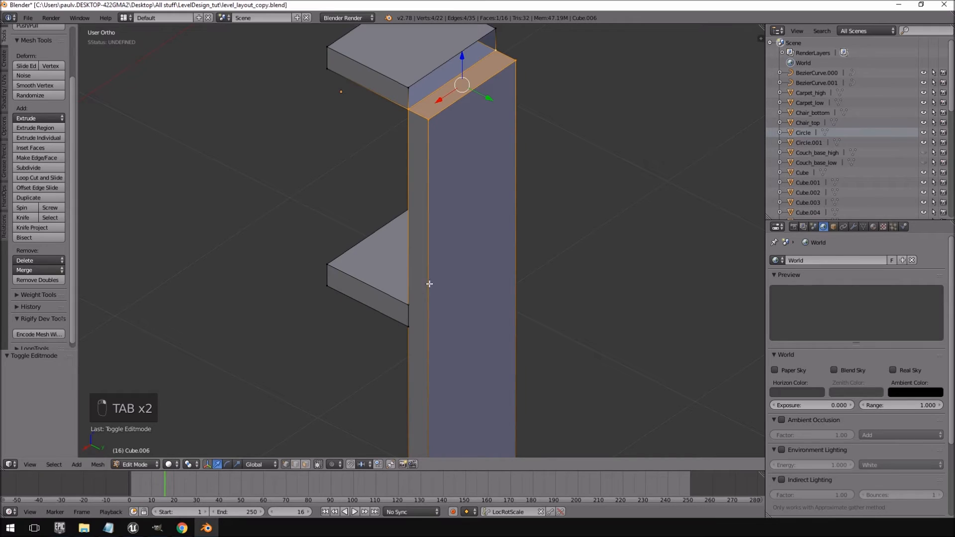
Examine in wireframe how the lower and upper ledges are linked to the panel's geometry
right_click(347, 269)
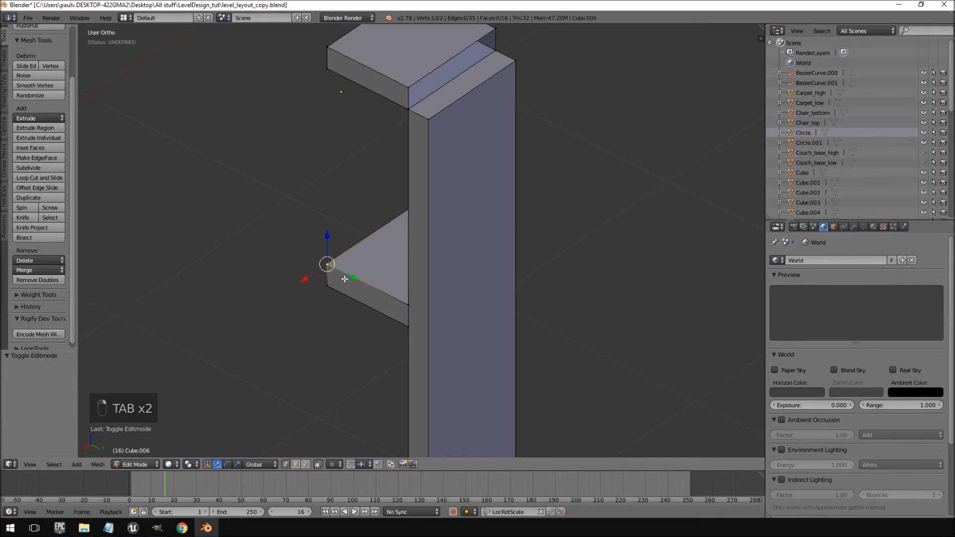
key("ctrl+l")
key("z")
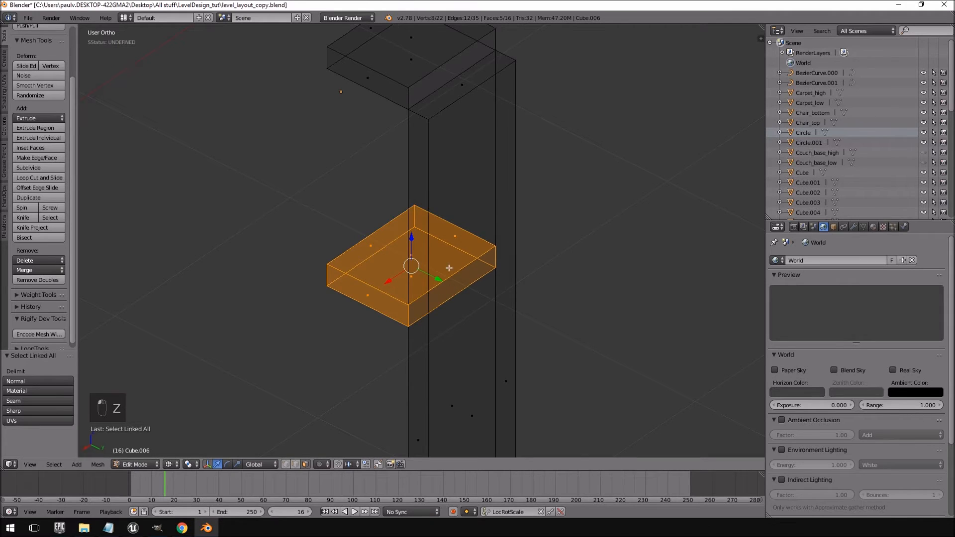
middle_click_drag(449, 268, 474, 141)
right_click(362, 112)
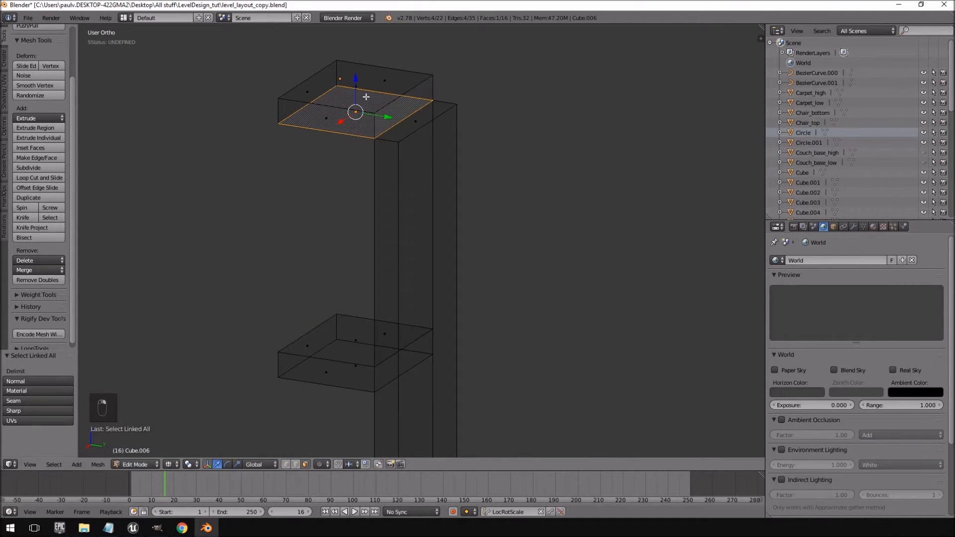
key("Tab")
key("Tab")
key("a")
key("a")
key("a")
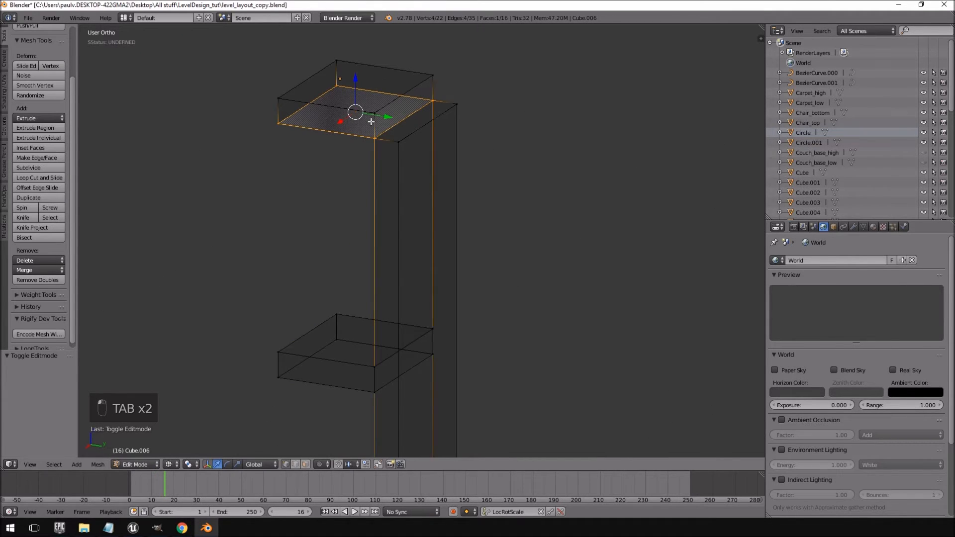
Separate the upper ledge from the panel mesh into its own object
mouse_move(471, 58)
left_mouse_down("ctrl")
mouse_move(185, 174)
mouse_move(356, 196)
left_mouse_up("ctrl")
right_click(405, 142, "shift")
key("p")
left_click(406, 144)
key("Tab")
Join the separated ledge and the panel back into one object and reopen its mesh for editing
middle_click_drag(353, 154, 372, 181)
right_click(292, 144, "shift")
key("ctrl+j")
key("Tab")
Select the whole upper ledge and move it -0.4 along Z in the right side view
mouse_move(265, 196)
middle_mouse_down()
mouse_move(363, 194)
mouse_move(405, 211)
mouse_move(494, 205)
mouse_move(420, 207)
mouse_move(456, 181)
middle_mouse_up()
key("z")
right_click(453, 174)
key("ctrl+l")
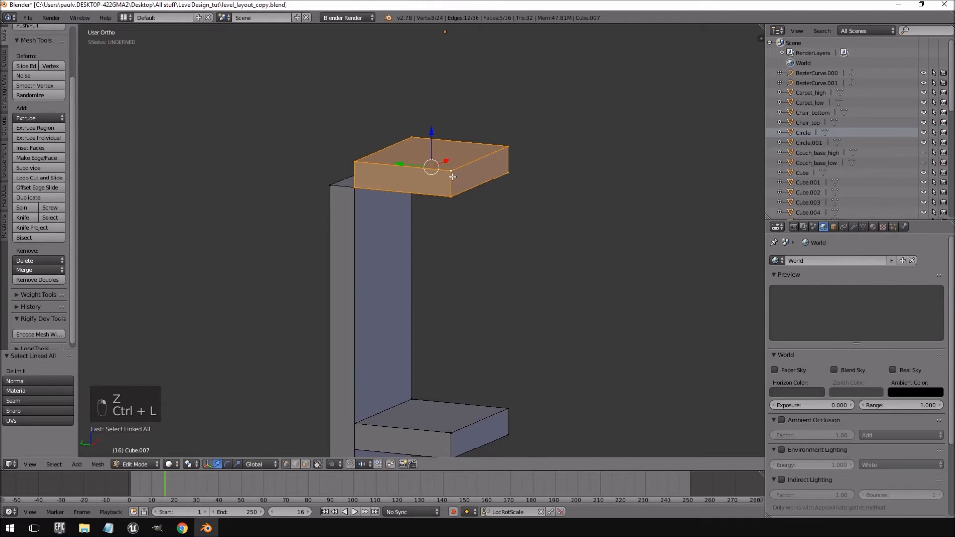
key("KP_1")
key("KP_3")
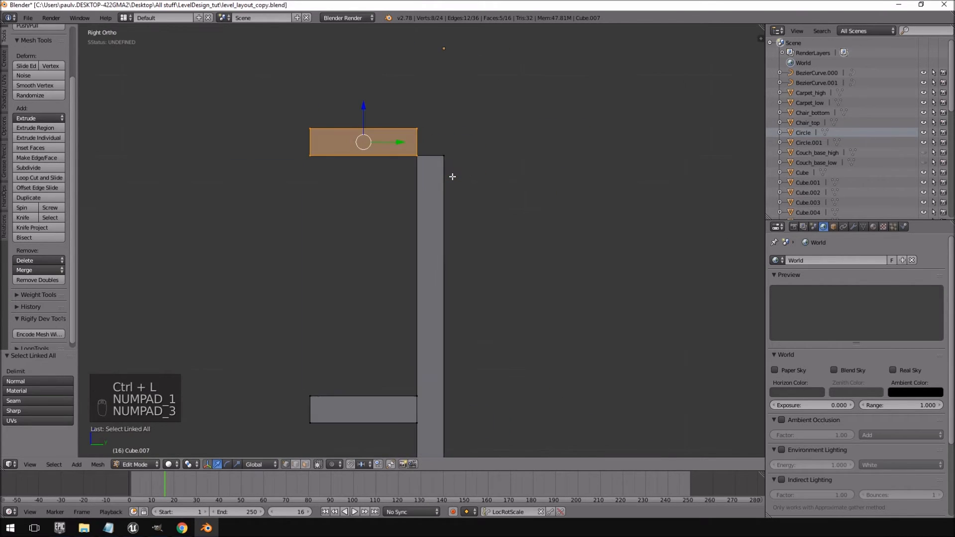
key("g")
key("z")
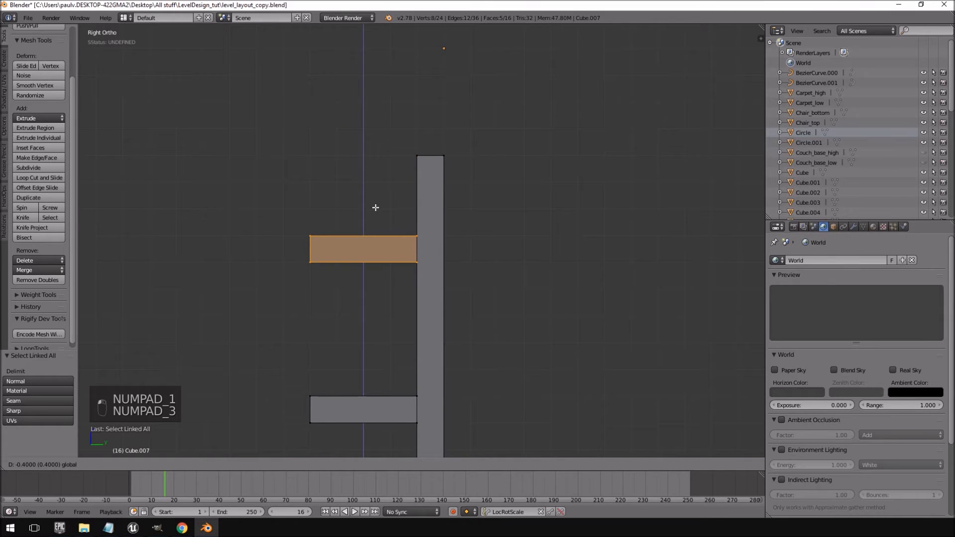
left_click(375, 208)
Scale the upper ledge by 0.5 along Z in the right side view to thin it
scroll(515, 344, "down", 1)
middle_click_drag(516, 343, 450, 94)
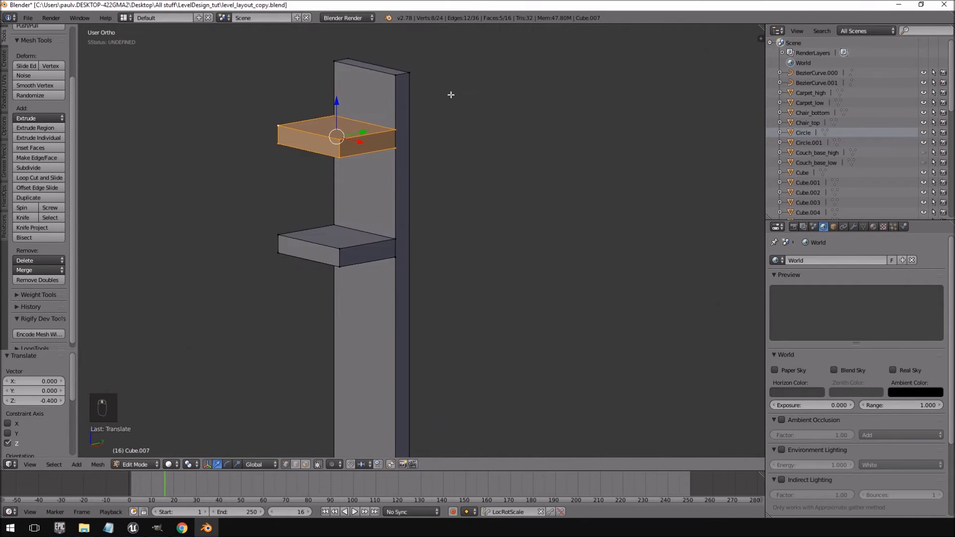
scroll(450, 203, "down", 3)
key("KP_1")
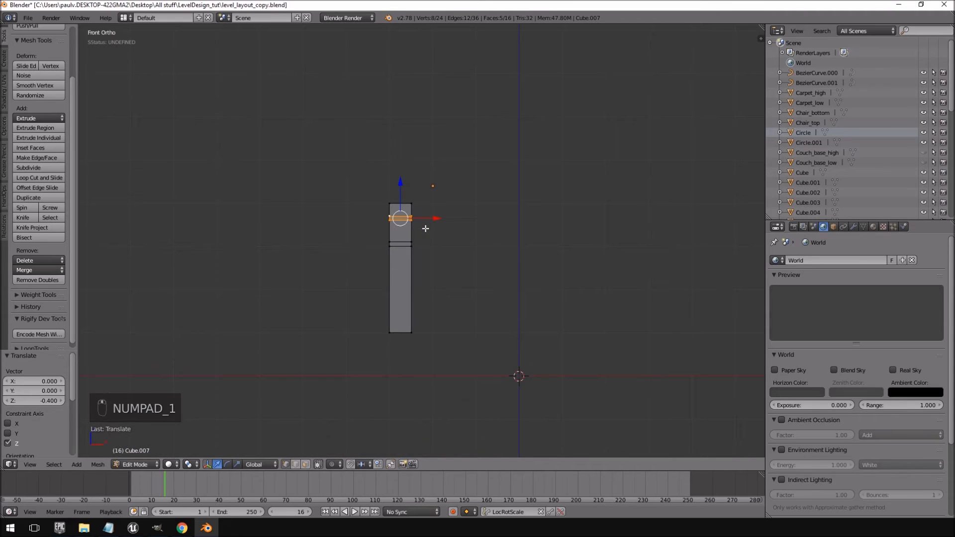
key("KP_3")
scroll(428, 229, "up", 8)
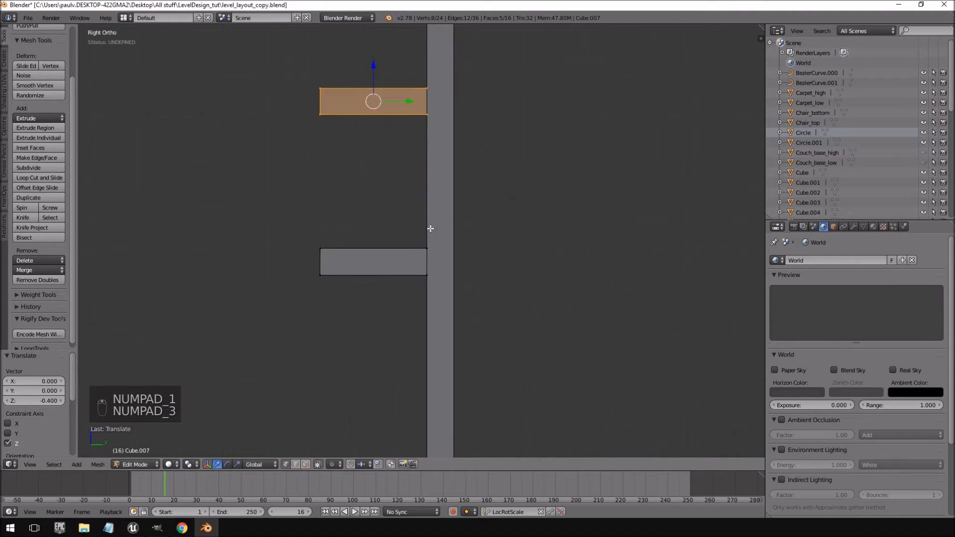
scroll(454, 331, "up", 4)
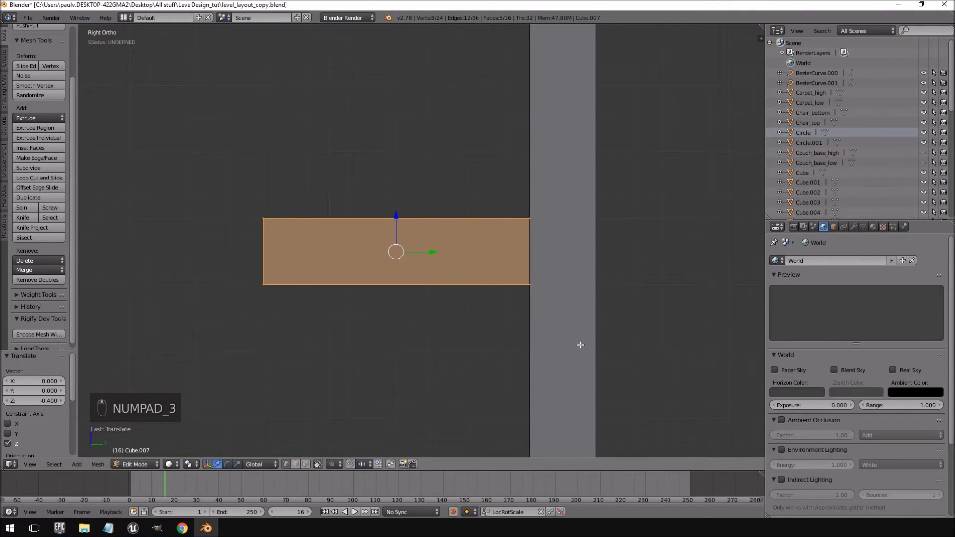
key("s")
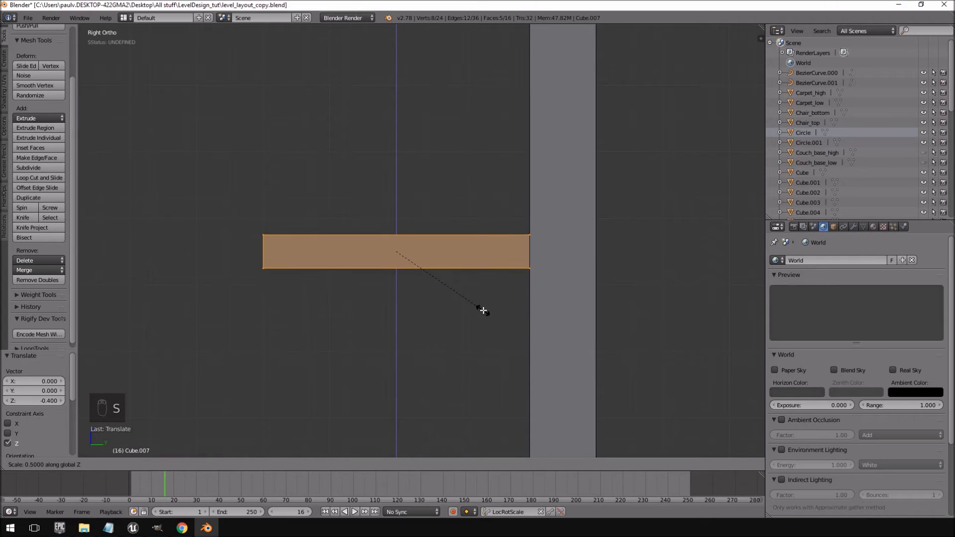
left_click(483, 311)
Snap the thinned upper ledge's selection to the grid
middle_click_drag(486, 341, 437, 224, "shift")
key("shift+s")
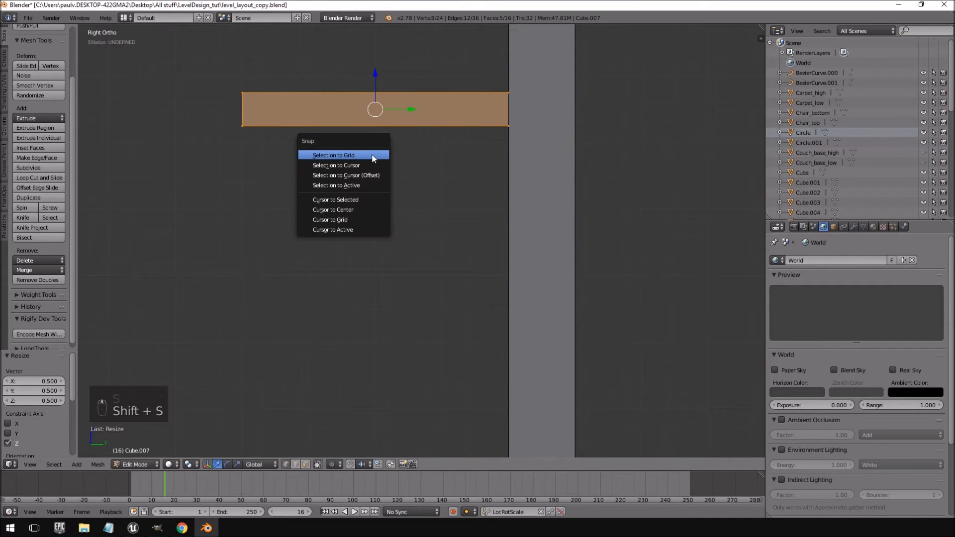
left_click(372, 158)
scroll(387, 215, "down", 4)
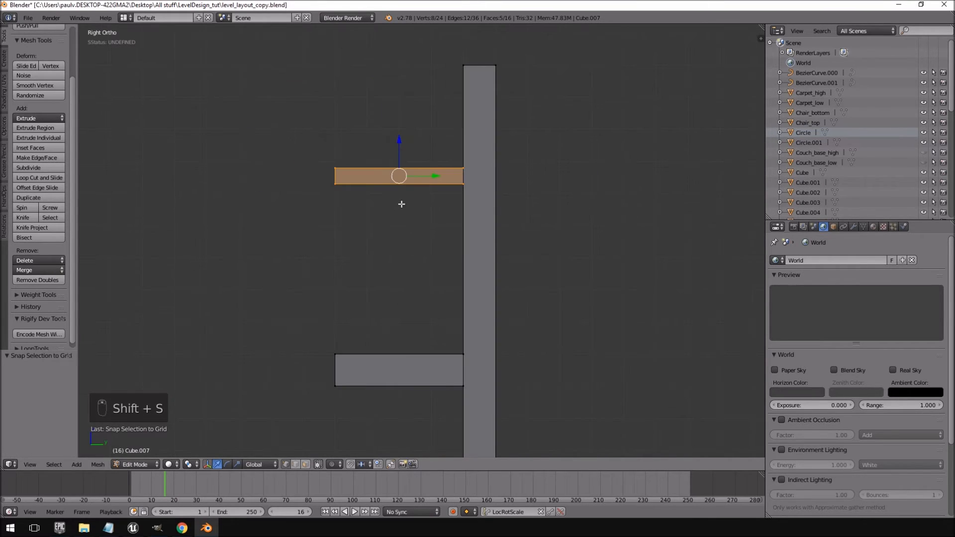
Select the whole thick lower ledge and delete its faces
key("Tab")
key("Tab")
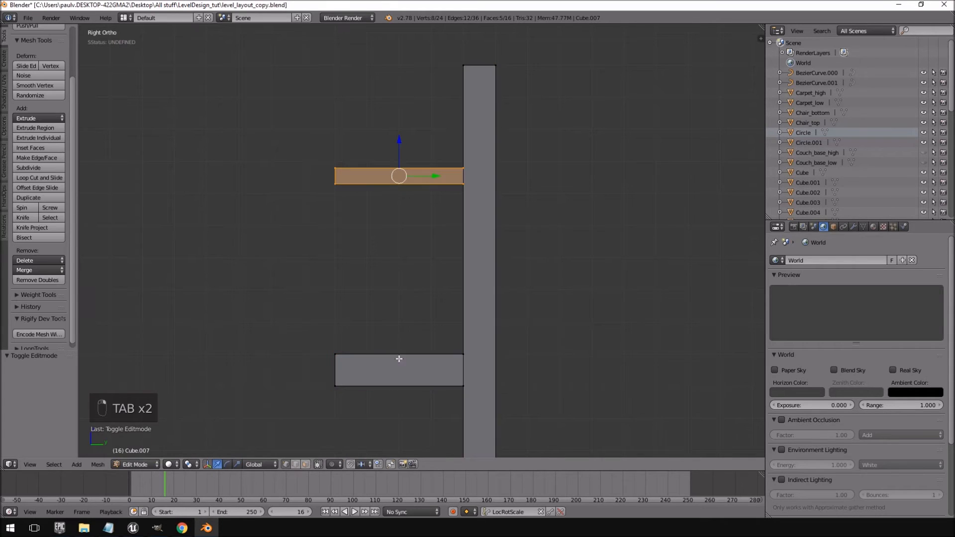
right_click(352, 353)
key("ctrl+l")
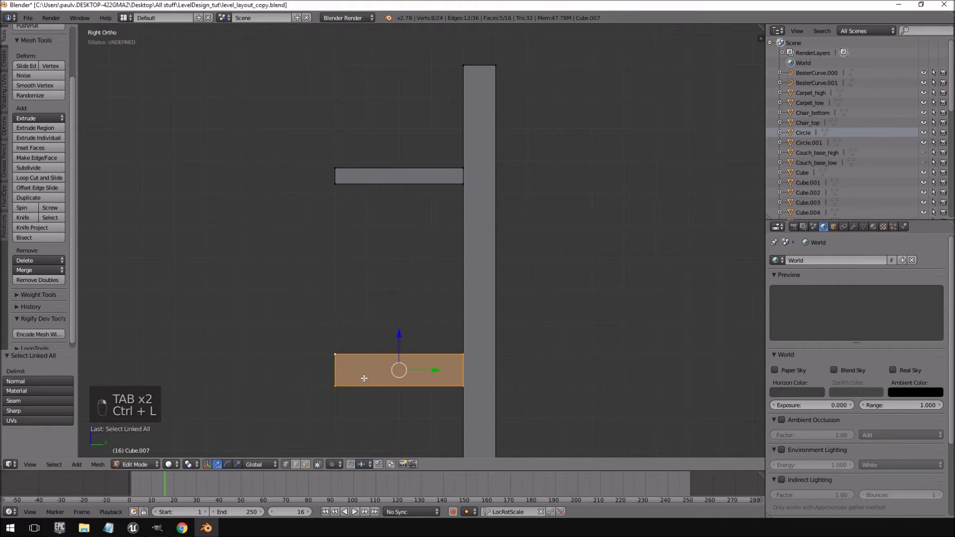
key("Delete")
left_click(363, 376)
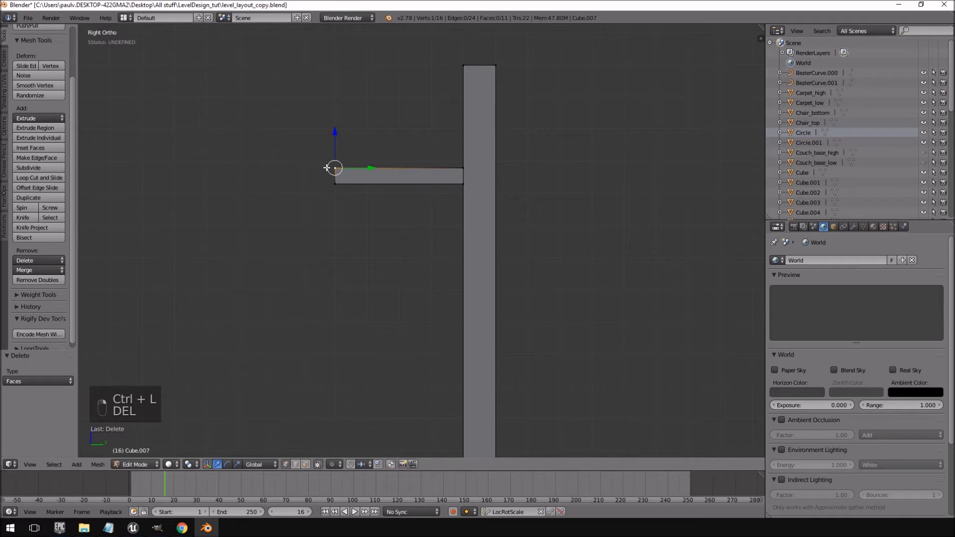
Duplicate the thin ledge twice down the panel, placing each copy -1 along Z from the previous one
key("ctrl+l")
middle_click_drag(375, 192, 506, 180)
key("shift+d")
key("shift+d")
left_click(362, 195)
key("minus")
key("1")
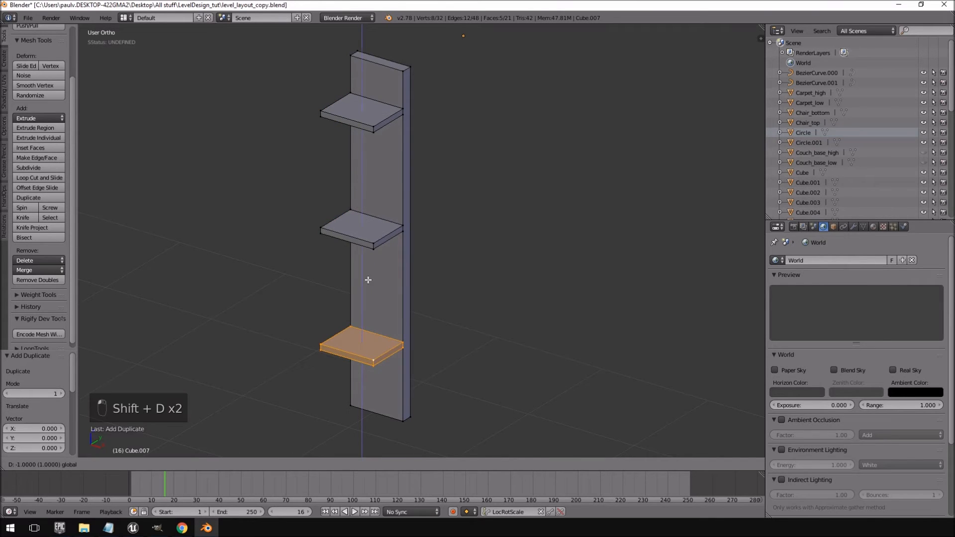
key("Return")
Duplicate the whole middle ledge and place the copy 0.5 higher along Z in the front view
right_click(375, 242)
key("KP_1")
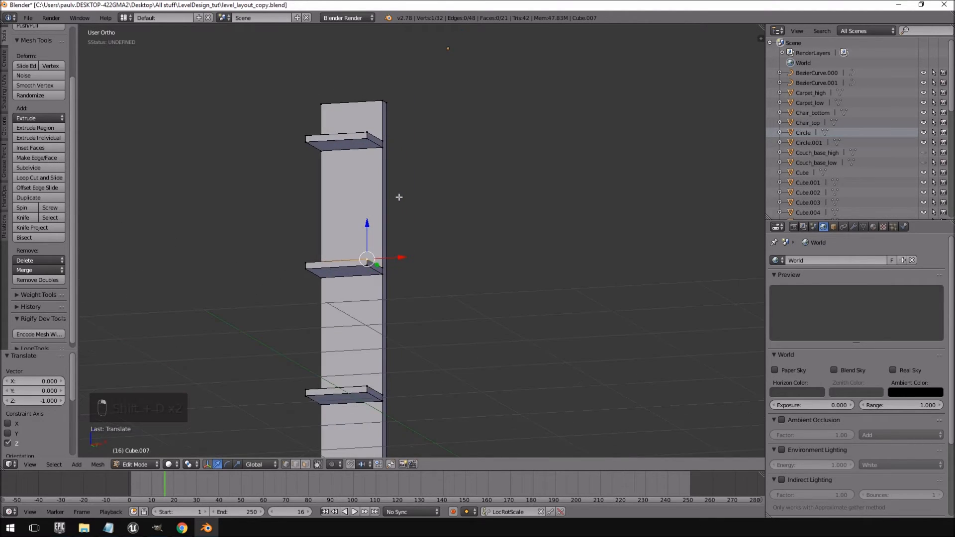
middle_click_drag(399, 197, 614, 136, "shift")
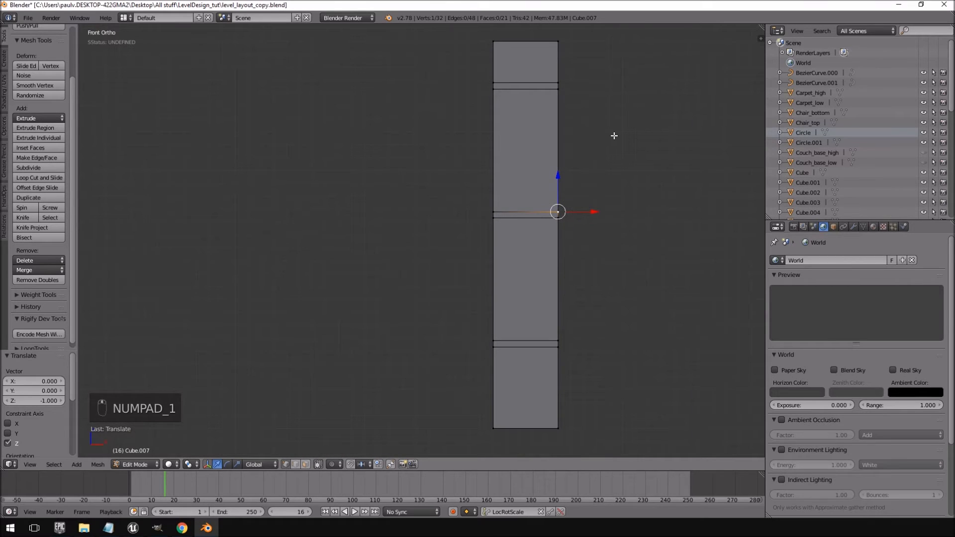
key("ctrl+l")
key("shift+d")
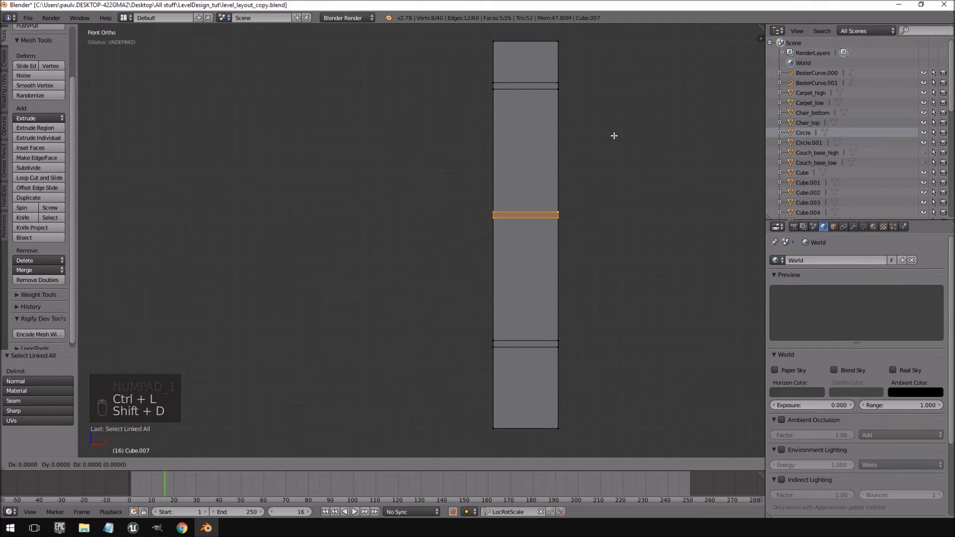
left_click(610, 70)
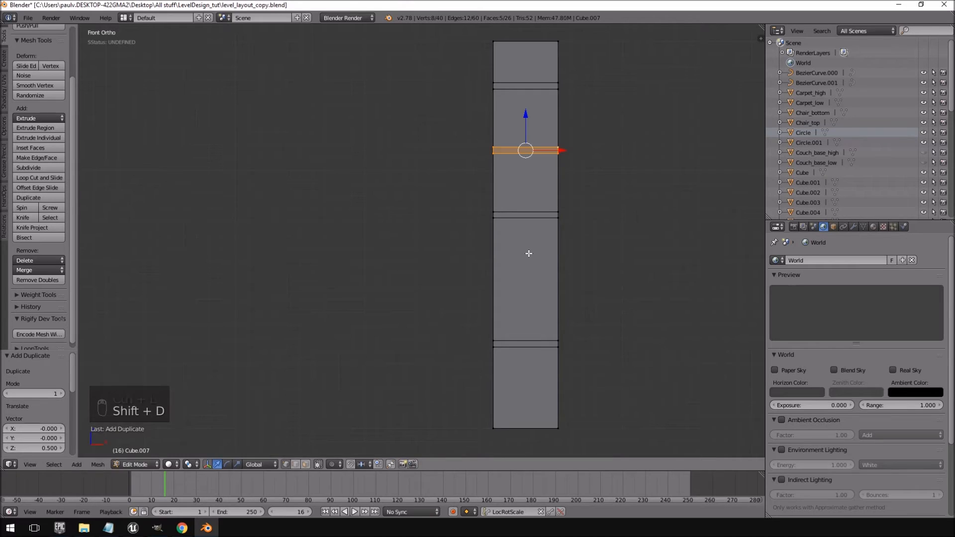
Duplicate the newly placed ledge -1 along Z to fill the gap above the lowest ledge
key("shift+d")
left_click(527, 388)
mouse_move(615, 279)
middle_mouse_down()
mouse_move(524, 279)
mouse_move(603, 283)
middle_mouse_up()
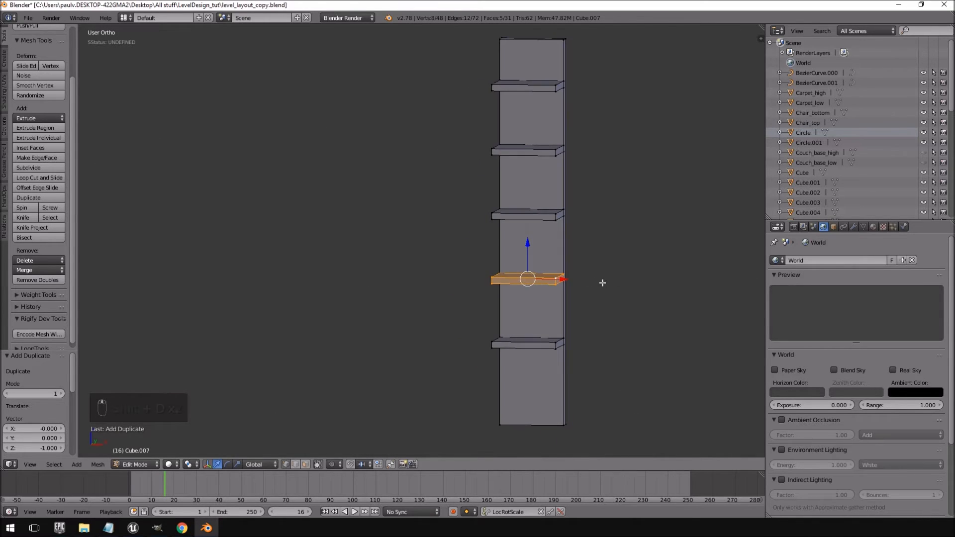
Try to narrow the lowest ledge by scaling it to about 0.72 along X
right_click(551, 338)
middle_click_drag(551, 339, 597, 296)
key("ctrl+l")
key("s")
key("x")
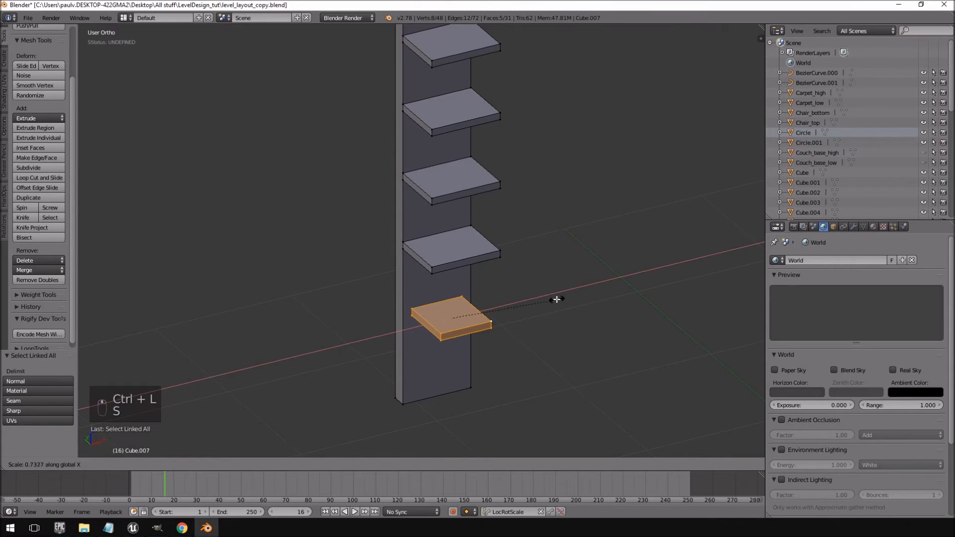
left_click(557, 298)
right_click(493, 246)
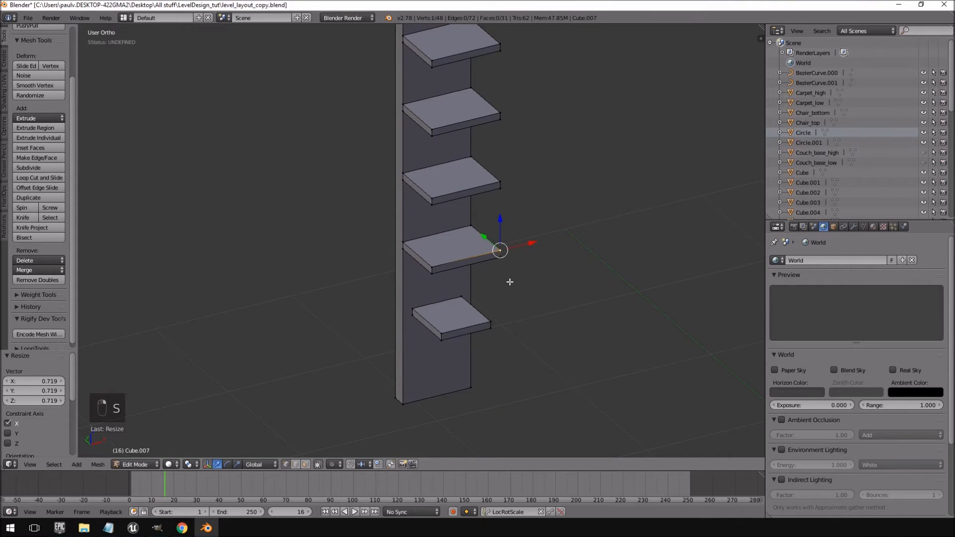
key("ctrl+z")
key("ctrl+z")
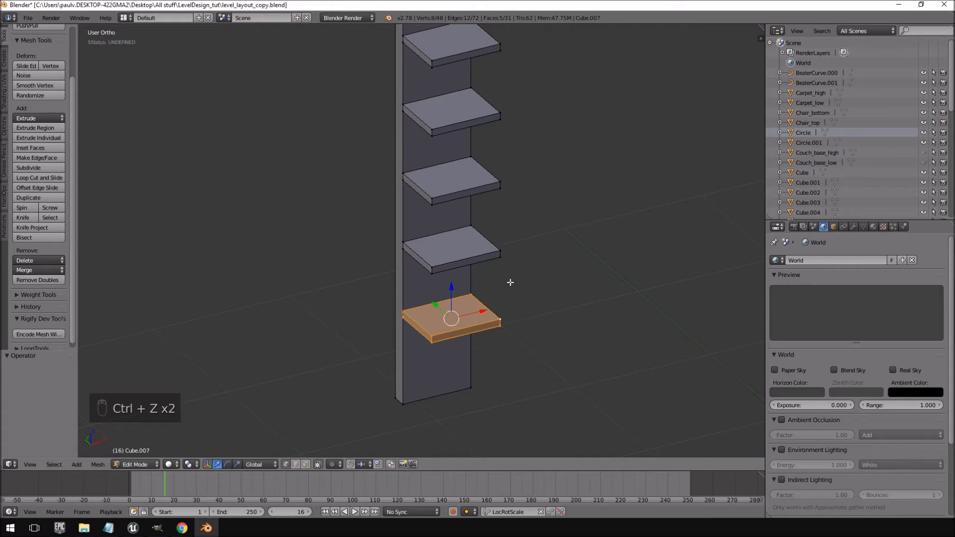
In wireframe, select the outer end vertices of the lowest ledge and move them inward along X to shorten it
key("z")
middle_click_drag(520, 315, 495, 316)
key("a")
mouse_move(550, 295)
left_mouse_down("ctrl")
mouse_move(516, 380)
mouse_move(556, 335)
left_mouse_up("ctrl")
key("a")
mouse_move(544, 286)
left_mouse_down("ctrl")
mouse_move(501, 305)
mouse_move(535, 354)
left_mouse_up("ctrl")
key("g")
key("x")
left_click(540, 326)
key("g")
key("x")
left_click(535, 318)
Select the outer end vertices of the middle ledge and move them slightly inward along X
key("a")
mouse_move(528, 149)
left_mouse_down("ctrl")
mouse_move(527, 188)
mouse_move(516, 165)
mouse_move(531, 233)
mouse_move(526, 219)
left_mouse_up("ctrl")
key("a")
key("a")
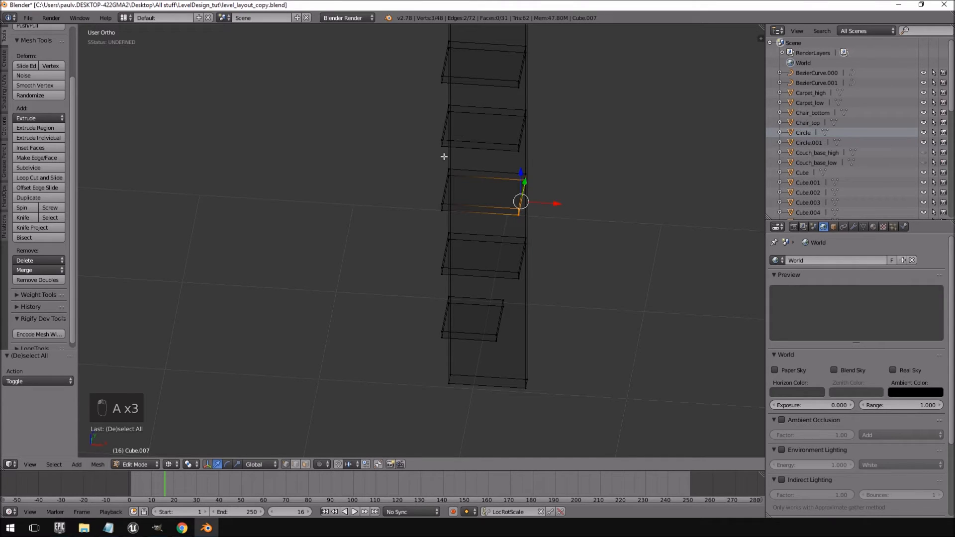
mouse_move(507, 171)
left_mouse_down("ctrl")
mouse_move(533, 221)
mouse_move(554, 193)
left_mouse_up("ctrl")
middle_click_drag(500, 154, 485, 235, "shift")
Shorten the second ledge from the top strongly and the top ledge slightly by moving their outer ends inward along X
key("a")
mouse_move(516, 180)
left_mouse_down("ctrl")
mouse_move(511, 237)
mouse_move(521, 210)
left_mouse_up("ctrl")
key("a")
left_click_drag(491, 168, 491, 168, "ctrl")
left_click_drag(550, 153, 535, 150)
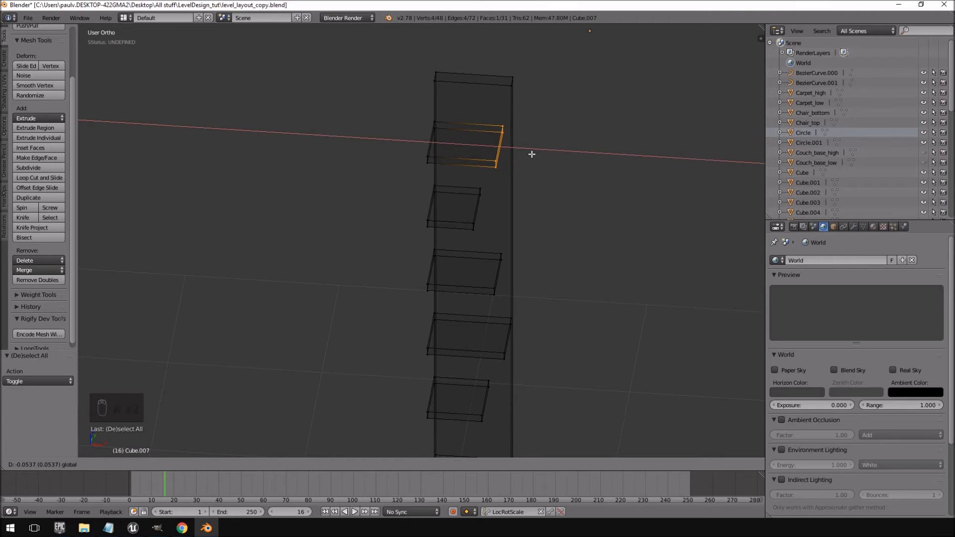
left_click_drag(532, 154, 532, 154)
Leave mesh editing and inspect the panel with its staggered ledges in solid shading
middle_click_drag(525, 331, 463, 259)
scroll(536, 295, "down", 4)
key("Tab")
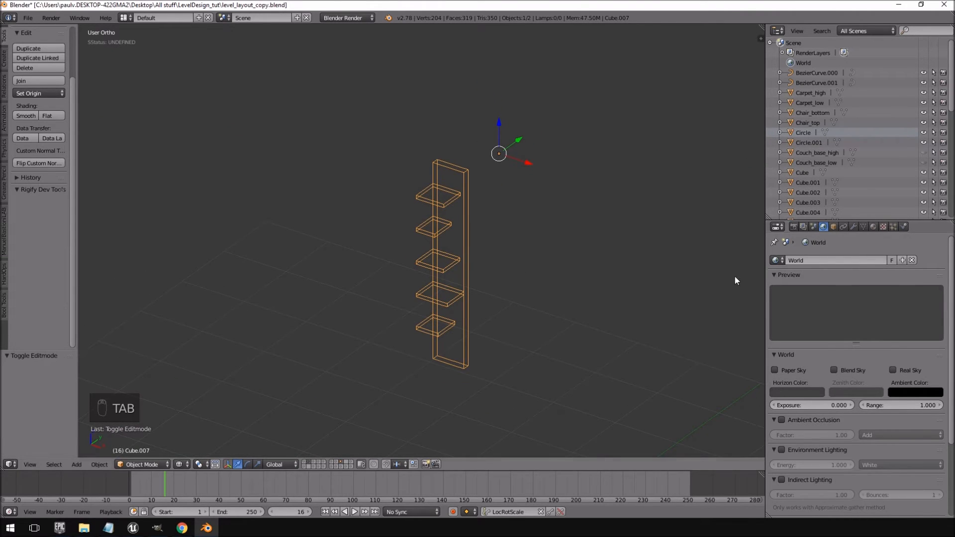
key("z")
mouse_move(479, 259)
middle_mouse_down()
mouse_move(526, 269)
mouse_move(516, 213)
mouse_move(496, 236)
mouse_move(486, 309)
mouse_move(514, 268)
mouse_move(499, 284)
mouse_move(478, 274)
mouse_move(499, 243)
mouse_move(483, 267)
middle_mouse_up()
scroll(494, 238, "up", 1)
scroll(495, 238, "up", 2)
scroll(514, 269, "down", 2)
Reopen the panel's mesh for editing and display its upper part as wireframe in the front view
key("Tab")
scroll(470, 266, "up", 4)
right_click(497, 215)
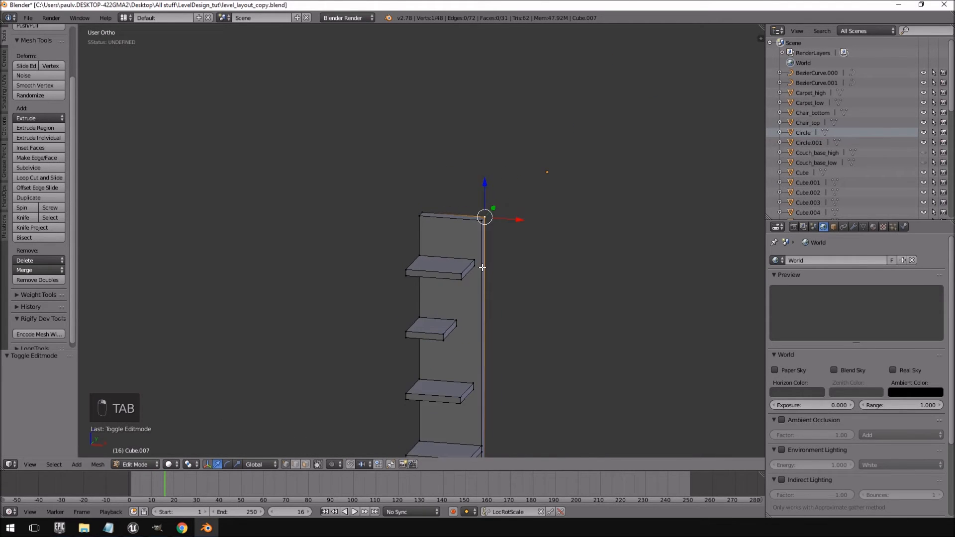
key("KP_1")
key("z")
key("shift+r")
key("Tab")
right_click(449, 211)
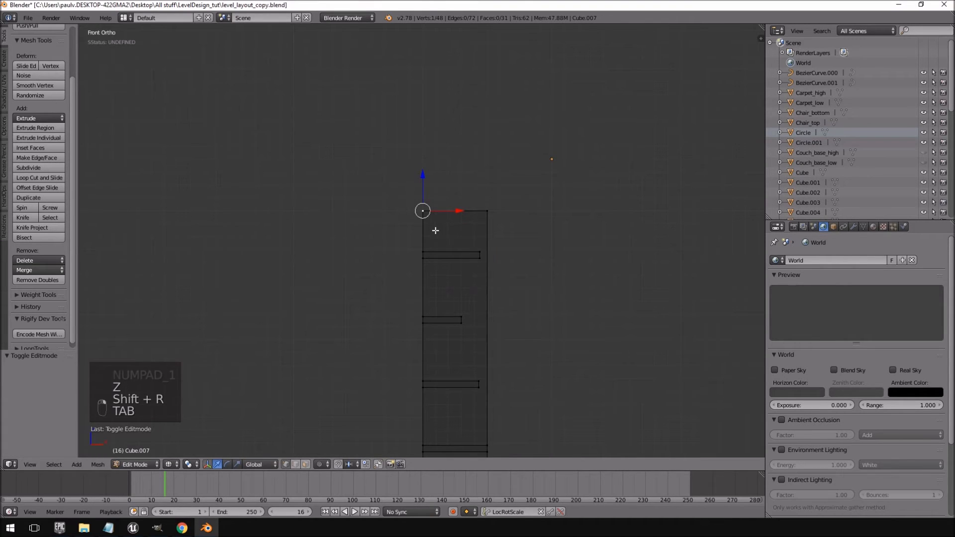
Try to add a horizontal loop cut near the panel's upper end
key("ctrl+r")
left_click(430, 246)
left_click(414, 198)
key("ctrl+z")
Add a horizontal loop cut across the panel and slide it up to the height of the top ledge
key("ctrl+r")
left_click(426, 227)
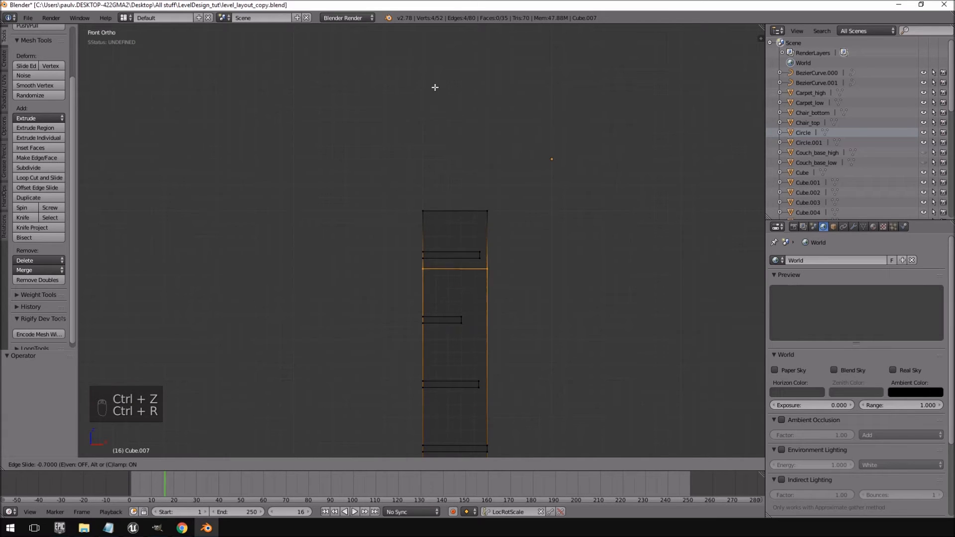
left_click(433, 68)
key("Tab")
key("Tab")
Select the panel's top outer corner edge and move it 0.1 inward along X to slant the corner
key("a")
key("a")
key("a")
right_click(490, 208)
left_click_drag(526, 212, 511, 213)
scroll(492, 244, "down", 5)
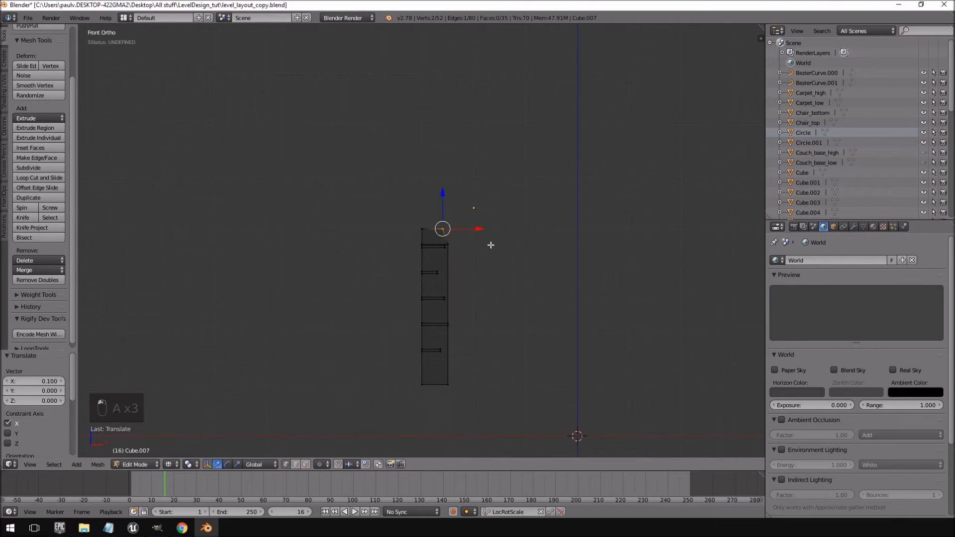
Add a horizontal loop cut across the panel and slide it down below the lowest ledge
key("Tab")
middle_click_drag(488, 356, 474, 217, "shift")
scroll(419, 243, "up", 2)
scroll(418, 245, "up", 2)
key("Tab")
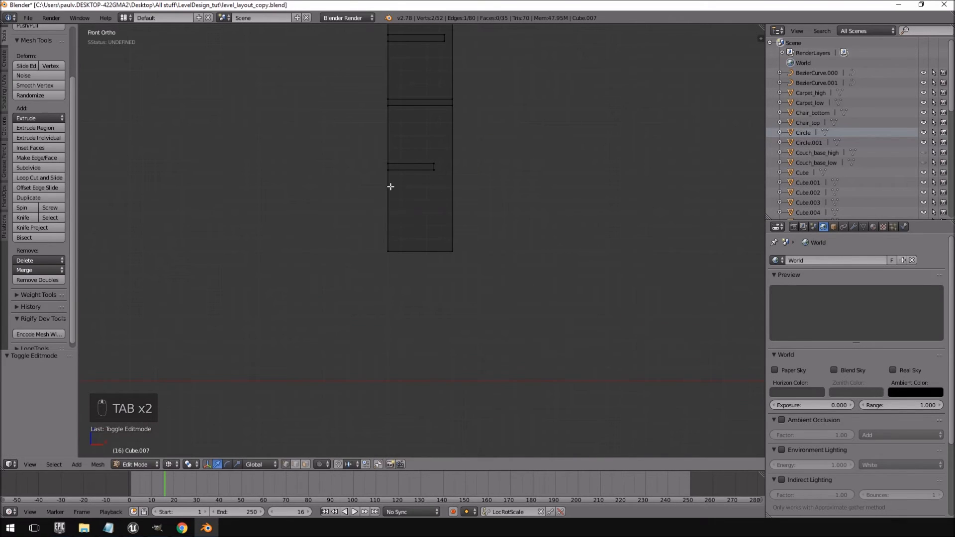
key("ctrl+r")
left_click(393, 206)
left_click(392, 310)
Move the panel's bottom outer corner edge inward along X to slant it, and return to object mode in solid shading
key("a")
left_click_drag(472, 228, 505, 290, "ctrl")
left_click_drag(492, 252, 448, 254)
key("ctrl+z")
mouse_move(448, 254)
middle_mouse_down()
mouse_move(453, 262)
mouse_move(447, 214)
mouse_move(368, 222)
mouse_move(472, 318)
mouse_move(580, 273)
mouse_move(556, 309)
mouse_move(458, 307)
mouse_move(565, 276)
mouse_move(482, 211)
mouse_move(531, 377)
middle_mouse_up()
key("Tab")
key("z")
scroll(460, 304, "up", 3)
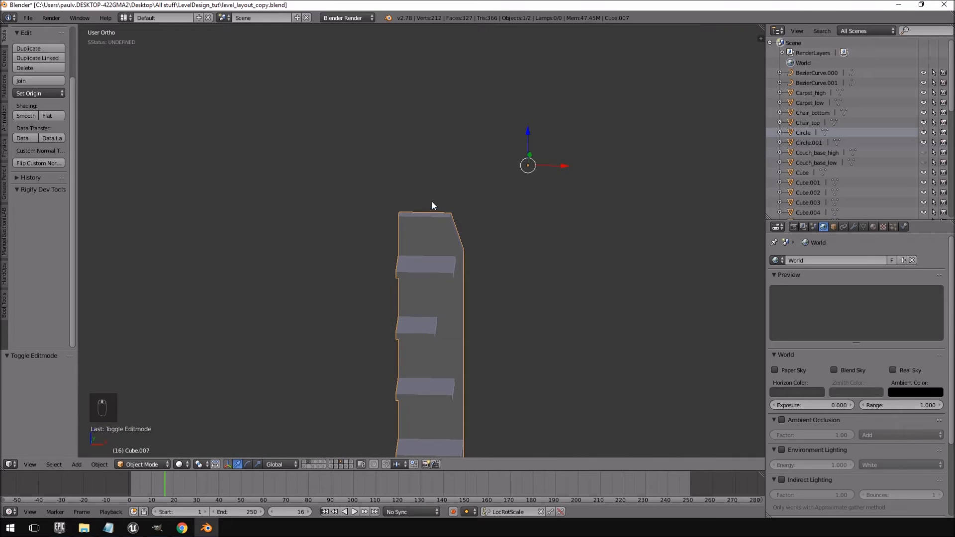
Reveal all hidden objects around the shelf in the top view
key("Tab")
middle_click_drag(433, 222, 428, 195)
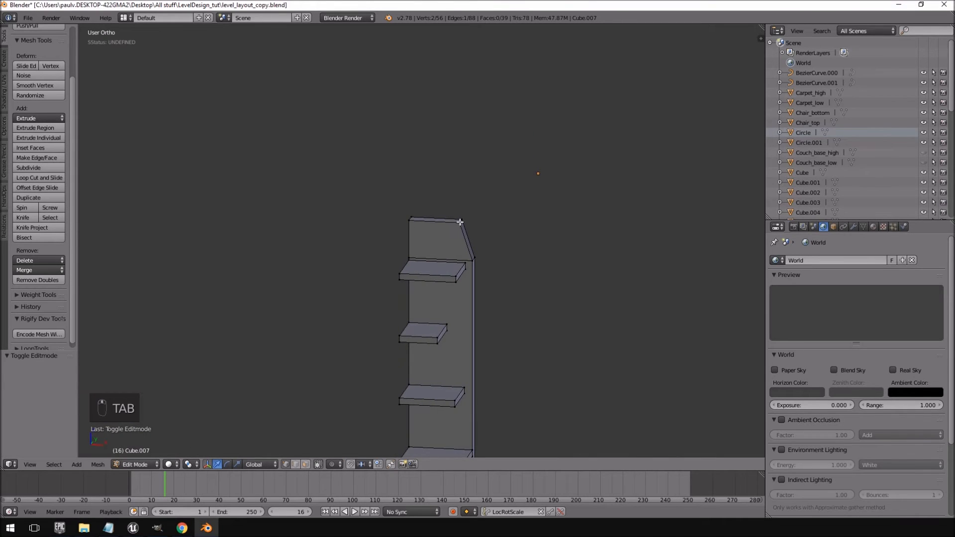
middle_click_drag(505, 262, 594, 316)
key("KP_7")
scroll(429, 215, "up", 4)
key("a")
key("a")
scroll(554, 211, "down", 3)
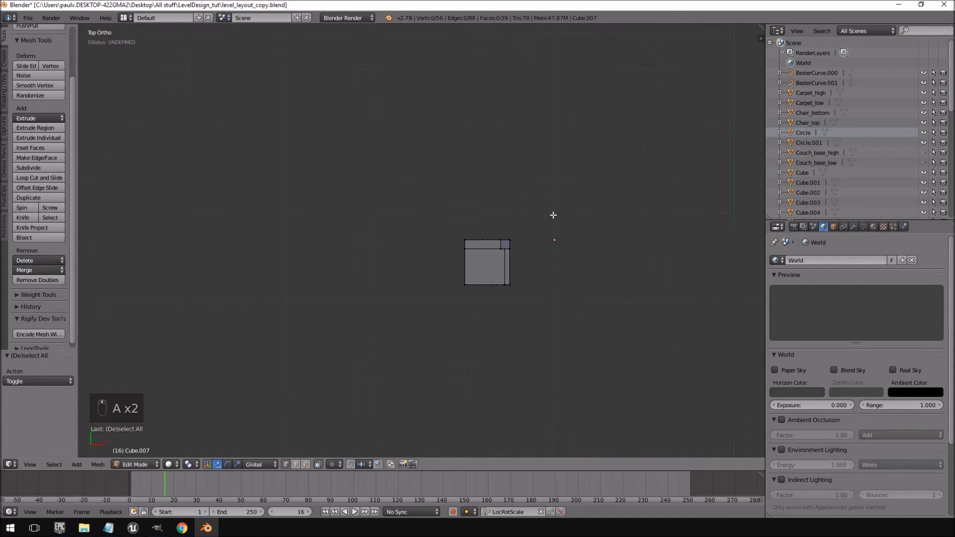
key("Tab")
key("alt+h")
scroll(552, 219, "up", 2)
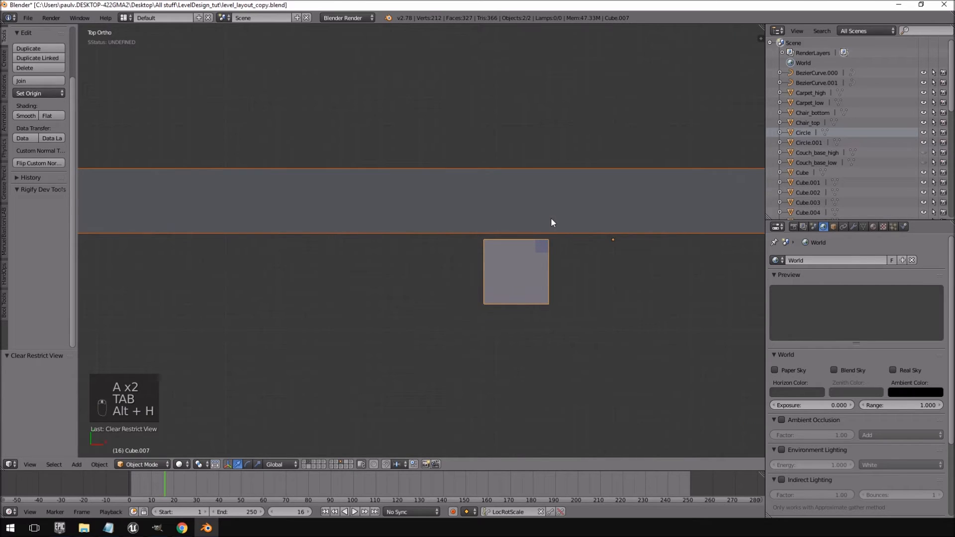
Select the entire shelf mesh and rotate it 90° in the top view
key("Tab")
key("a")
key("a")
key("a")
key("a")
key("a")
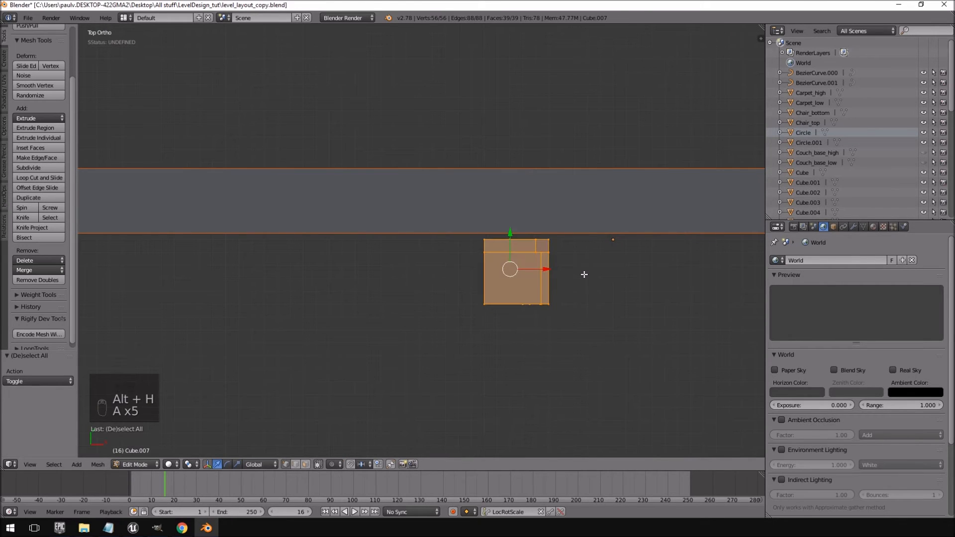
type("r90")
key("Return")
Move the rotated shelf mesh 0.3 along X and 0.1 along Y so it sits against the wall
key("g")
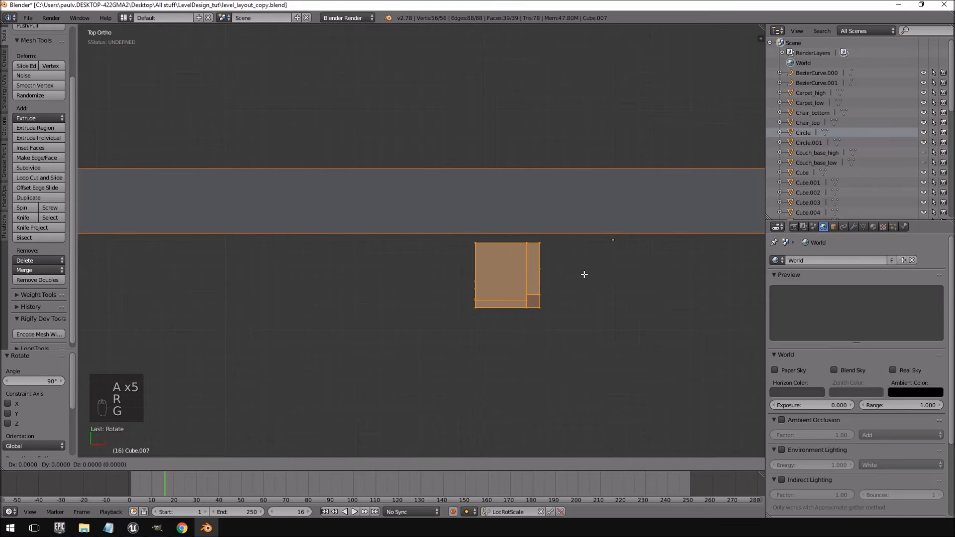
left_click(623, 260)
mouse_move(623, 261)
middle_mouse_down()
mouse_move(596, 265)
mouse_move(620, 243)
mouse_move(585, 314)
mouse_move(583, 271)
middle_mouse_up()
key("z")
key("z")
key("KP_7")
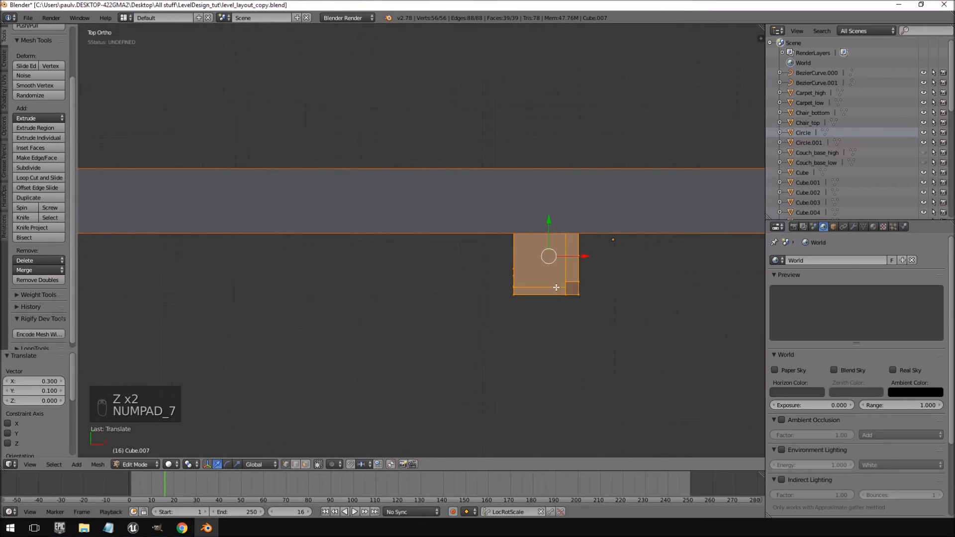
key("z")
scroll(552, 267, "up", 5)
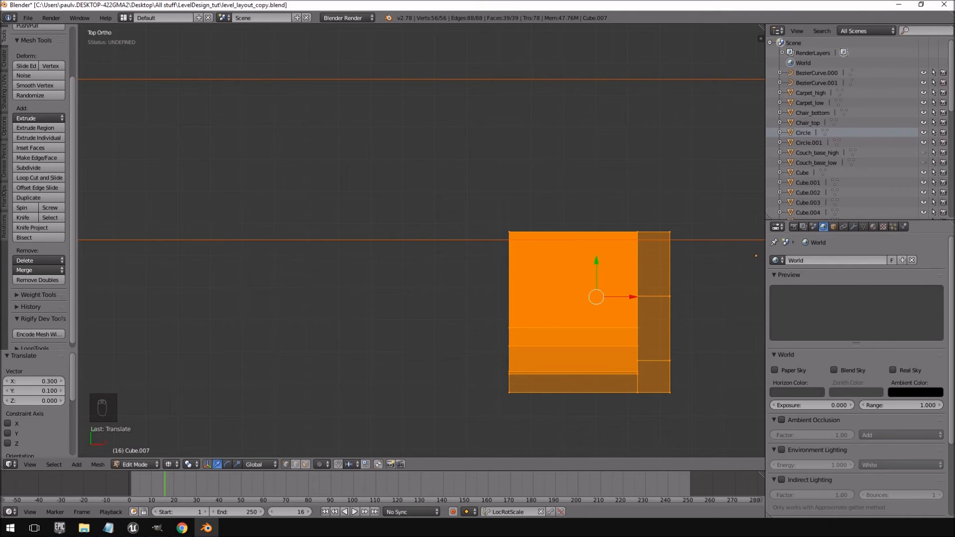
Switch to the Mirror's Edge Catalyst reference video to examine the wall shelves, and return to Blender to compare the model
left_click_drag(954, 53, 356, 24)
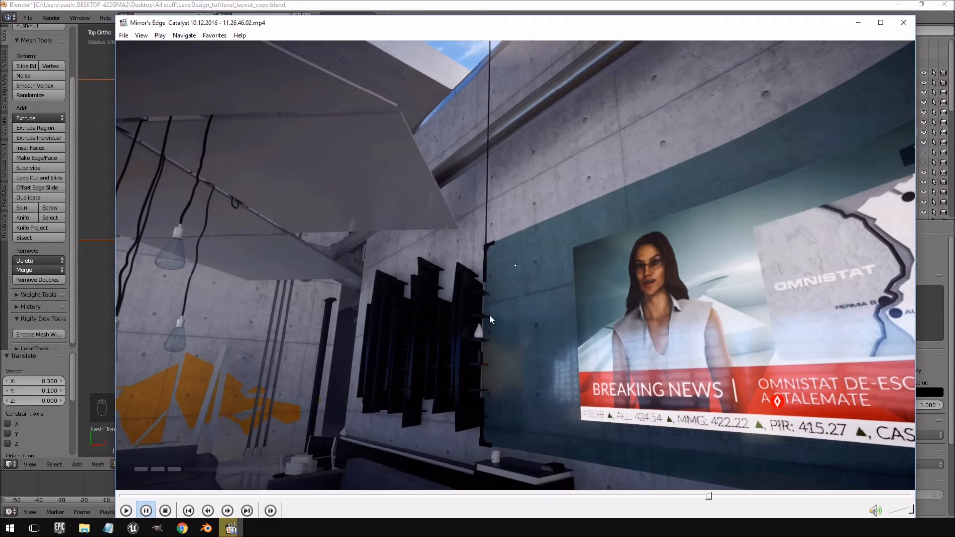
key("alt+Tab")
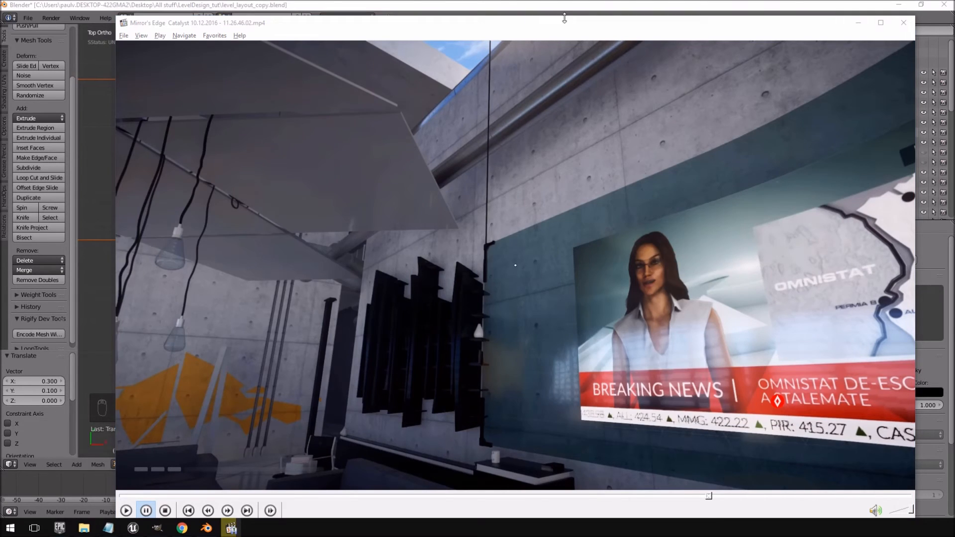
scroll(659, 319, "down", 3)
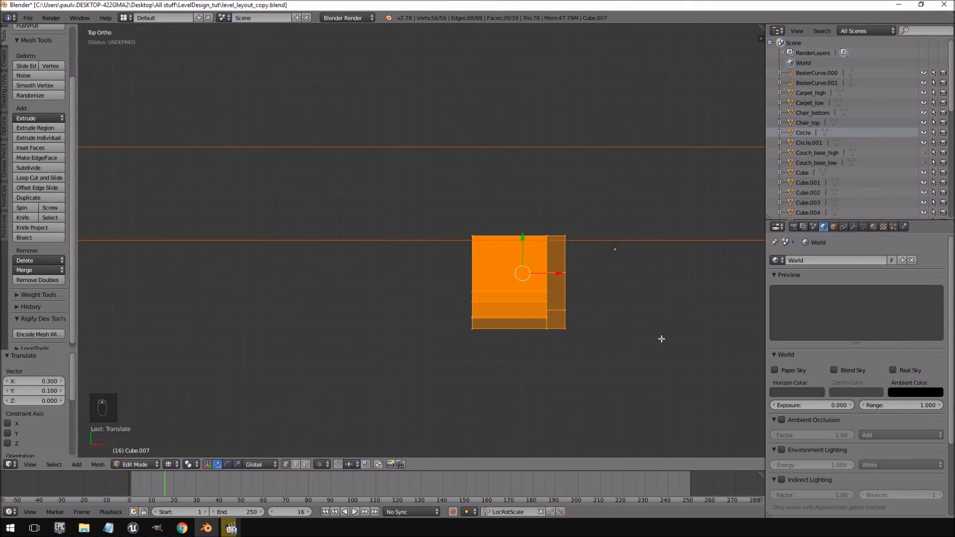
middle_click_drag(662, 337, 608, 260)
key("z")
scroll(610, 298, "up", 8)
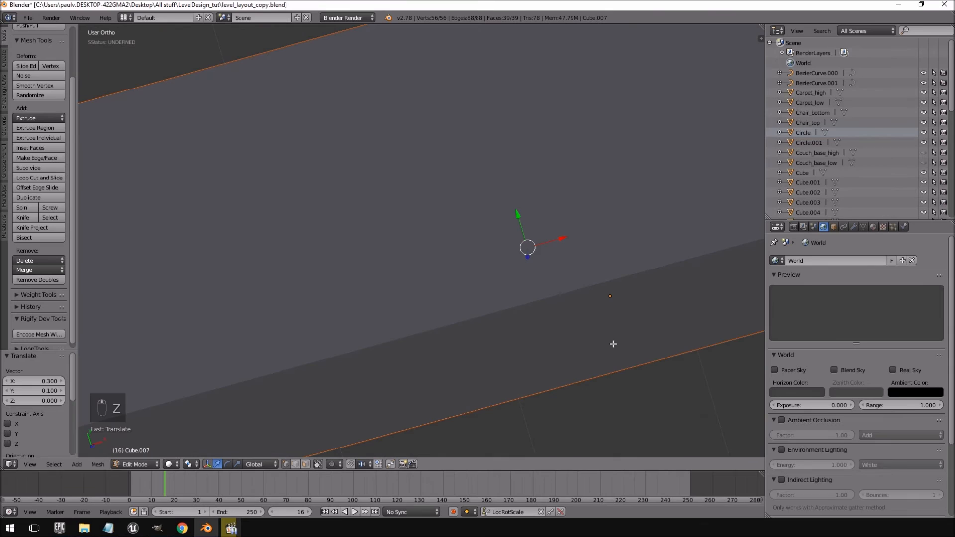
key("KP_7")
middle_click_drag(632, 321, 645, 278)
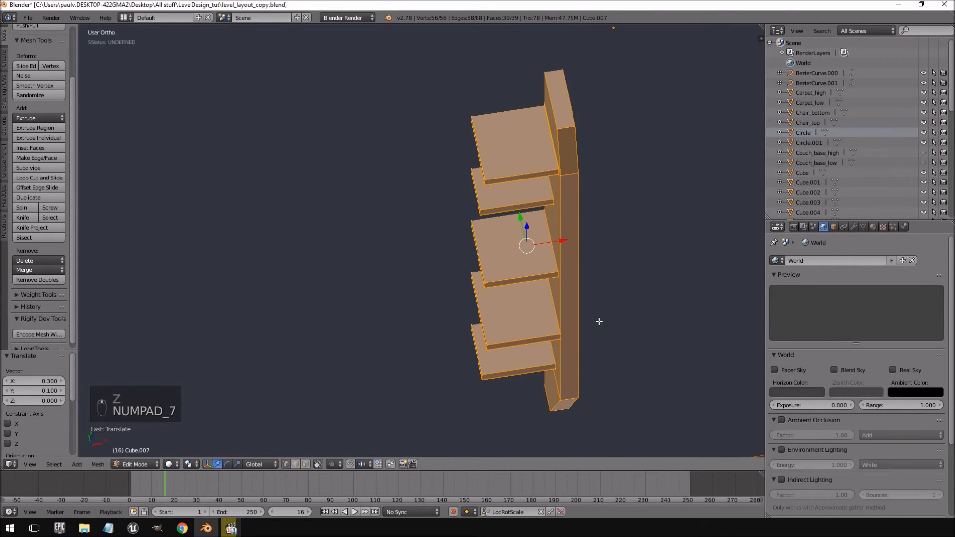
Try to rotate the entire shelf mesh 45° in the top view
key("KP_7")
type("r45")
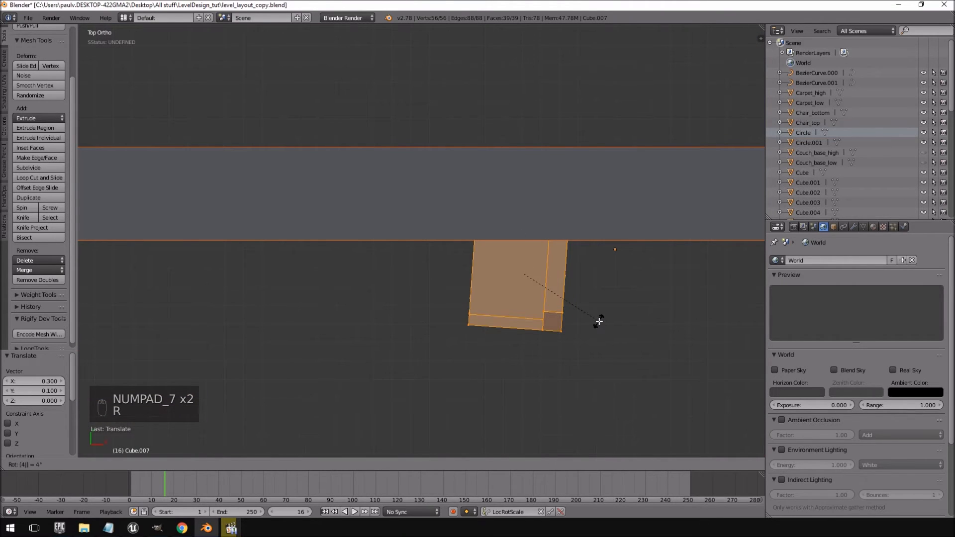
key("Return")
key("ctrl+z")
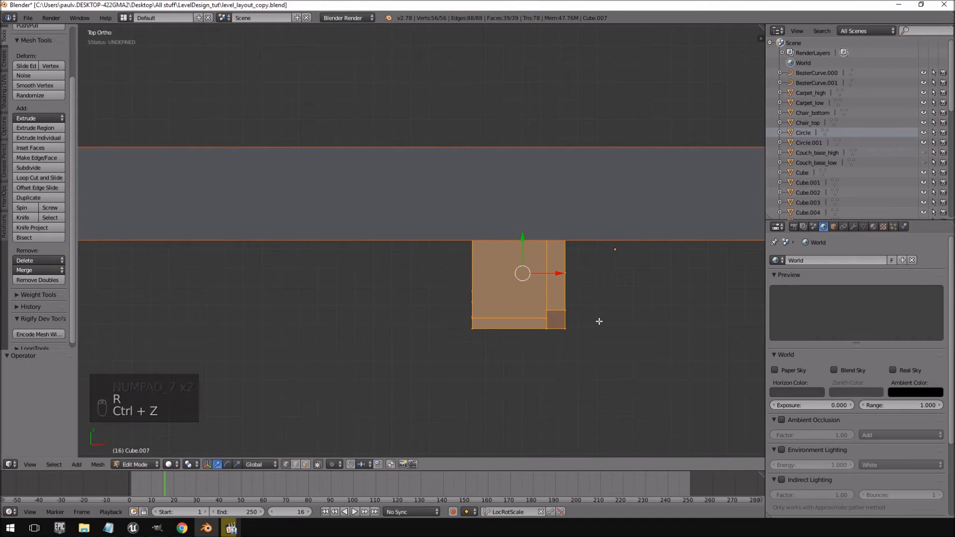
Try to rotate the entire shelf mesh -45° in the top view and push it along Y into the wall
type("r-45")
key("Return")
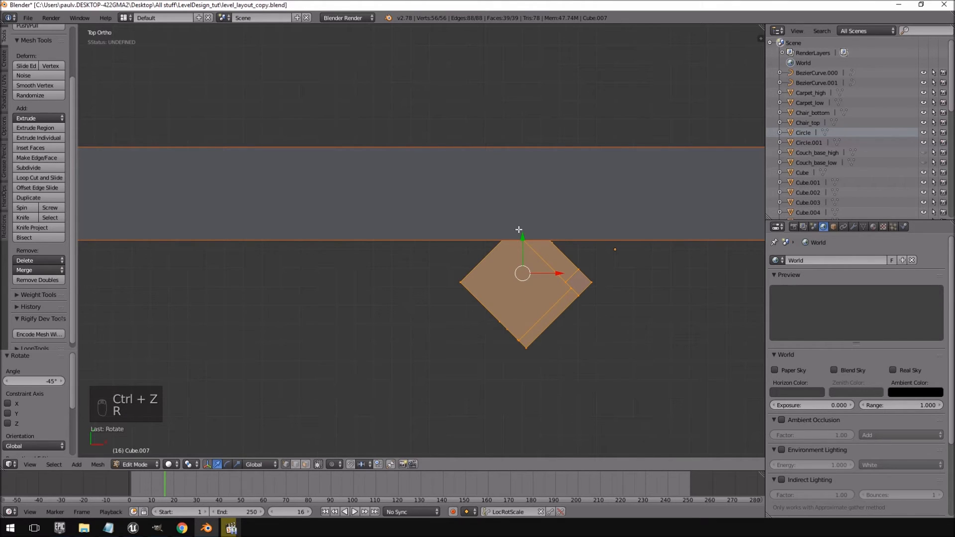
left_click_drag(529, 237, 529, 198)
middle_click_drag(522, 230, 619, 207)
key("Tab")
key("alt+Tab")
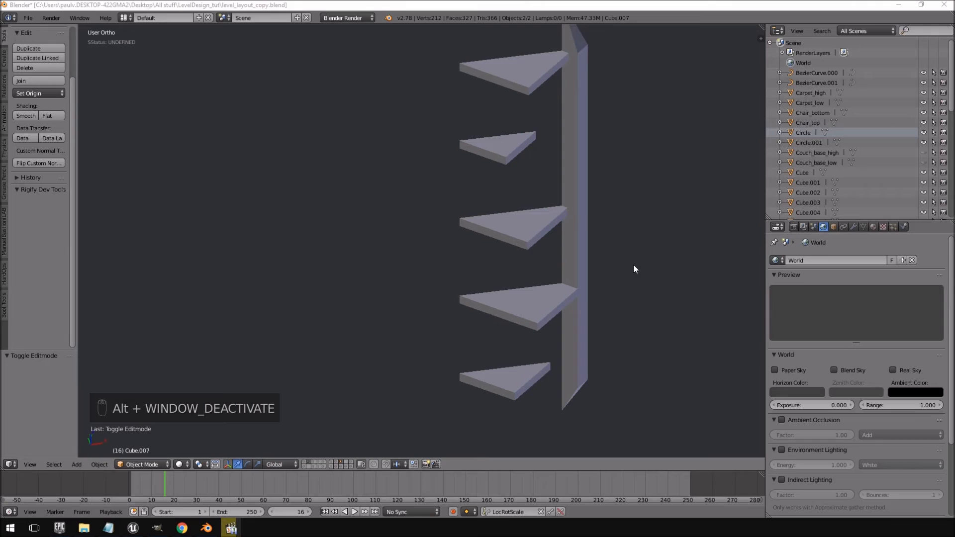
Undo the accidental switch to the walls mesh and return to editing the shelf mesh
left_click(576, 150)
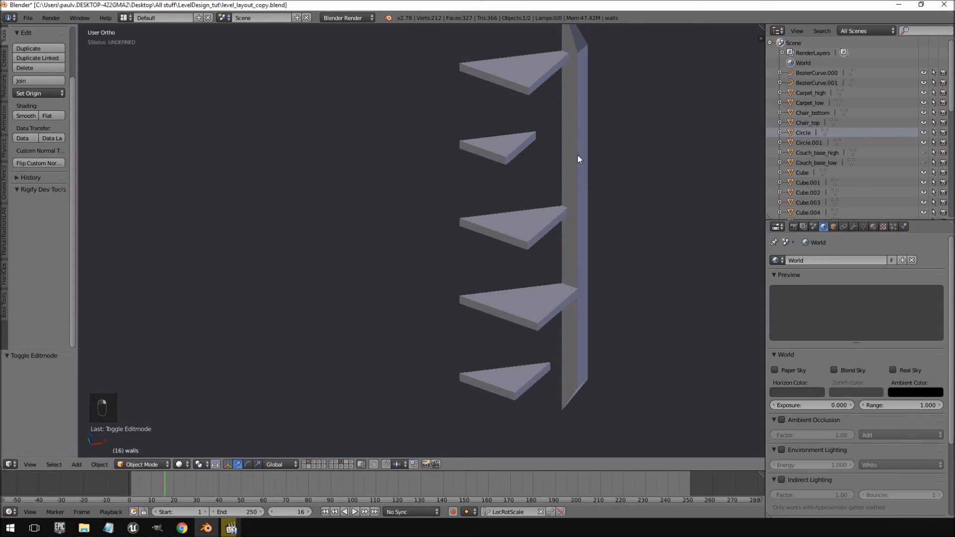
key("Tab")
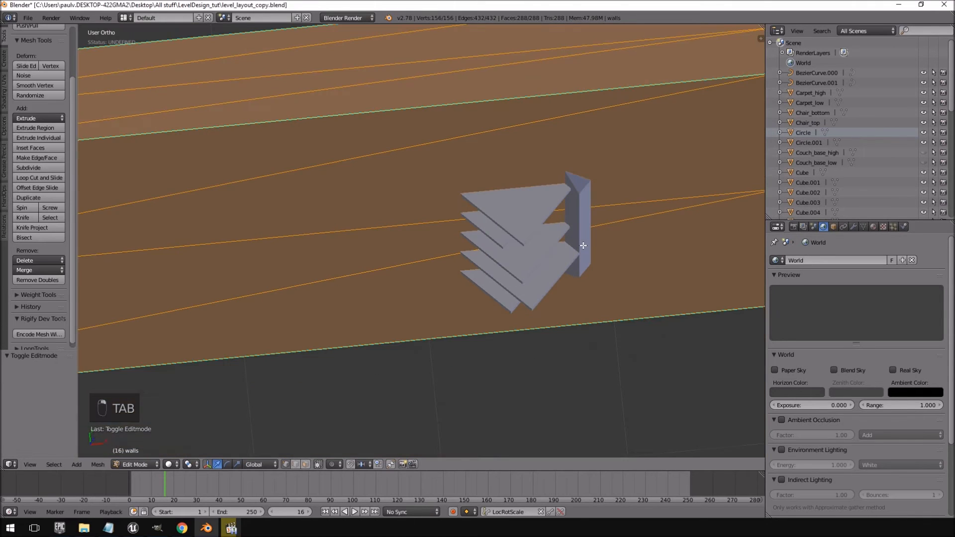
key("ctrl+z")
key("ctrl+z")
key("ctrl+z")
key("ctrl+z")
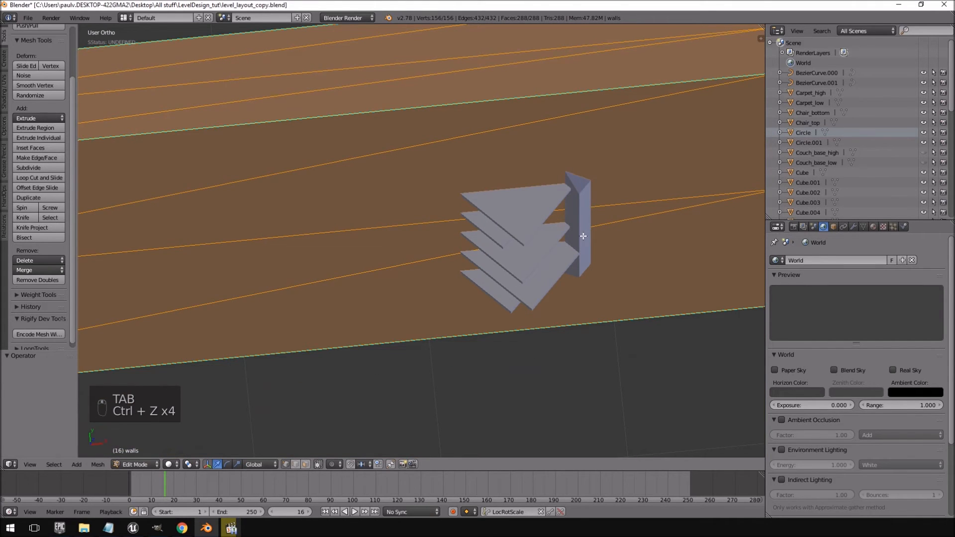
key("Tab")
key("Tab")
key("ctrl+z")
key("ctrl+z")
key("ctrl+z")
key("ctrl+z")
key("ctrl+z")
key("ctrl+z")
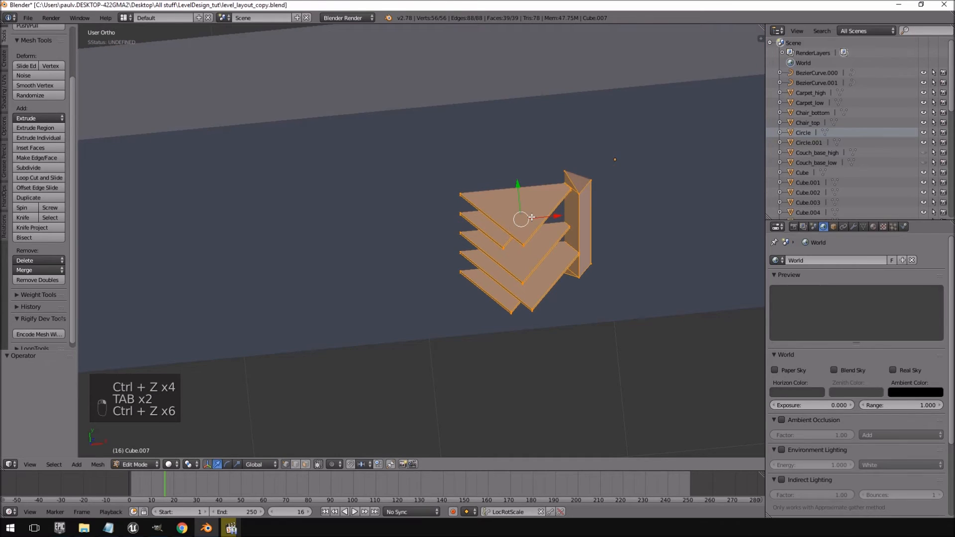
key("ctrl+z")
key("ctrl+z")
key("ctrl+z")
Rotate the shelf mesh back square to the wall in the top view and move it -0.3 along Y
key("KP_7")
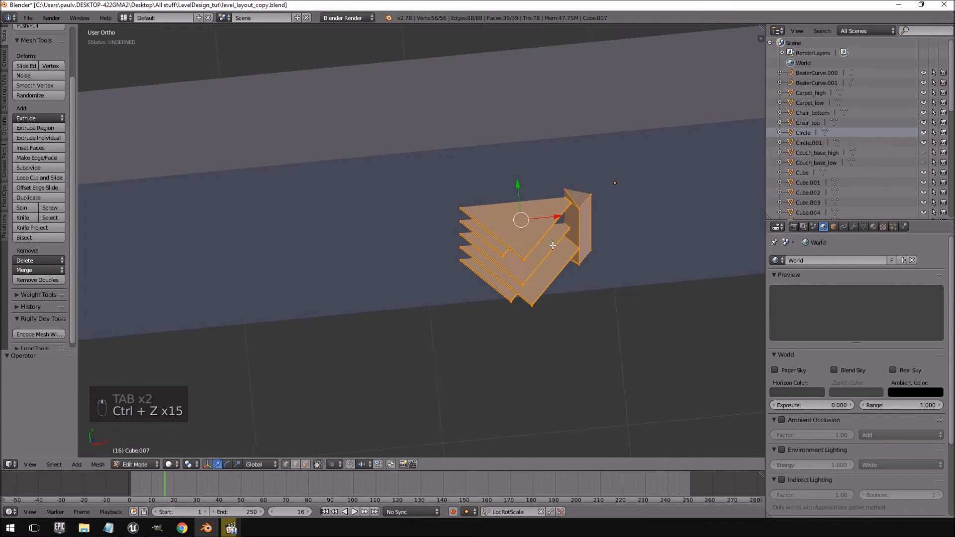
key("r")
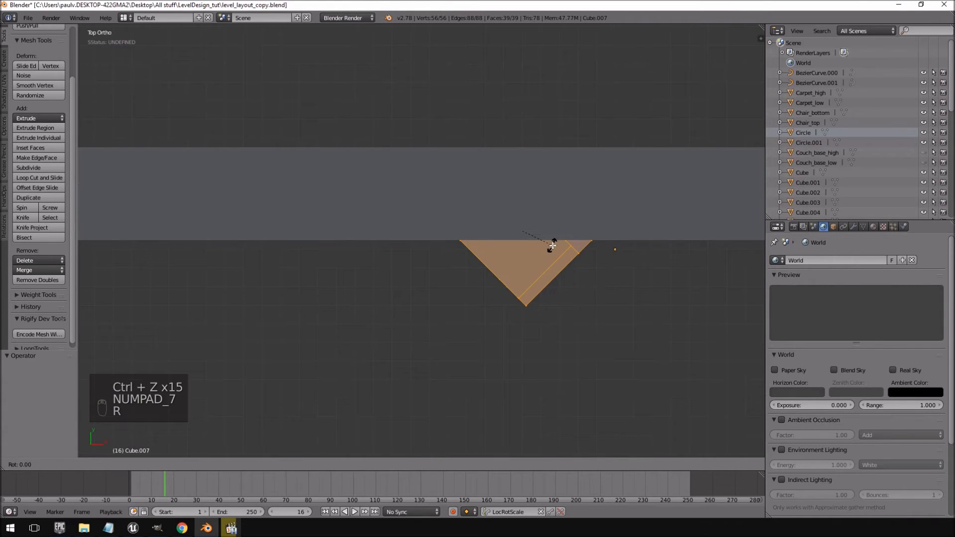
left_click(551, 248)
key("g")
left_click(562, 292)
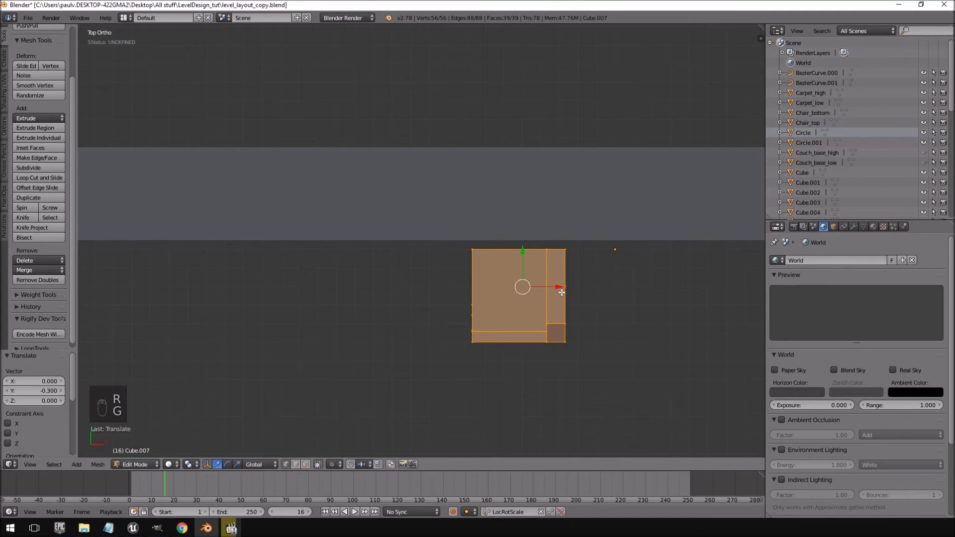
Try to rotate the entire shelf mesh 45° in the top view and move it along Y into the wall
type("r45")
key("Return")
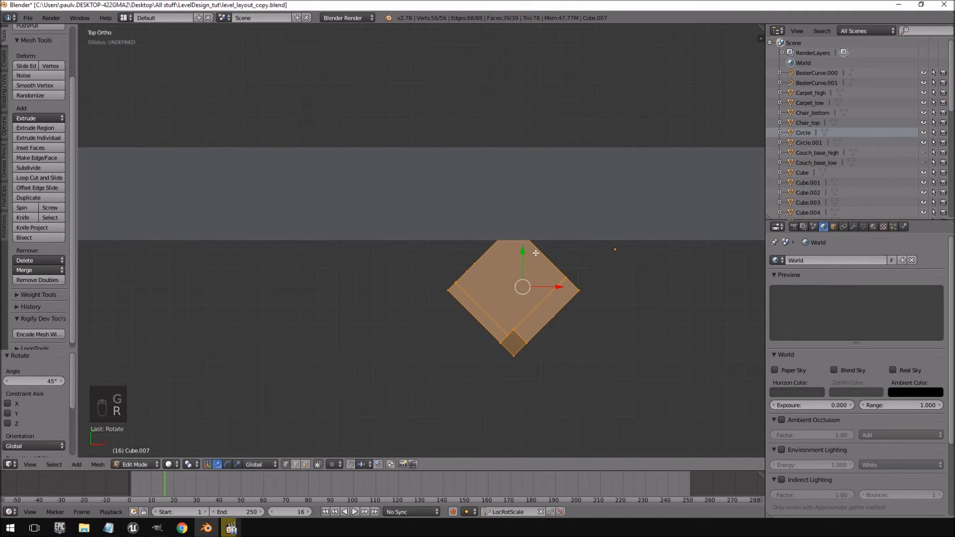
key("g")
key("y")
left_click(522, 214)
key("g")
key("y")
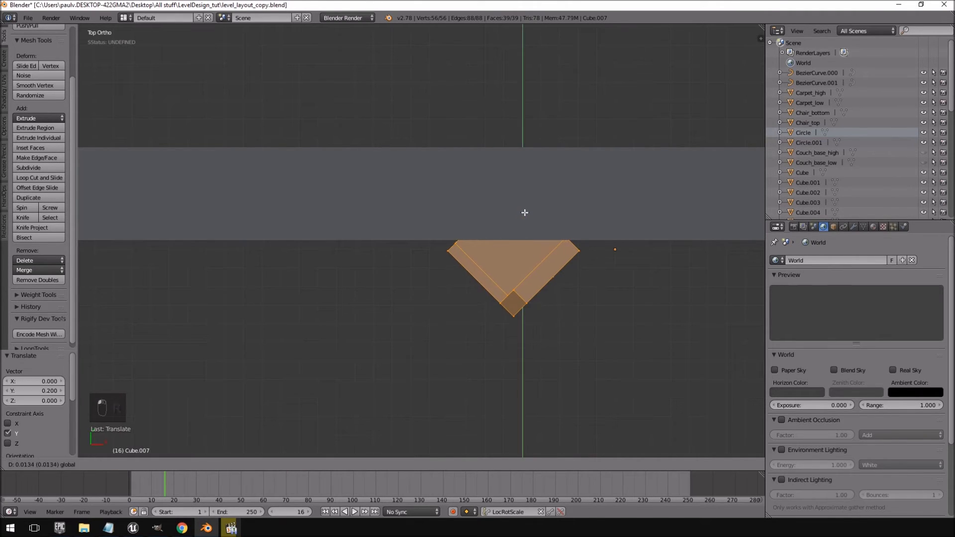
left_click(531, 199)
Move the rotated shelf mesh -0.242 along Y in the top view
middle_click_drag(531, 198, 560, 217)
key("z")
key("z")
key("KP_7")
left_click_drag(522, 198, 527, 237)
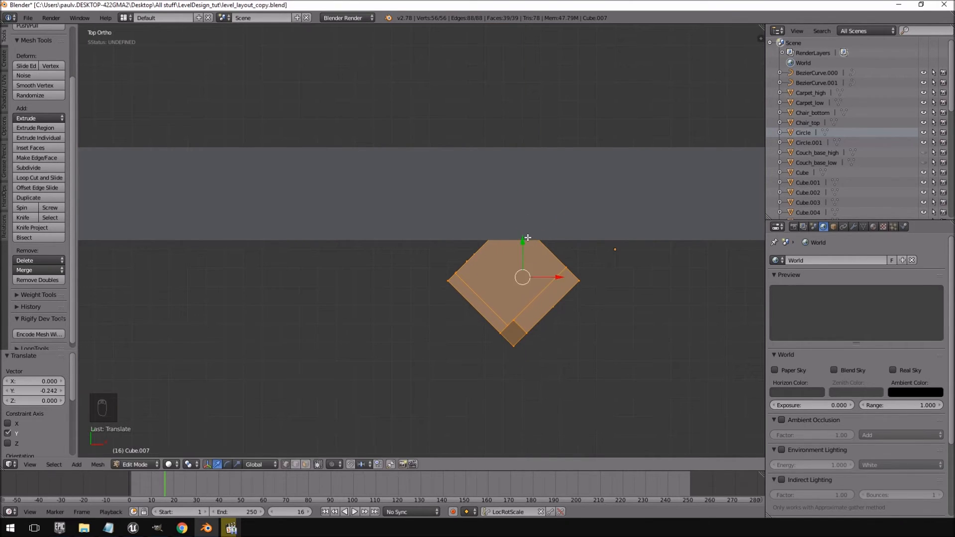
Try to extend the ledges by moving the vertices of their upper-right side about 0.35 along X and 0.33 along Y
key("Tab")
key("a")
key("a")
key("a")
key("Tab")
key("z")
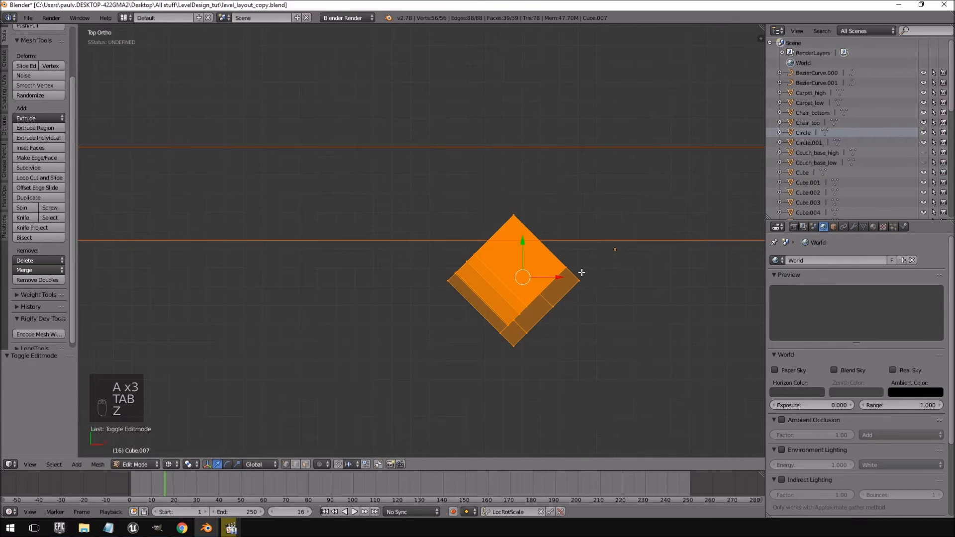
key("a")
mouse_move(535, 187)
left_mouse_down("ctrl")
mouse_move(591, 207)
mouse_move(591, 308)
mouse_move(580, 273)
left_mouse_up("ctrl")
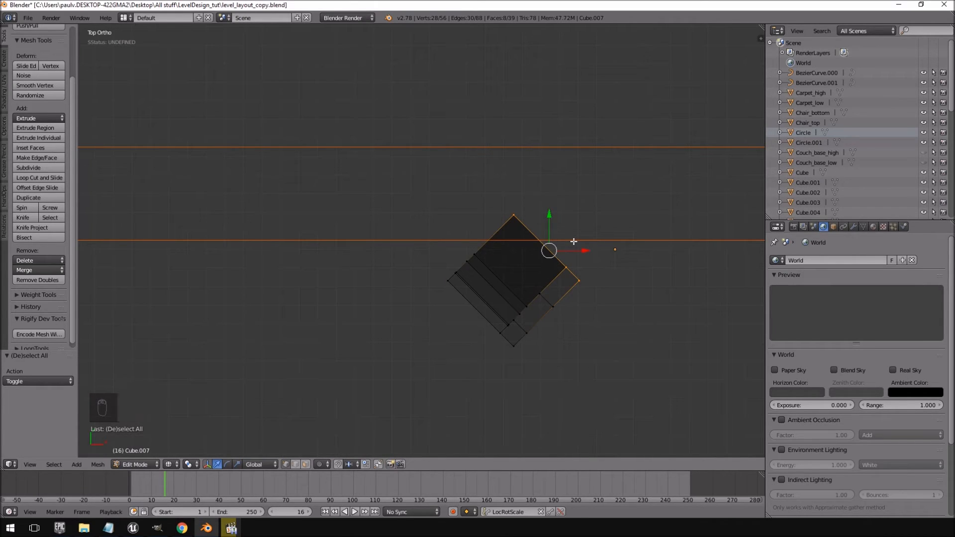
key("g")
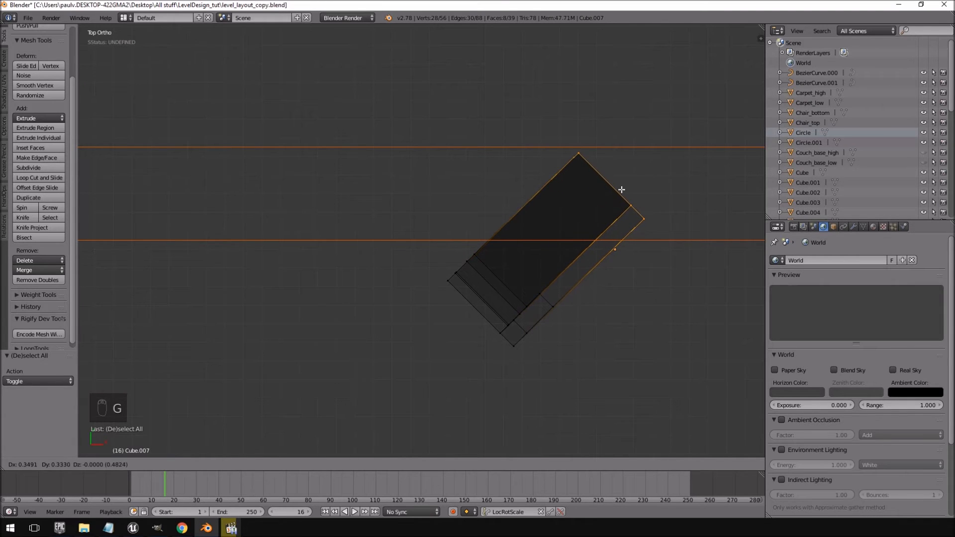
left_click(622, 192)
key("z")
mouse_move(602, 311)
middle_mouse_down()
mouse_move(603, 290)
mouse_move(661, 237)
mouse_move(573, 224)
mouse_move(497, 234)
mouse_move(450, 214)
mouse_move(609, 251)
middle_mouse_up()
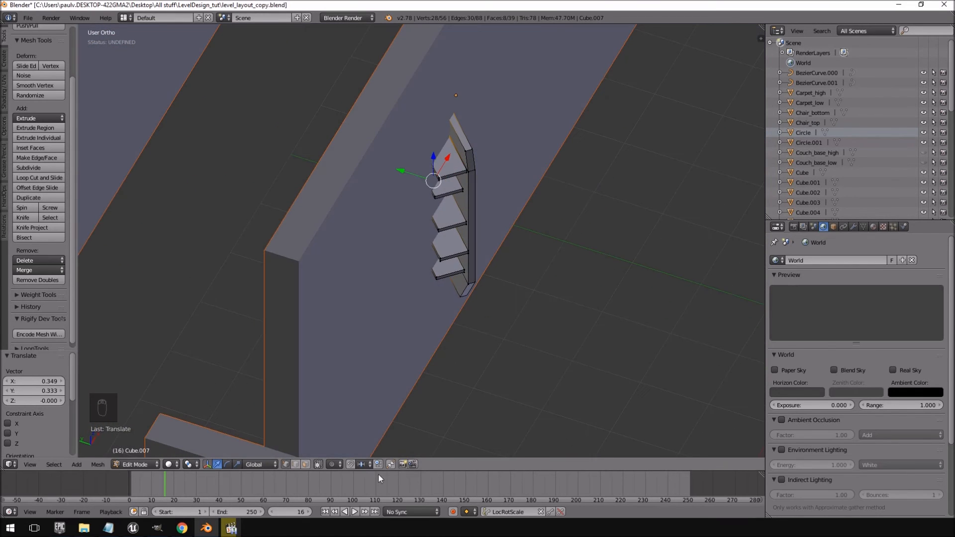
Check the wall shelf shapes in the Mirror's Edge Catalyst reference video and return to Blender
key("alt+Tab")
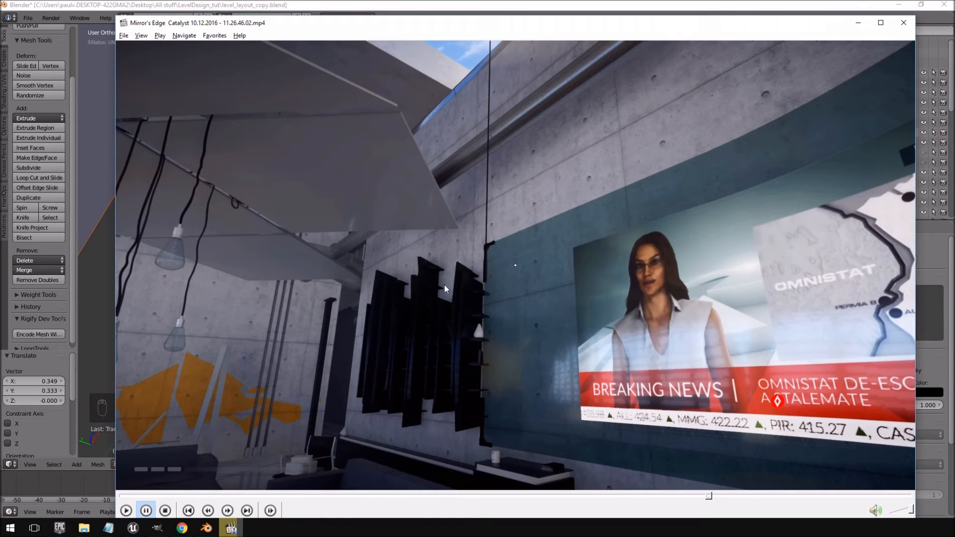
key("alt+Tab")
mouse_move(472, 256)
middle_mouse_down()
mouse_move(486, 219)
mouse_move(428, 239)
mouse_move(480, 246)
mouse_move(471, 259)
middle_mouse_up()
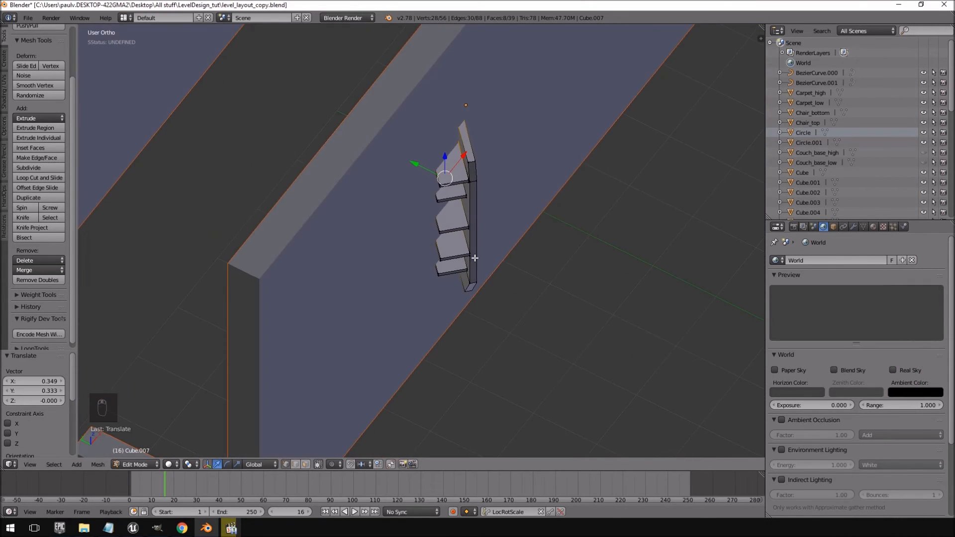
Undo the ledge extension, the Y shifts and the last 45° rotation of the shelf mesh
key("KP_7")
key("ctrl+z")
key("ctrl+z")
key("ctrl+z")
key("ctrl+z")
key("ctrl+z")
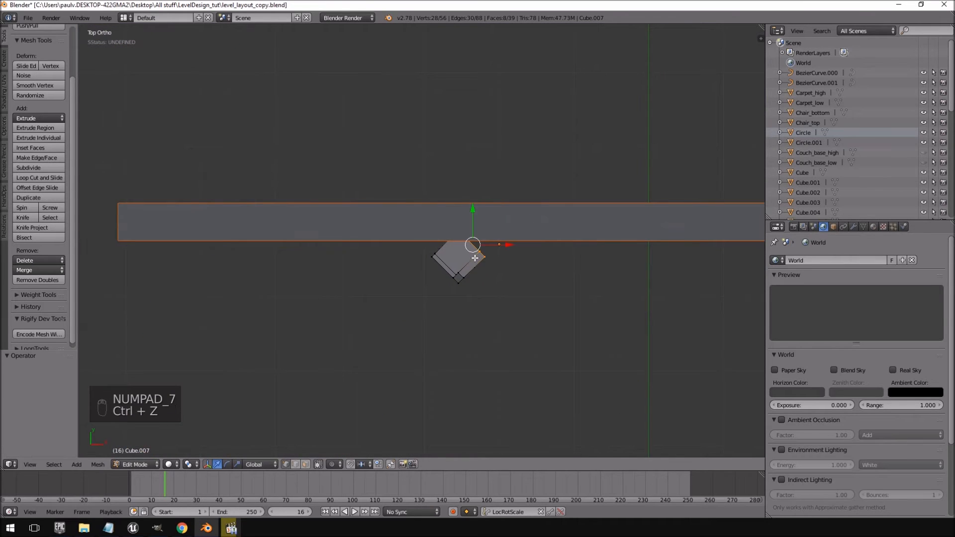
key("ctrl+z")
key("ctrl+z")
key("ctrl+z")
key("ctrl+z")
key("ctrl+z")
key("ctrl+z")
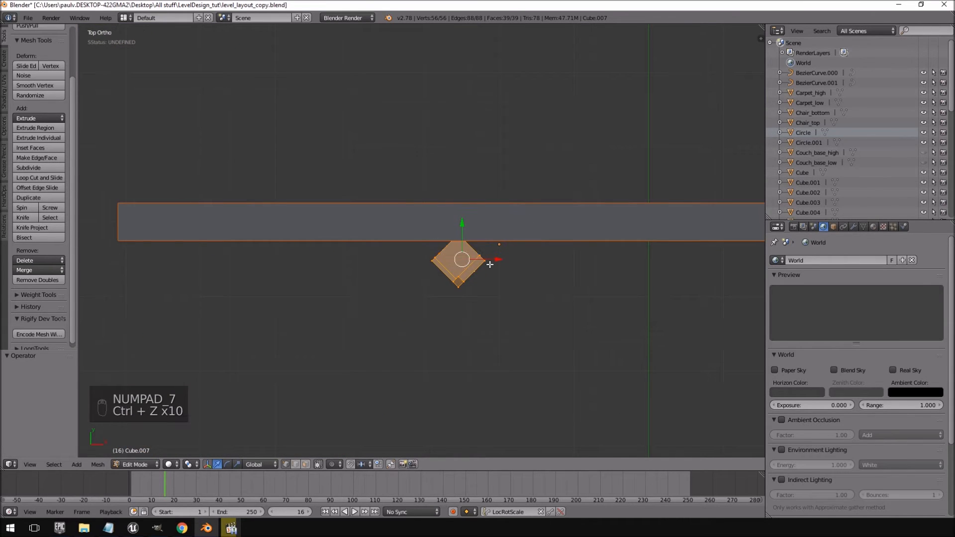
Hide the walls to isolate the shelf for editing, and compare it with the Mirror's Edge Catalyst reference video
middle_click_drag(490, 264, 487, 155)
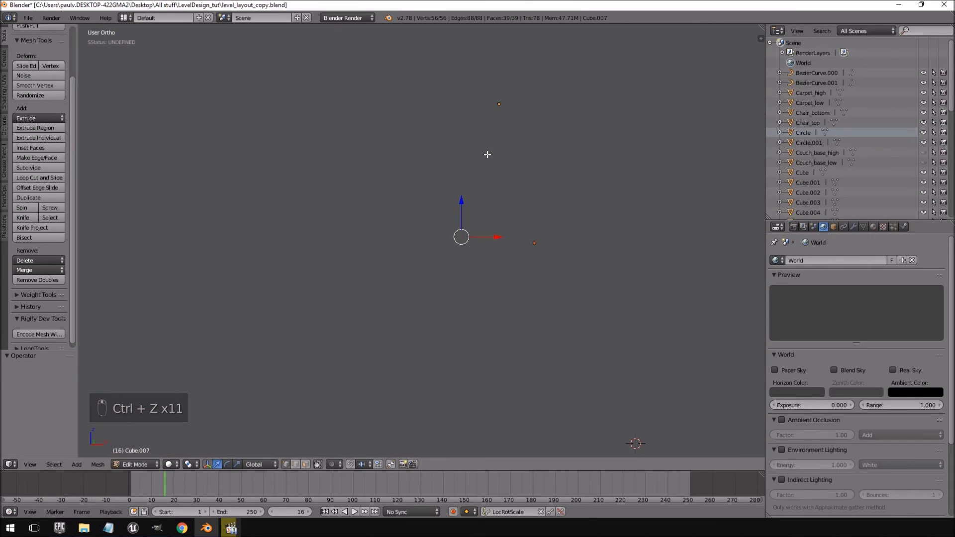
key("Tab")
key("h")
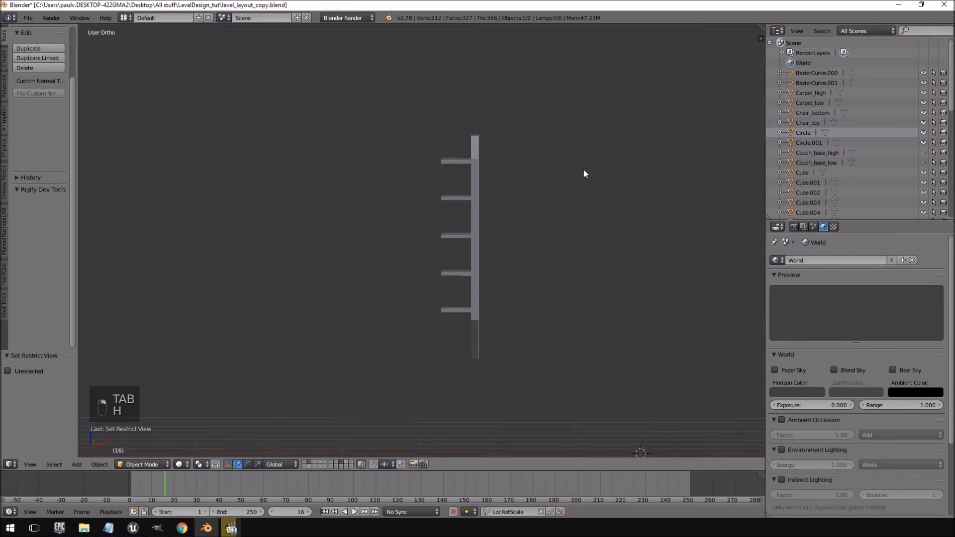
scroll(448, 213, "up", 3)
right_click(511, 185)
key("Tab")
key("alt+Tab")
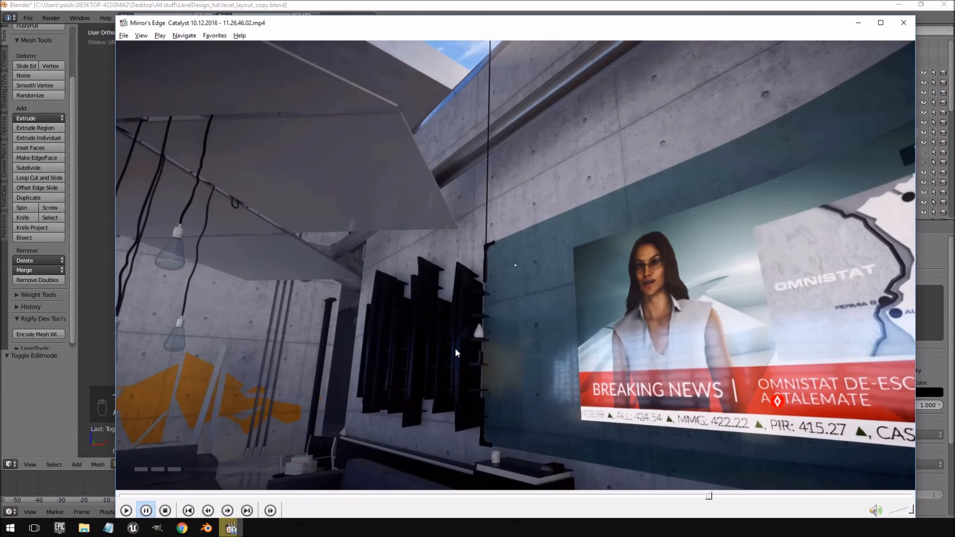
key("alt+Tab")
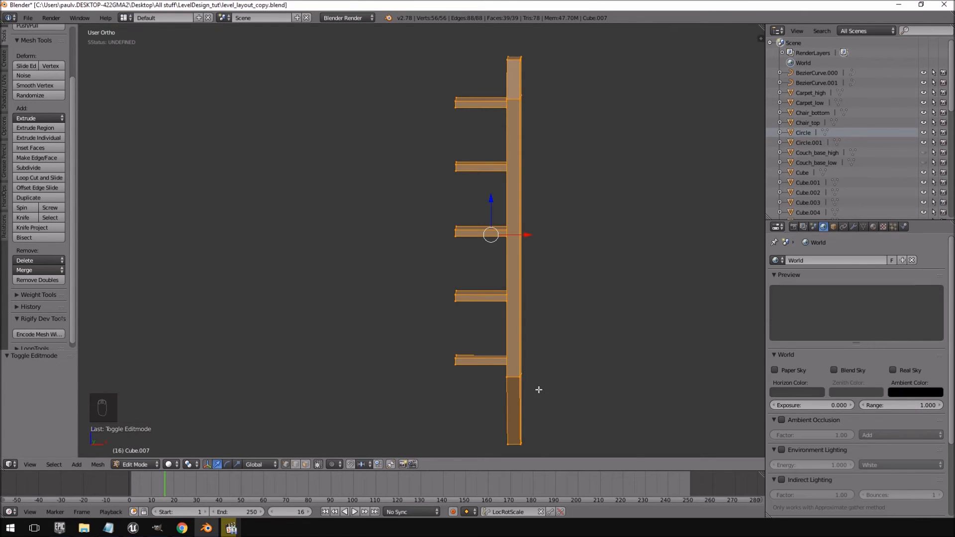
Thin the upright panel by moving its outer side vertices -0.05 along X in the front view
key("KP_1")
key("a")
key("a")
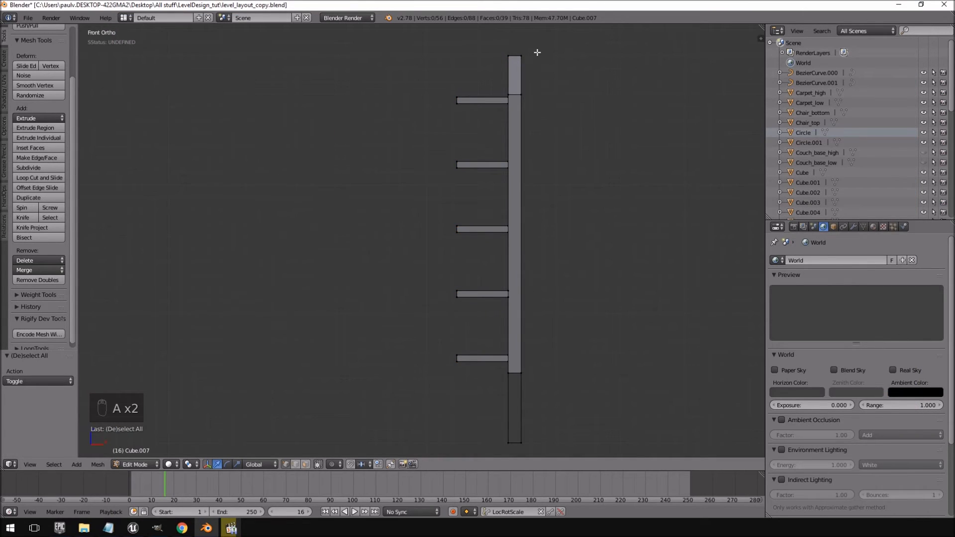
key("z")
mouse_move(537, 53)
left_mouse_down("ctrl")
mouse_move(514, 85)
mouse_move(509, 264)
mouse_move(514, 412)
mouse_move(534, 476)
mouse_move(525, 301)
left_mouse_up("ctrl")
scroll(524, 300, "up", 10)
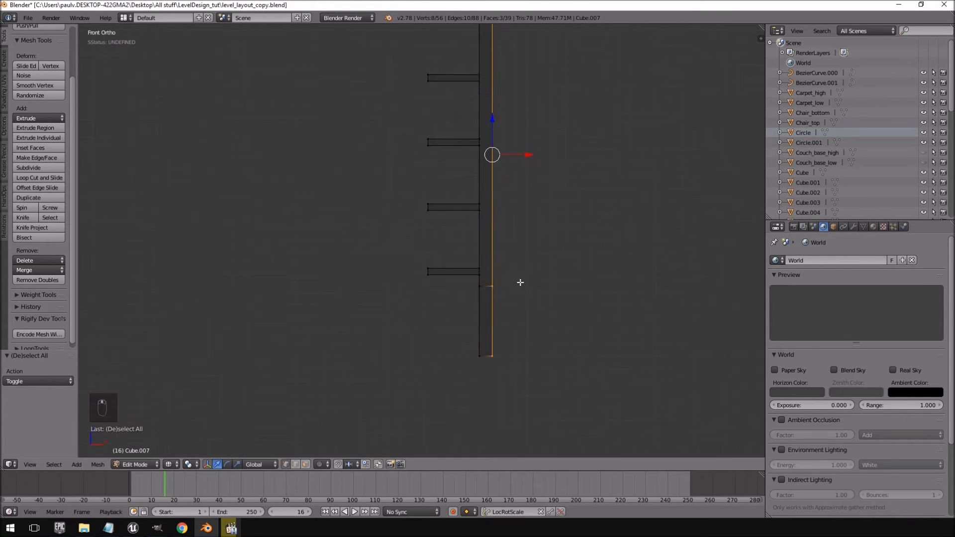
key("g")
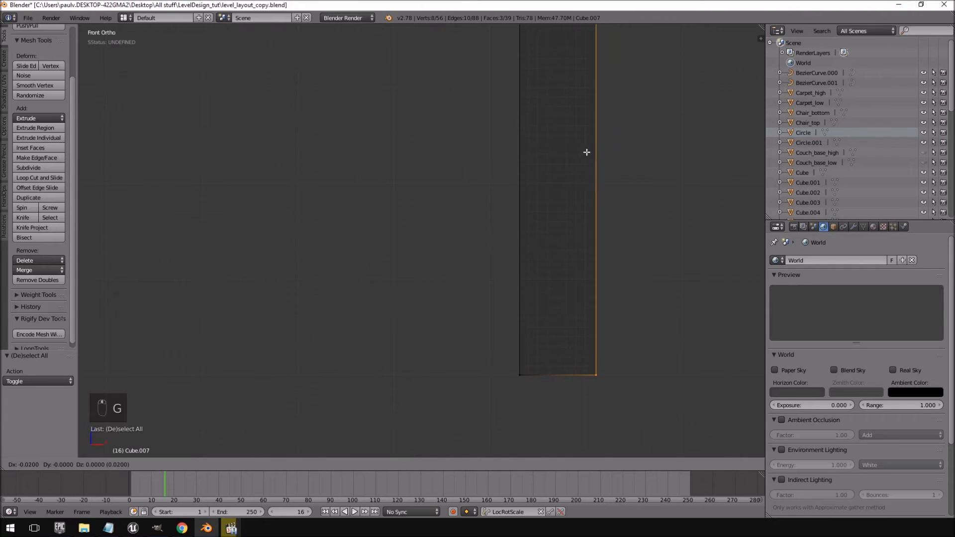
left_click(559, 154)
scroll(487, 265, "down", 4)
scroll(488, 265, "up", 3)
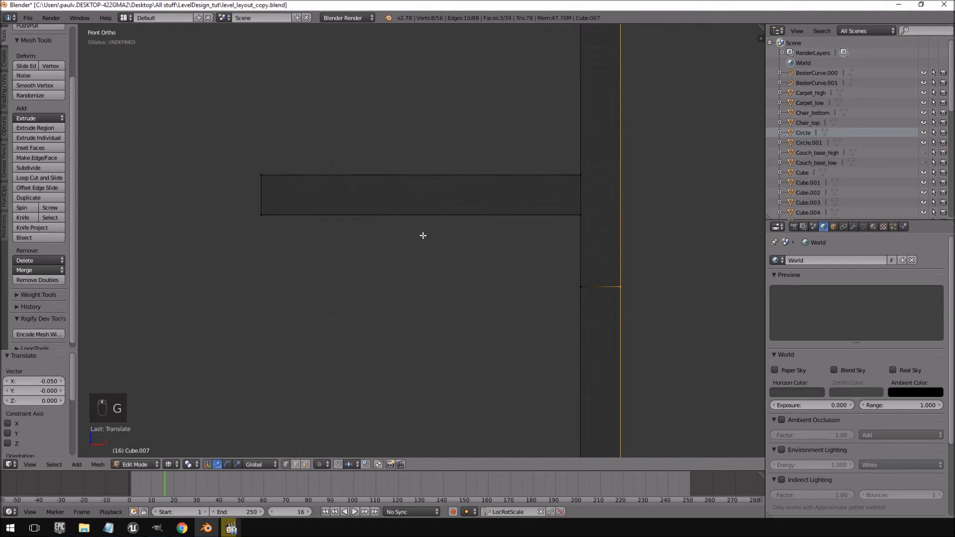
scroll(485, 254, "down", 6)
Move the vertices along the shelf's straight back edge along Y in the right view
key("Tab")
middle_click_drag(482, 256, 620, 262)
key("KP_1")
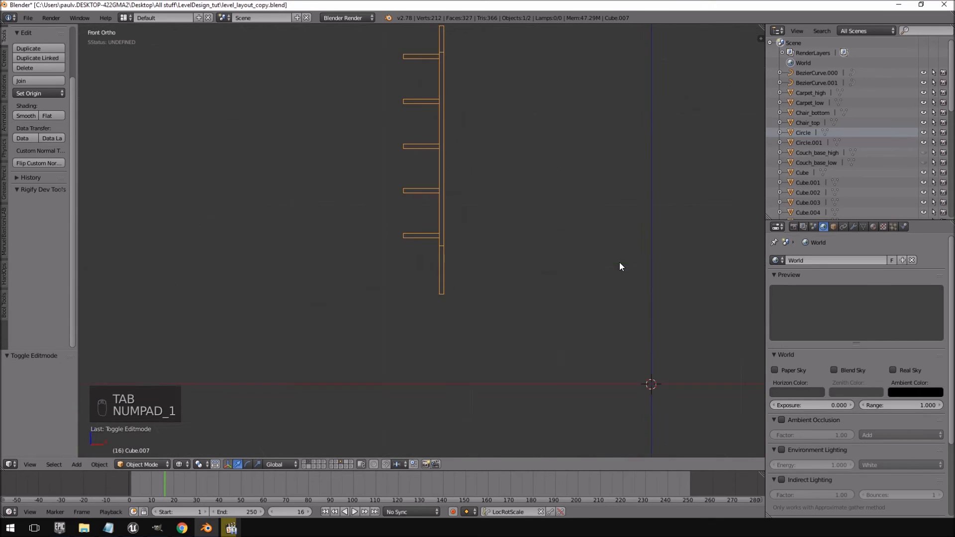
key("KP_3")
key("z")
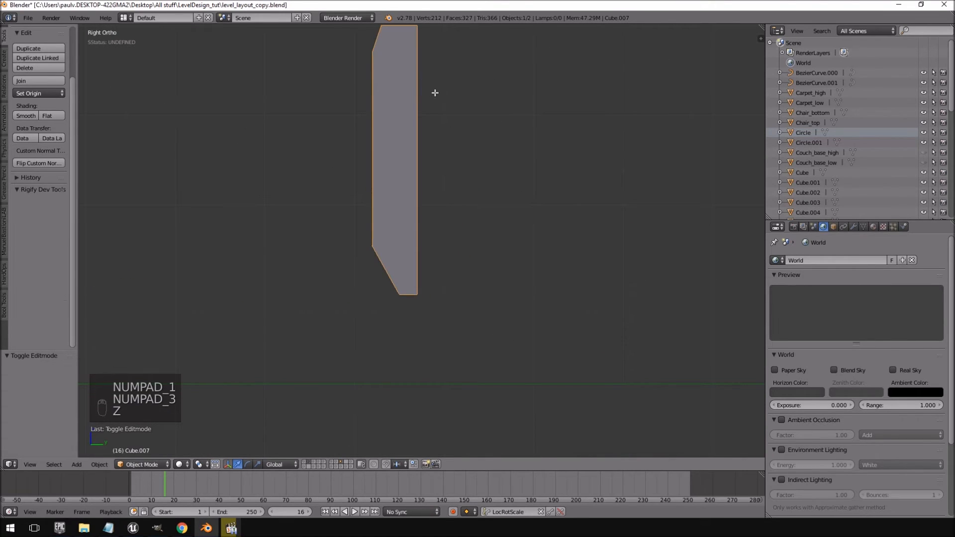
key("Tab")
middle_click_drag(448, 85, 459, 136, "shift")
key("z")
key("a")
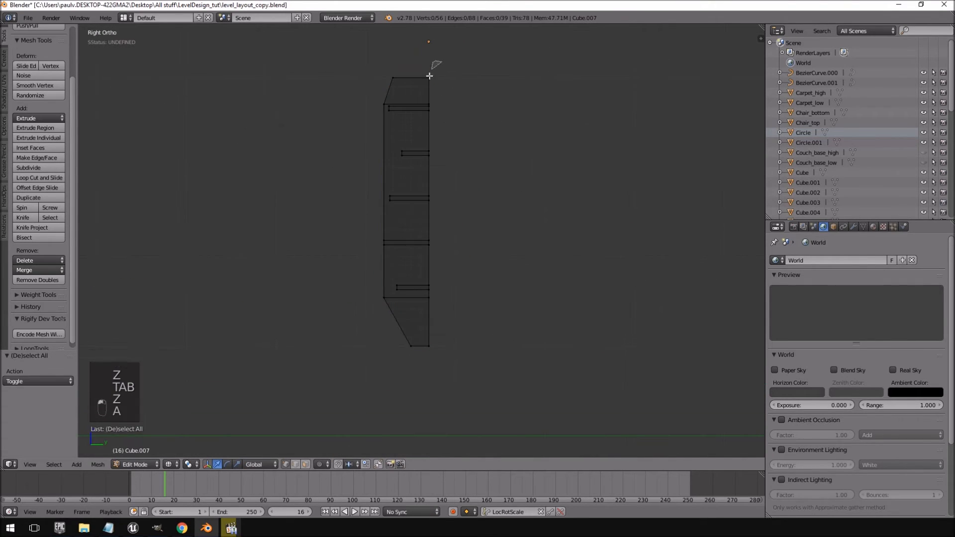
mouse_move(421, 69)
left_mouse_down("ctrl")
mouse_move(418, 277)
mouse_move(438, 393)
left_mouse_up("ctrl")
key("g")
key("y")
left_click(488, 198)
mouse_move(488, 199)
middle_mouse_down()
mouse_move(480, 223)
mouse_move(550, 224)
mouse_move(599, 179)
mouse_move(542, 162)
mouse_move(434, 213)
mouse_move(480, 228)
mouse_move(431, 162)
middle_mouse_up()
key("z")
key("Tab")
key("KP_1")
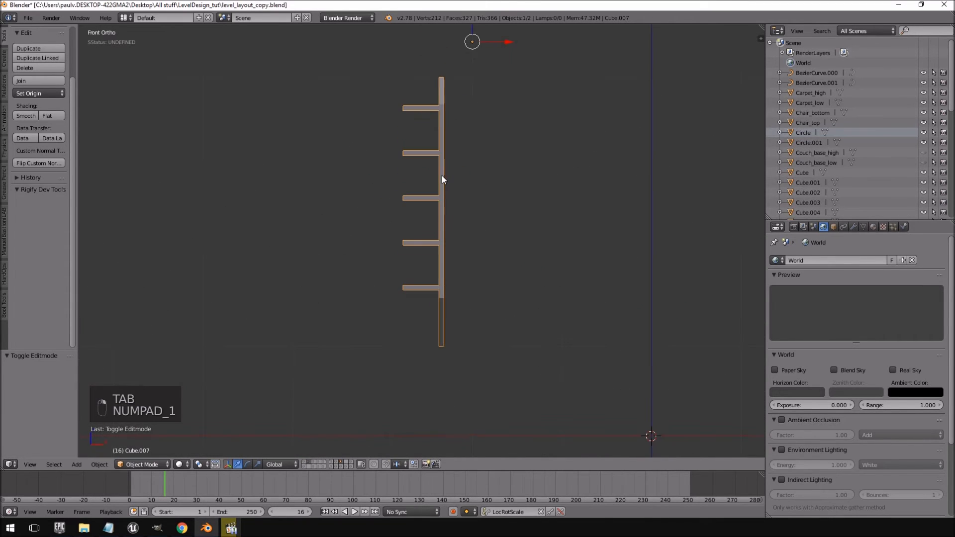
Duplicate the entire shelf mesh and move the copy -0.7 along X in the front view
middle_click_drag(442, 176, 483, 191, "shift")
key("Tab")
key("a")
key("a")
key("a")
key("a")
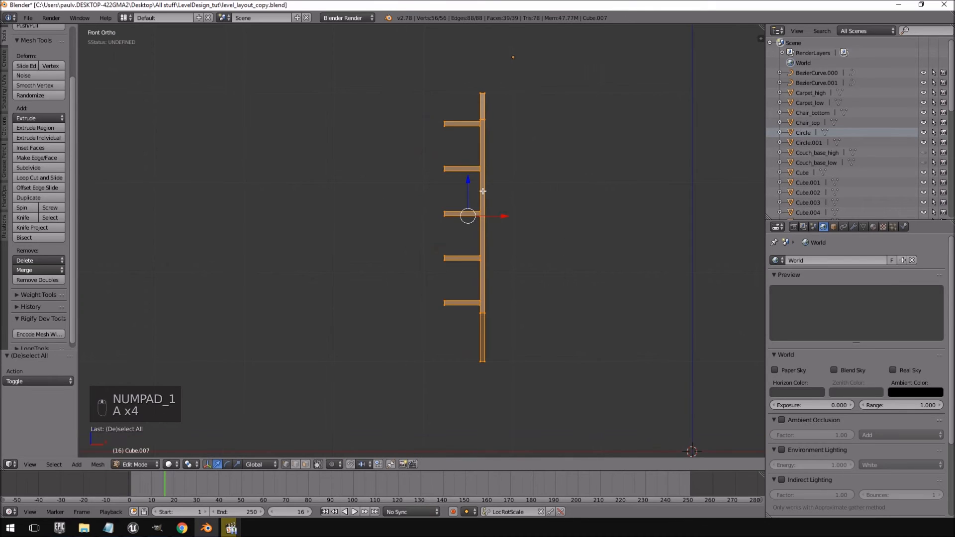
key("shift+d")
right_click(497, 201)
key("g")
key("x")
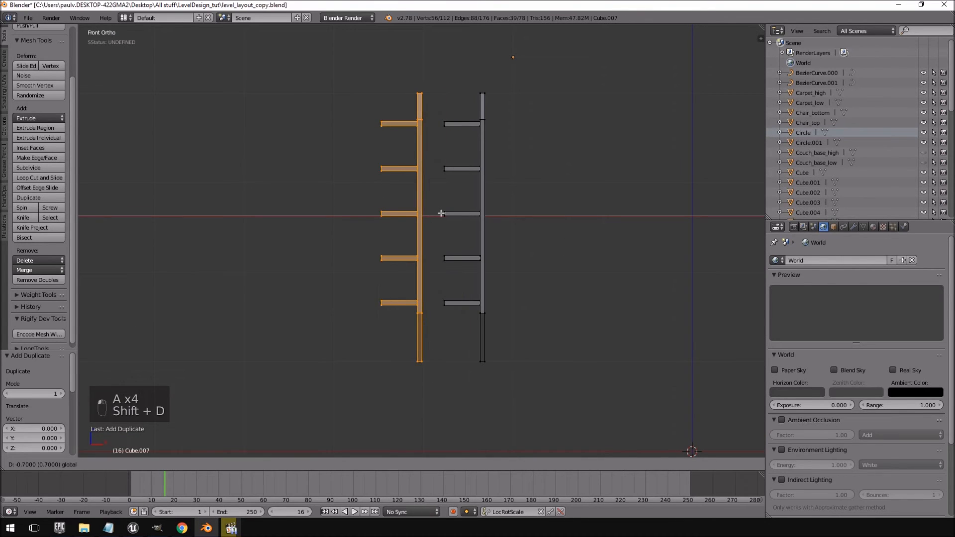
left_click(441, 214)
Scale the upright panel of the duplicated shelf to 0.7 along Z
middle_click_drag(409, 193, 429, 202, "shift")
right_click(402, 176)
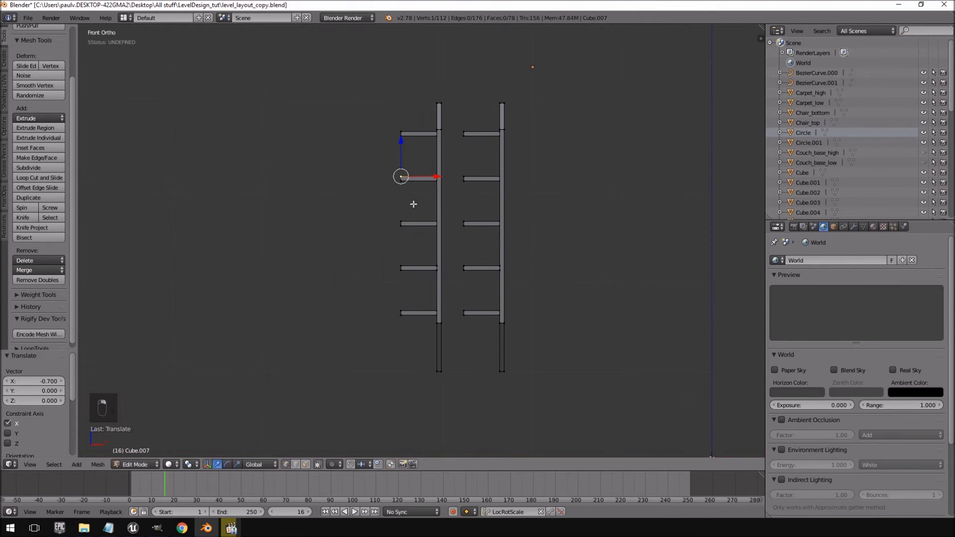
right_click(411, 221)
right_click(441, 103)
key("a")
key("a")
key("a")
right_click(444, 106)
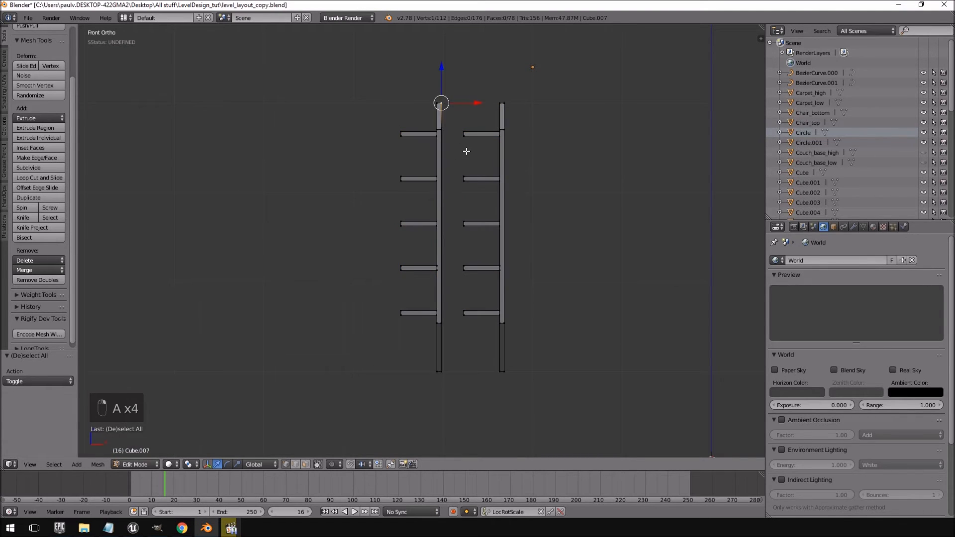
key("ctrl+l")
key("s")
key("z")
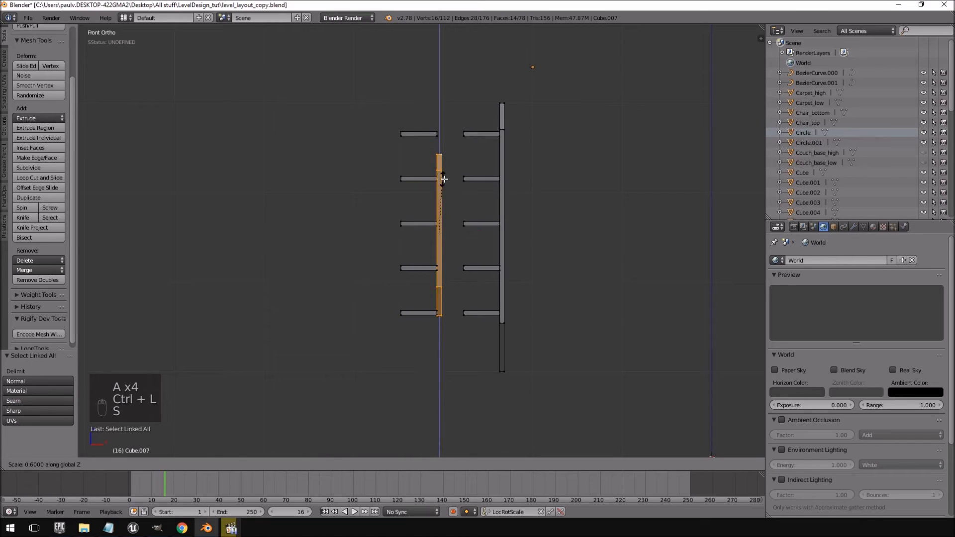
left_click(415, 178)
Delete the top and bottom ledges of the duplicated shelf, including all their linked vertices
right_click(438, 134)
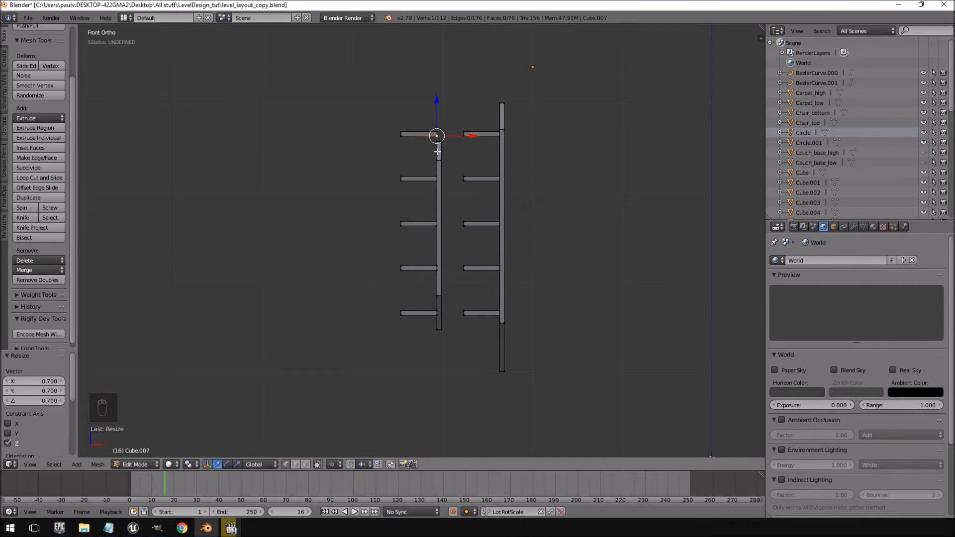
key("ctrl+l")
key("Delete")
left_click(437, 151)
right_click(405, 307)
key("ctrl+l")
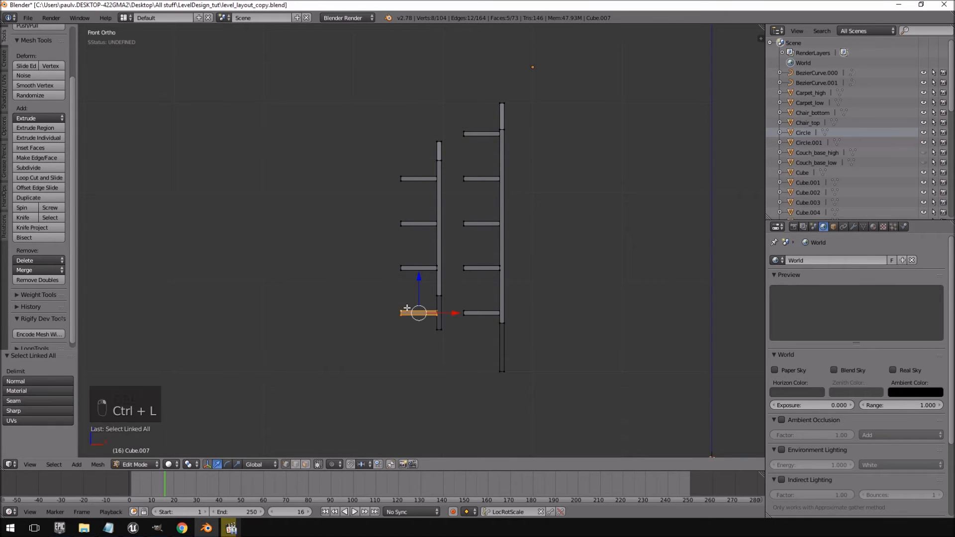
key("Delete")
key("Up")
key("Up")
key("Return")
Lower the three remaining ledges of the shortened shelf together along Z
mouse_move(407, 308)
middle_mouse_down()
mouse_move(475, 314)
mouse_move(405, 308)
middle_mouse_up()
right_click(399, 225)
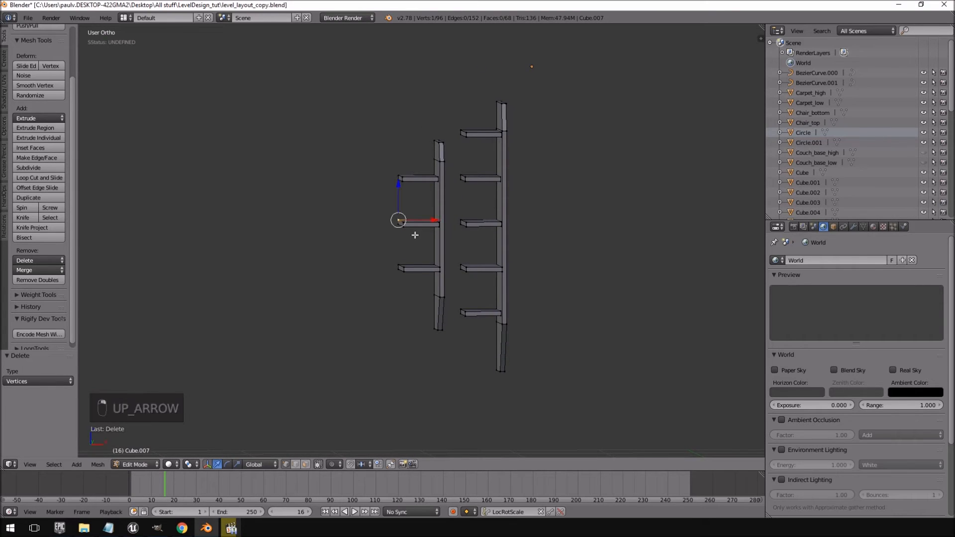
right_click(404, 179, "shift")
right_click(408, 265, "shift")
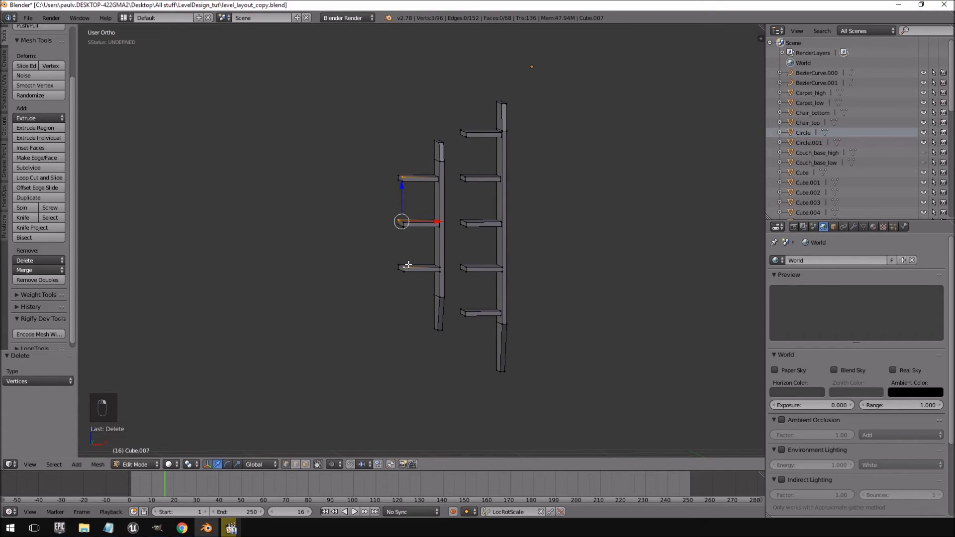
key("ctrl+l")
left_click_drag(418, 188, 403, 209)
Raise the shortened shelf's upper two ledges 0.039 along Z, plus the topmost one another 0.1, to stagger their spacing
right_click(404, 235)
right_click(404, 189, "shift")
key("ctrl+l")
left_click_drag(418, 179, 422, 174)
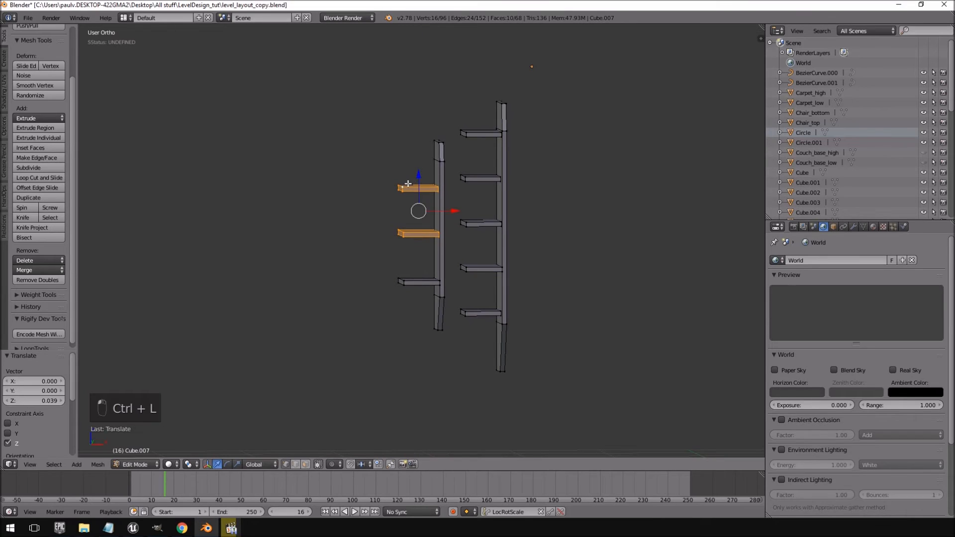
right_click(408, 184)
key("ctrl+l")
left_click_drag(419, 163, 428, 146)
Extrude the shortened upright's top face about 0.3 along Z and shift its top corner back along Y to slant it
right_click(443, 145)
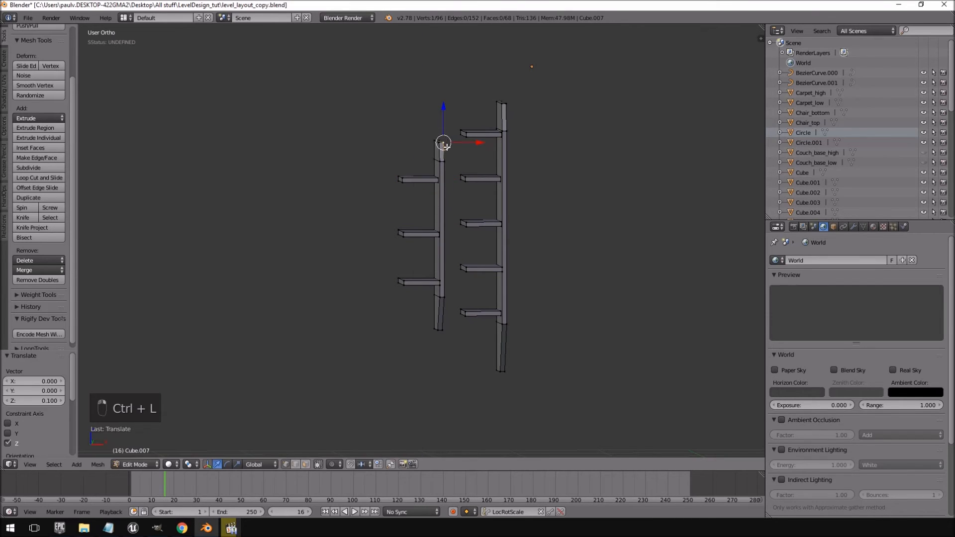
key("Tab")
middle_click_drag(439, 149, 447, 154)
key("Tab")
right_click(428, 137)
right_click(444, 148, "shift")
right_click(447, 146, "shift")
right_click(435, 136, "shift")
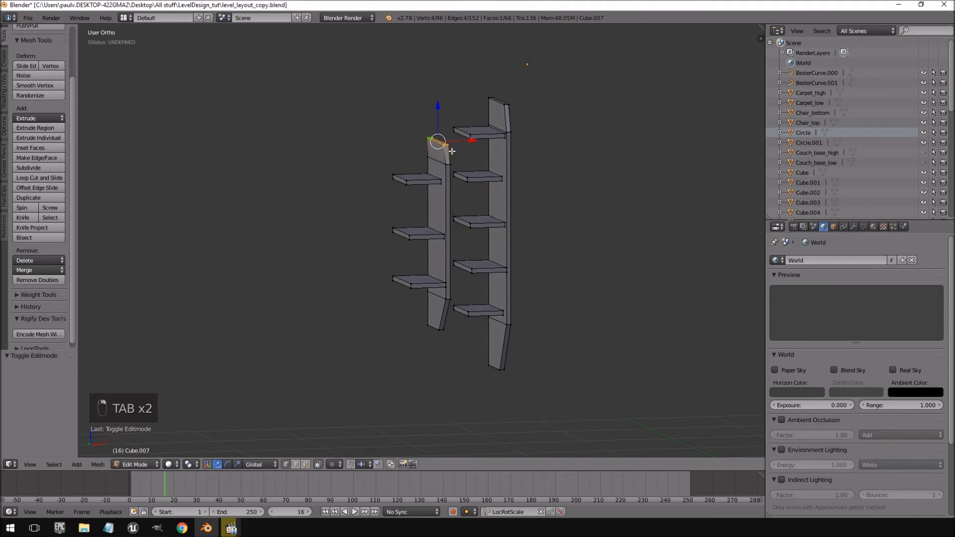
middle_click_drag(447, 150, 468, 153)
key("e")
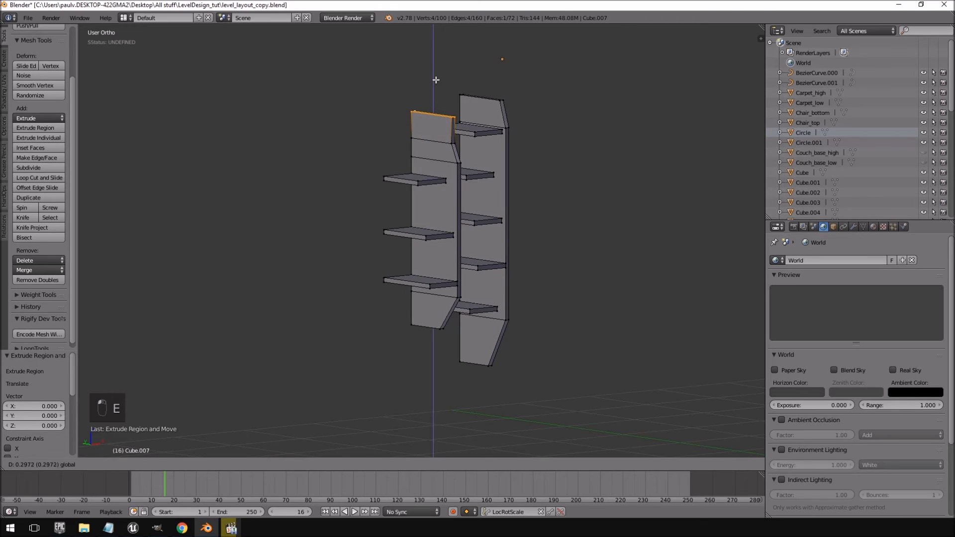
left_click(436, 80)
right_click(432, 116)
left_click_drag(431, 117, 411, 116)
Examine the ledge positions and upright silhouettes of the two shelves from several angles
middle_click_drag(444, 289, 447, 213)
scroll(372, 278, "down", 4)
scroll(449, 272, "up", 3)
right_click(412, 197)
key("ctrl+l")
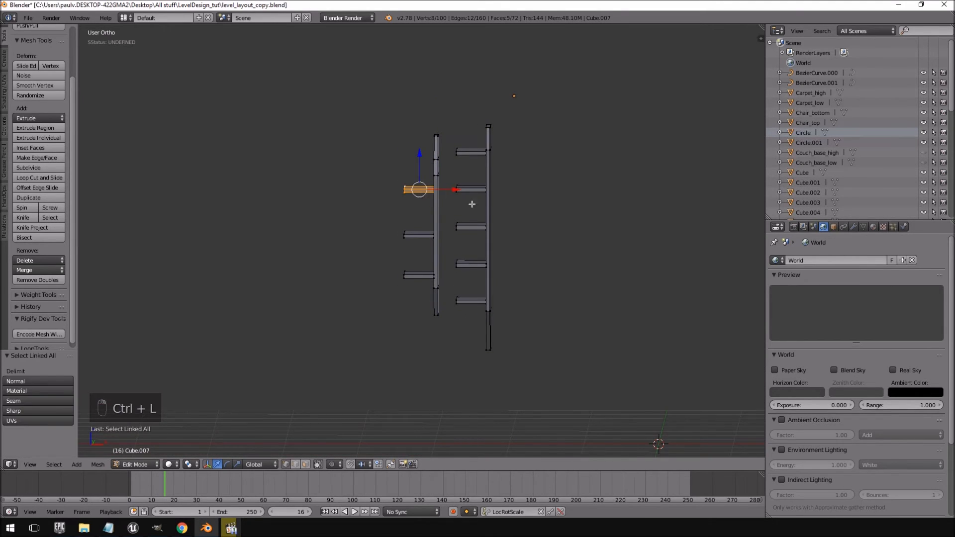
key("a")
middle_click_drag(464, 204, 492, 133)
right_click(456, 190)
key("ctrl+l")
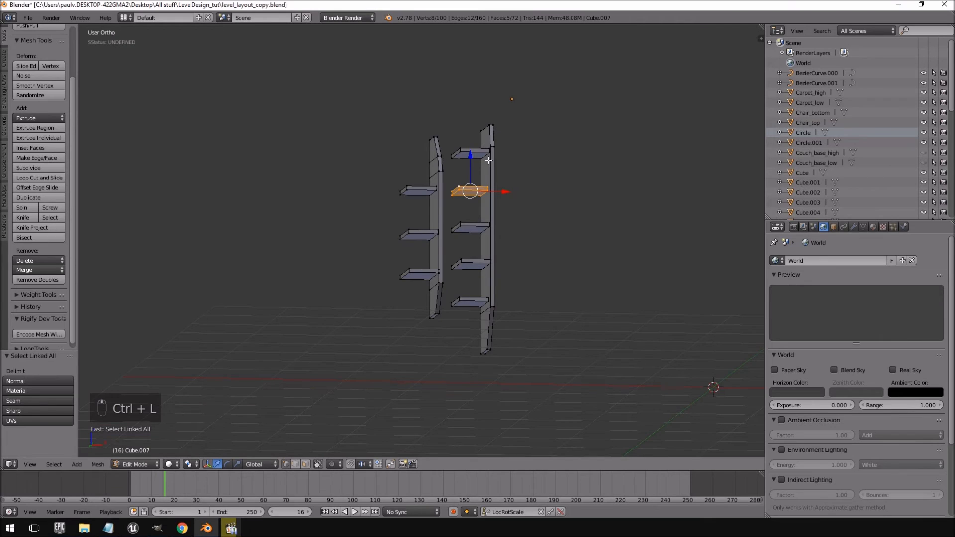
middle_click_drag(415, 150, 461, 223)
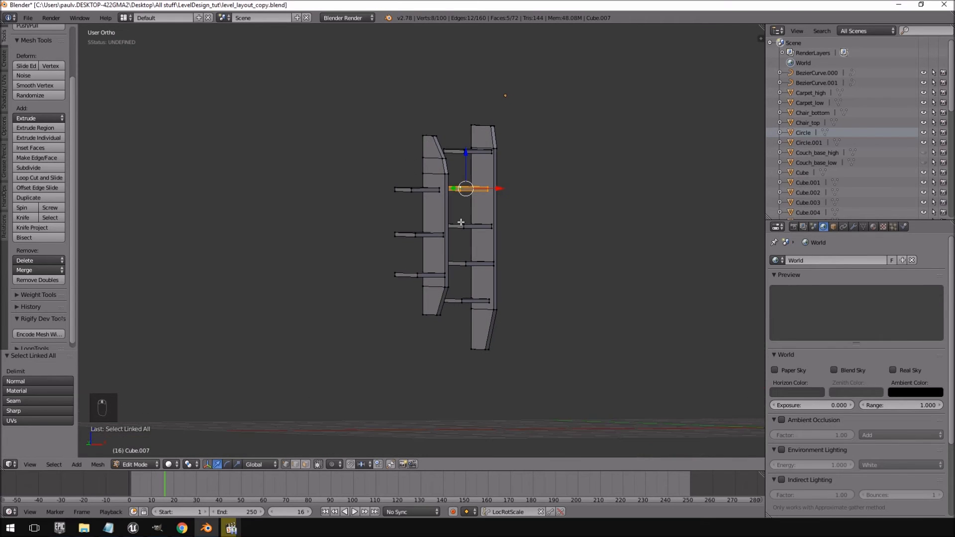
middle_click_drag(512, 199, 492, 243)
scroll(428, 327, "up", 3)
scroll(433, 325, "down", 5)
middle_click_drag(433, 324, 511, 259)
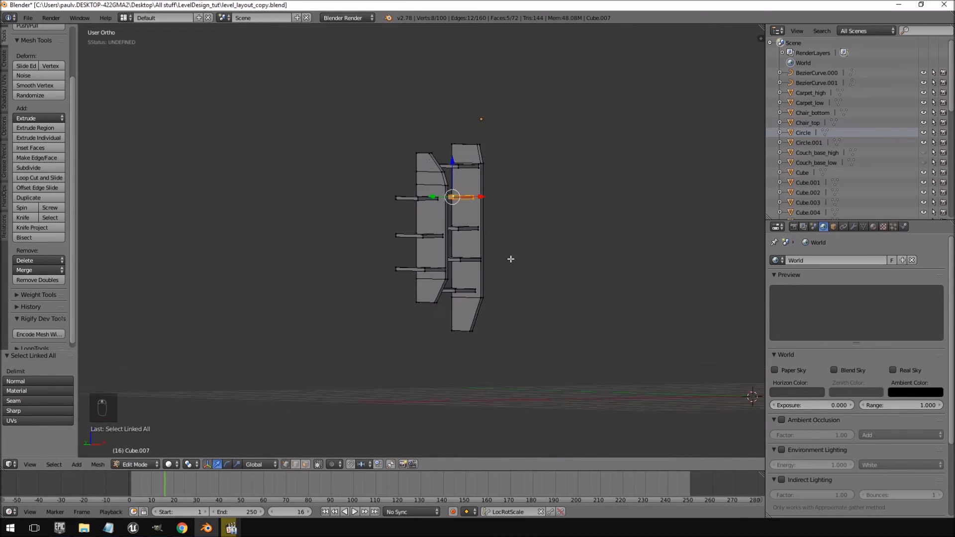
scroll(511, 259, "up", 3)
right_click(485, 218)
middle_click_drag(484, 223, 467, 229)
Duplicate the whole original five-ledge shelf and move the copy -1.4 along X in the front view
scroll(506, 184, "down", 5)
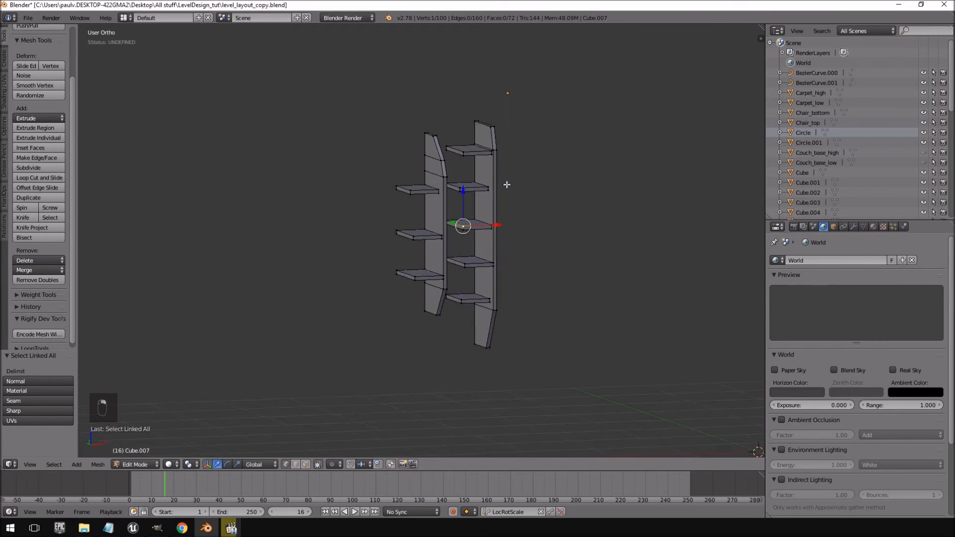
left_click_drag(470, 152, 463, 350, "ctrl")
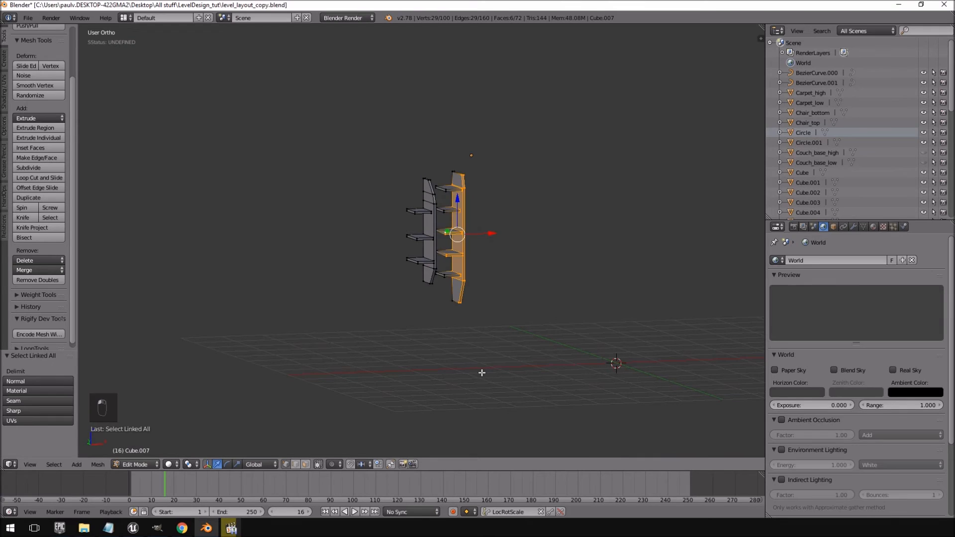
key("ctrl+l")
key("KP_1")
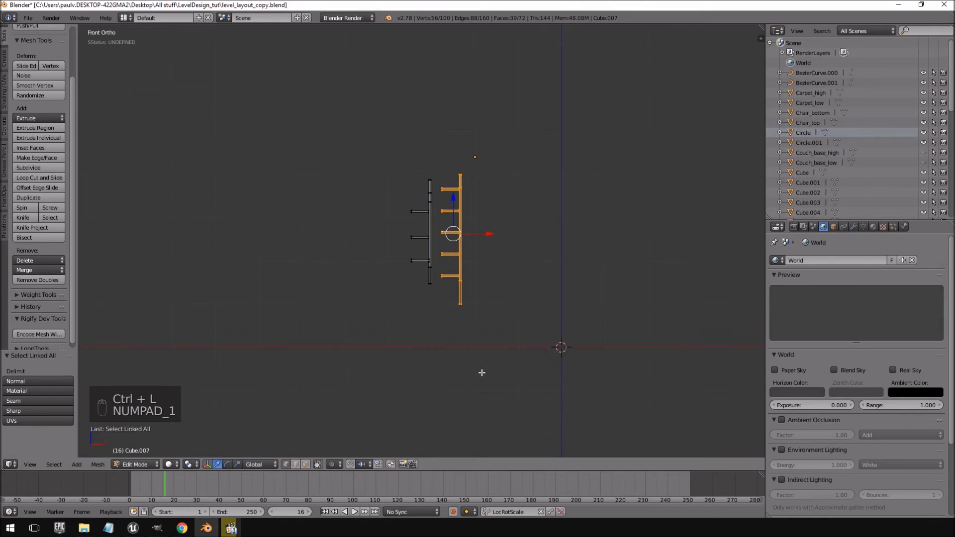
key("shift+d")
key("x")
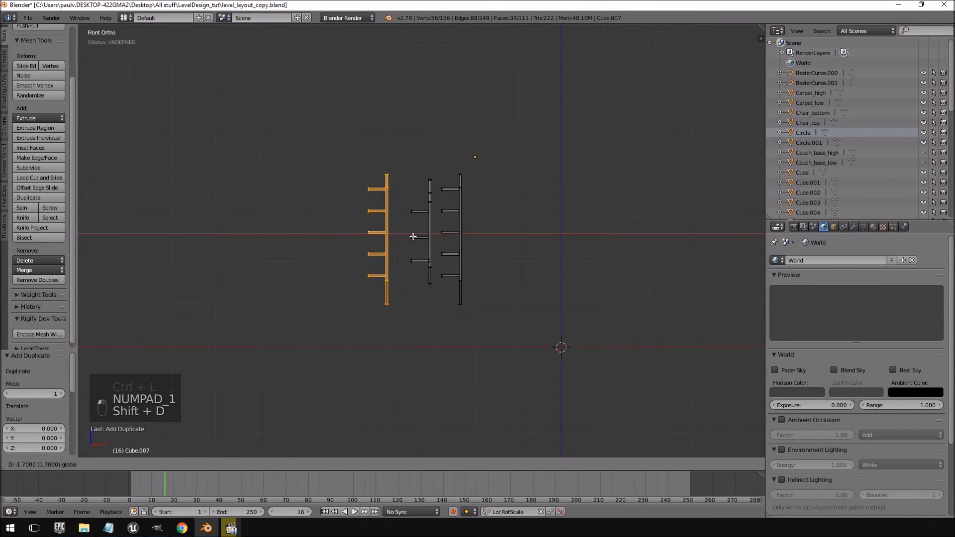
left_click(428, 238)
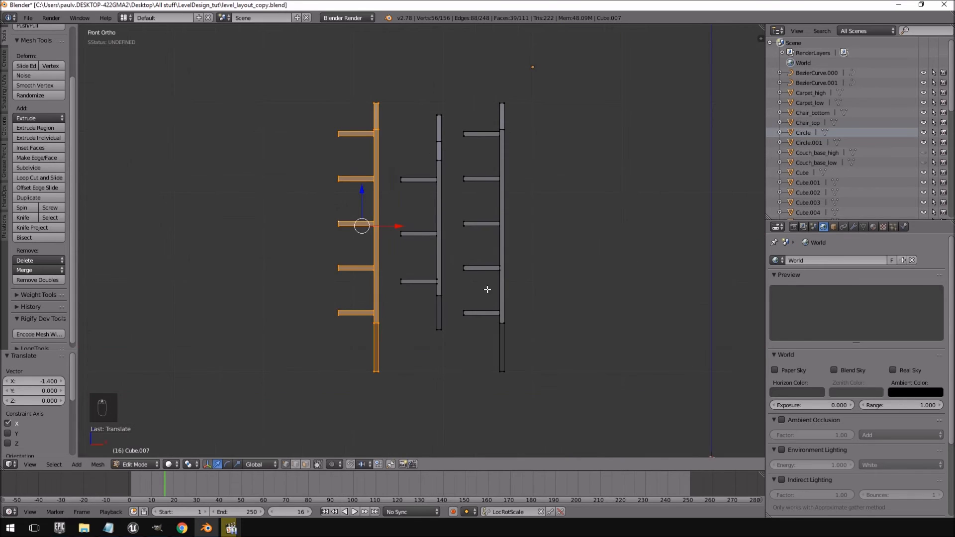
Scale the new five-ledge copy to about 0.907 along Z and raise it slightly
scroll(518, 281, "up", 4)
key("s")
key("z")
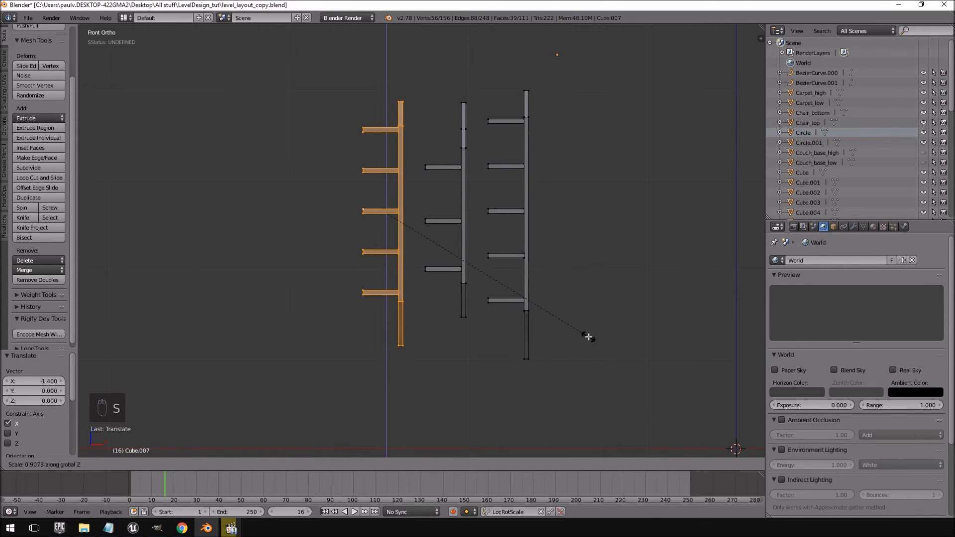
left_click(589, 337)
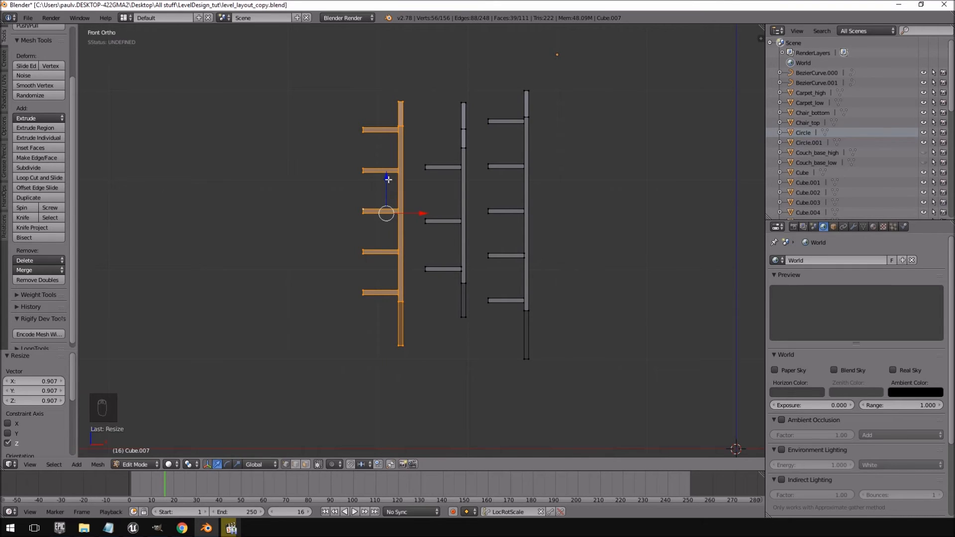
left_click_drag(388, 185, 389, 167)
Add a centred edge loop across the bottom slanted section of the leftmost upright
key("Tab")
middle_click_drag(418, 314, 450, 318)
key("Tab")
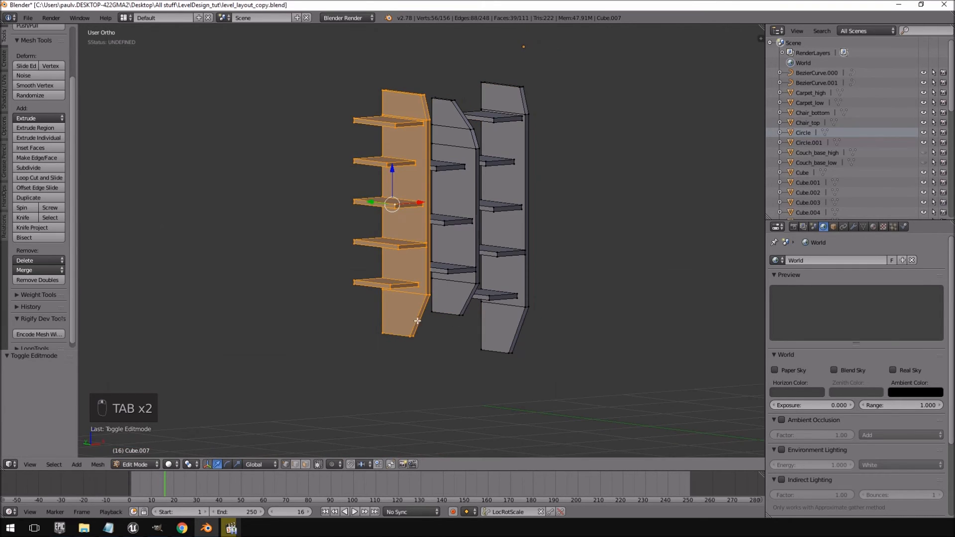
key("a")
key("a")
key("a")
key("ctrl+r")
left_click(391, 313)
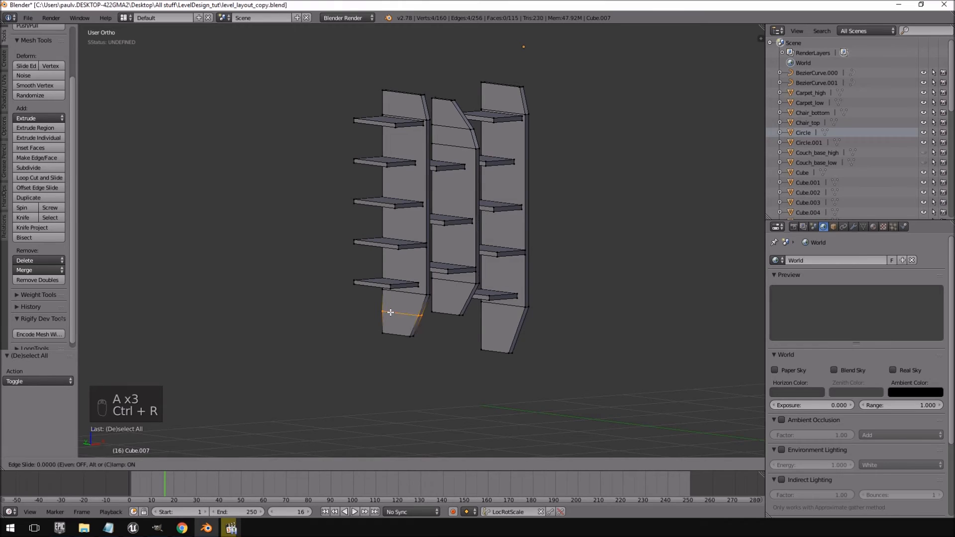
right_click(391, 313)
key("a")
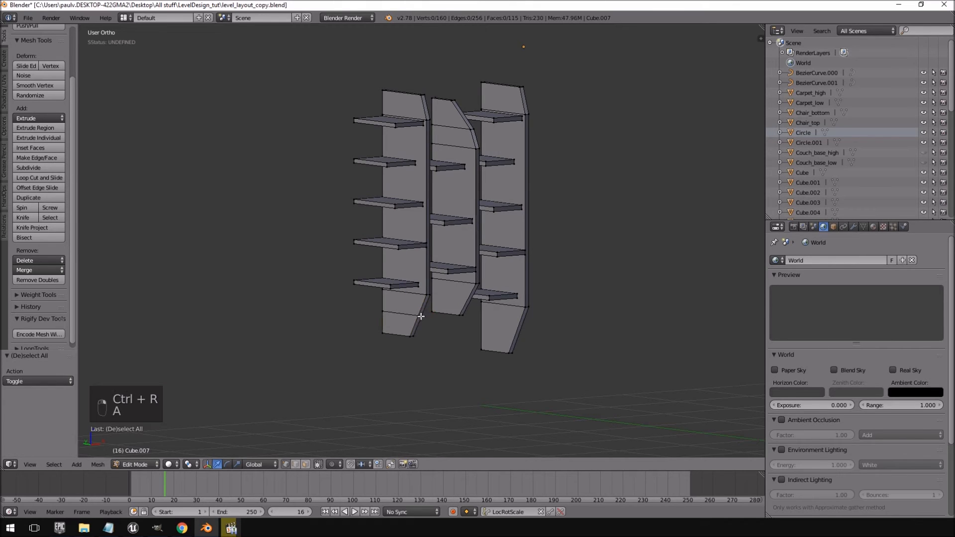
Move the bottom corner vertices of the leftmost upright back along Y to make a two-part slant
right_click(420, 315)
key("a")
right_click(404, 337)
right_click(417, 339, "shift")
left_click_drag(396, 335, 378, 333)
key("Tab")
key("Tab")
Select the entire leftmost shelf with its ledges and lower it about 0.4 along Z
middle_click_drag(433, 284, 423, 249)
mouse_move(421, 73)
left_mouse_down("ctrl")
mouse_move(377, 282)
mouse_move(408, 417)
left_mouse_up("ctrl")
key("ctrl+l")
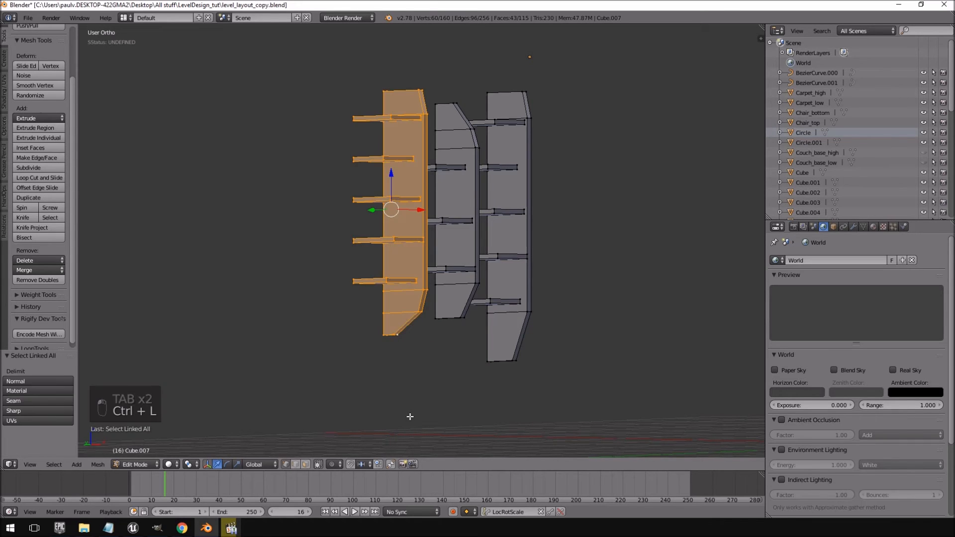
left_click_drag(391, 170, 397, 207)
Delete the second ledge from the top on the leftmost shelf
middle_click_drag(397, 207, 379, 219)
right_click(379, 219)
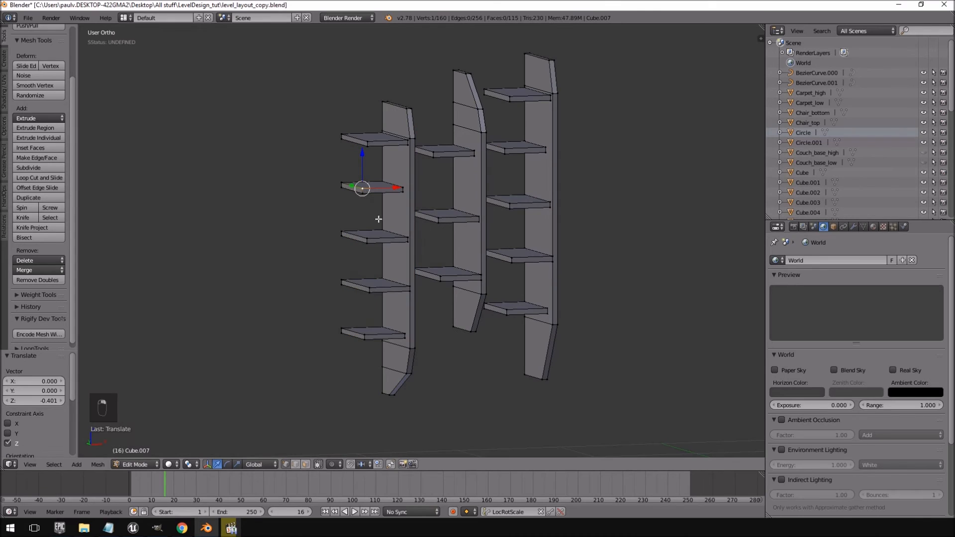
right_click(369, 241)
right_click(359, 187)
key("ctrl+l")
key("Delete")
Duplicate the entire four-ledge shelf and move the copy -1 along X
middle_click_drag(357, 192, 416, 204)
scroll(386, 194, "down", 3)
right_click(404, 169)
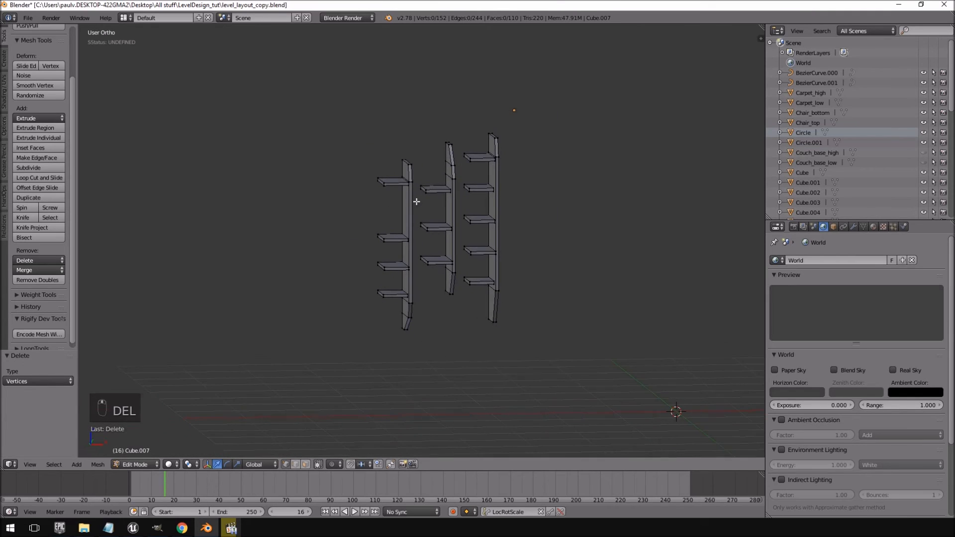
key("a")
mouse_move(416, 133)
left_mouse_down("ctrl")
mouse_move(369, 363)
mouse_move(412, 392)
left_mouse_up("ctrl")
key("ctrl+l")
key("shift+d")
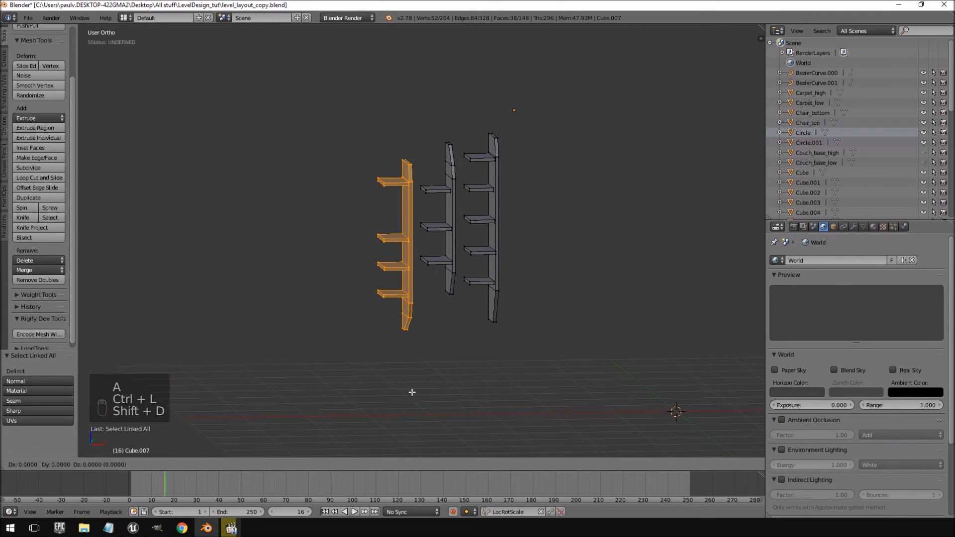
left_click_drag(435, 249, 385, 248)
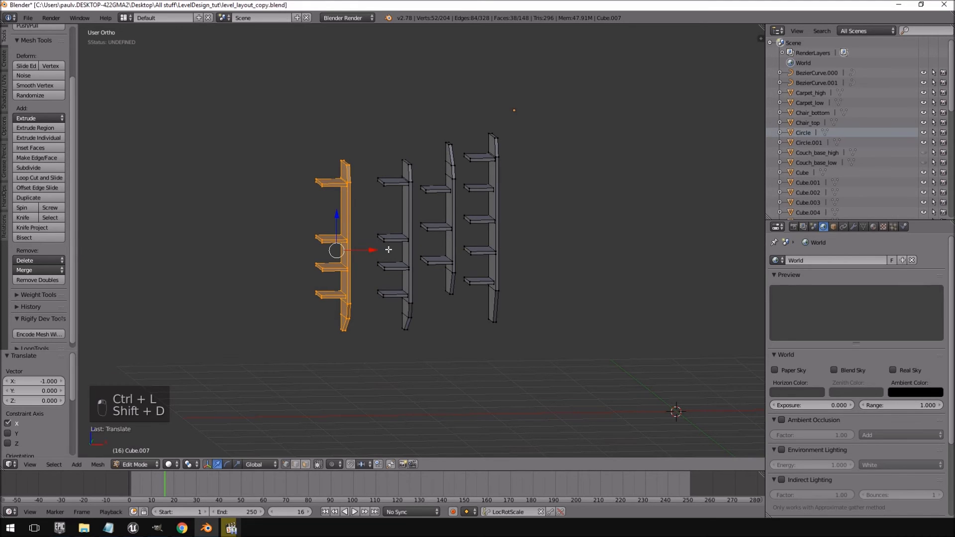
Move the new copy closer to the row in the front view to match the shelf spacing, and raise it 0.1 along Z
key("KP_1")
key("g")
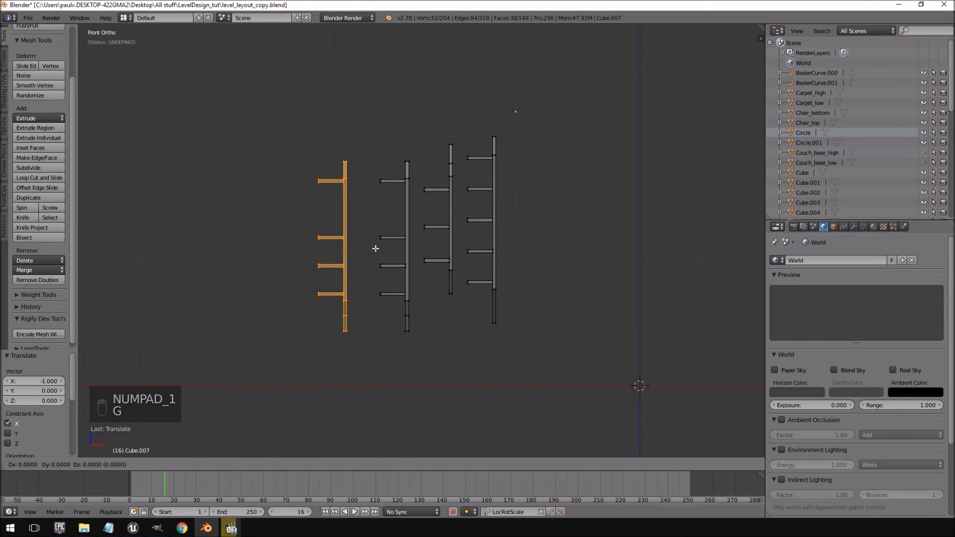
left_click(394, 249)
left_click_drag(349, 212, 354, 206)
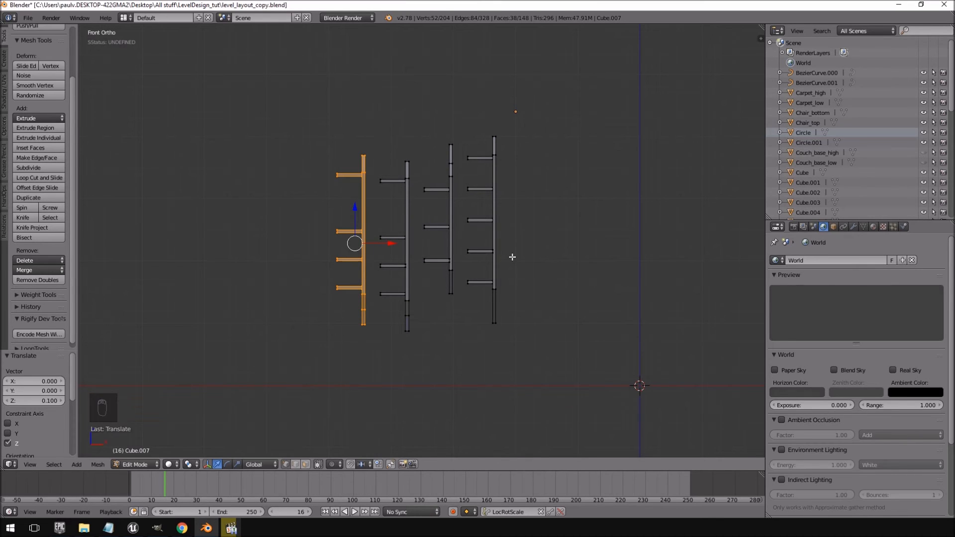
Lower the top ledge of the leftmost shelf by 0.316 along Z
middle_click_drag(533, 281, 356, 187)
right_click(351, 182)
key("ctrl+l")
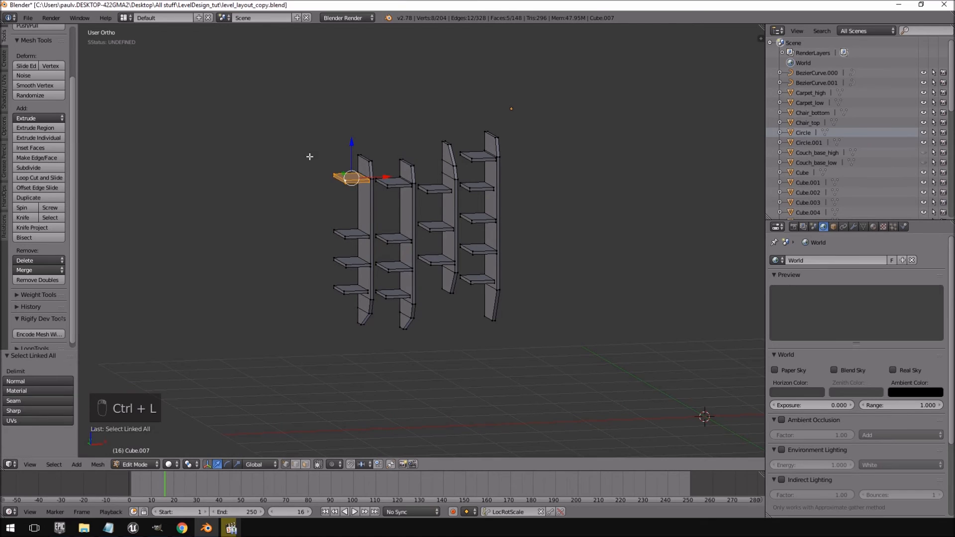
left_click_drag(352, 141, 352, 161)
Delete the bottom ledge of the leftmost shelf
right_click(345, 236)
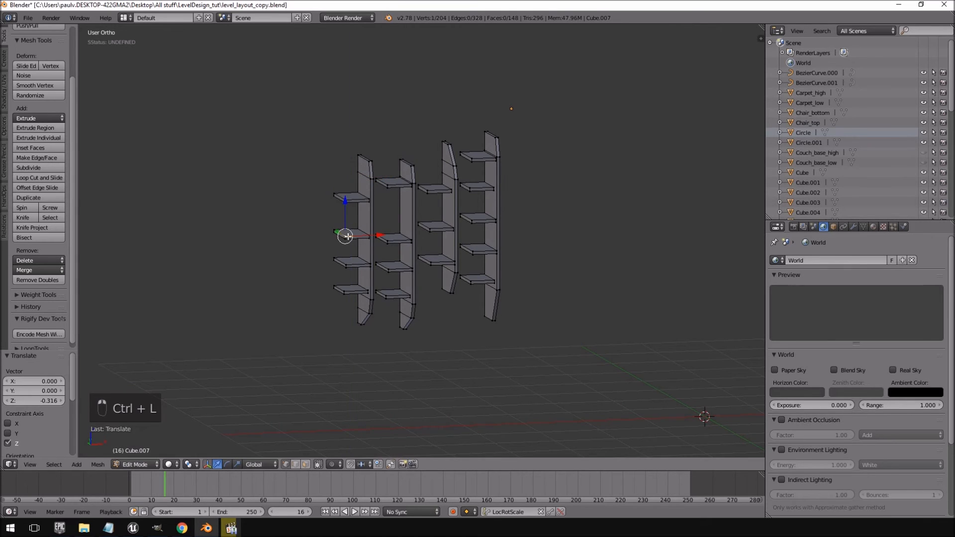
right_click(350, 288)
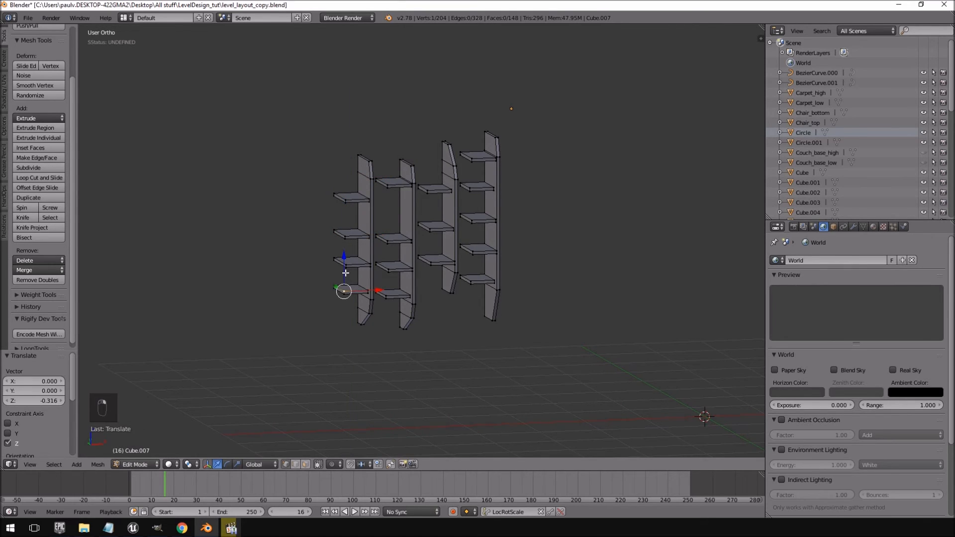
key("ctrl+l")
key("Delete")
left_click(345, 272)
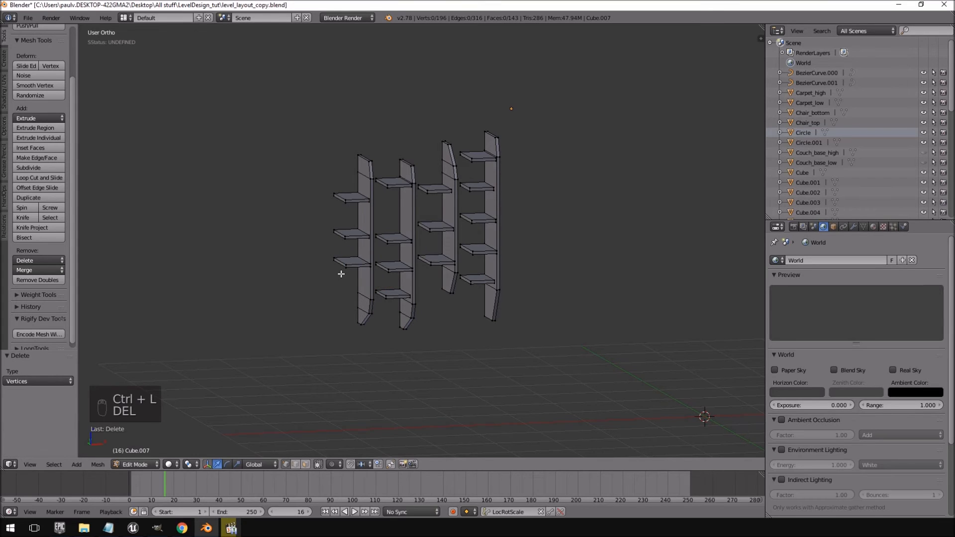
Lower the lowest remaining ledge of the leftmost shelf by 0.243 along Z
right_click(351, 259)
key("ctrl+l")
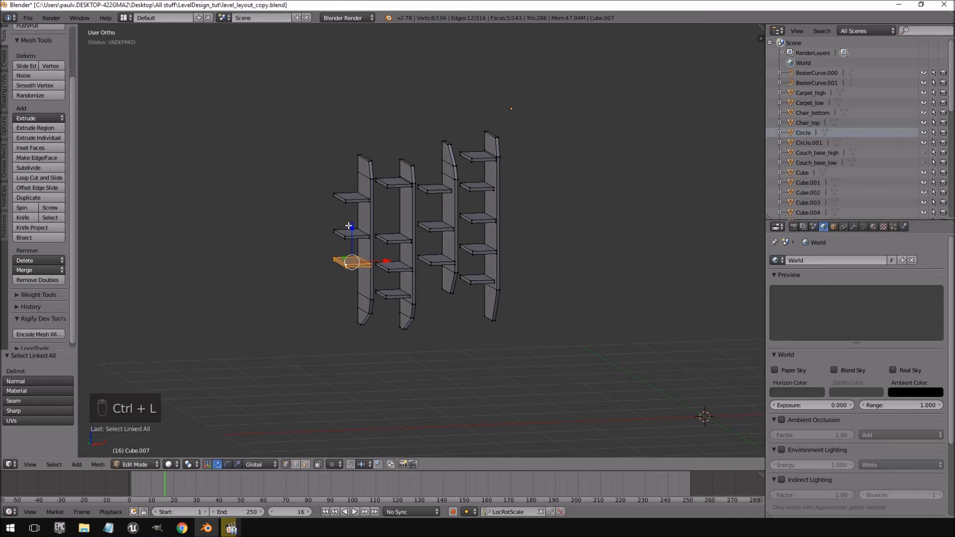
key("g")
key("z")
left_click(352, 241)
middle_click_drag(352, 240, 472, 217)
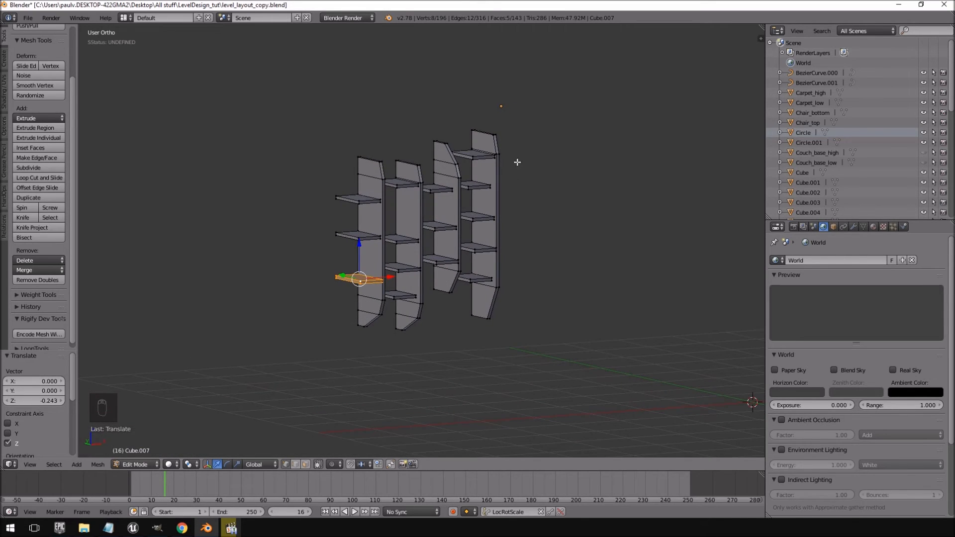
Check the shelves in the reference video, then duplicate the entire leftmost three-ledge shelf and place the copy beyond it along negative X
right_click(476, 156)
left_click(231, 528)
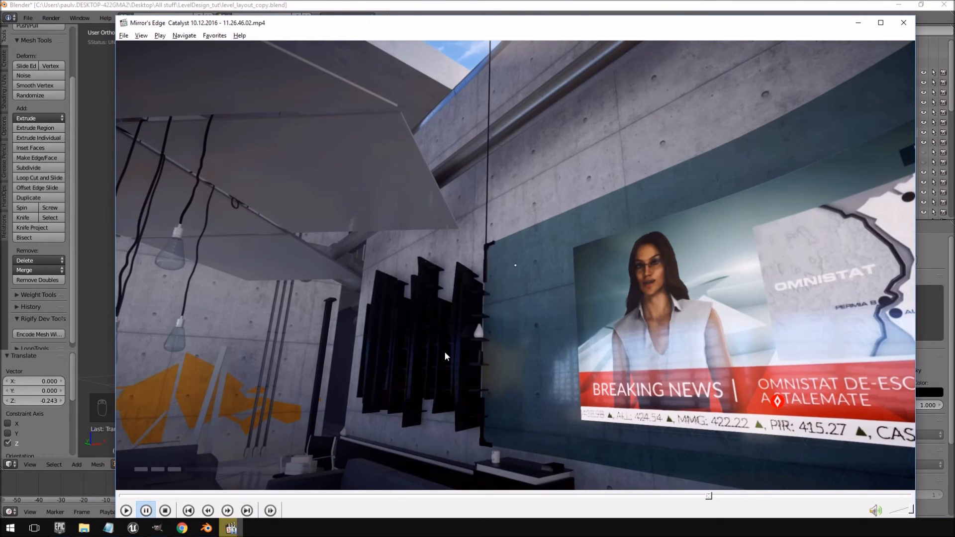
key("alt+Tab")
middle_click_drag(443, 248, 443, 220)
right_click(370, 172)
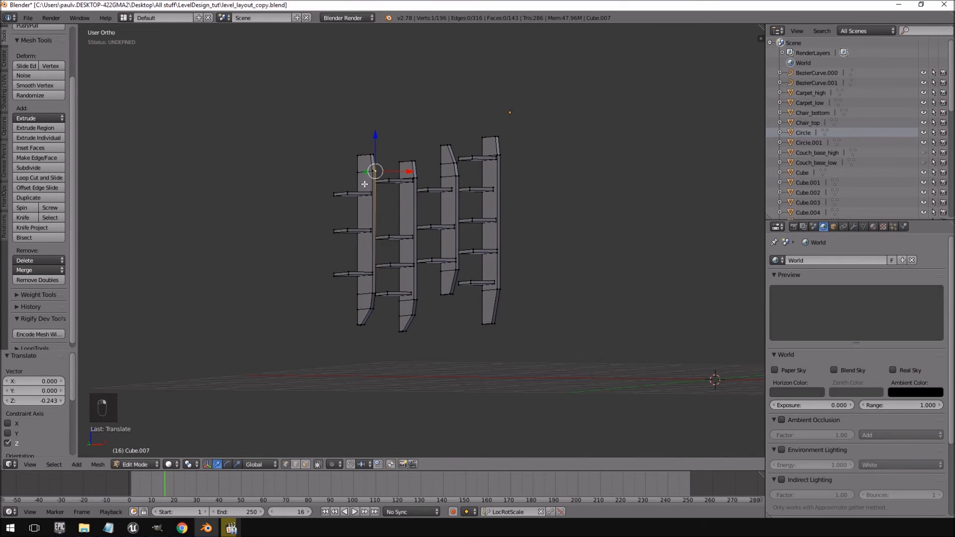
right_click(347, 192, "shift")
right_click(347, 229, "shift")
right_click(349, 274, "shift")
key("ctrl+l")
key("shift+d")
middle_click_drag(432, 276, 408, 250)
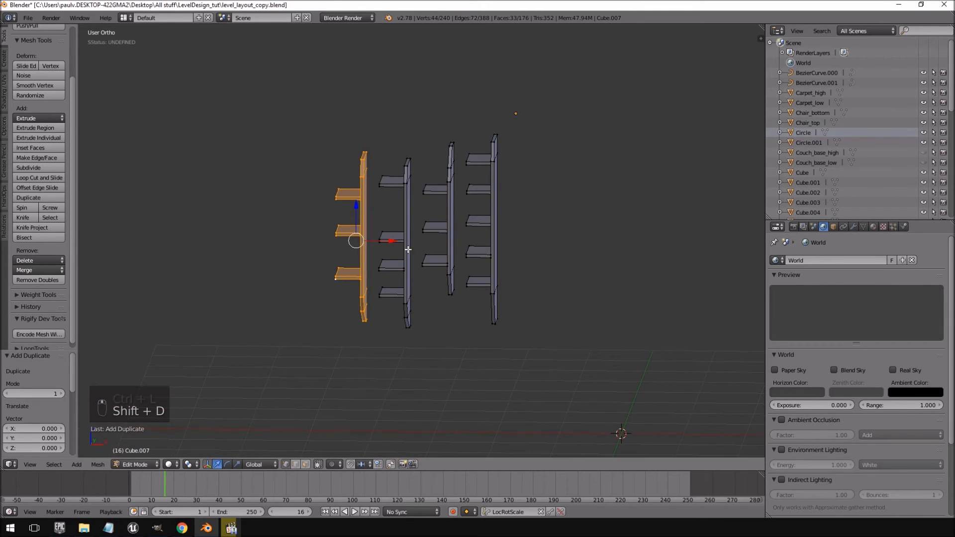
left_click(347, 238)
key("a")
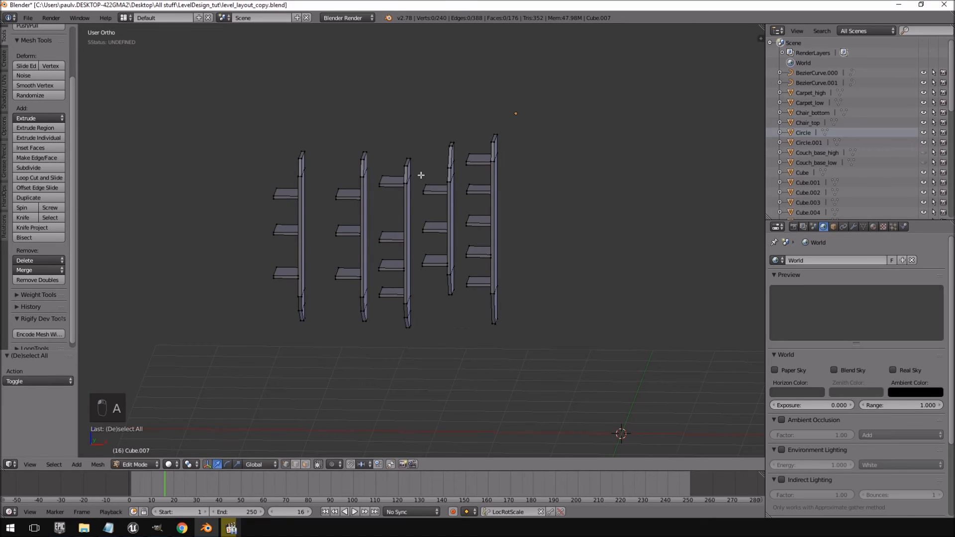
key("KP_1")
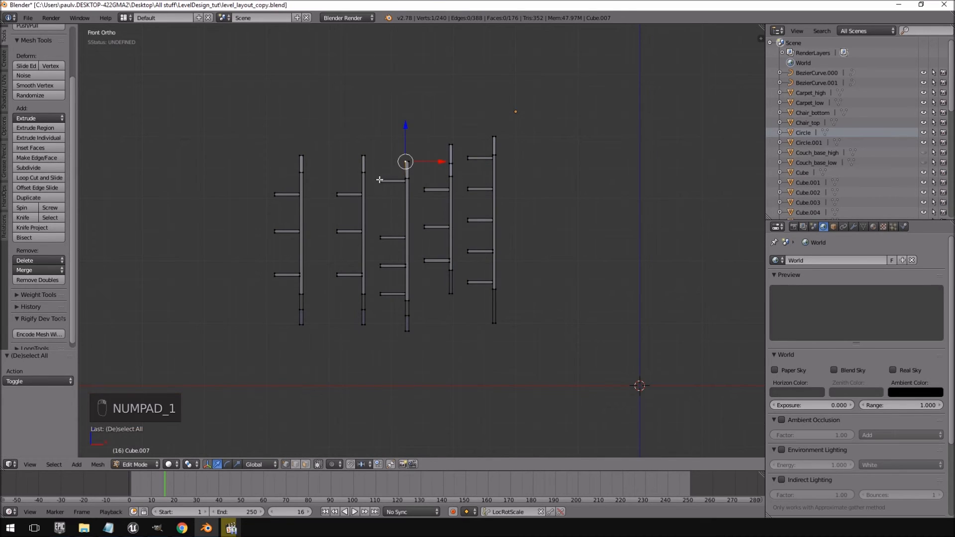
key("ctrl+l")
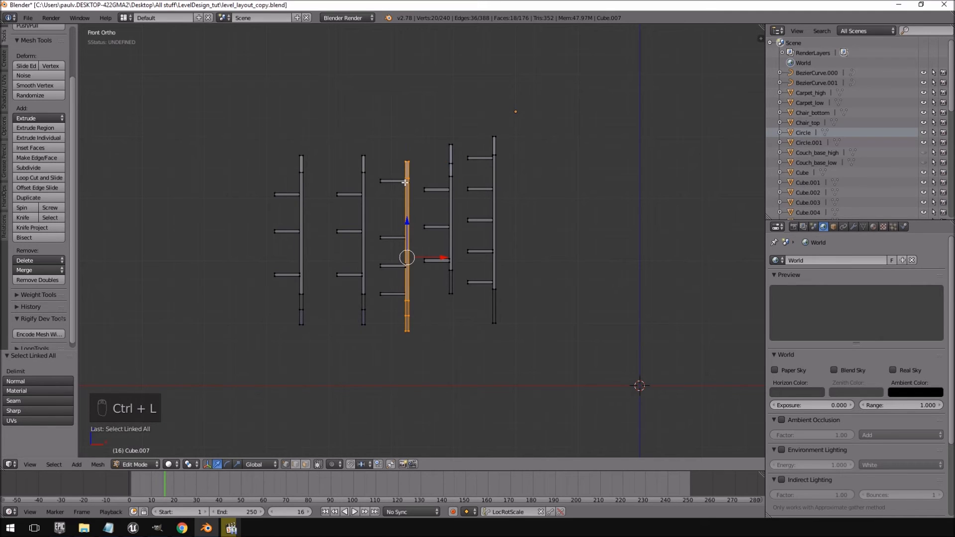
left_click_drag(439, 255, 358, 257)
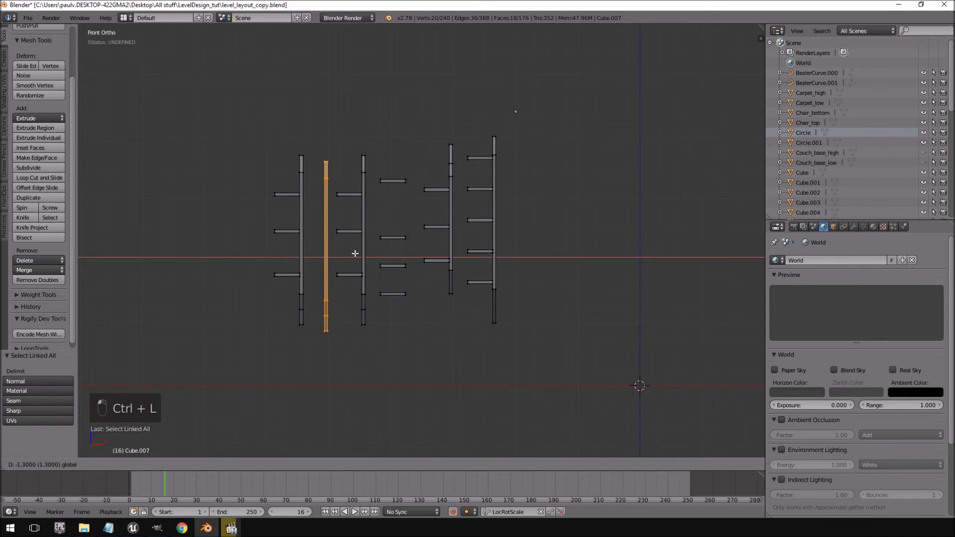
key("ctrl+z")
Move the whole four-ledge shelf, panel and ledges, along negative X past the neighbouring three-ledge shelf, matching the row spacing
left_click_drag(405, 157, 394, 346)
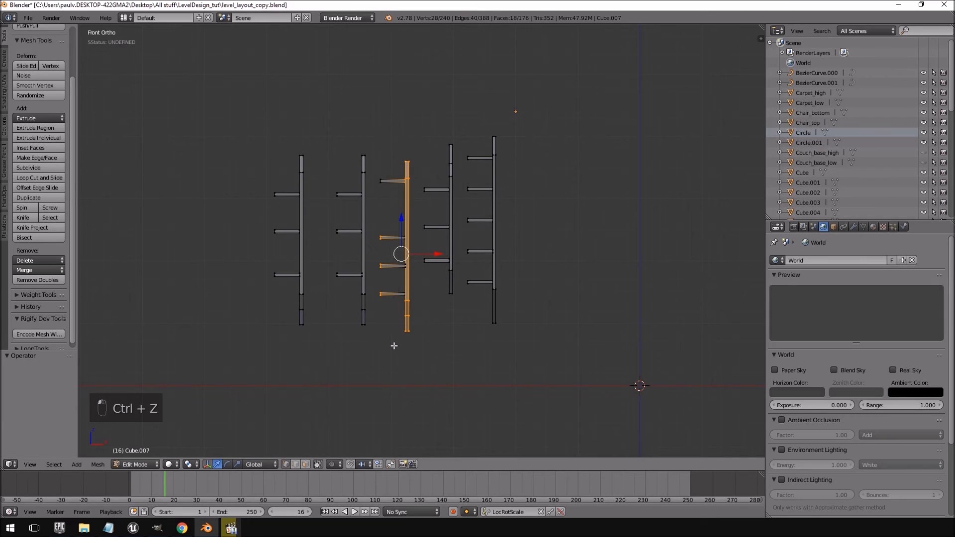
key("ctrl+l")
left_click_drag(439, 247, 348, 254)
key("a")
Move the duplicated three-ledge shelf with all its ledges 1.7 along X into the gap in the middle of the row
mouse_move(284, 191)
left_mouse_down("ctrl")
mouse_move(272, 226)
mouse_move(277, 254)
mouse_move(273, 229)
left_mouse_up("ctrl")
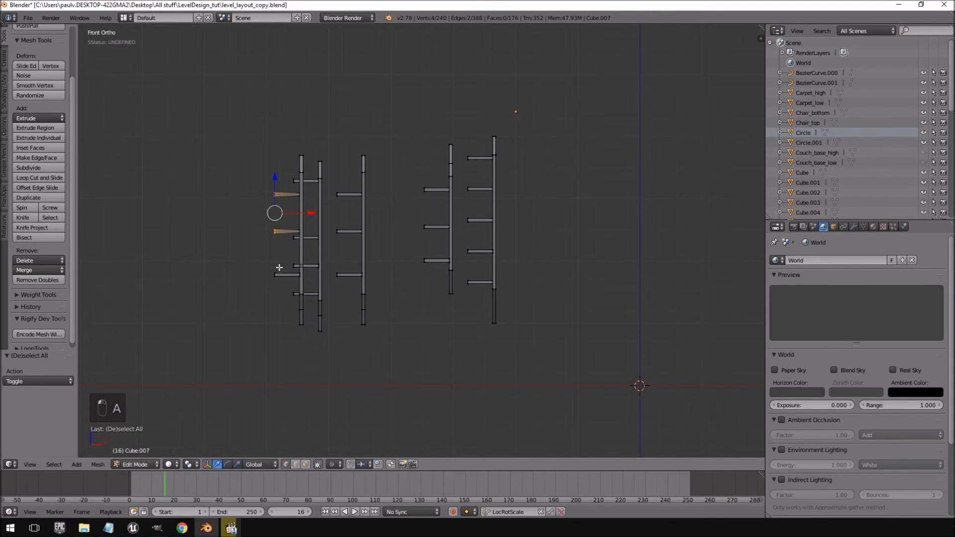
left_click_drag(279, 279, 278, 268, "ctrl")
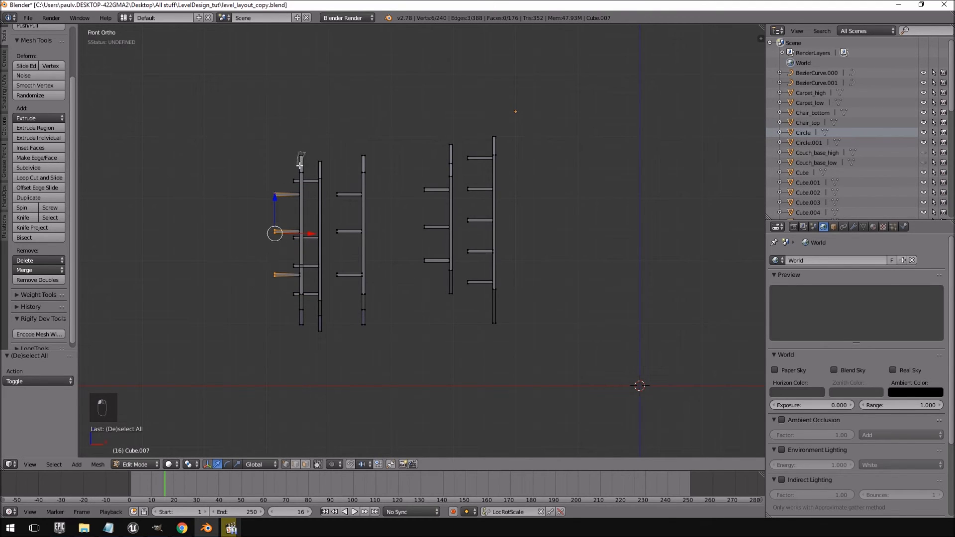
key("ctrl+l")
left_click_drag(327, 242, 434, 242)
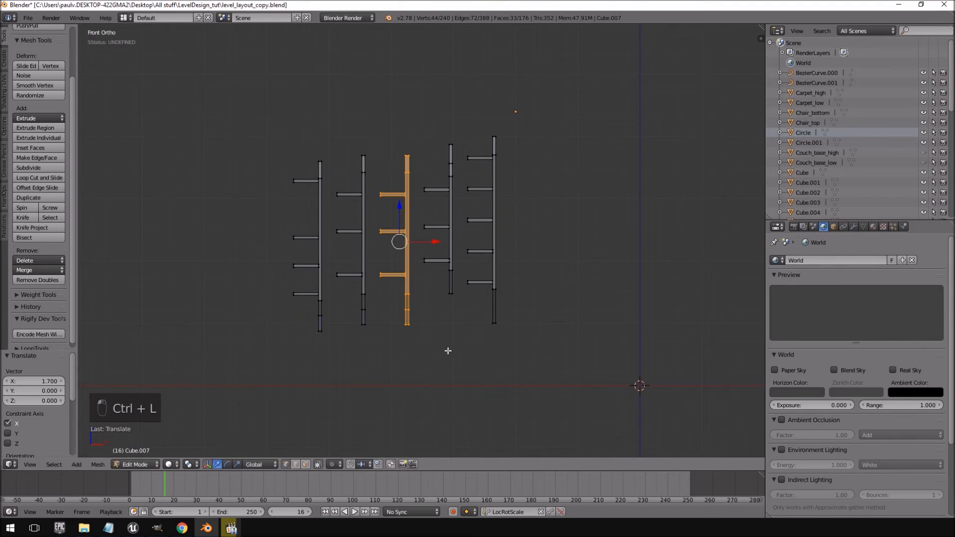
key("s")
middle_click(572, 395)
right_click(571, 395)
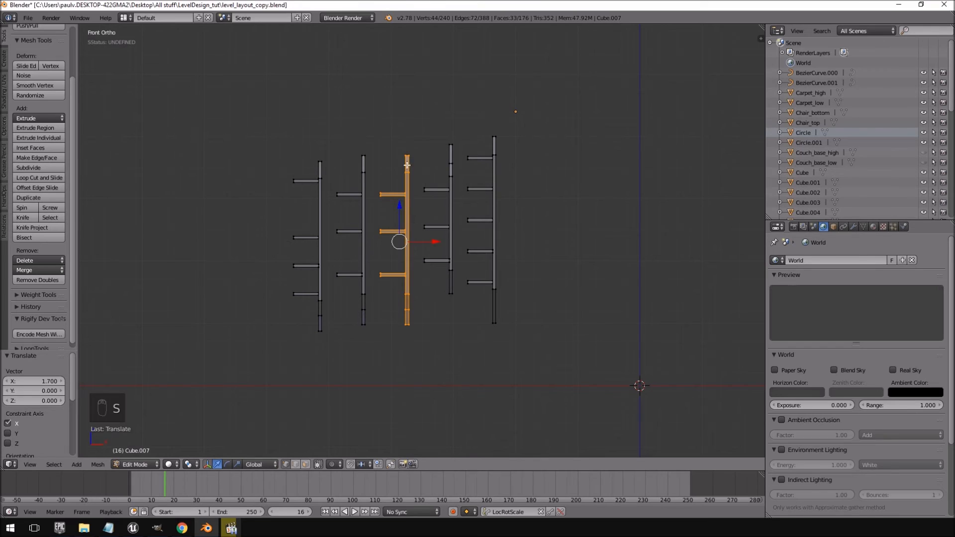
Shorten the middle shelf's upright panel to about 0.63 of its height along Z and raise it above the lowest ledge
right_click(406, 172)
key("ctrl+l")
key("s")
key("z")
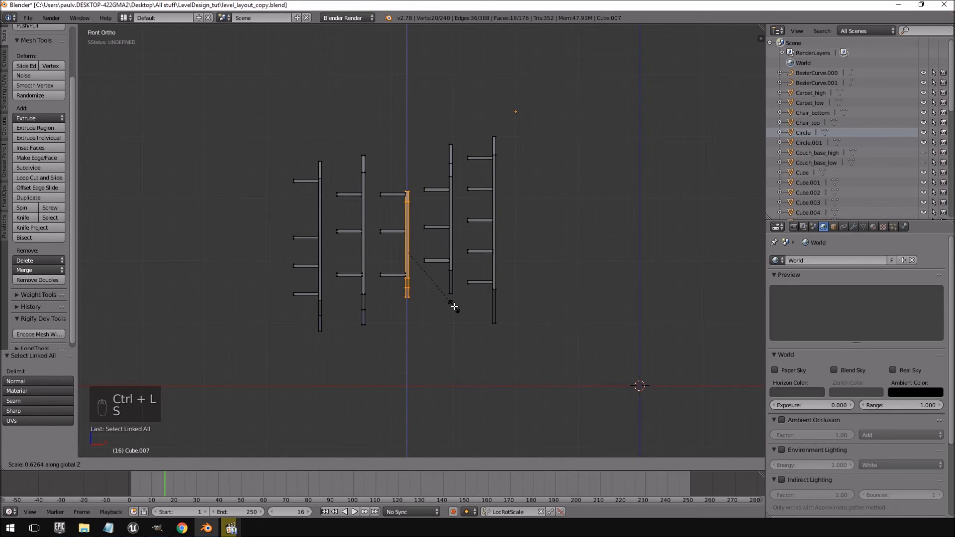
left_click(455, 306)
left_click_drag(409, 219, 415, 188)
Delete the bottom ledge of the middle shelf that hangs below its shortened panel
right_click(388, 268)
key("ctrl+l")
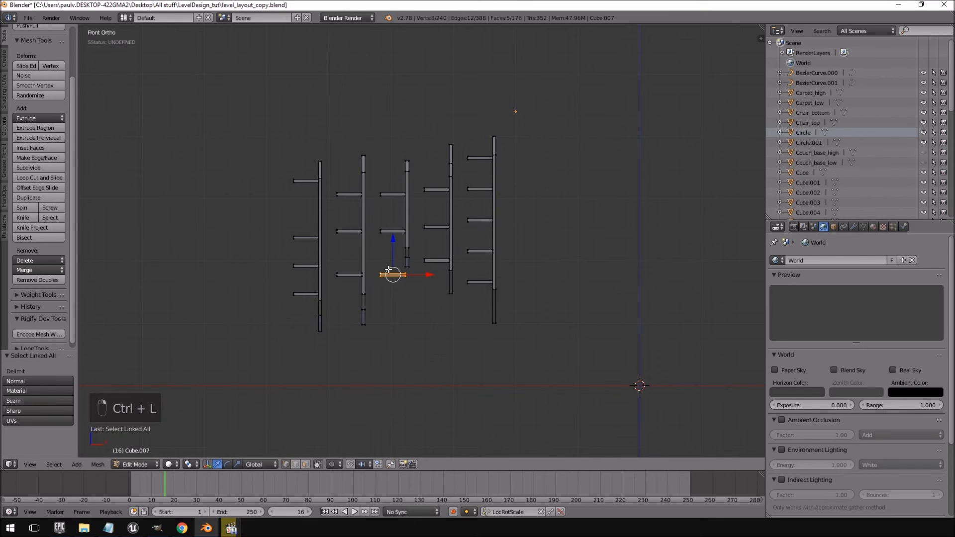
key("Delete")
left_click(390, 271)
Lower the middle shelf's two remaining ledges slightly along Z and return to Object Mode
middle_click_drag(388, 270, 400, 219)
right_click(399, 209)
right_click(399, 225, "shift")
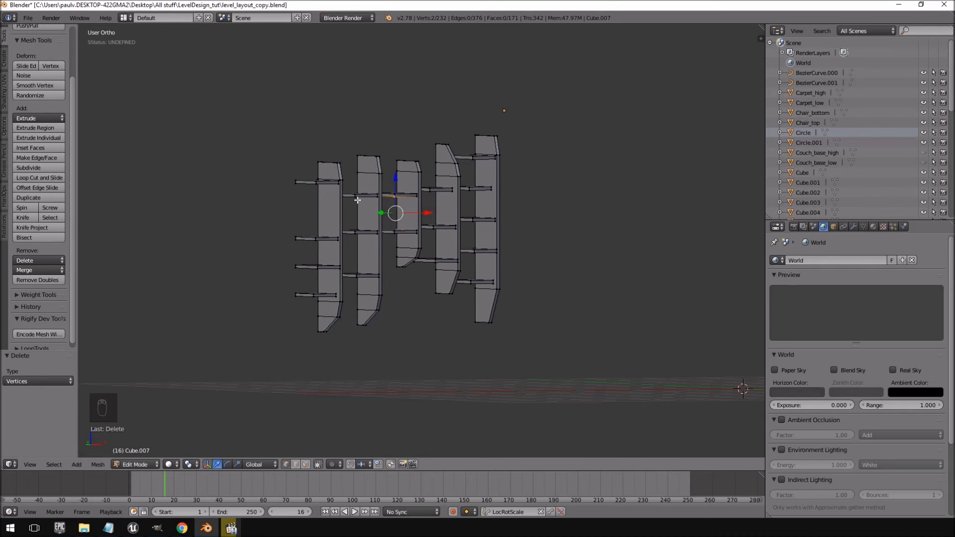
key("ctrl+l")
left_click_drag(395, 177, 397, 186)
middle_click_drag(460, 197, 419, 204)
key("Tab")
Move the shelf object to the world origin in the top view, 2.3 along X and -5 along Y
scroll(432, 267, "down", 5)
middle_click_drag(433, 268, 461, 232)
key("a")
key("a")
right_click(443, 207)
middle_click_drag(501, 323, 492, 198)
key("KP_7")
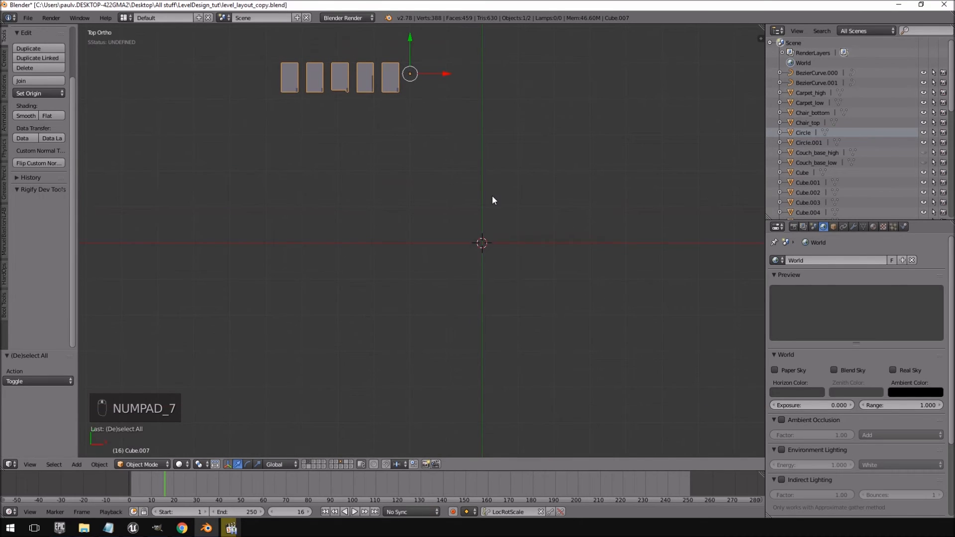
key("g")
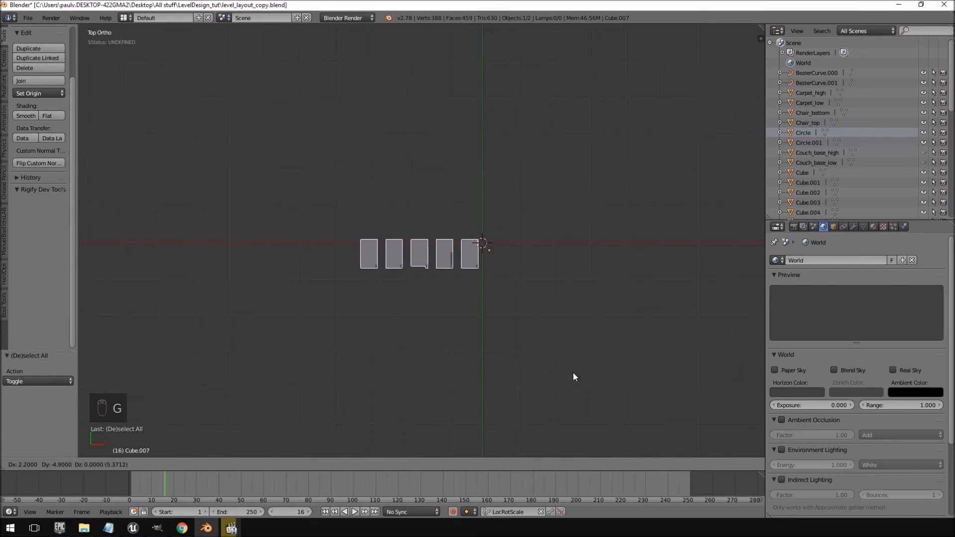
left_click(574, 377)
Nudge the shelf object 0.02 along X so its back corner meets the 3D cursor at the origin
scroll(565, 344, "up", 5)
middle_click_drag(558, 308, 435, 276, "shift")
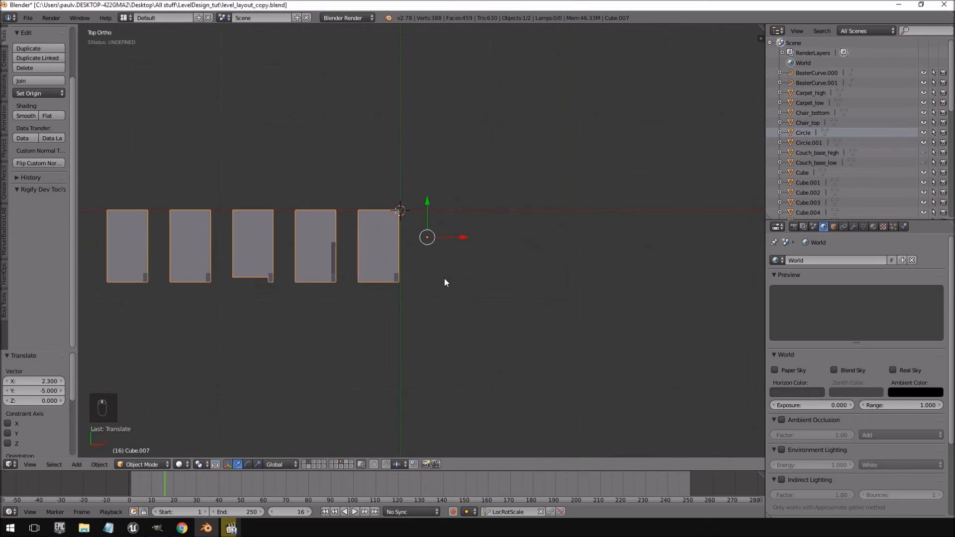
scroll(434, 275, "up", 4)
scroll(398, 255, "up", 6)
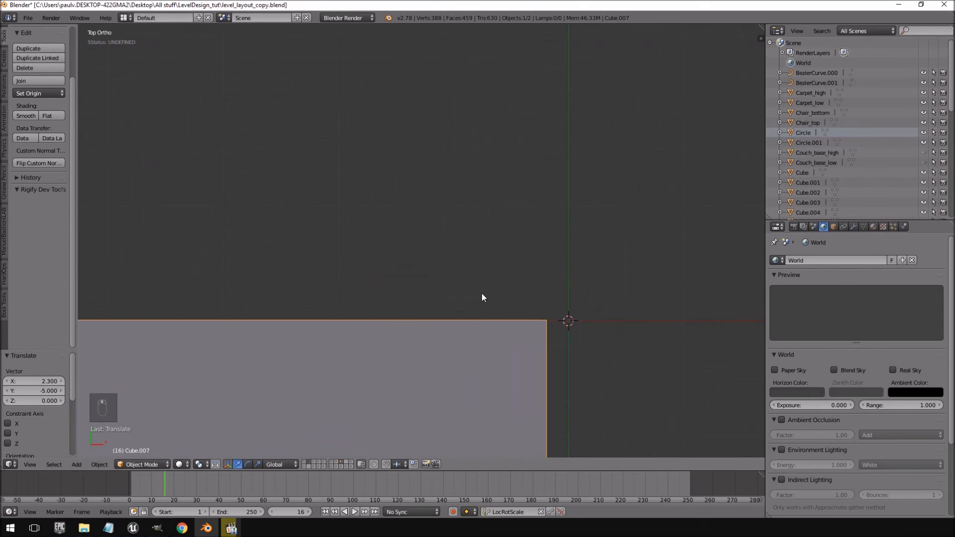
key("g")
left_click(619, 332)
Lower the shelf object by 1 along Z in the front view so its lowest point near the origin reaches the floor
scroll(609, 331, "down", 4)
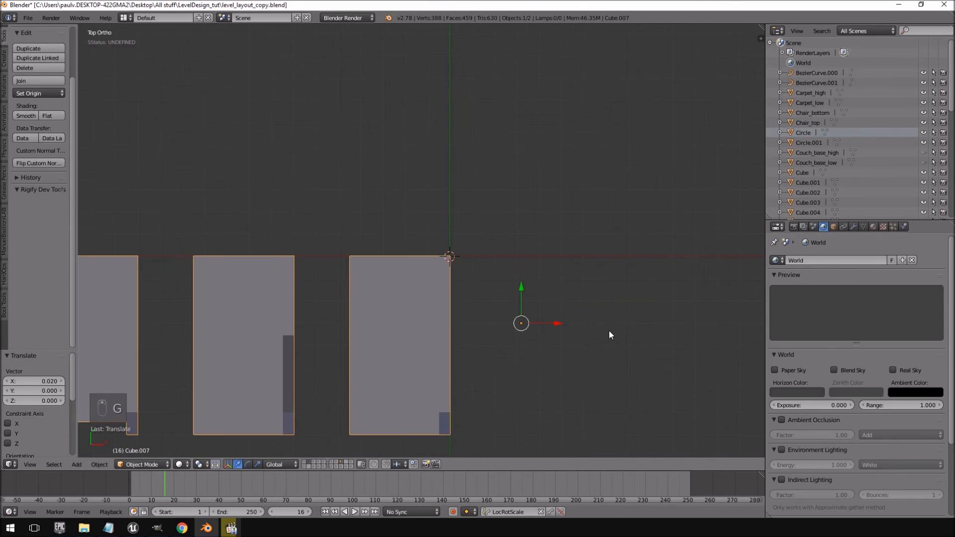
scroll(487, 349, "down", 2)
scroll(488, 345, "down", 5)
middle_click_drag(487, 344, 477, 205)
key("KP_1")
left_click_drag(430, 126, 440, 167)
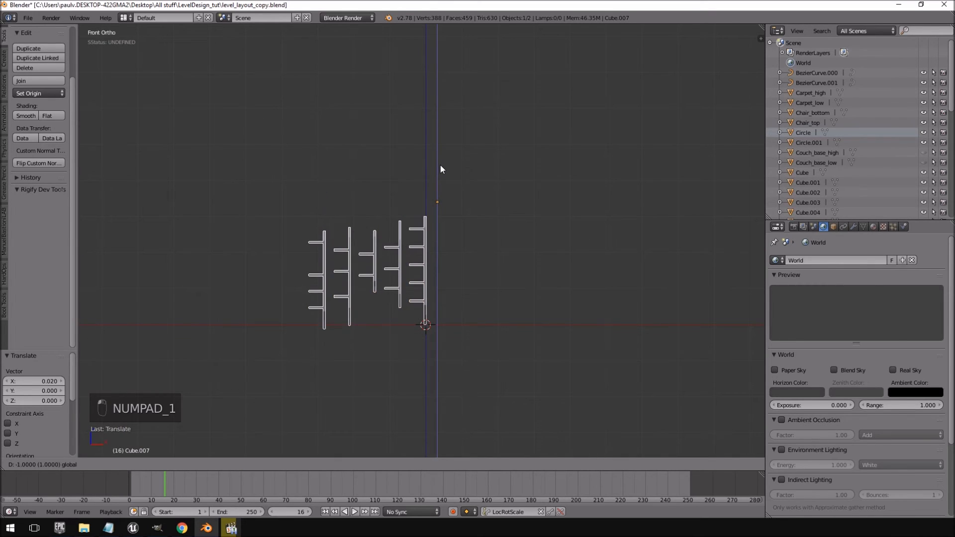
left_click(441, 166)
scroll(442, 306, "up", 8)
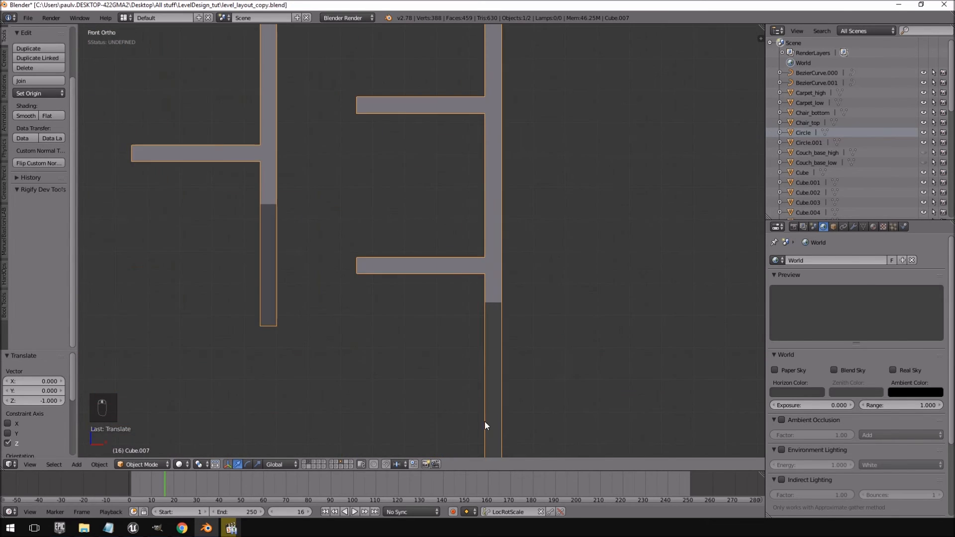
scroll(486, 425, "down", 5)
middle_click_drag(484, 362, 507, 336)
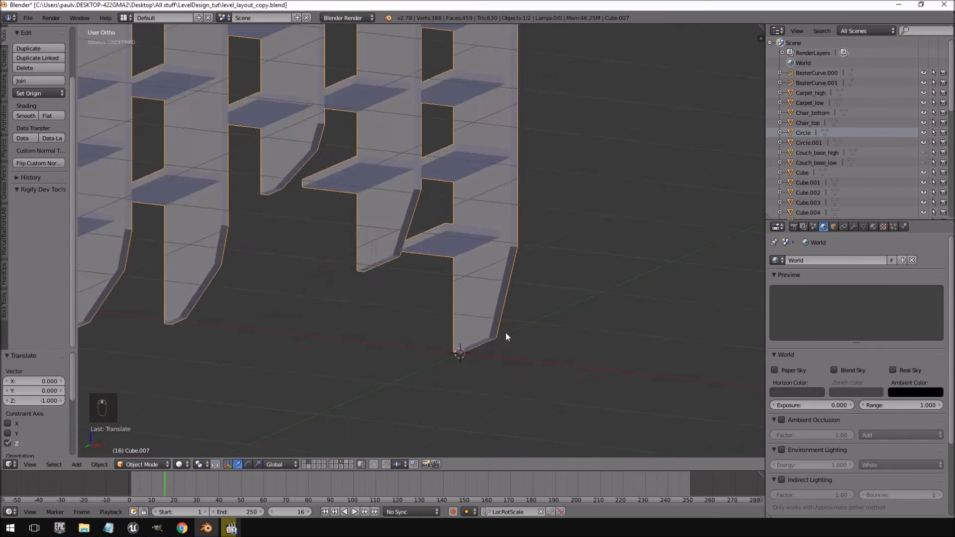
Apply flat shading to the shelf object
scroll(479, 228, "down", 6)
middle_click_drag(480, 228, 407, 145)
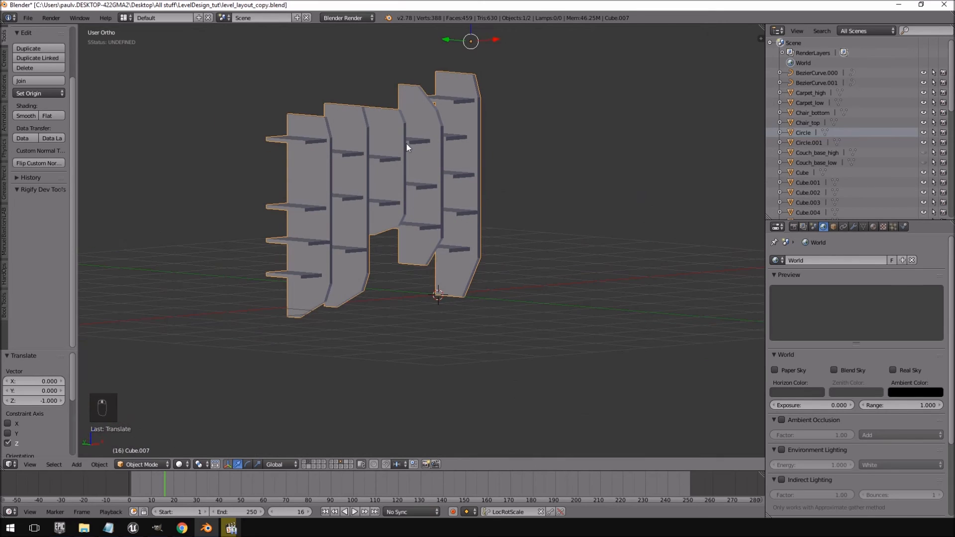
left_click(26, 116)
middle_click_drag(401, 182, 566, 215)
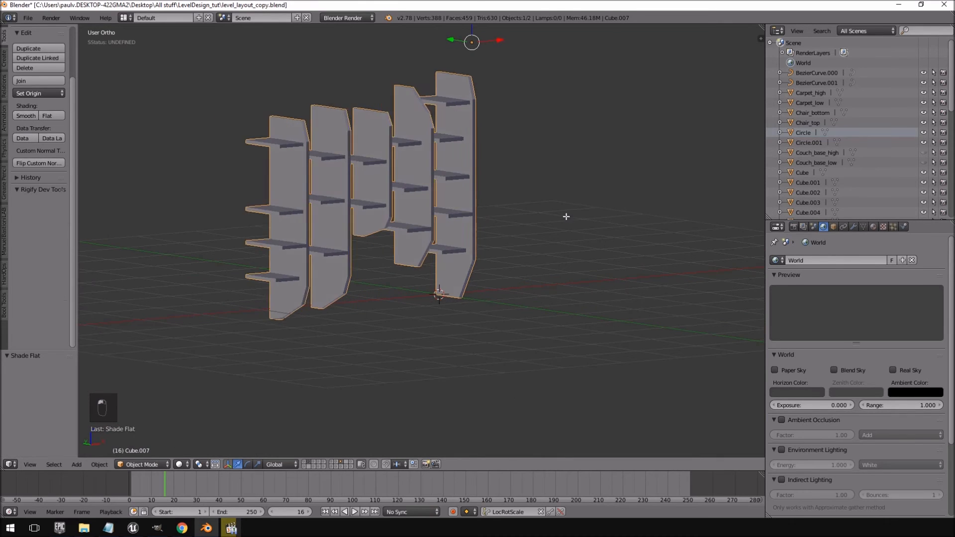
Enter Edit Mode on the shelf object and select its entire mesh
key("Tab")
key("a")
key("a")
key("a")
key("a")
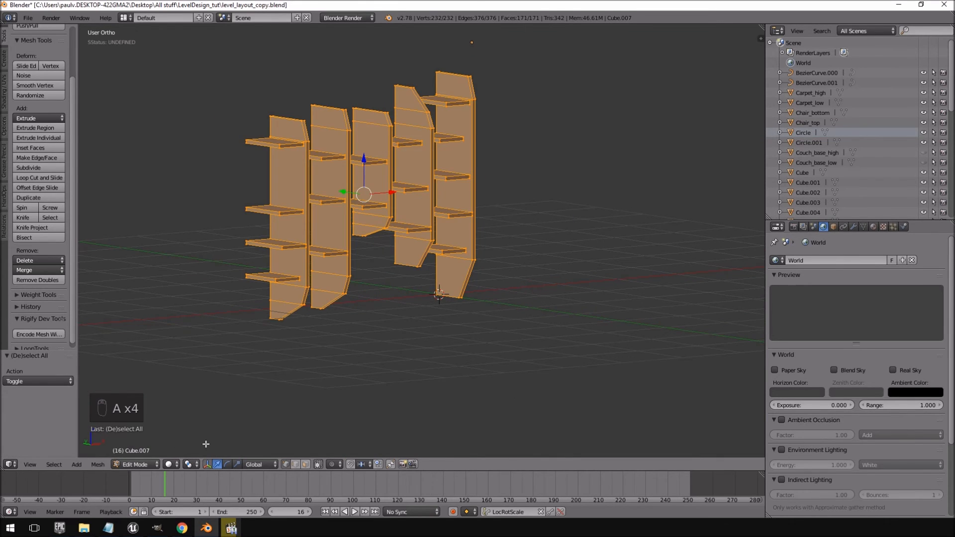
key("space")
type("q")
key("Escape")
Glance at the reference video, then split the 3D viewport and turn the new area into a UV/Image Editor
key("alt+Tab")
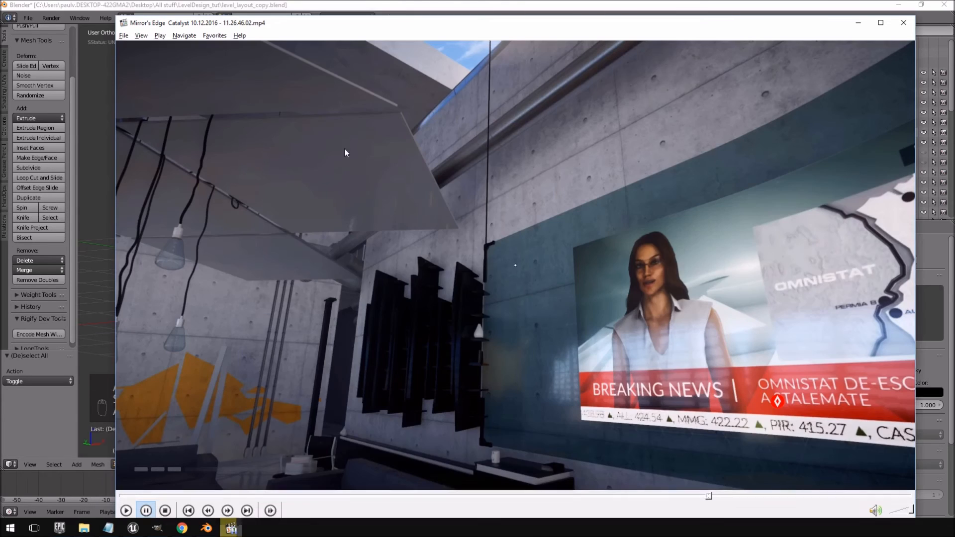
key("alt+Tab")
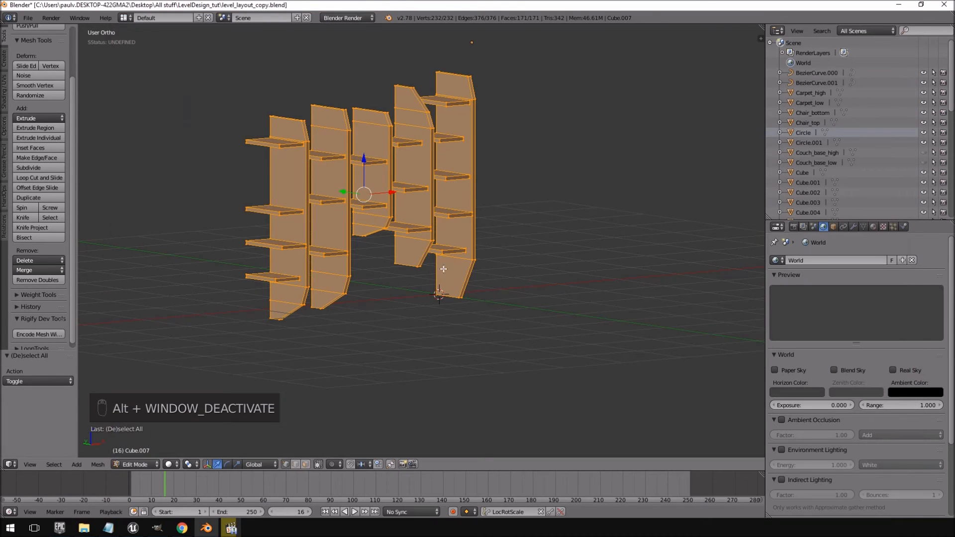
right_click(503, 23)
left_click(500, 33)
left_click(500, 35)
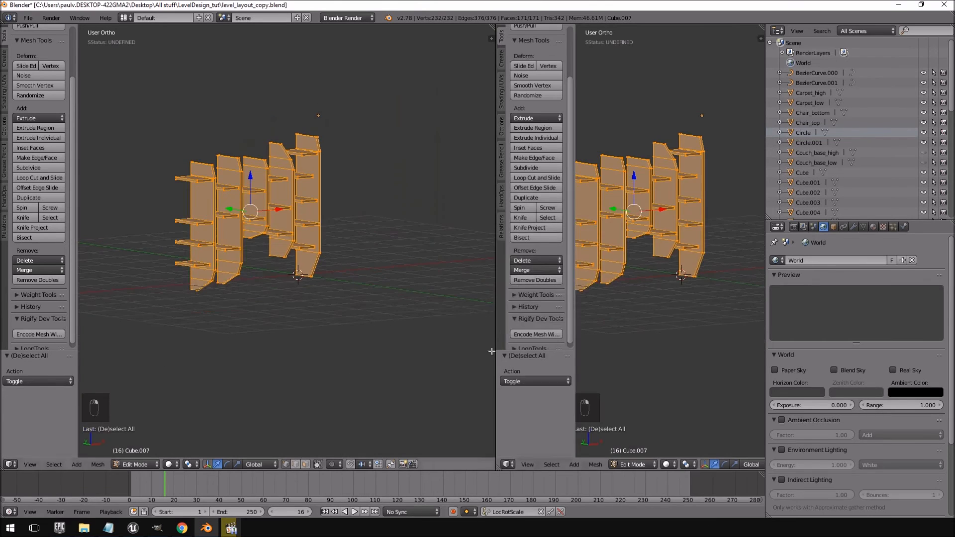
left_click(508, 464)
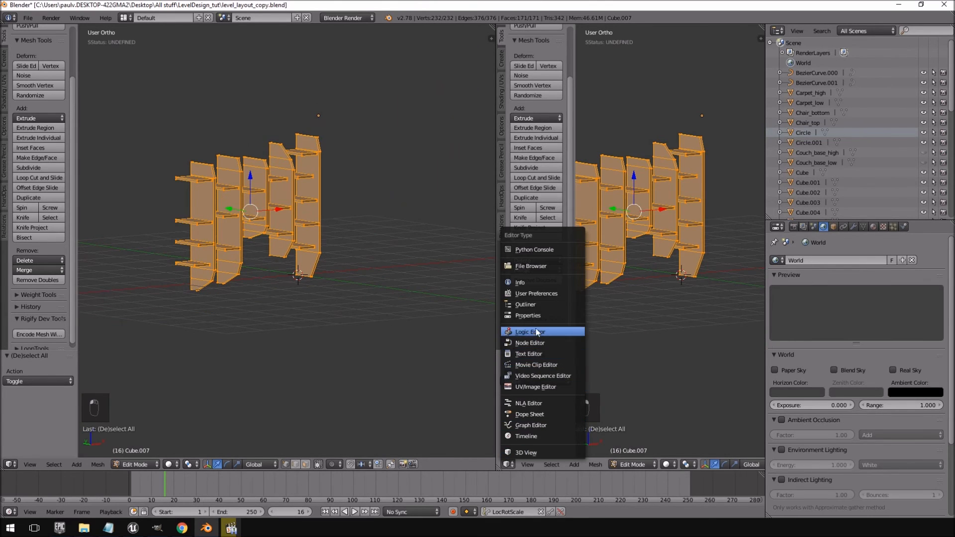
left_click(536, 387)
Unwrap the whole shelf mesh with Smart UV Project using an island margin of 0.03
key("u")
left_click(258, 203)
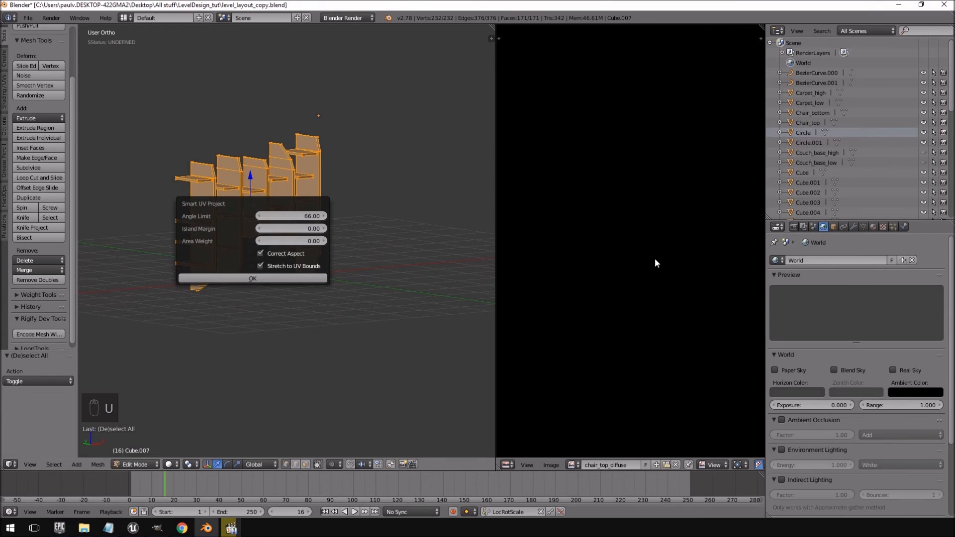
left_click(321, 230)
left_click(321, 229)
left_click(321, 229)
left_click(294, 275)
middle_click_drag(698, 308, 540, 319)
scroll(640, 311, "up", 9)
scroll(535, 278, "down", 6)
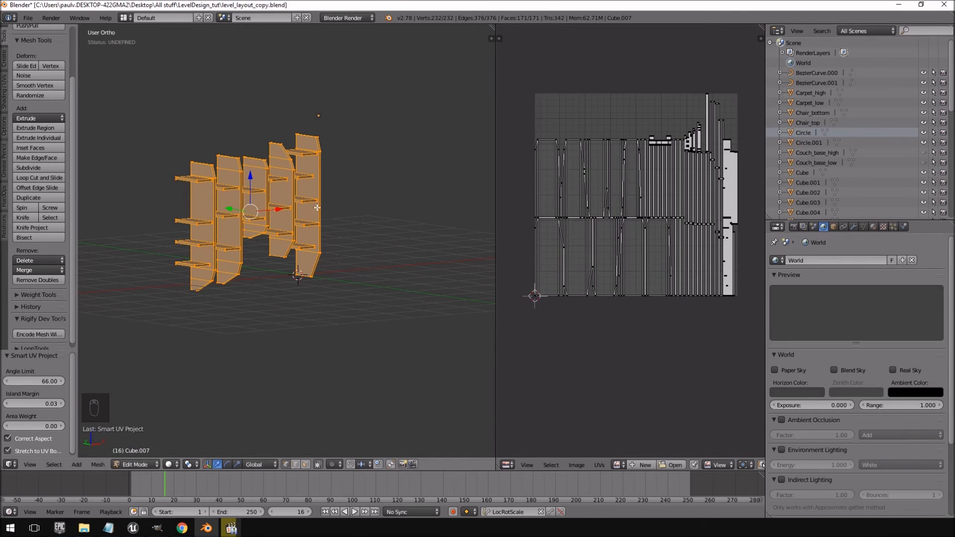
Return to Object Mode and rename the shelf object Book_shelf
key("Tab")
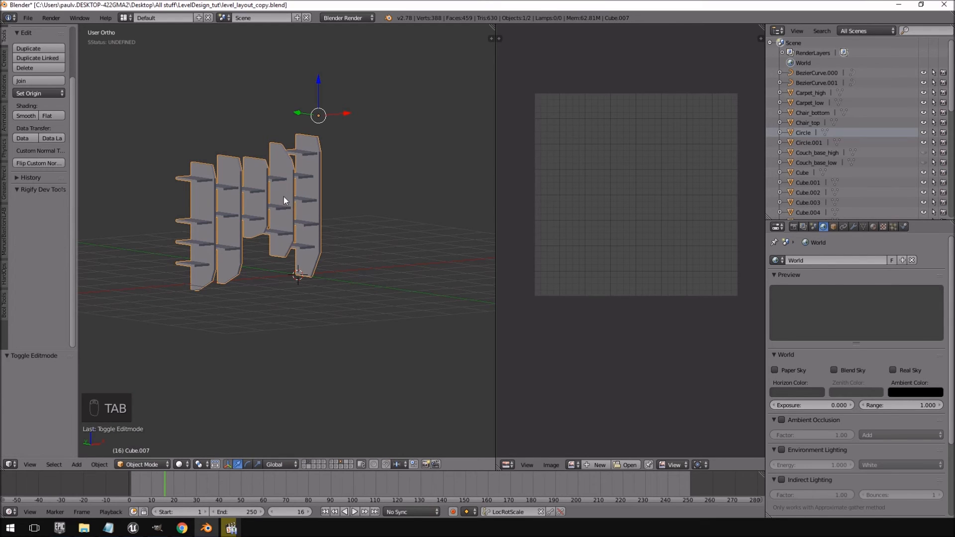
scroll(856, 130, "down", 10)
scroll(818, 94, "up", 5)
double_click(819, 88)
type("Book_shelf")
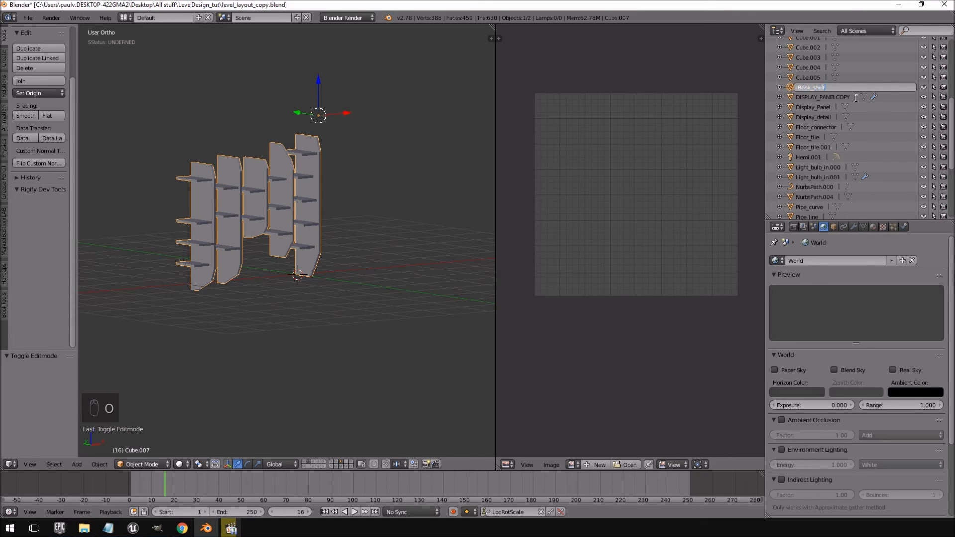
key("Return")
scroll(855, 136, "up", 5)
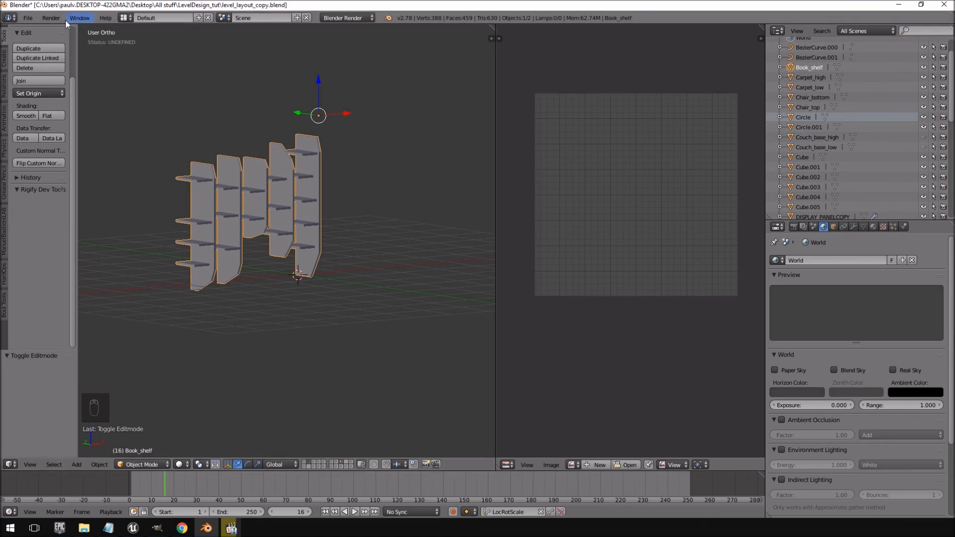
Set up an FBX export named Book_shelf.fbx in the LevelDesign_tut folder, limited to selected objects
left_click(29, 19)
mouse_move(52, 202)
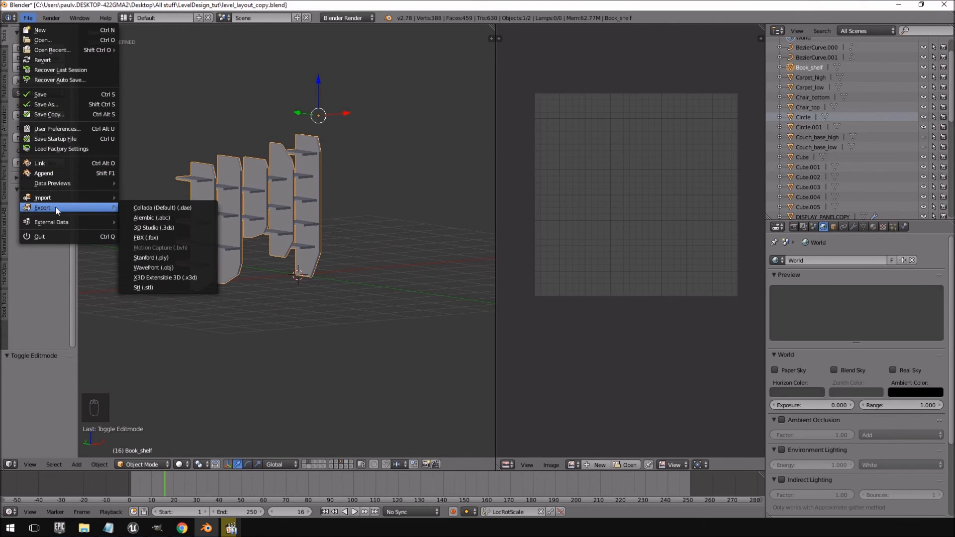
left_click(162, 236)
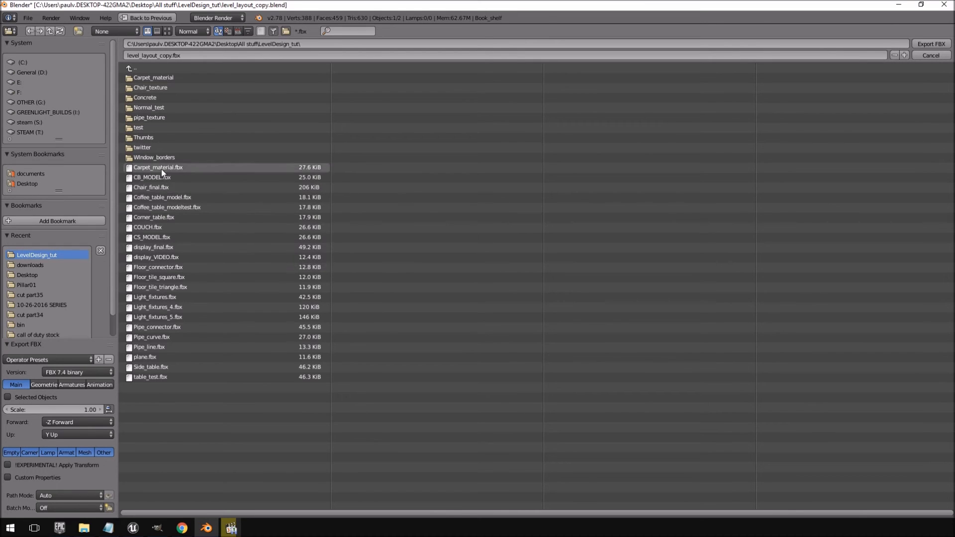
left_click(159, 57)
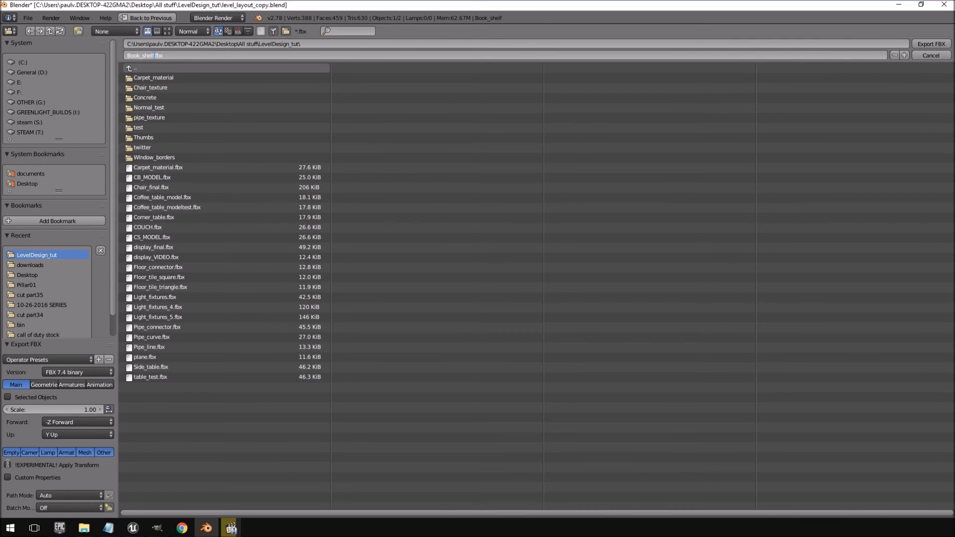
left_click(8, 397)
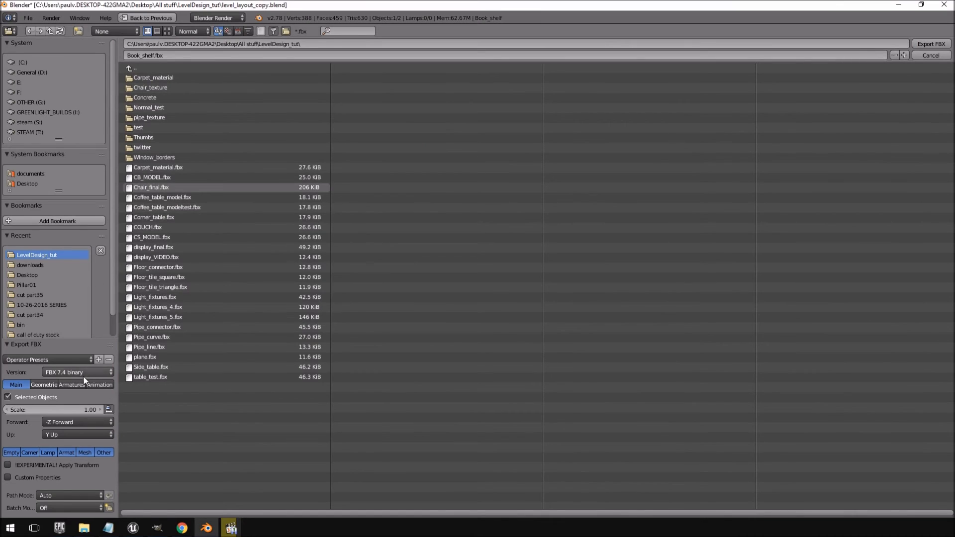
Set the export's geometry smoothing to Edge and export the FBX file
left_click(50, 384)
left_click(61, 409)
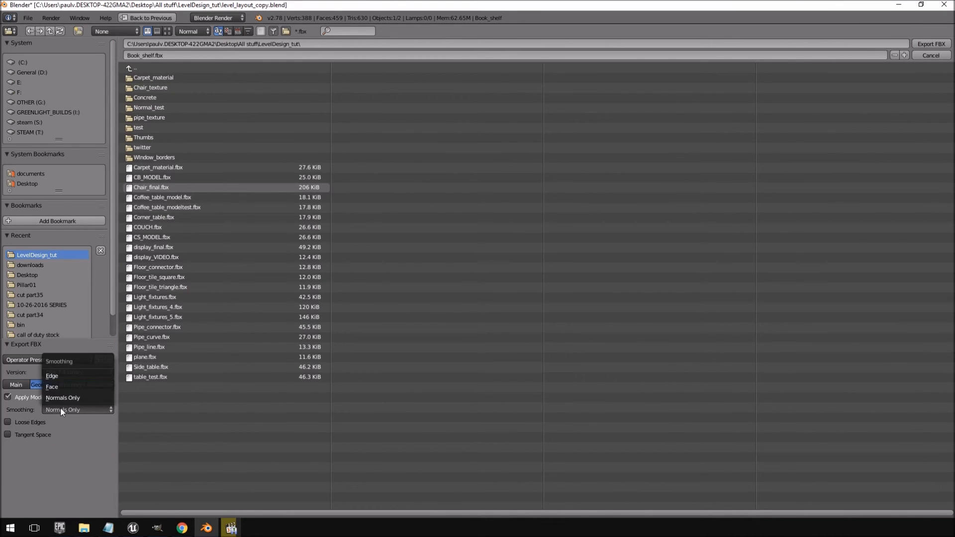
left_click(58, 376)
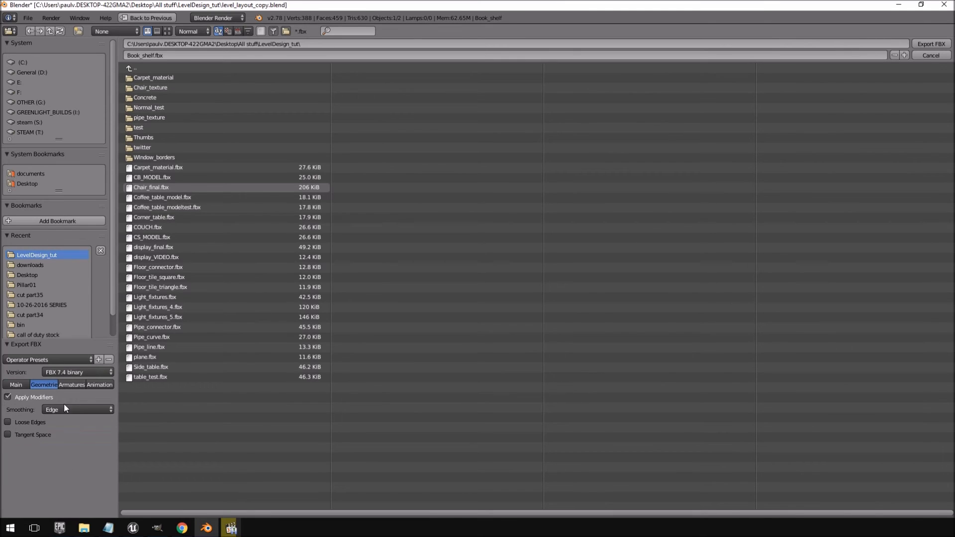
left_click(98, 384)
left_click(73, 385)
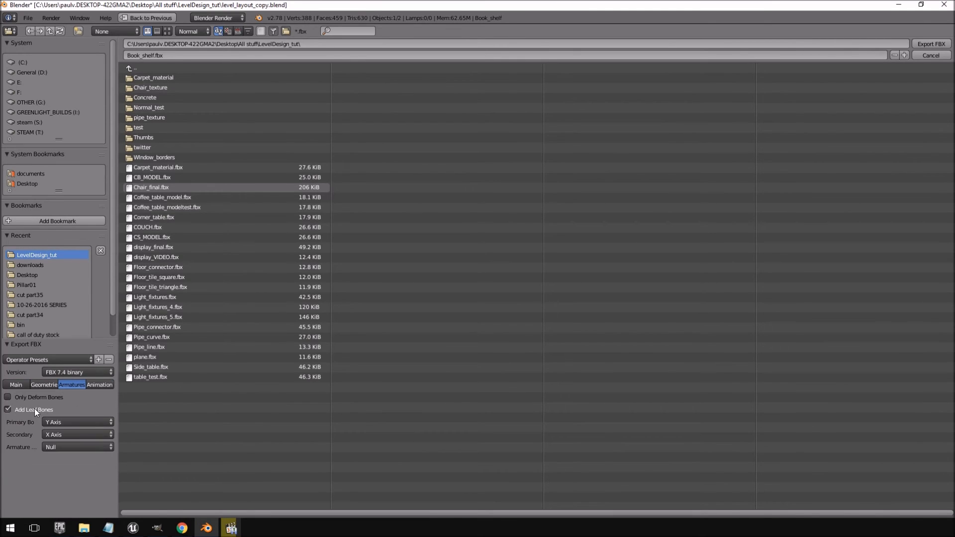
left_click(19, 386)
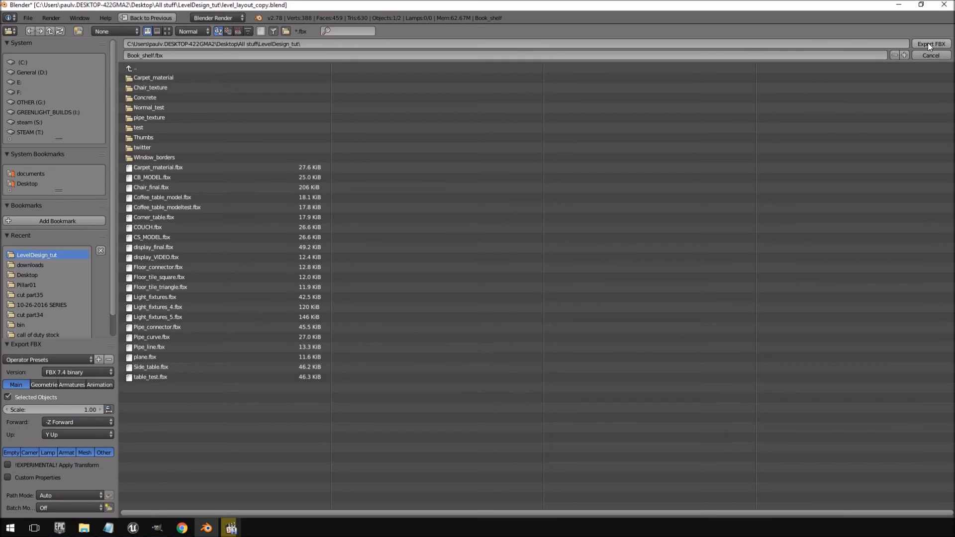
left_click(927, 44)
Look through the models on the other scene layers and return to the bookshelf's layer
middle_click_drag(254, 199, 262, 181)
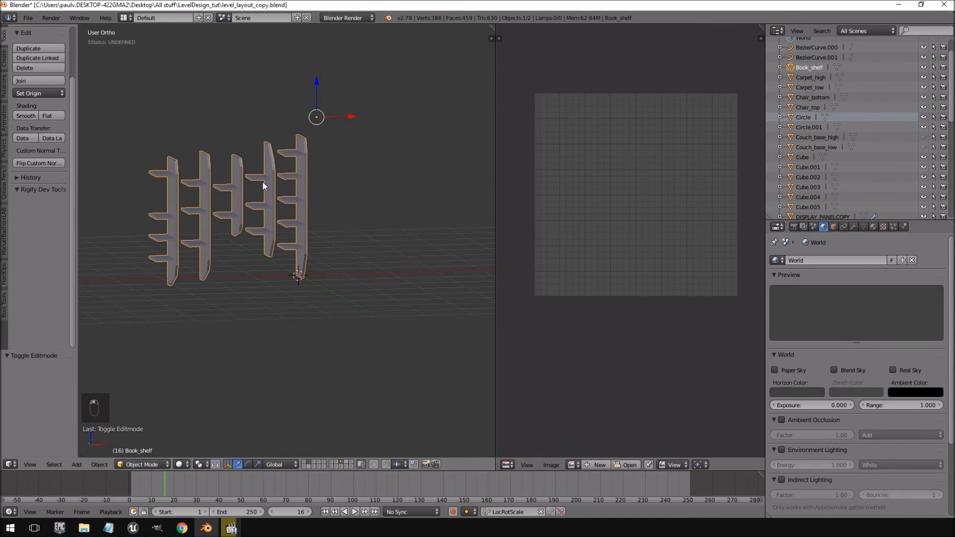
scroll(314, 237, "down", 5)
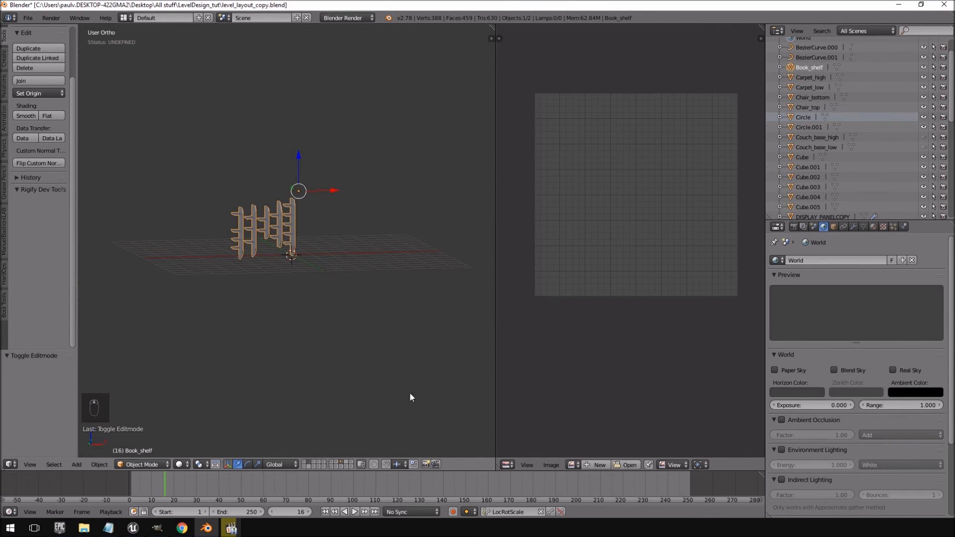
left_click(320, 467)
left_click(316, 467)
left_click(331, 467)
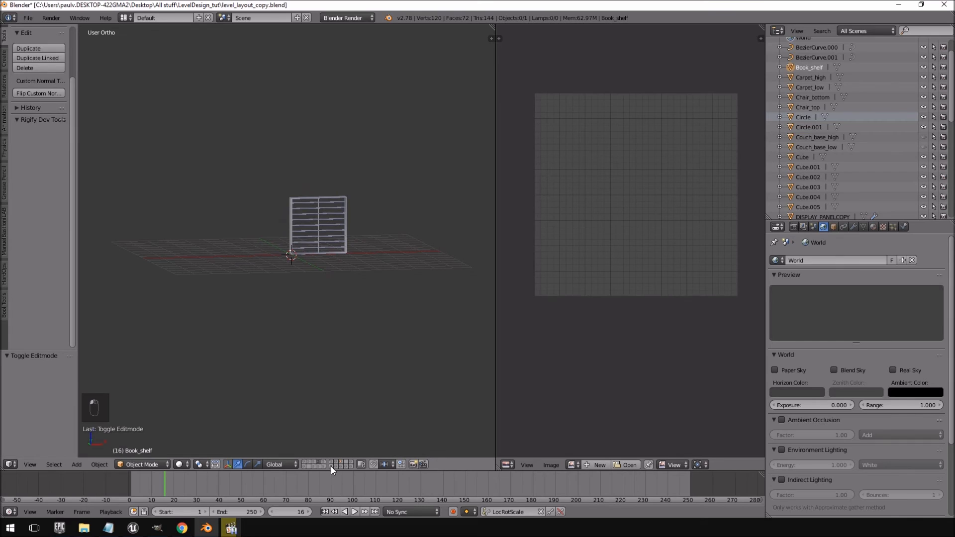
left_click(305, 462)
scroll(341, 331, "up", 4)
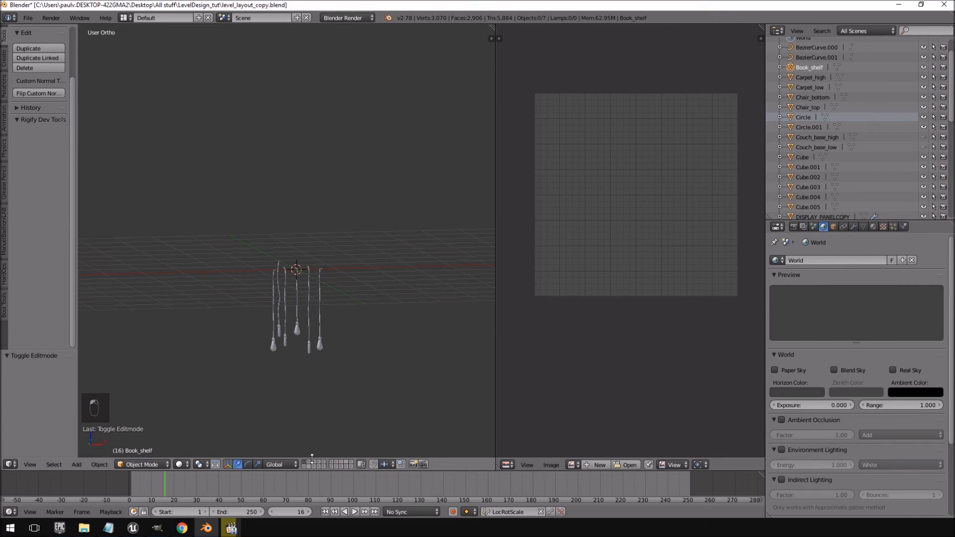
left_click(331, 462)
left_click(340, 463)
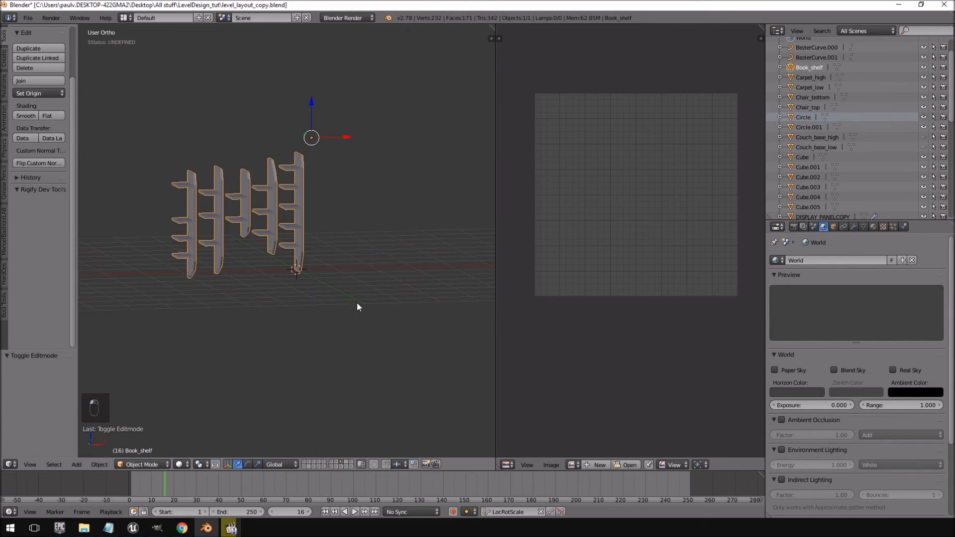
Try to separate the end panel at the origin, with its five ledges, into its own object
scroll(357, 303, "up", 4)
middle_click_drag(357, 304, 336, 260)
scroll(347, 283, "down", 4)
scroll(271, 183, "up", 3)
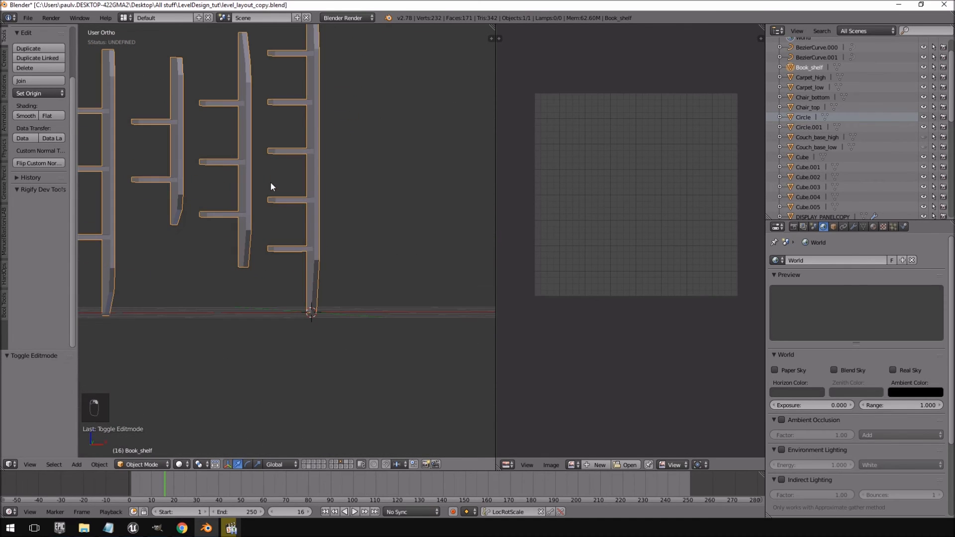
middle_click_drag(270, 181, 338, 202)
key("Tab")
right_click(350, 141)
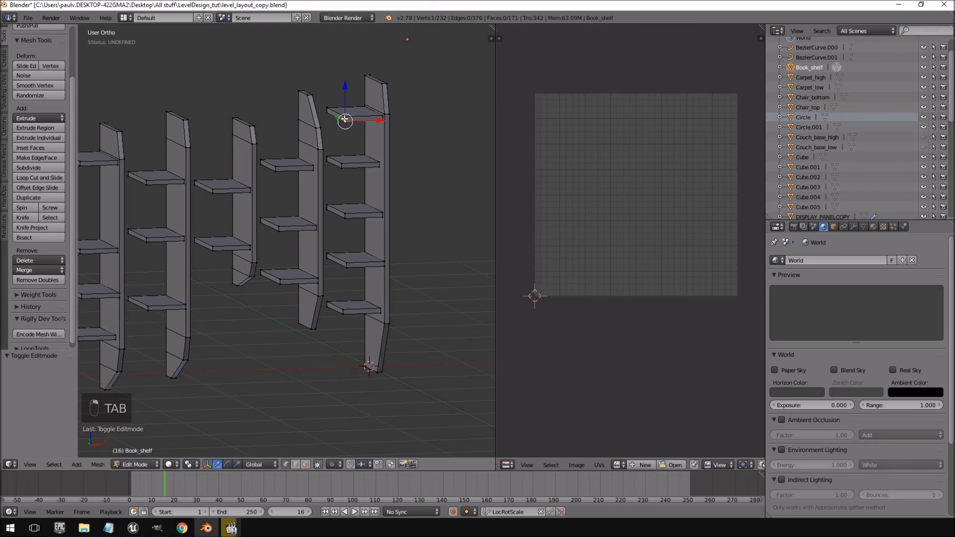
key("ctrl+l")
right_click(369, 248, "shift")
key("ctrl+l")
key("ctrl+l")
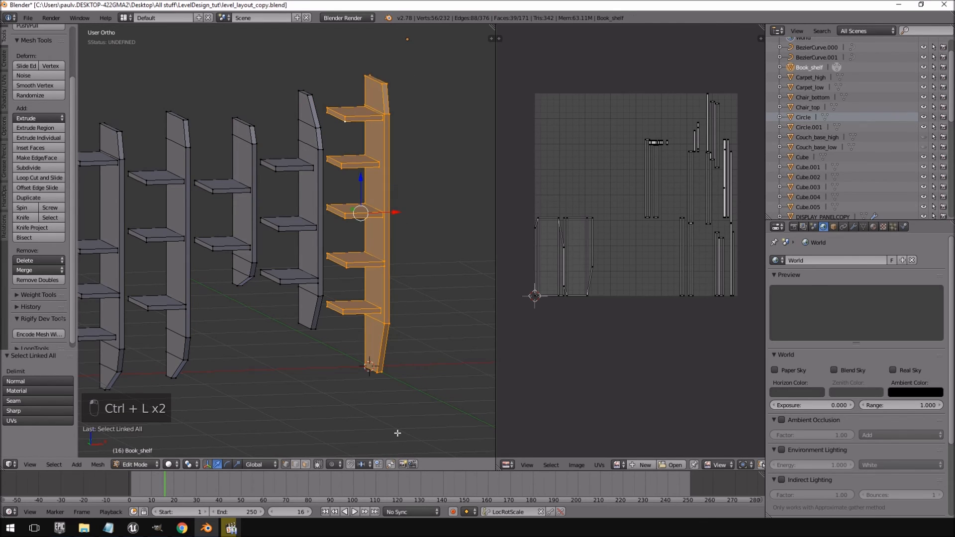
key("p")
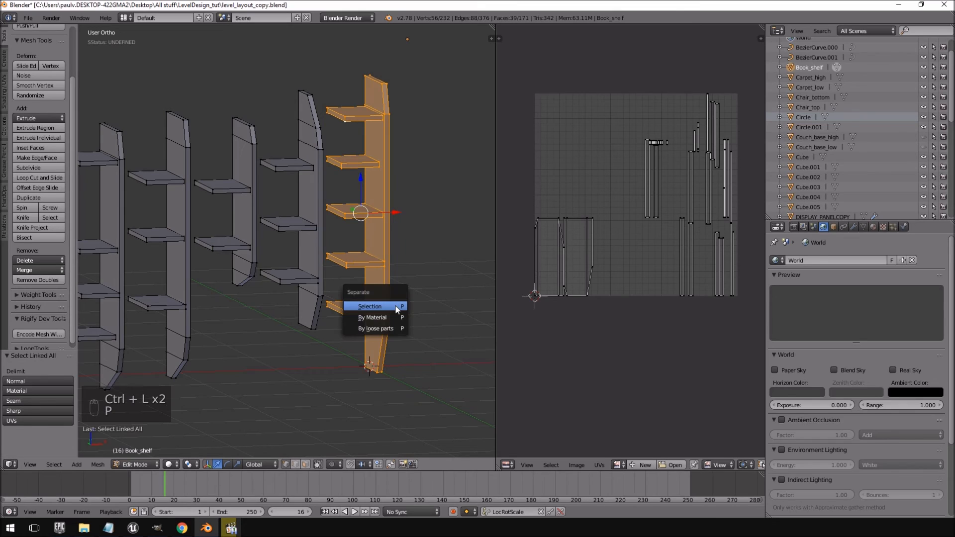
left_click(397, 308)
key("Tab")
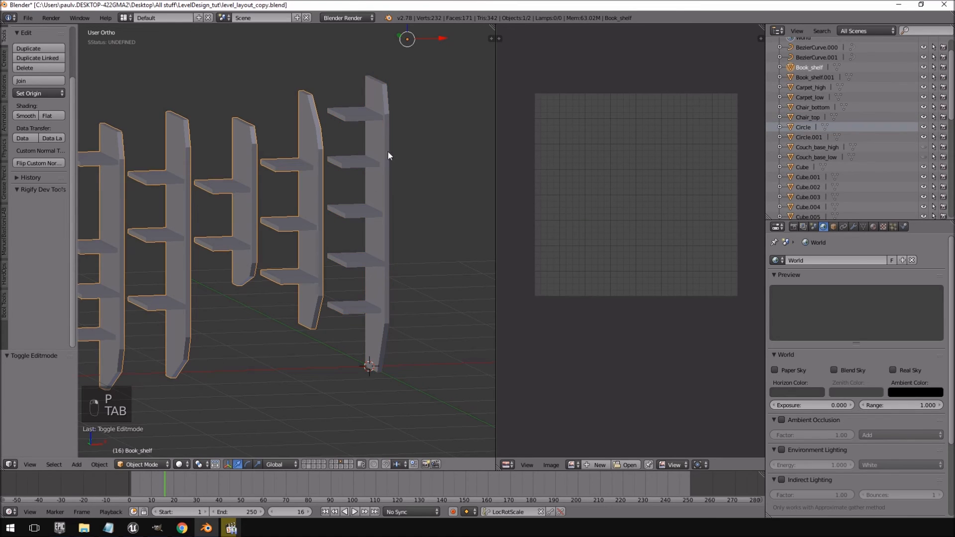
right_click(380, 119)
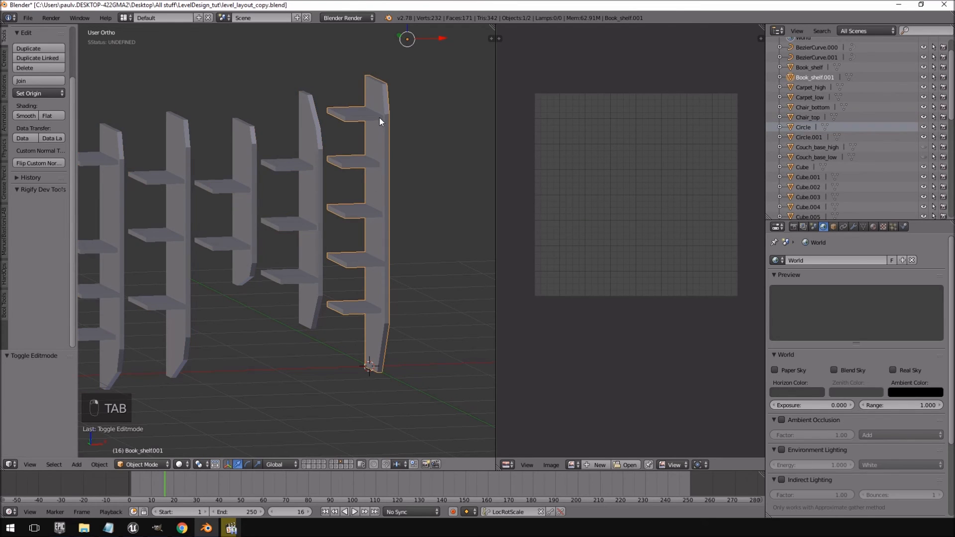
Undo the separation of the end panel from the bookshelf
key("ctrl+z")
key("ctrl+z")
key("ctrl+z")
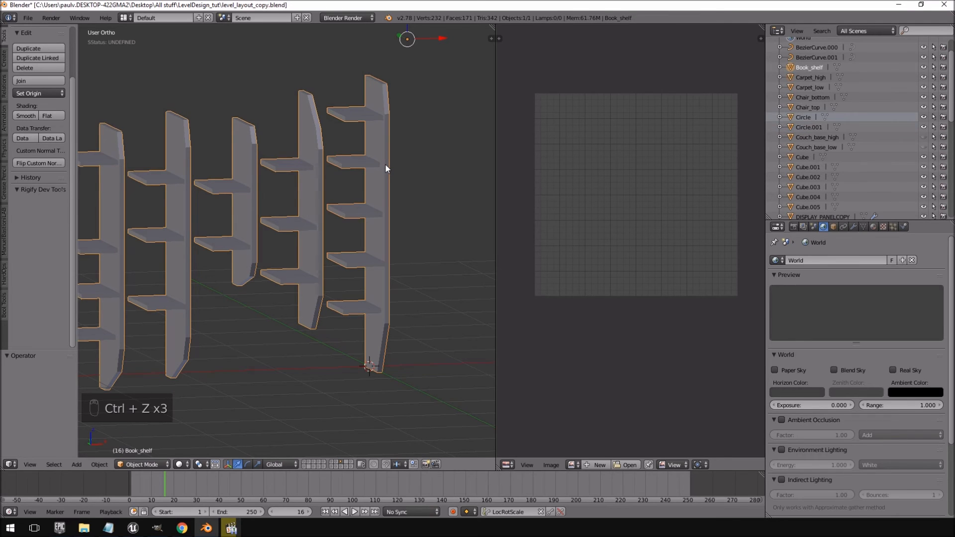
middle_click_drag(318, 168, 363, 214)
scroll(402, 222, "down", 3)
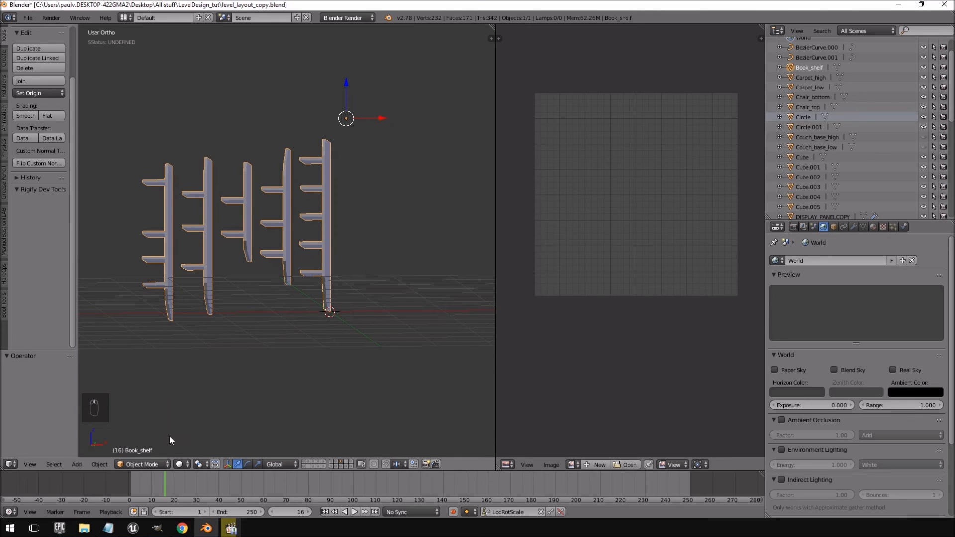
Switch to Unreal Editor and open the project's Models content folder
left_click(133, 528)
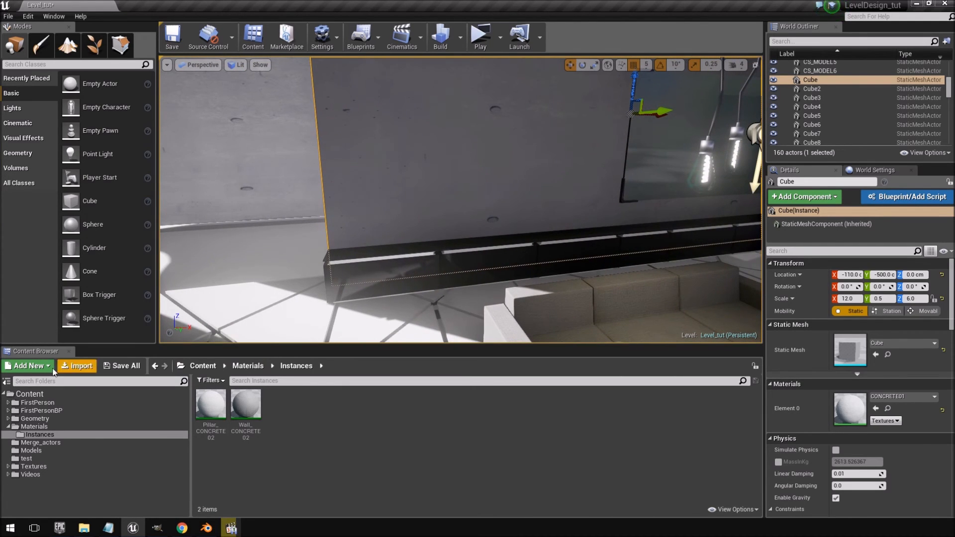
left_click(43, 419)
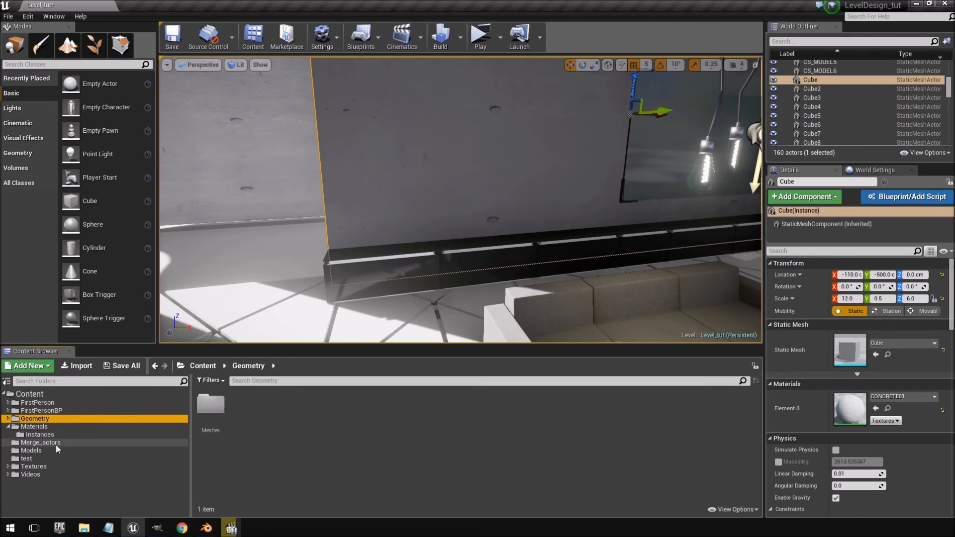
double_click(214, 405)
left_click(64, 443)
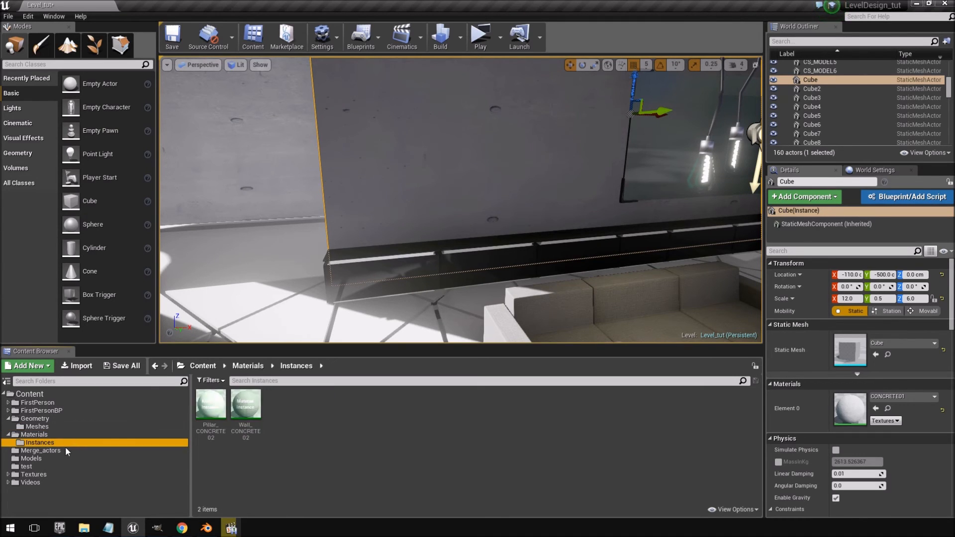
left_click(34, 459)
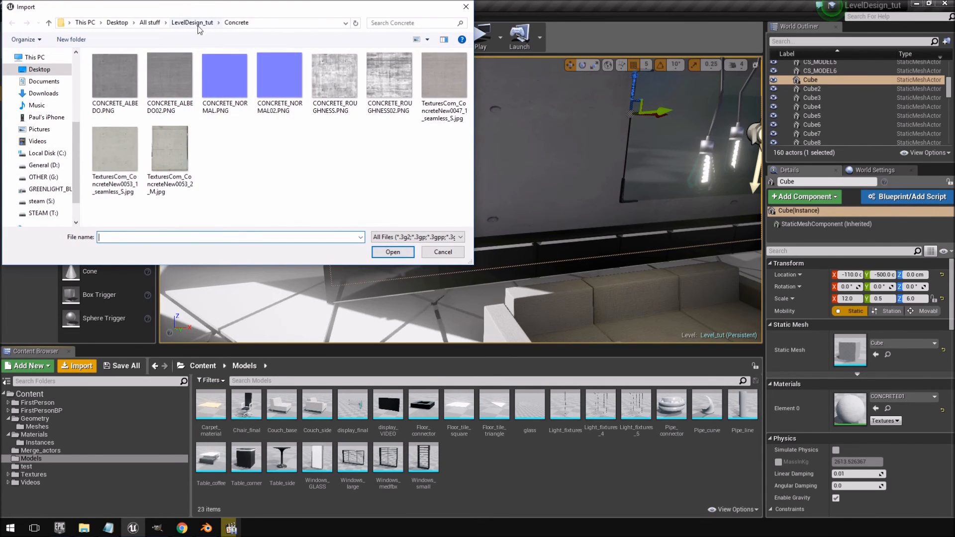
Import Book_shelf.fbx from the LevelDesign_tut folder into the Models content folder with the default FBX import options
left_click(198, 25)
scroll(212, 168, "down", 3)
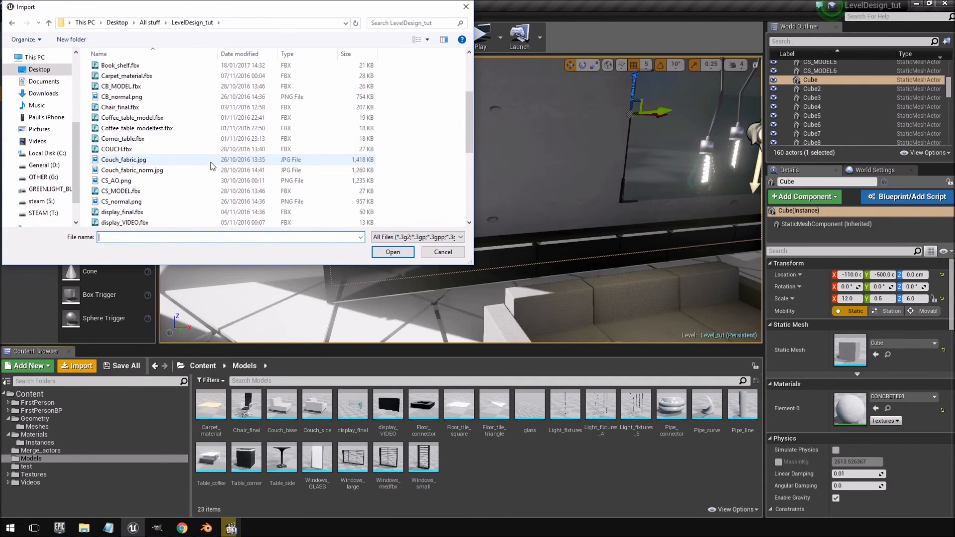
double_click(121, 65)
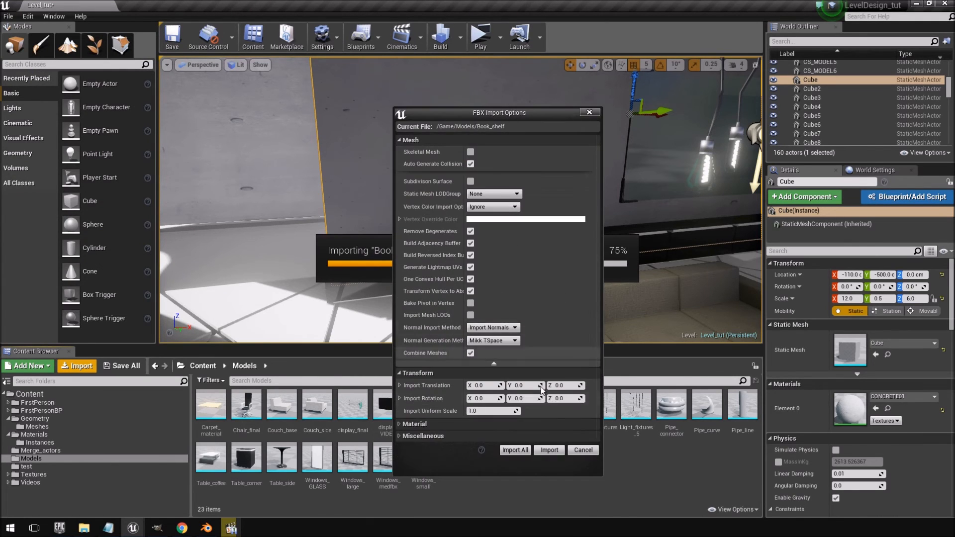
left_click(552, 451)
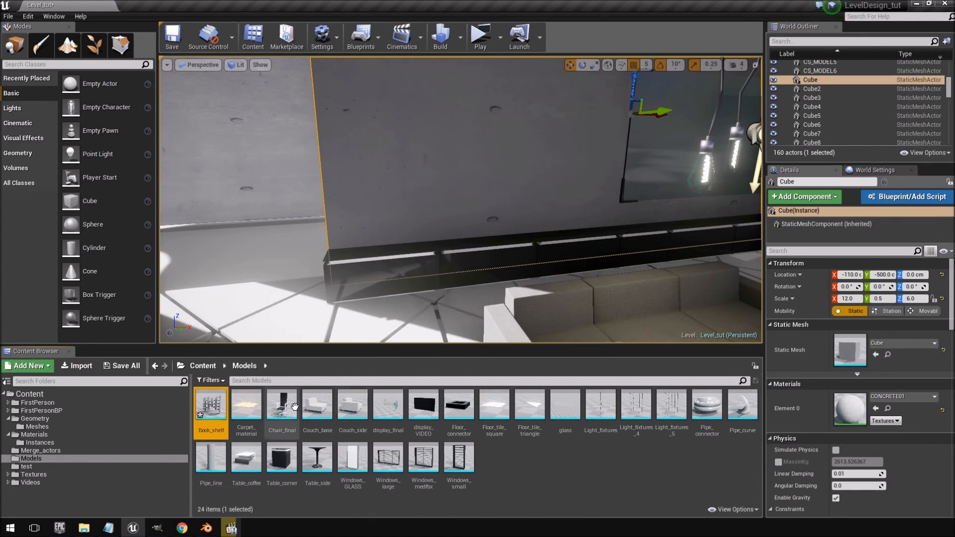
Assign Table_generic_black_mat to the Book_shelf mesh and save the asset, then close its editor
double_click(223, 406)
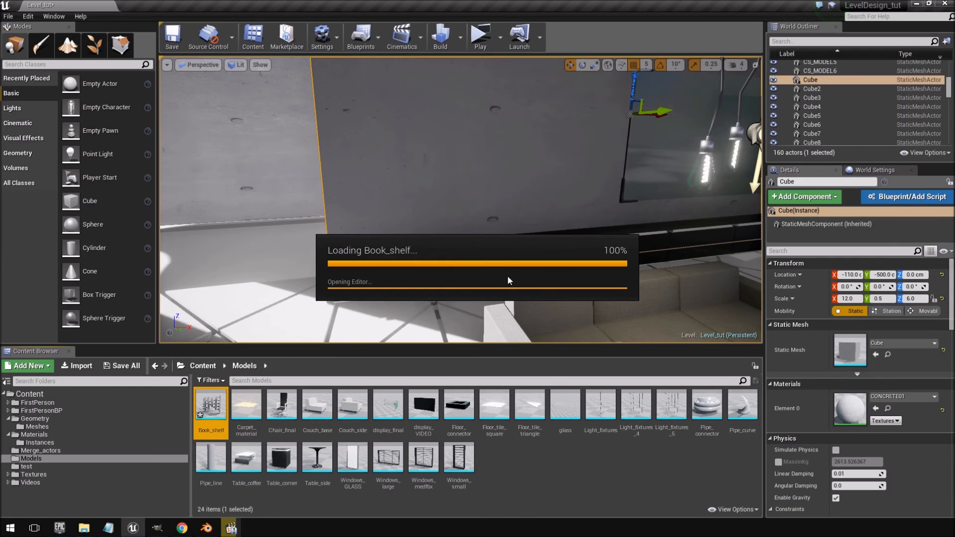
left_click_drag(710, 83, 457, 54)
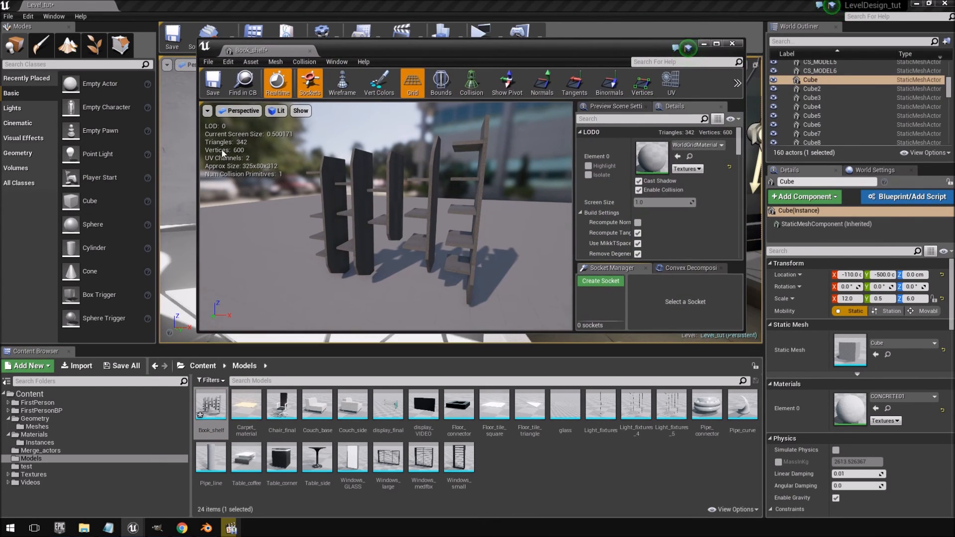
left_click(34, 435)
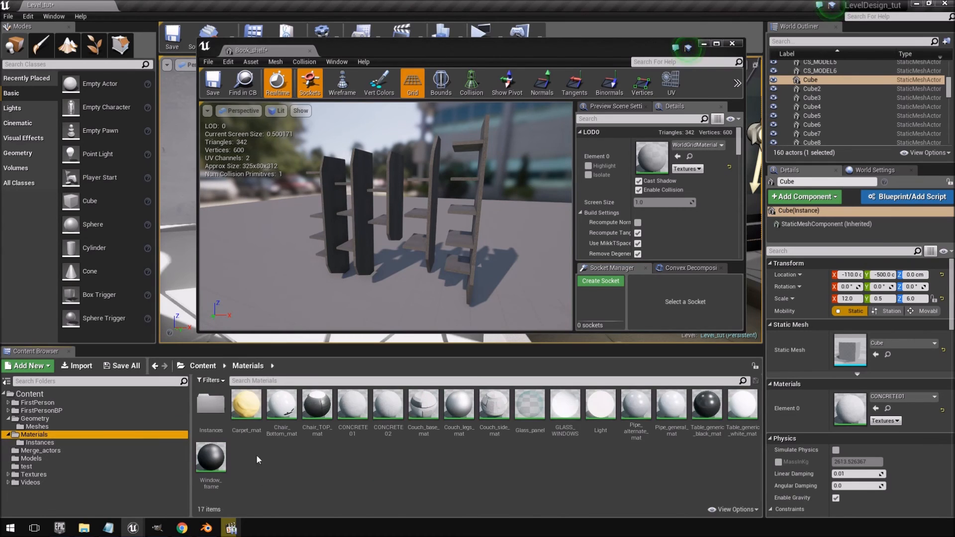
left_click(713, 412)
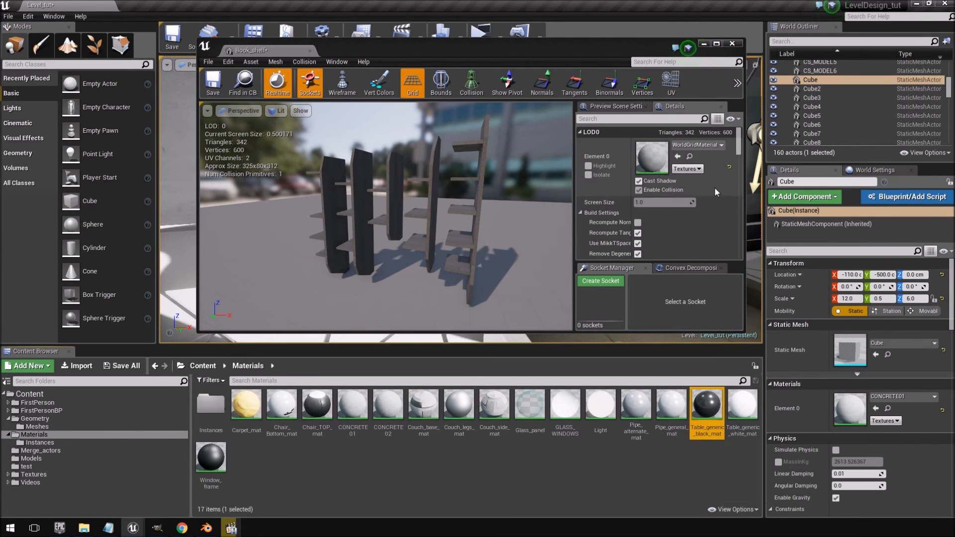
left_click(678, 157)
right_click_drag(438, 201, 533, 204)
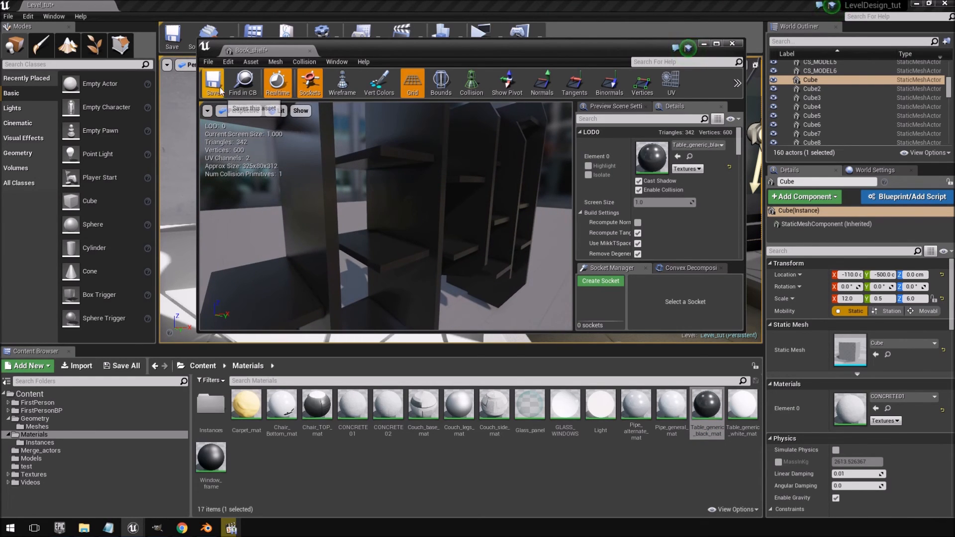
left_click(309, 51)
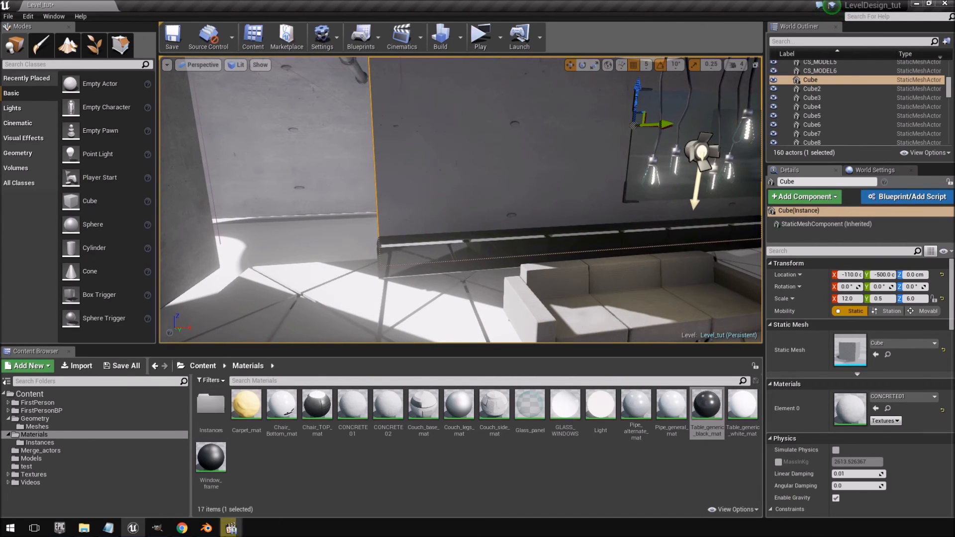
Look through the project's Materials, Instances, FirstPersonBP and Geometry Meshes content folders
left_click(426, 460)
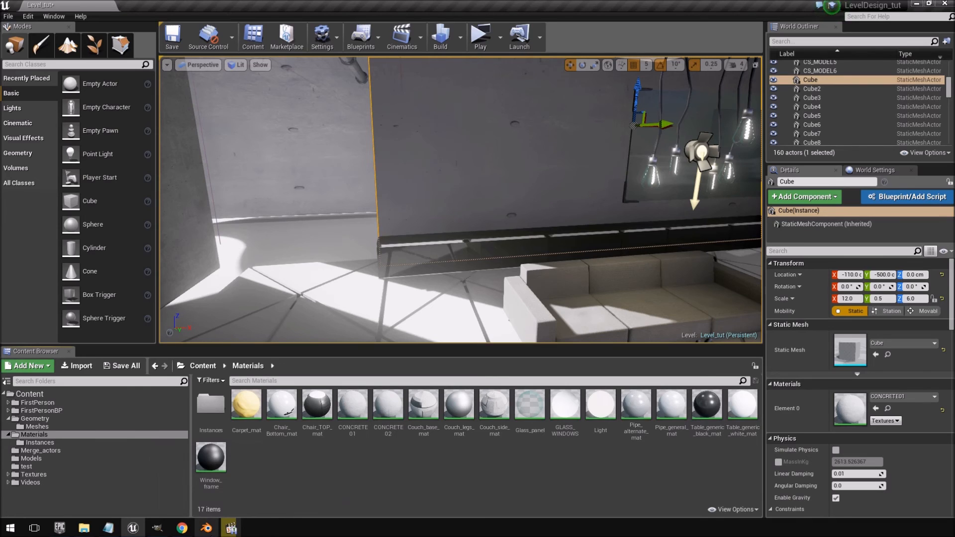
left_click(31, 425)
left_click(40, 442)
left_click(43, 450)
left_click(43, 442)
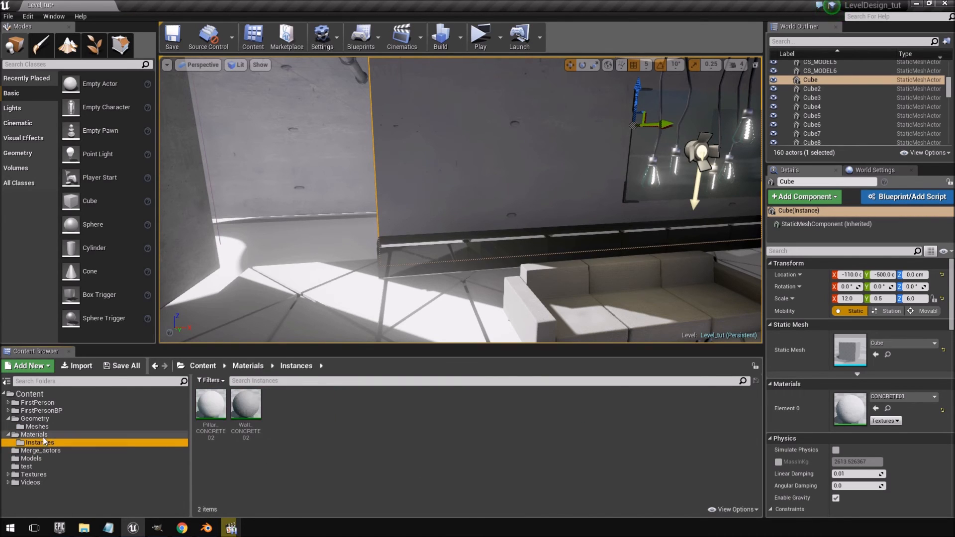
left_click(42, 435)
left_click(43, 427)
left_click(41, 411)
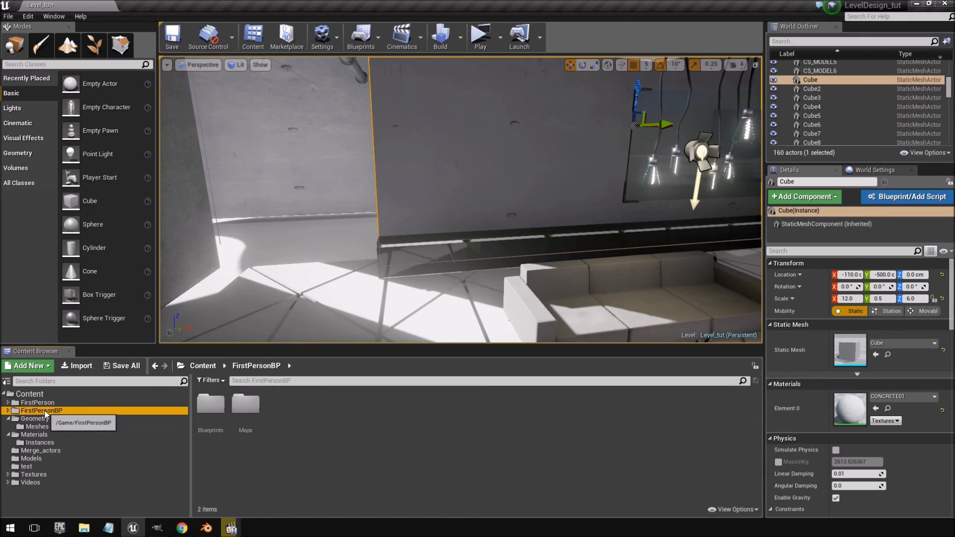
left_click(35, 419)
left_click(43, 427)
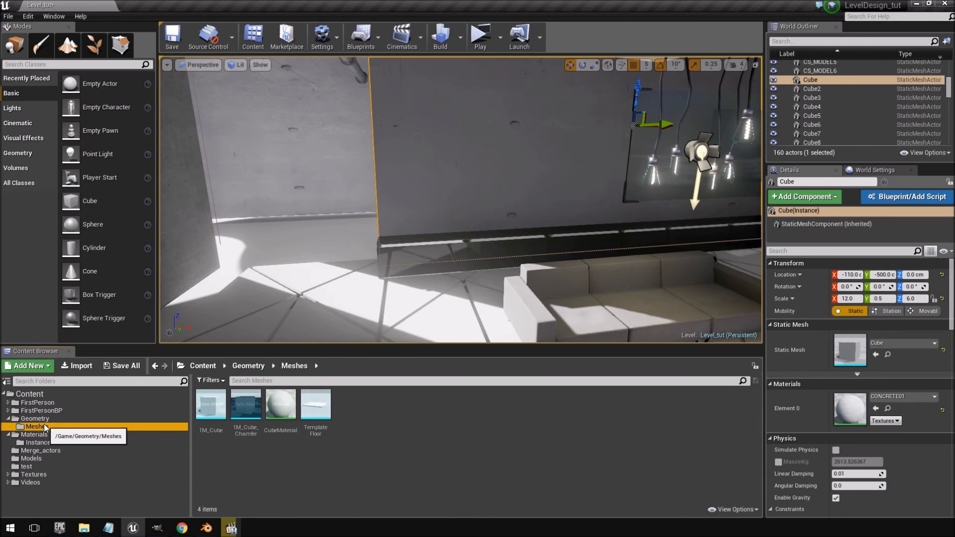
Place the Book_shelf model from the Models folder against the concrete wall, at about X -235, Y -475, Z -155
left_click(41, 458)
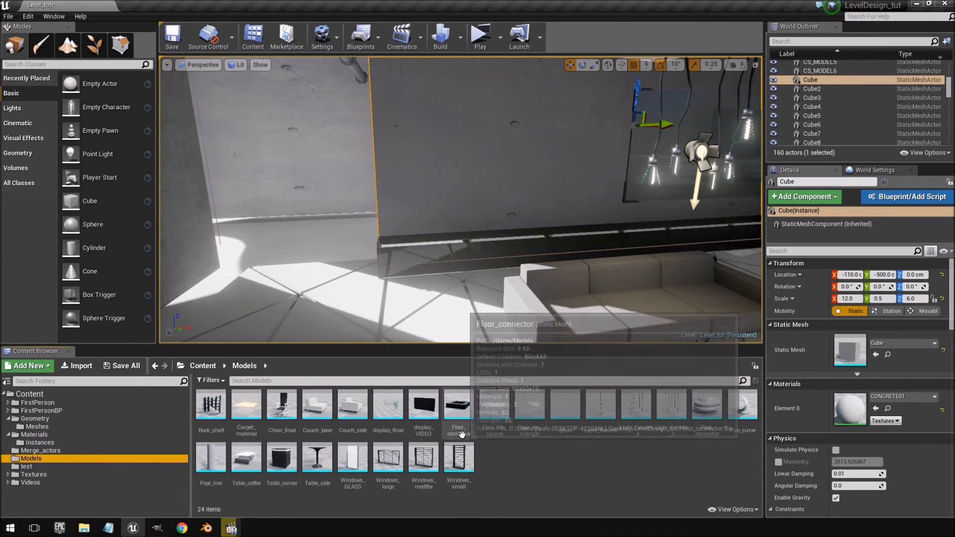
left_click(231, 413)
left_click_drag(228, 412, 583, 195)
right_click_drag(583, 195, 528, 200)
right_click_drag(372, 162, 472, 236)
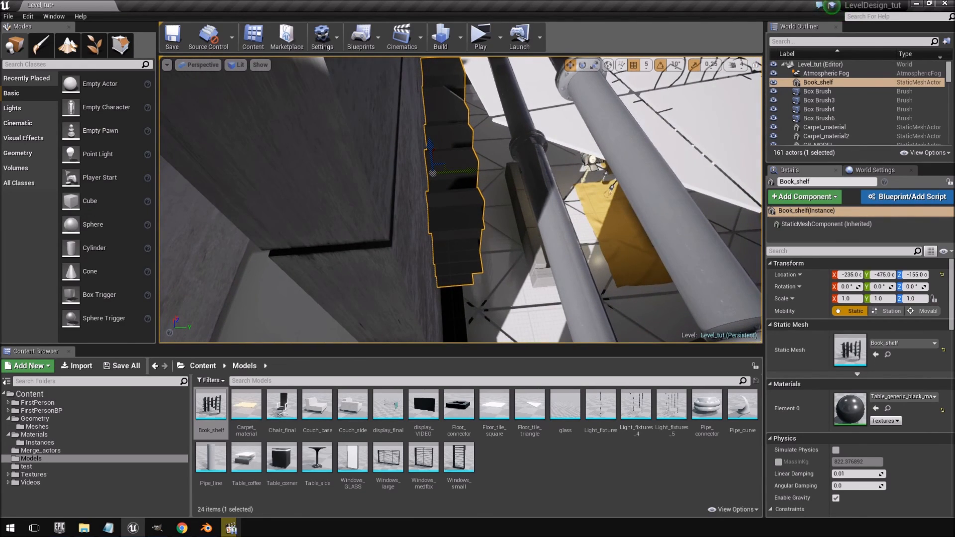
Switch to Blender and open the bookshelf mesh for editing in top view
key("alt+Tab")
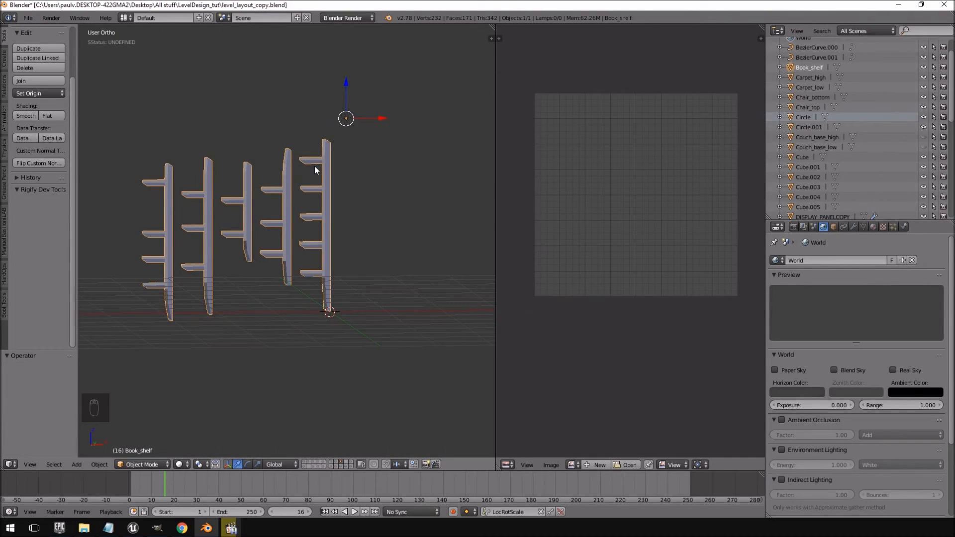
key("KP_7")
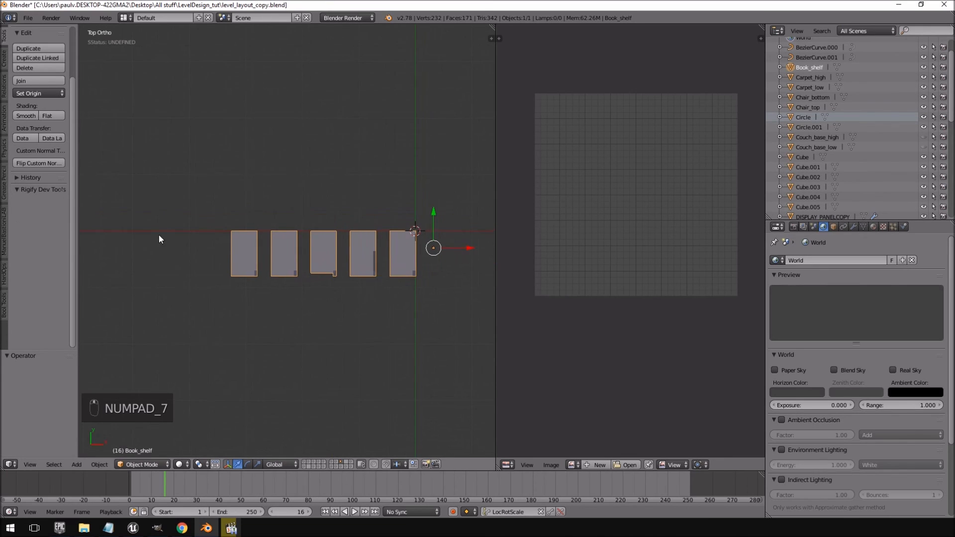
key("Tab")
key("r")
right_click(423, 278)
key("a")
scroll(405, 261, "up", 3)
middle_click_drag(359, 244, 148, 245, "shift")
Rotate the end panel at the origin, together with its ledges, 45° about the global Z axis
key("a")
right_click(300, 218)
left_click_drag(407, 176, 343, 401, "ctrl")
key("z")
mouse_move(381, 186)
left_mouse_down("ctrl")
mouse_move(318, 380)
mouse_move(380, 409)
left_mouse_up("ctrl")
key("ctrl+l")
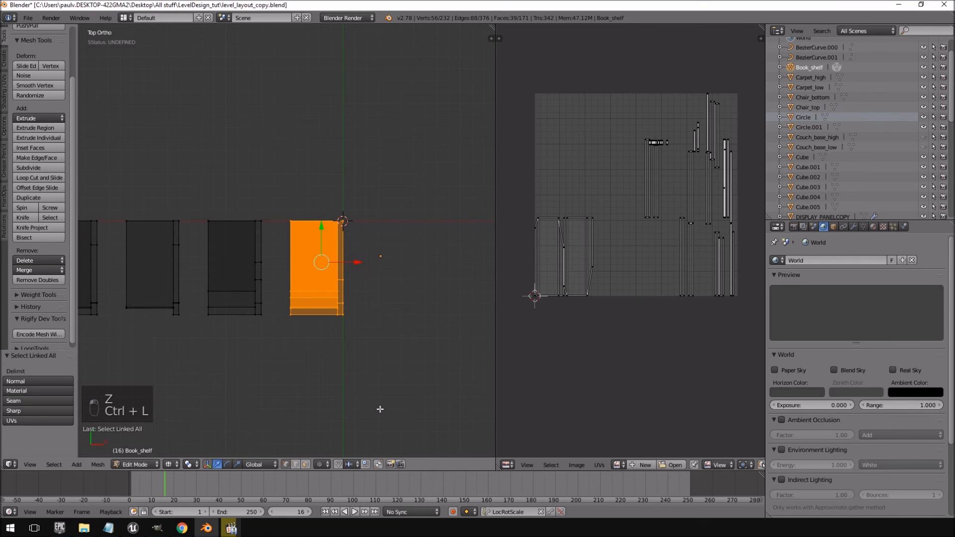
type("r45")
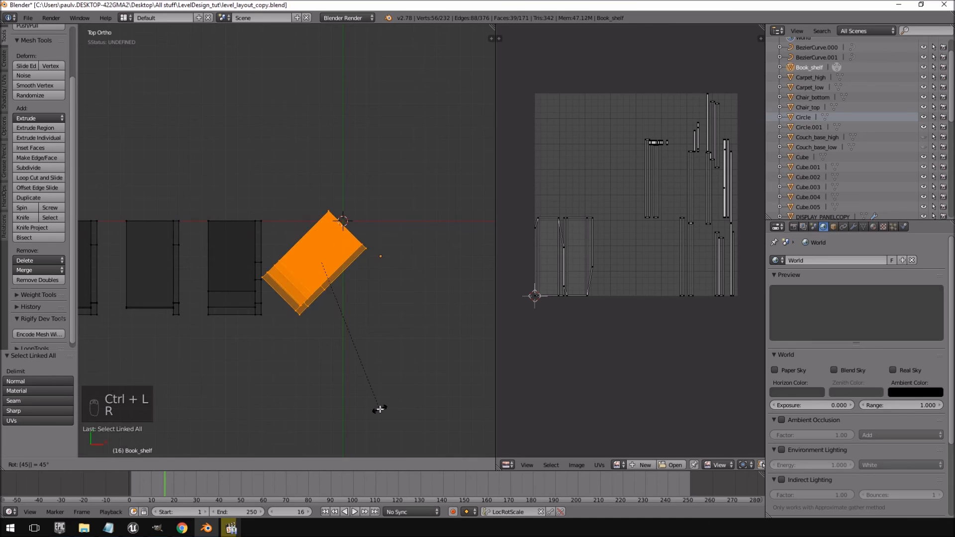
type("z")
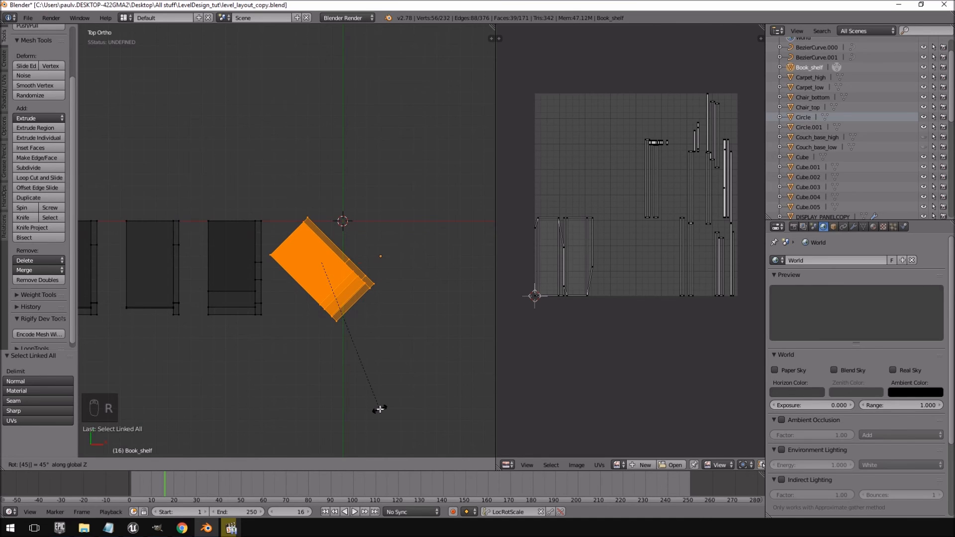
key("Return")
middle_click_drag(348, 365, 320, 306)
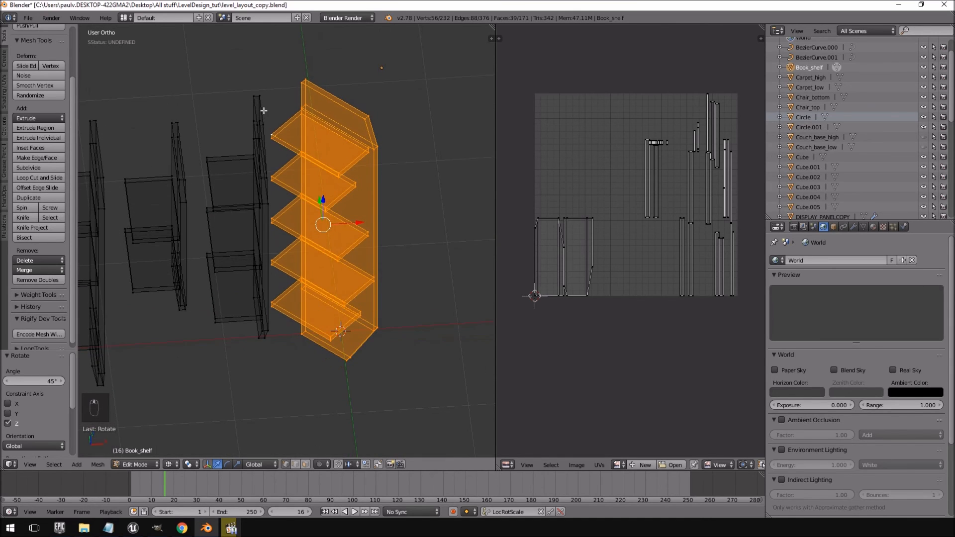
key("a")
left_click_drag(255, 87, 278, 422, "ctrl")
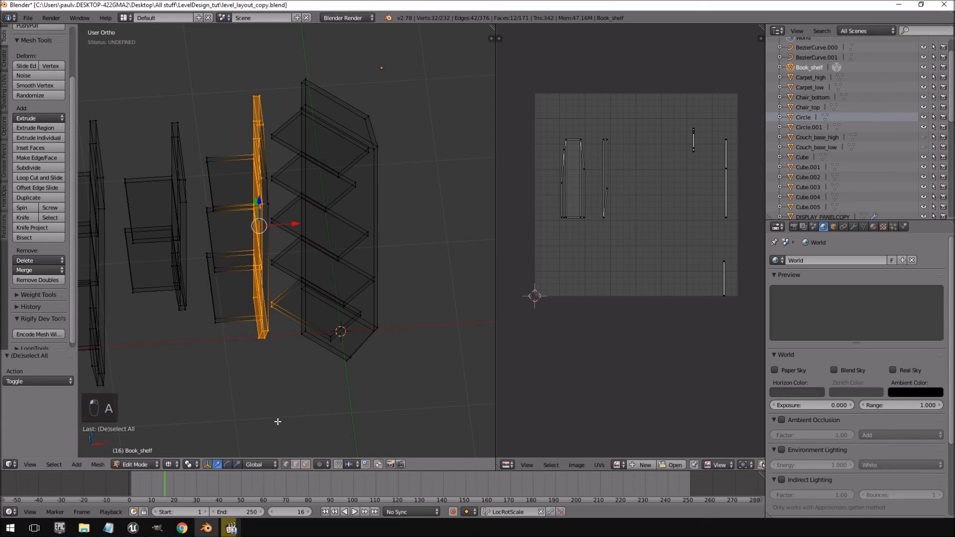
key("ctrl+l")
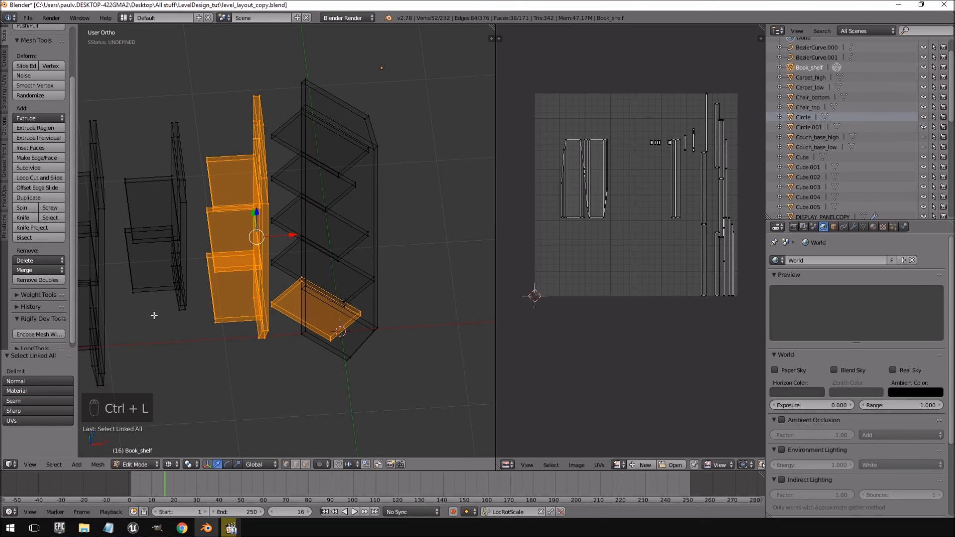
key("a")
Rotate the second panel from the origin, together with its ledges, by -45° in top view
mouse_move(270, 90)
left_mouse_down("ctrl")
mouse_move(203, 330)
mouse_move(256, 459)
mouse_move(275, 459)
left_mouse_up("ctrl")
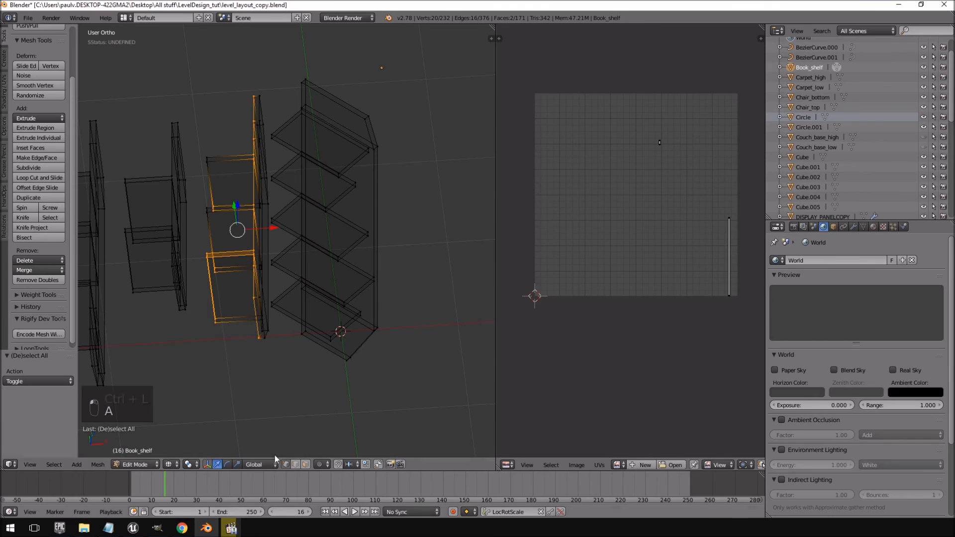
key("ctrl+l")
key("KP_7")
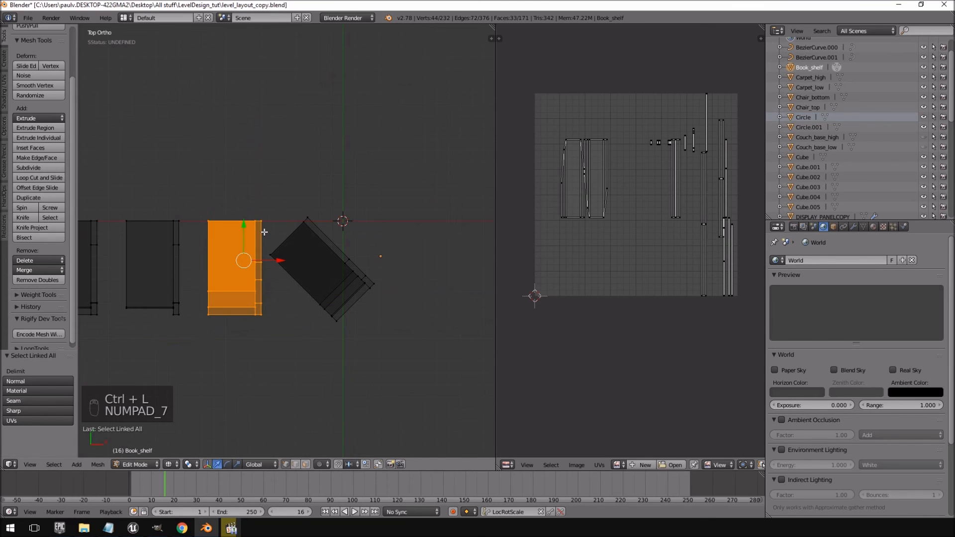
type("r45")
key("Return")
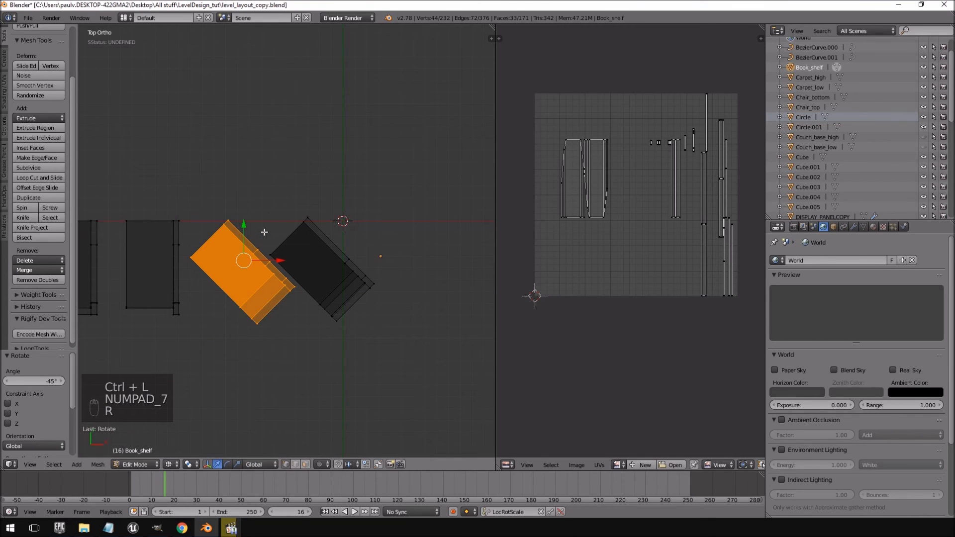
Rotate the middle panel and its linked ledges by -45° in top view
key("a")
middle_click_drag(204, 249, 350, 232, "shift")
left_click_drag(317, 172, 336, 394, "ctrl")
key("ctrl+l")
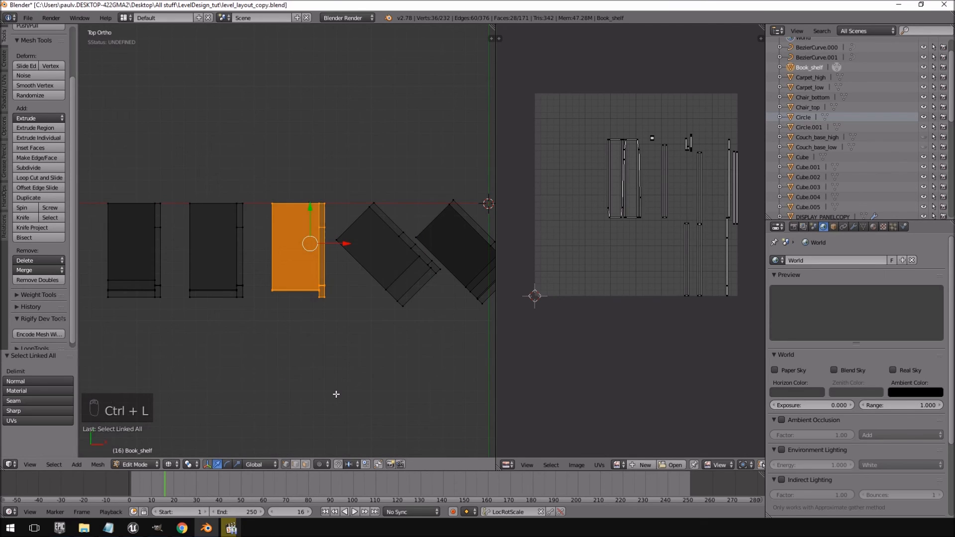
type("r45")
key("Return")
key("a")
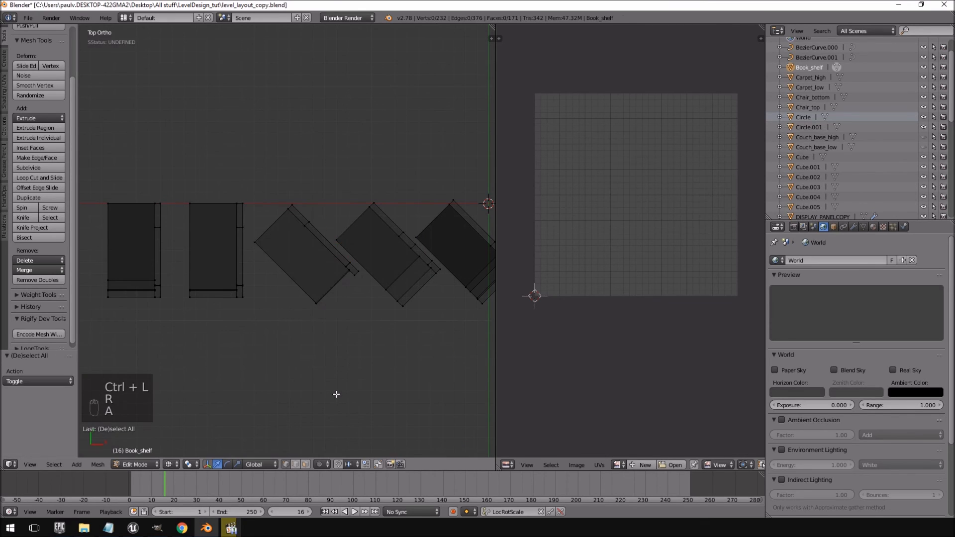
Rotate the fourth panel from the origin and its ledges by -45°, parallel to the panels already angled
middle_click_drag(192, 146, 241, 172, "shift")
key("a")
key("a")
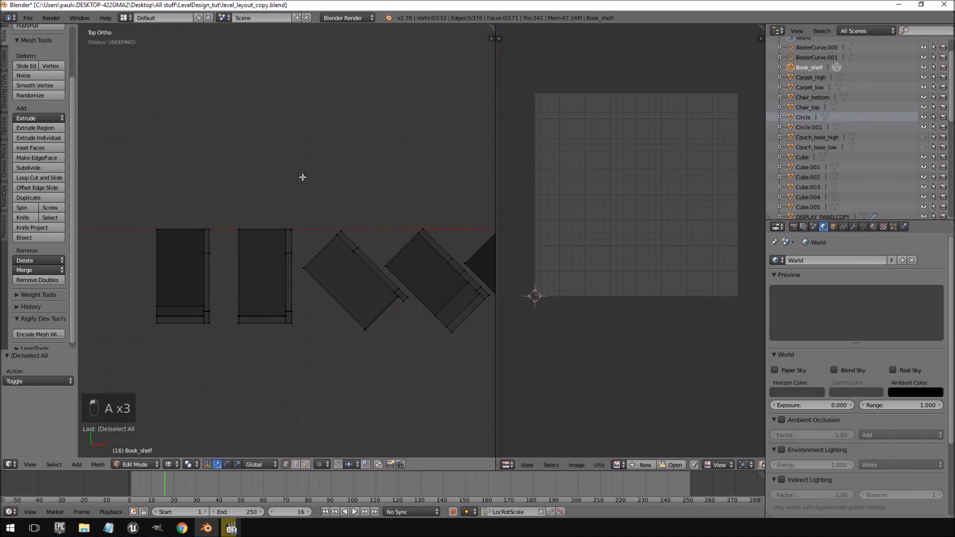
mouse_move(313, 204)
left_mouse_down("ctrl")
mouse_move(252, 405)
mouse_move(275, 404)
left_mouse_up("ctrl")
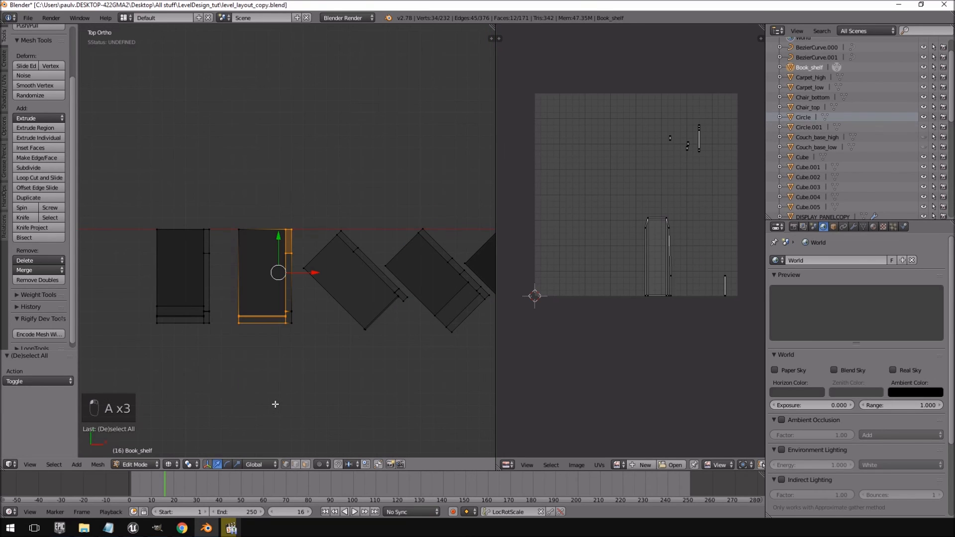
key("ctrl+l")
key("r")
left_click(275, 404)
key("a")
Rotate the last straight panel, farthest from the origin, and its ledges by -45° in top view
mouse_move(252, 217)
left_mouse_down("ctrl")
mouse_move(192, 367)
mouse_move(198, 373)
left_mouse_up("ctrl")
key("a")
mouse_move(233, 115)
left_mouse_down("ctrl")
mouse_move(191, 423)
mouse_move(185, 415)
left_mouse_up("ctrl")
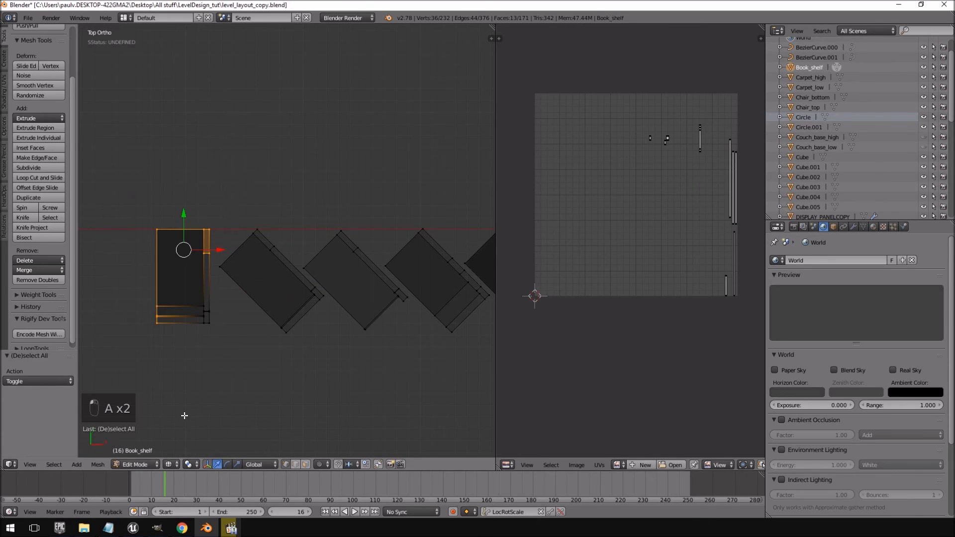
key("ctrl+l")
type("r-45")
key("Return")
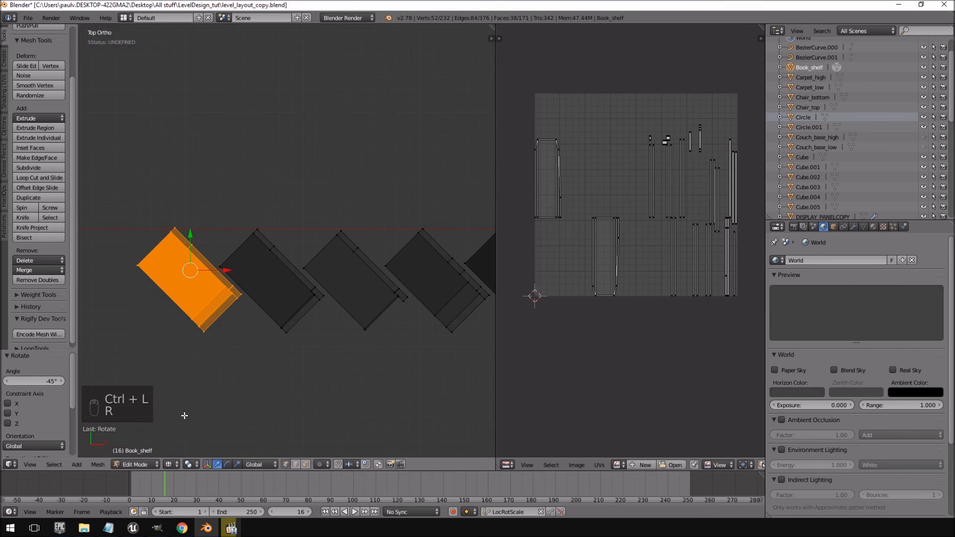
Return the bookshelf to solid shading and Object Mode, and check the angled panels from the front
mouse_move(341, 271)
middle_mouse_down("shift")
mouse_move(248, 281)
mouse_move(234, 267)
mouse_move(192, 284)
mouse_move(284, 291)
mouse_move(329, 270)
middle_mouse_up("shift")
key("Page_Down")
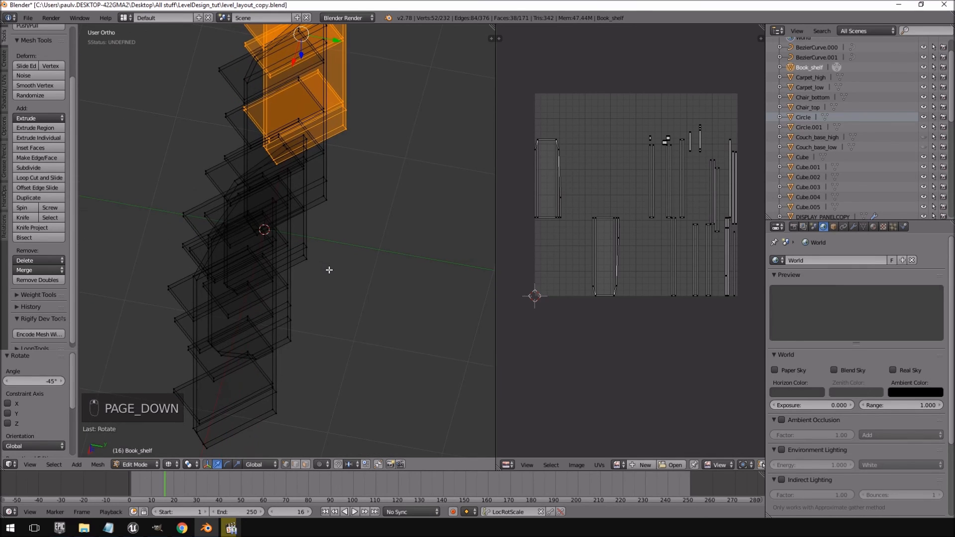
key("KP_7")
key("z")
middle_click_drag(264, 259, 485, 208, "shift")
mouse_move(396, 242)
middle_mouse_down()
mouse_move(414, 158)
mouse_move(458, 128)
mouse_move(433, 106)
mouse_move(390, 246)
mouse_move(433, 234)
mouse_move(446, 218)
mouse_move(408, 224)
mouse_move(463, 219)
mouse_move(123, 220)
mouse_move(83, 232)
mouse_move(473, 234)
mouse_move(398, 226)
mouse_move(392, 241)
mouse_move(327, 253)
mouse_move(266, 245)
mouse_move(377, 239)
middle_mouse_up()
scroll(342, 245, "down", 3)
key("Tab")
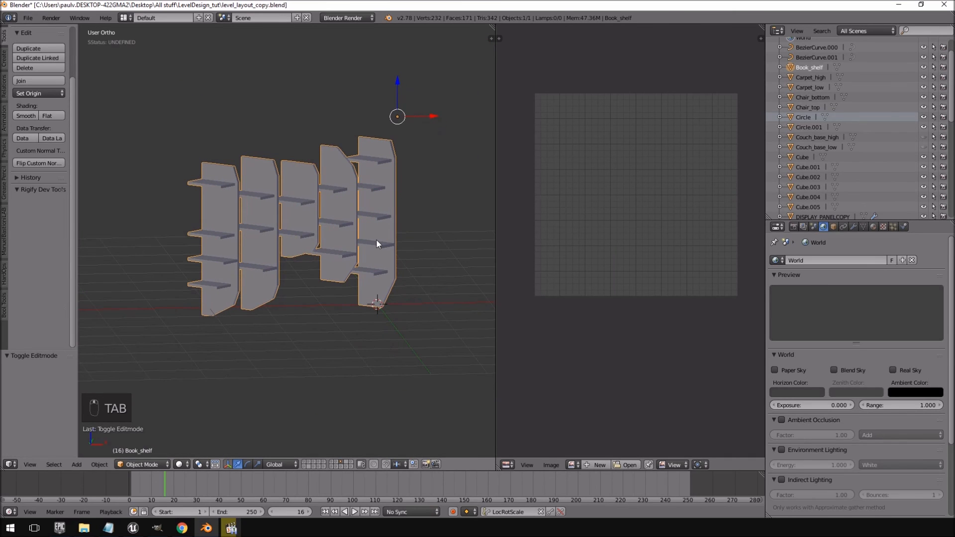
key("KP_1")
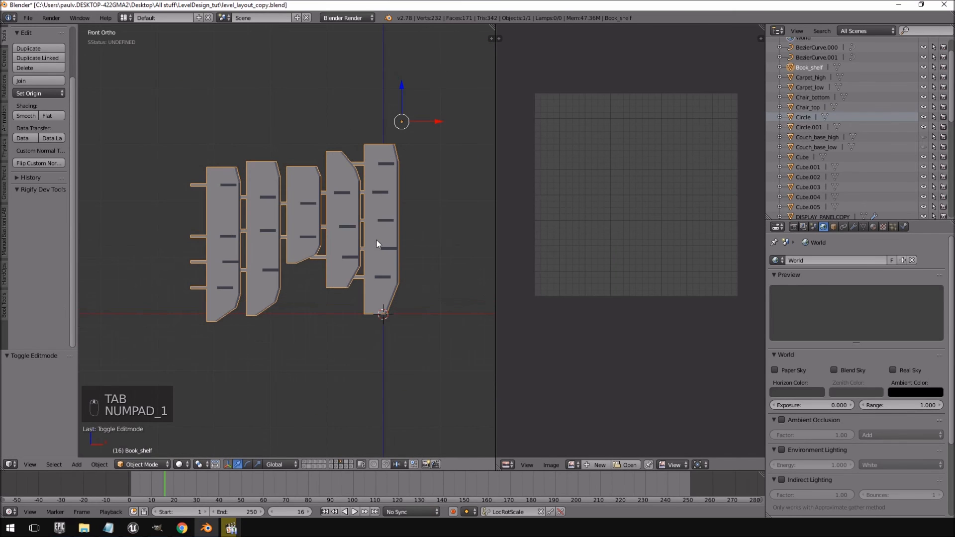
Try a Mirror modifier on the bookshelf across the X axis and inspect the mirrored shape
left_click(854, 226)
left_click(828, 258)
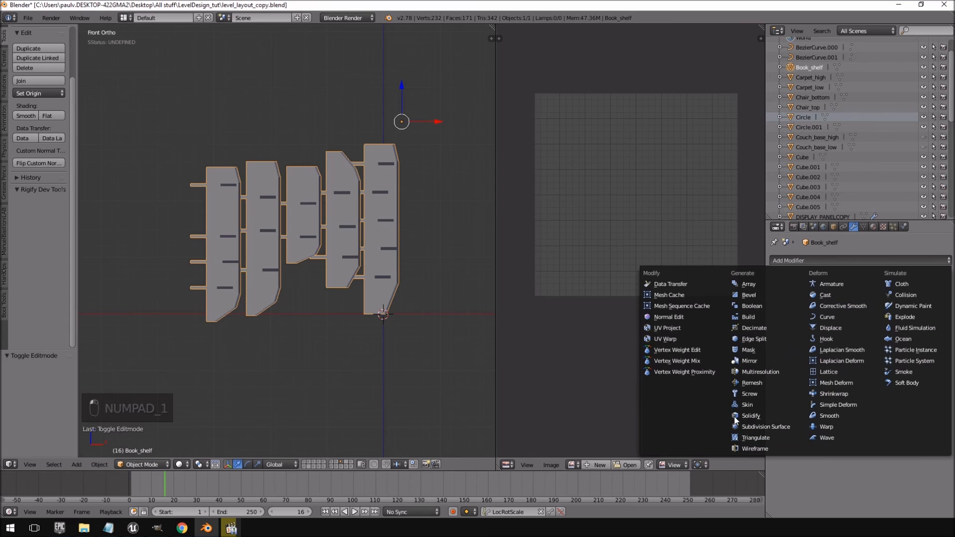
left_click(746, 361)
middle_click_drag(402, 275, 324, 312, "shift")
scroll(324, 312, "up", 3)
middle_click_drag(336, 270, 380, 255)
scroll(393, 254, "down", 3)
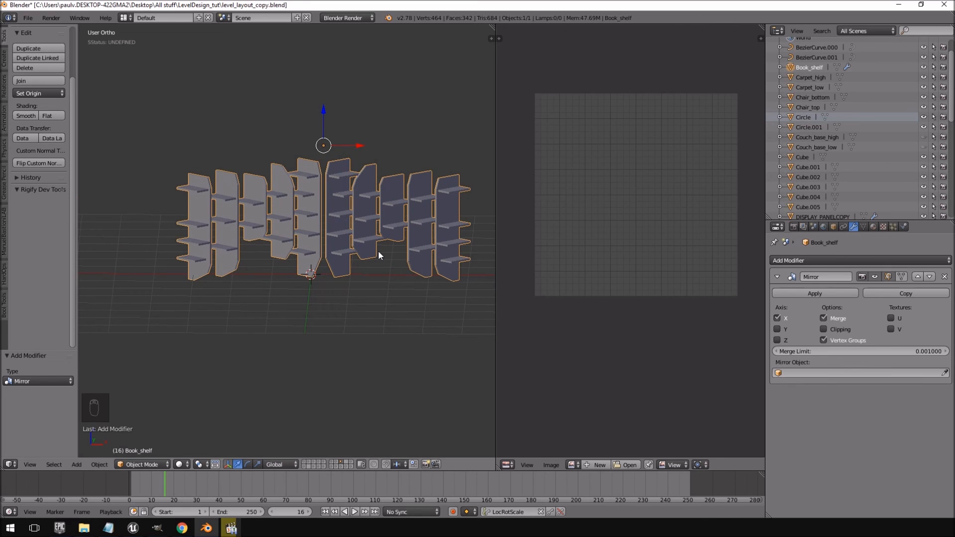
Undo the bookshelf's deletion and remove its Mirror modifier
key("Delete")
left_click(387, 204)
key("ctrl+z")
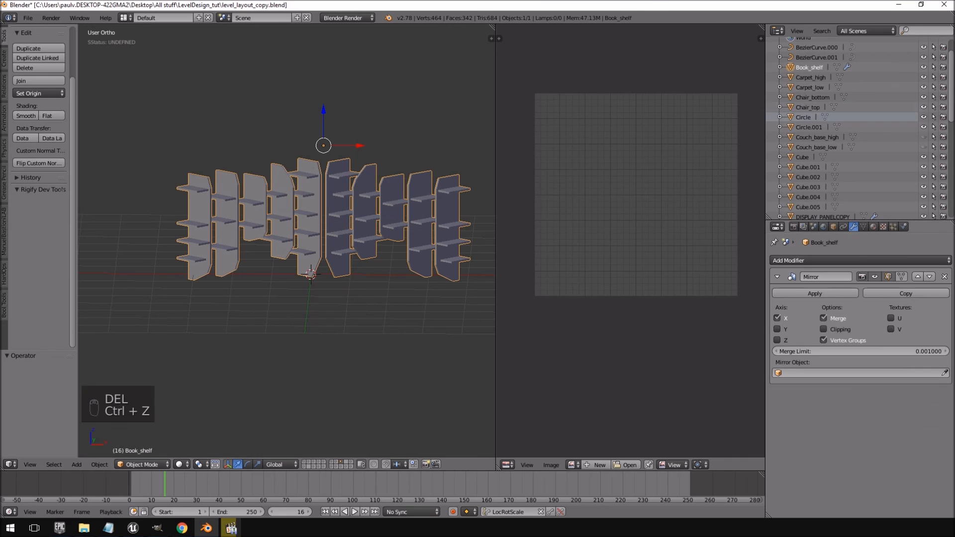
left_click(945, 277)
Examine the alignment and spacing of the angled panels in top view in Edit Mode
key("Tab")
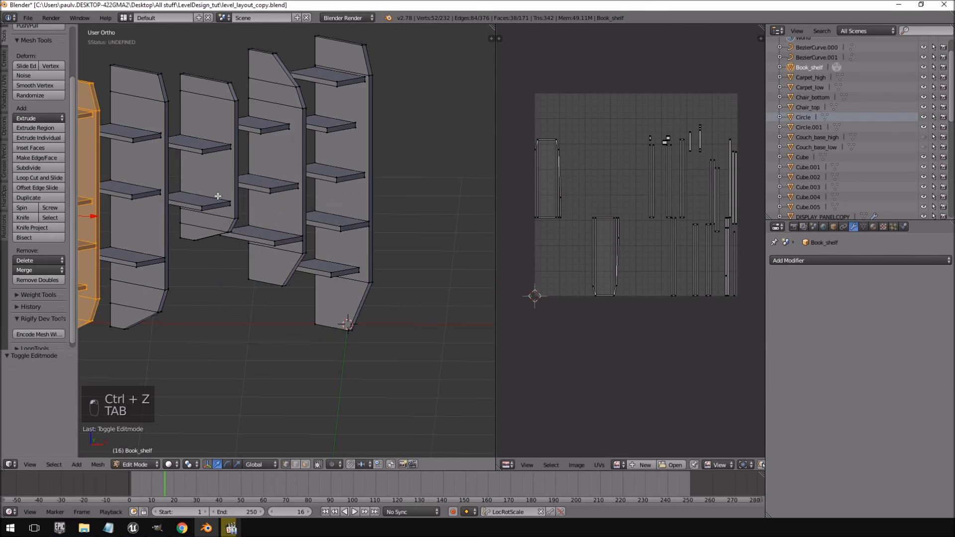
key("KP_7")
middle_click_drag(263, 193, 342, 254, "shift")
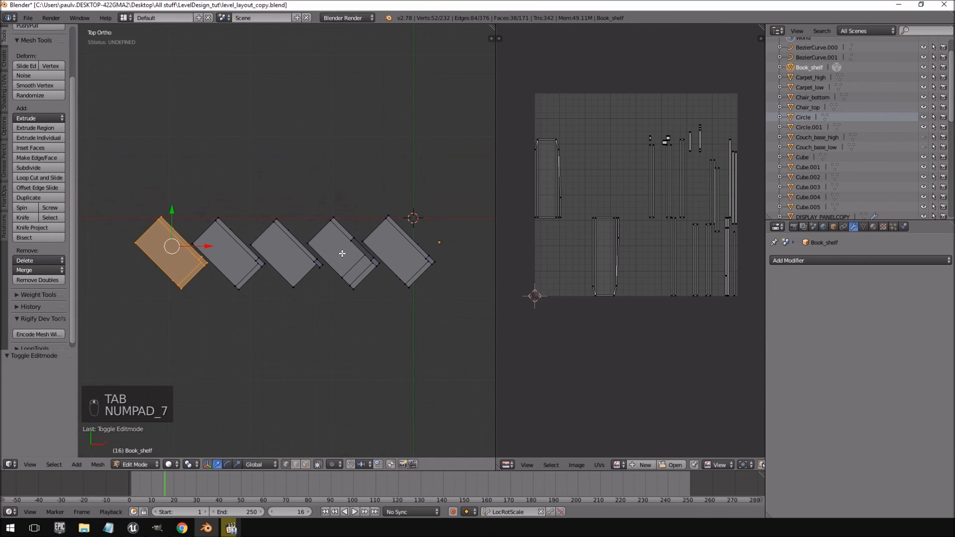
scroll(341, 254, "up", 2)
middle_click_drag(173, 243, 308, 270, "shift")
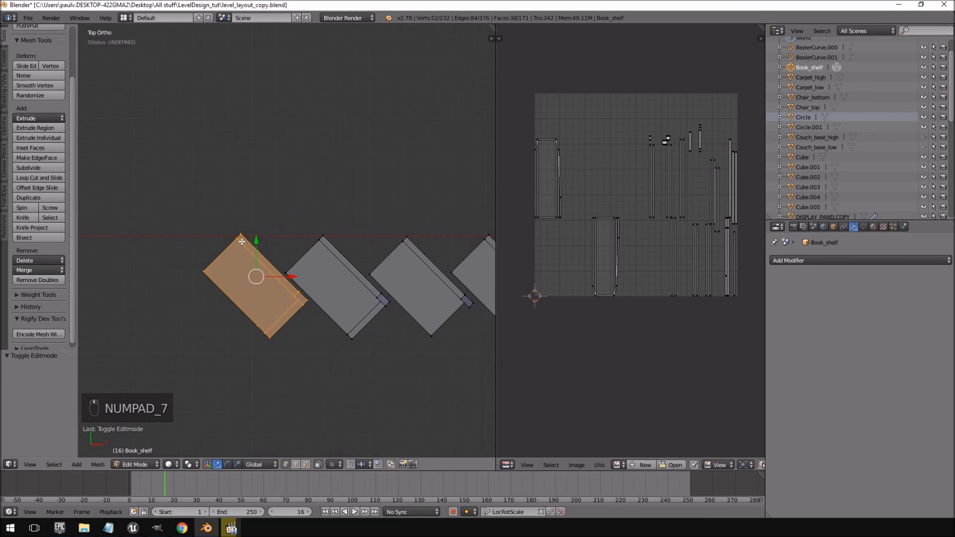
middle_click_drag(334, 332, 342, 288)
key("KP_7")
middle_click_drag(396, 323, 266, 320, "shift")
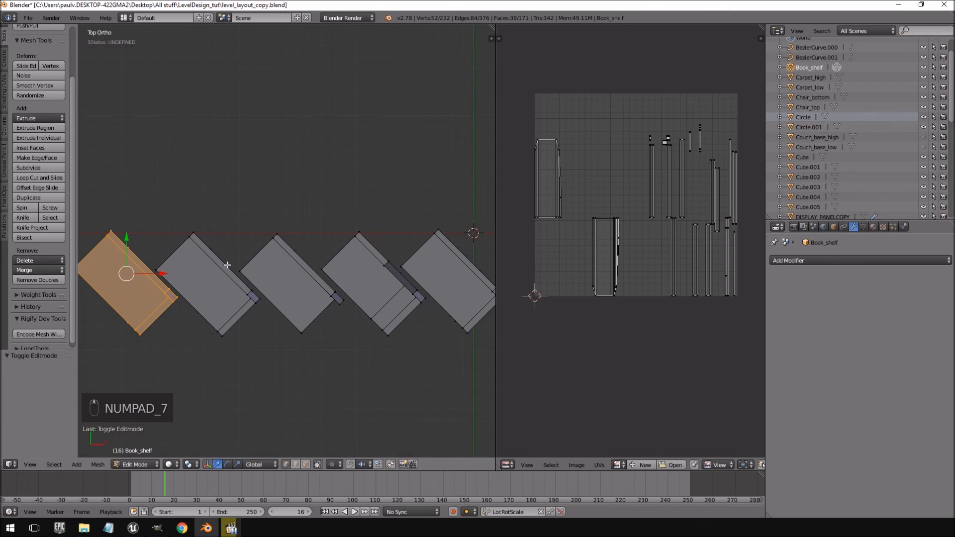
middle_click_drag(361, 274, 349, 245)
key("Tab")
Export the selected bookshelf as FBX, overwriting Book_shelf.fbx in the LevelDesign_tut folder
left_click(29, 18)
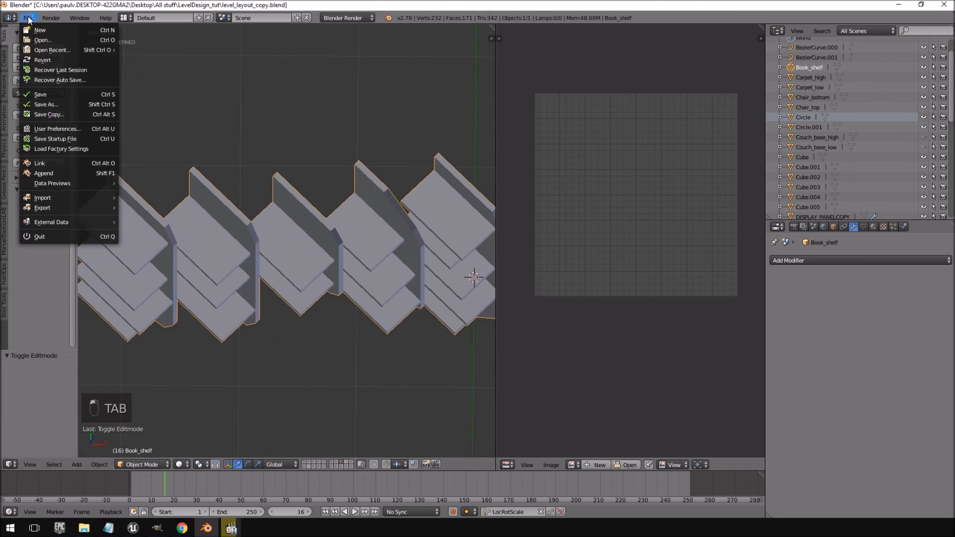
left_click(28, 18)
mouse_move(70, 207)
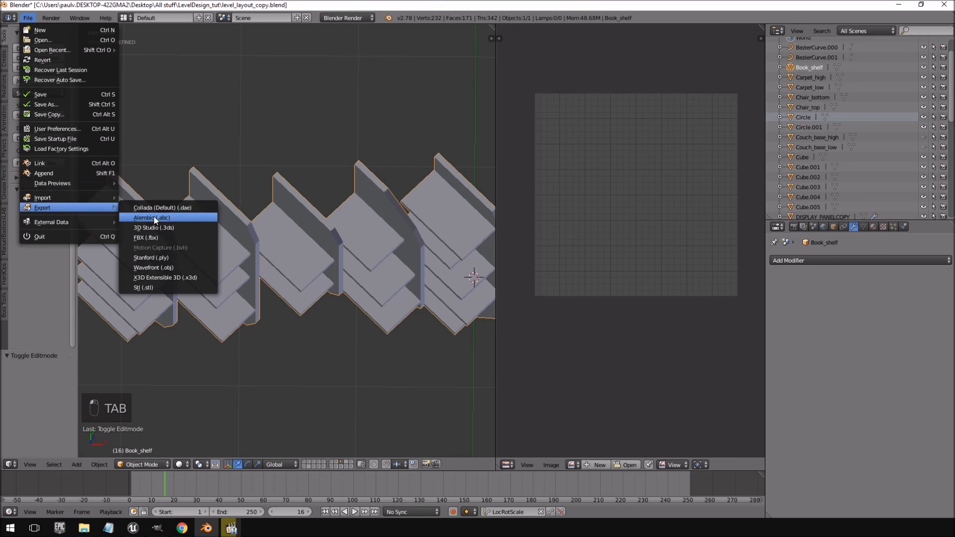
left_click(147, 237)
left_click(189, 167)
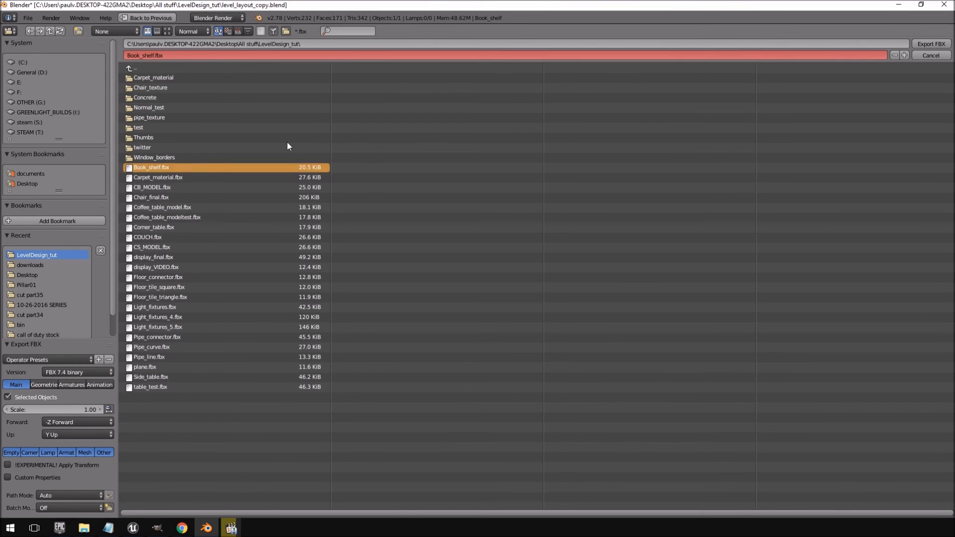
left_click(932, 44)
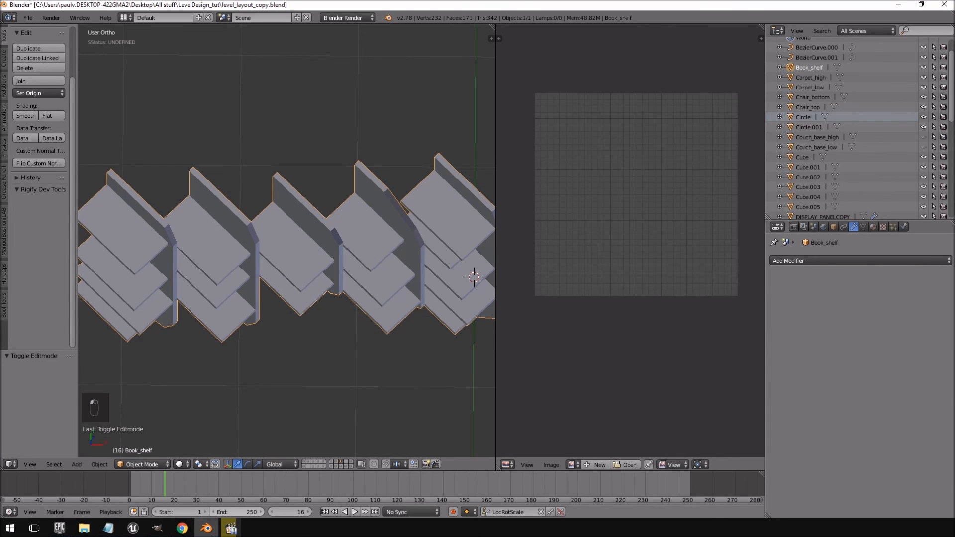
Switch to Unreal and reimport Book_shelf.fbx into the Models folder, keeping the default import options
left_click(133, 529)
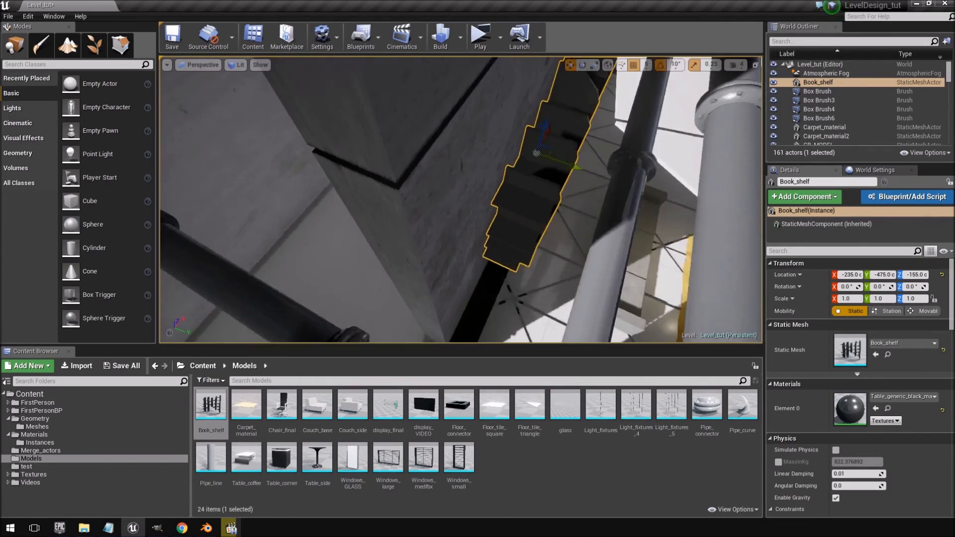
left_click(77, 366)
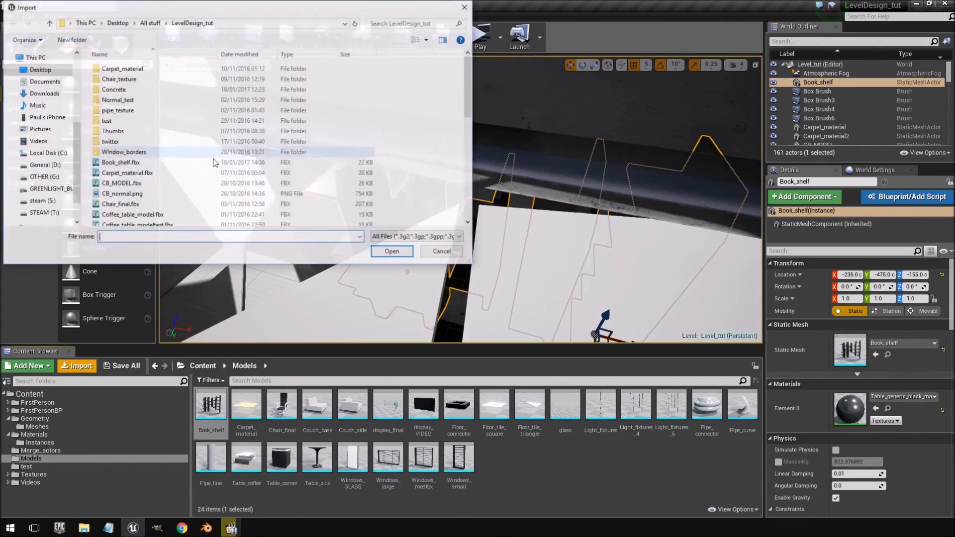
double_click(127, 164)
left_click(472, 294)
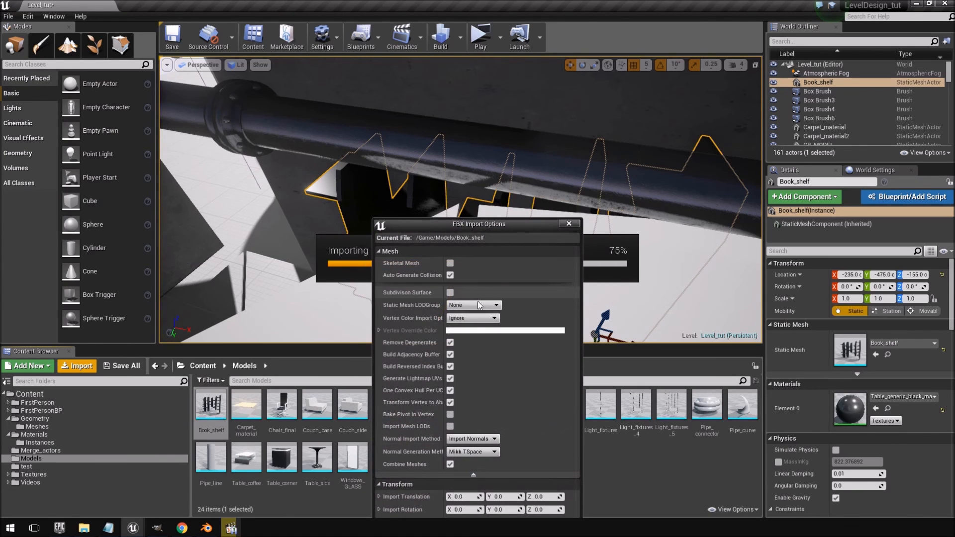
left_click_drag(490, 225, 485, 121)
left_click(525, 456)
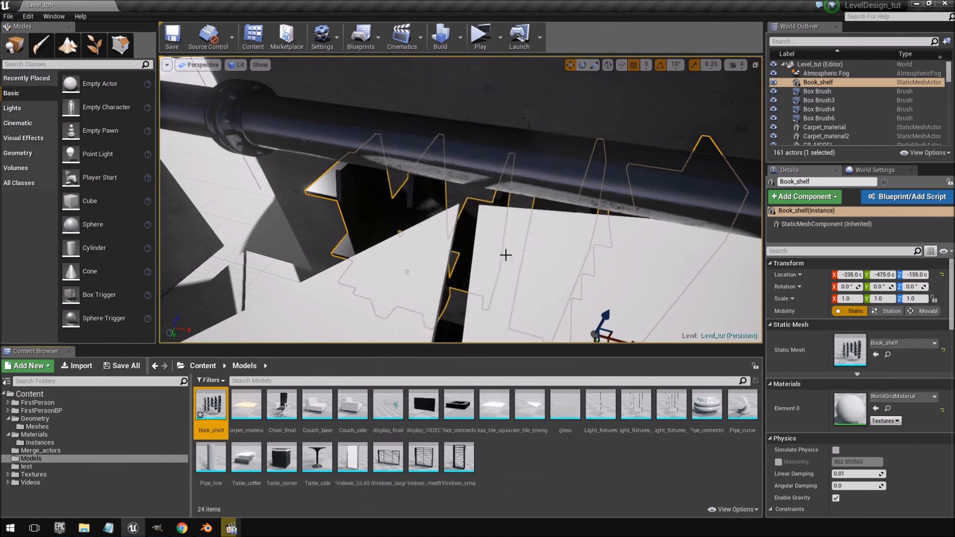
Move the bookshelf along Y to -505 cm so it sits against the concrete wall
right_click_drag(460, 200, 562, 233)
left_click_drag(449, 215, 442, 217)
mouse_move(442, 218)
right_mouse_down()
mouse_move(433, 224)
mouse_move(451, 212)
right_mouse_up()
right_click_drag(572, 203, 554, 209)
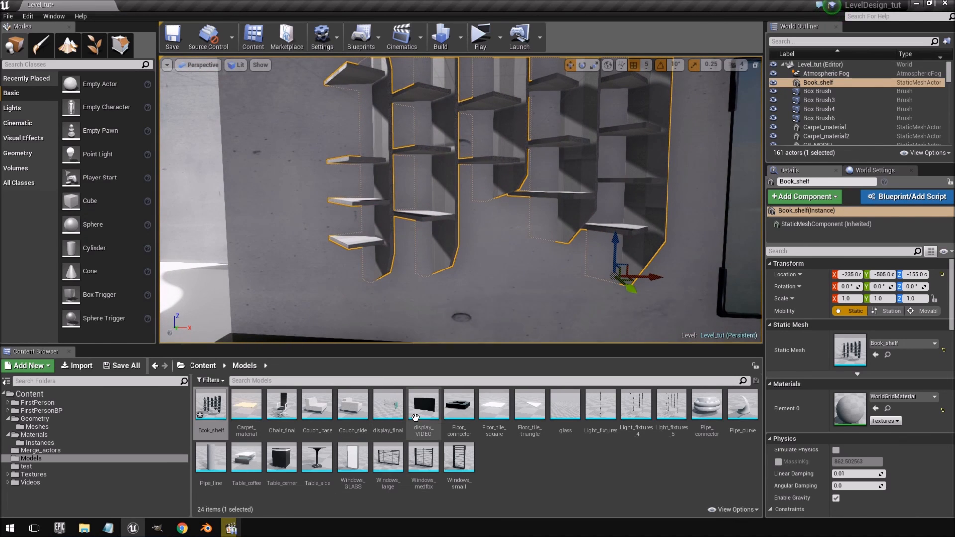
right_click_drag(557, 259, 548, 210)
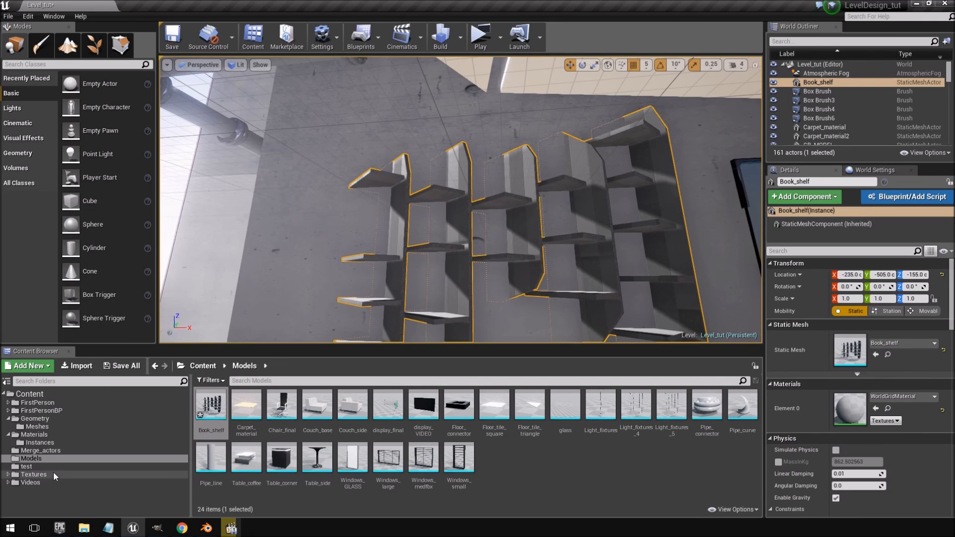
Apply Table_generic_black_mat from the Materials folder to the bookshelf
left_click(55, 443)
left_click(49, 433)
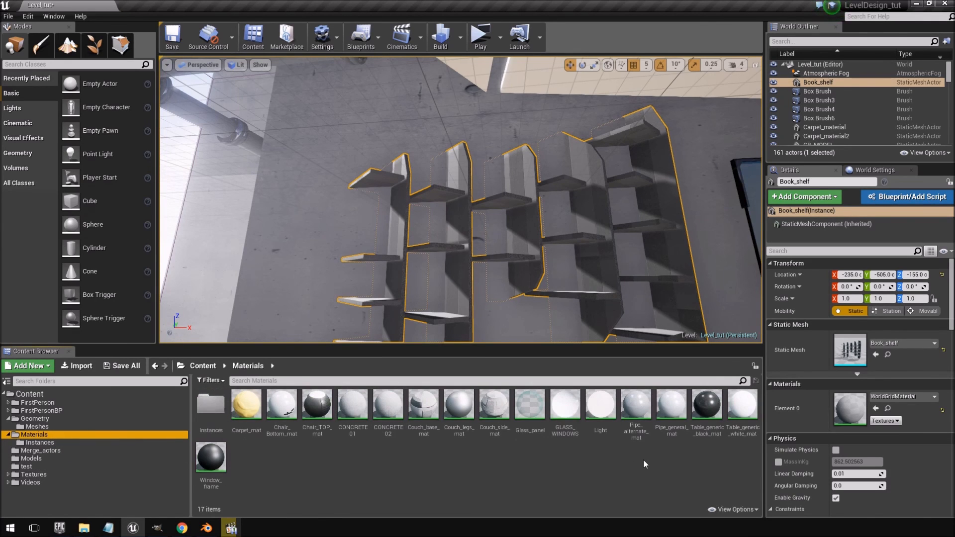
left_click_drag(707, 406, 666, 281)
Examine the black bookshelf on the wall from several viewpoints around the room
right_click_drag(667, 283, 562, 304)
mouse_move(633, 225)
right_mouse_down()
mouse_move(448, 223)
mouse_move(633, 225)
right_mouse_up()
mouse_move(666, 285)
right_mouse_down()
mouse_move(659, 313)
mouse_move(679, 311)
mouse_move(667, 285)
right_mouse_up()
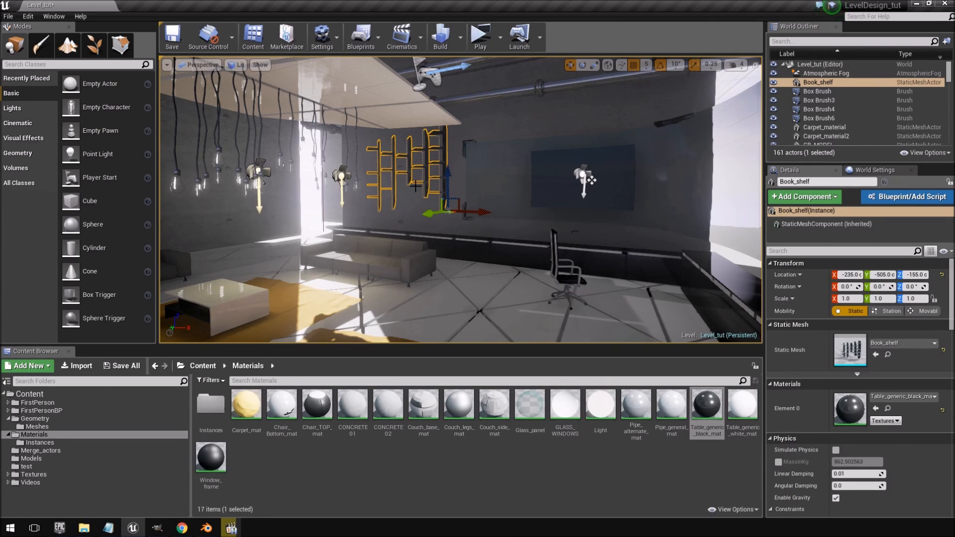
right_click_drag(447, 215, 500, 231)
mouse_move(638, 140)
right_mouse_down()
mouse_move(628, 125)
mouse_move(638, 140)
right_mouse_up()
right_click_drag(435, 261, 428, 241)
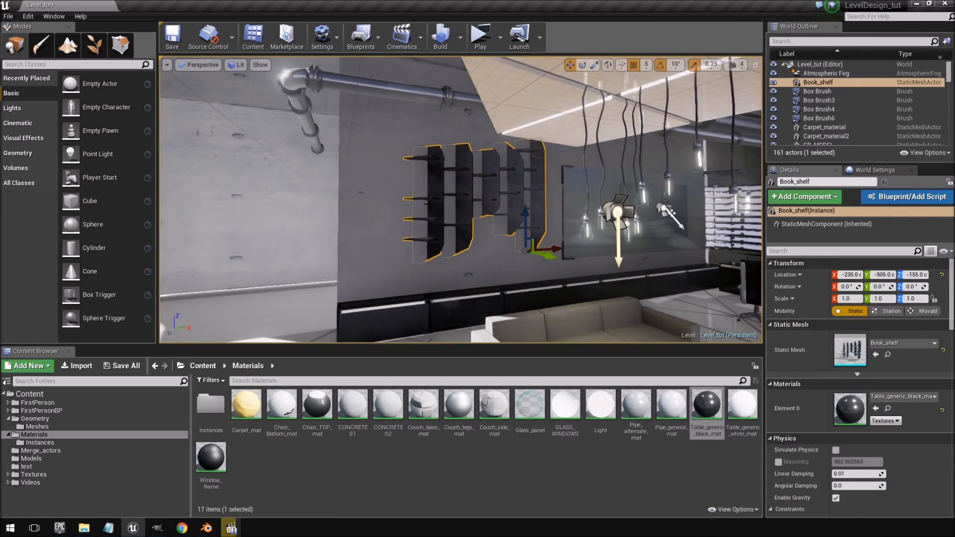
right_click_drag(441, 185, 431, 209)
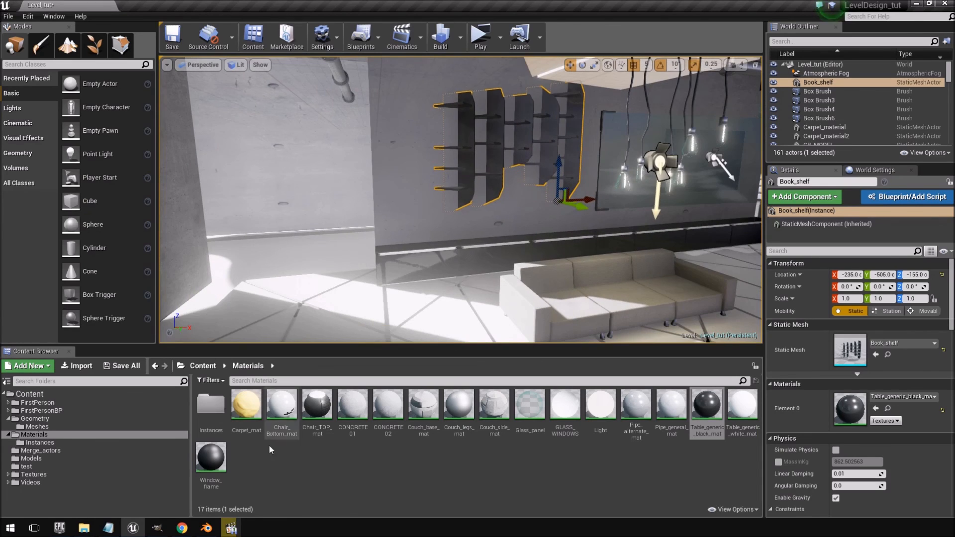
In Blender's top view, try moving the wall-side corner edge of the second-farthest panel from the origin by -0.2 along Y
left_click(208, 528)
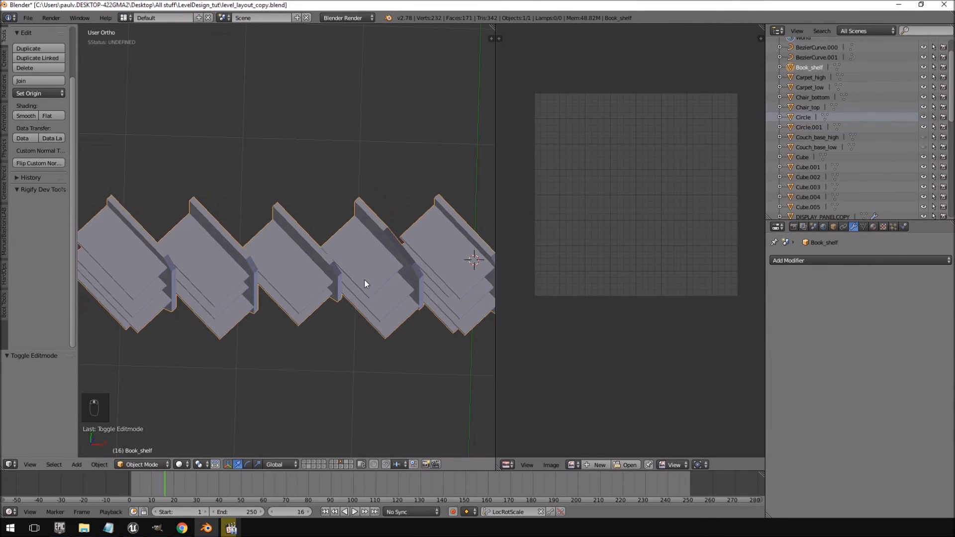
key("KP_7")
key("Tab")
key("Tab")
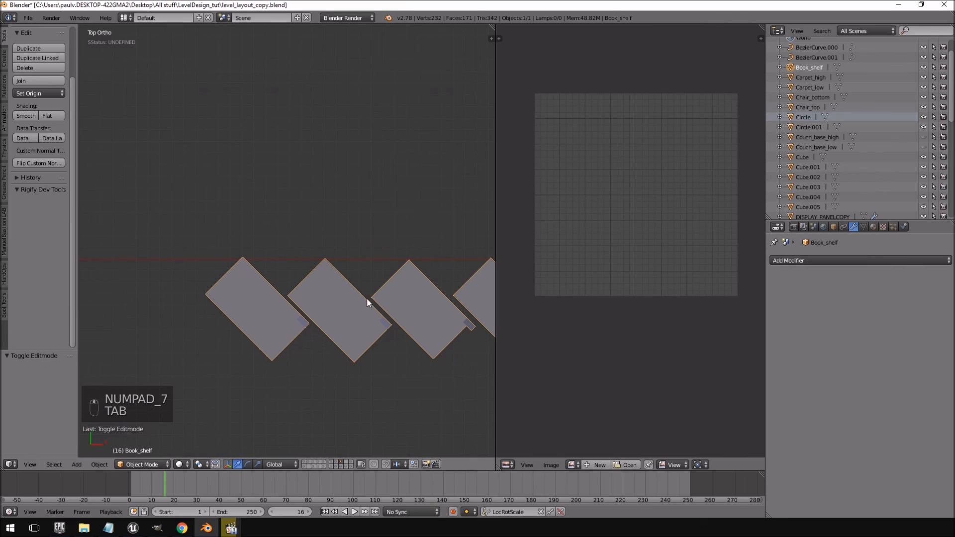
key("a")
key("a")
key("a")
right_click(343, 249)
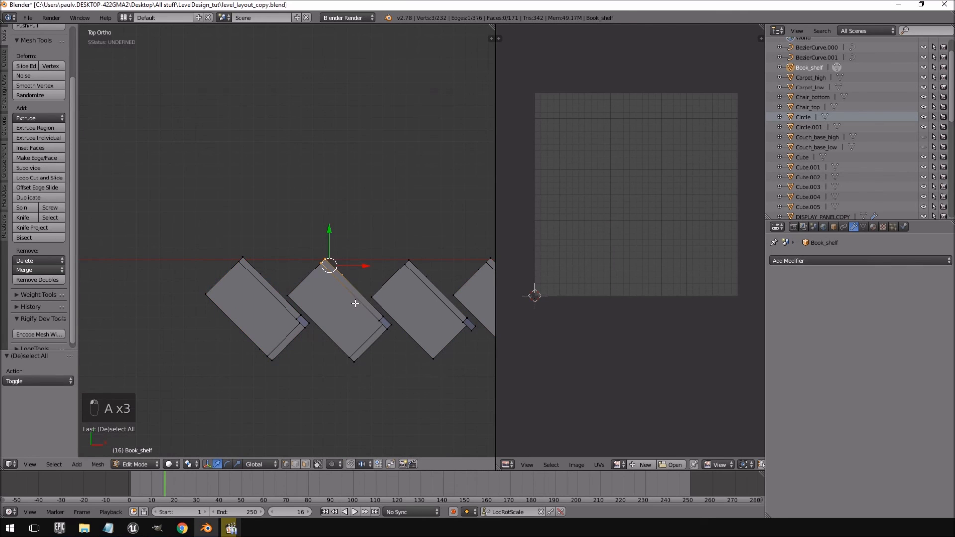
key("g")
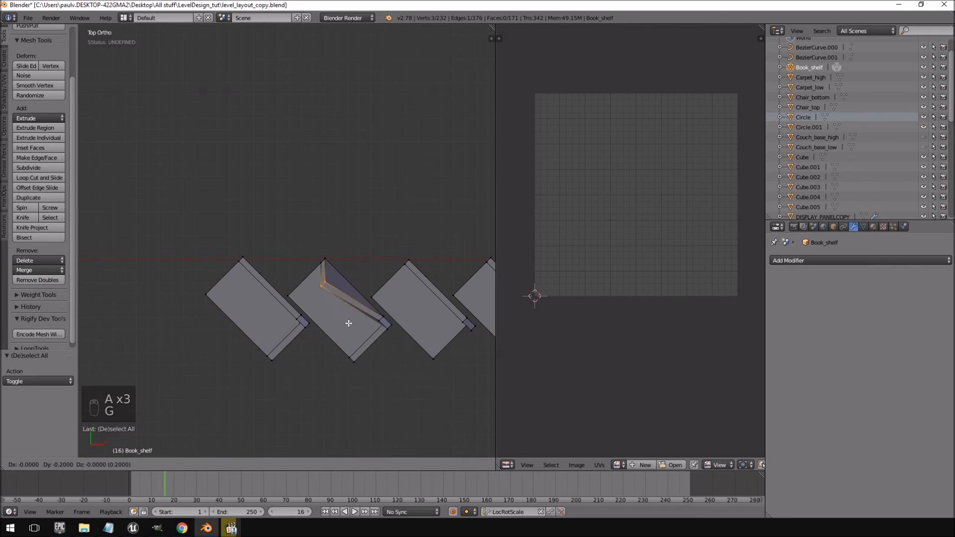
right_click(349, 323)
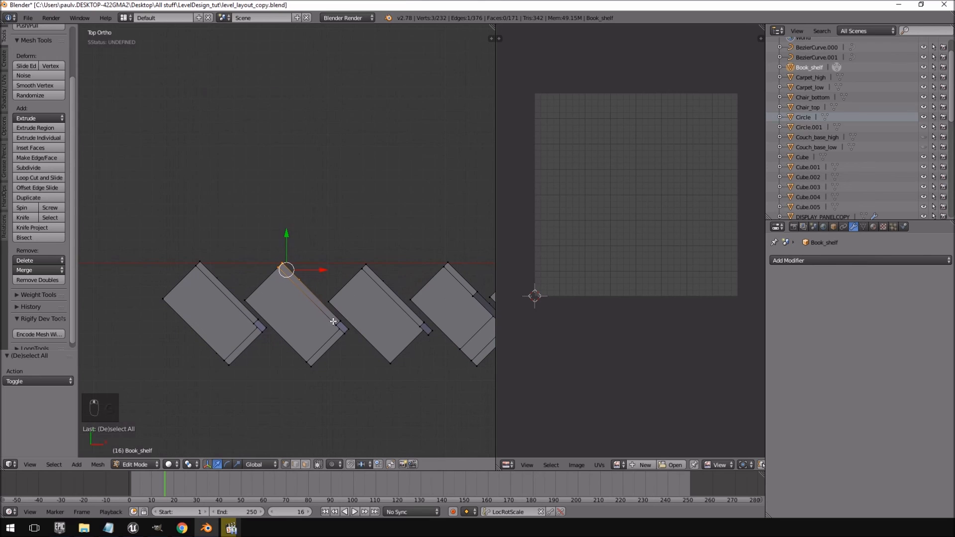
key("a")
Return the bookshelf to Object Mode and inspect its panels and ledges from the front and above
middle_click_drag(292, 292, 320, 143)
scroll(320, 143, "down", 5)
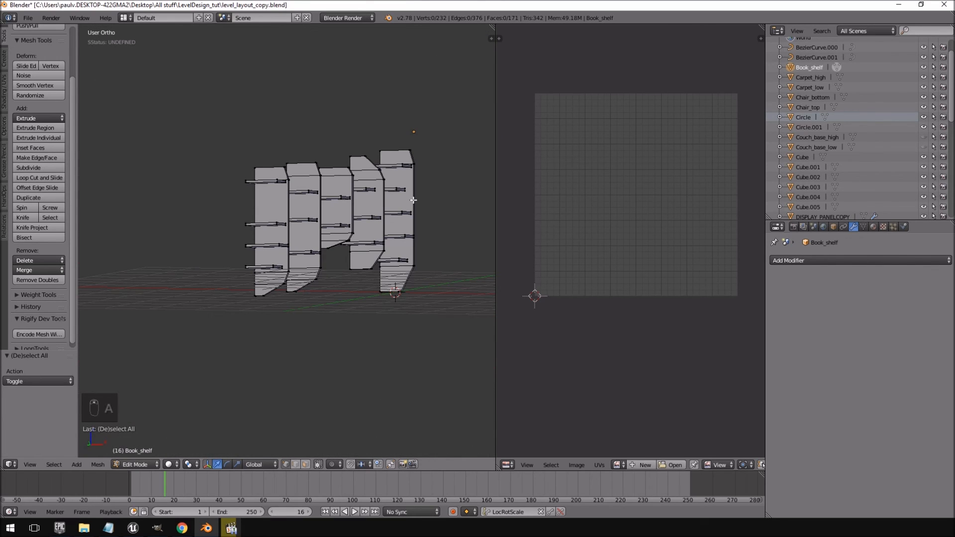
key("Tab")
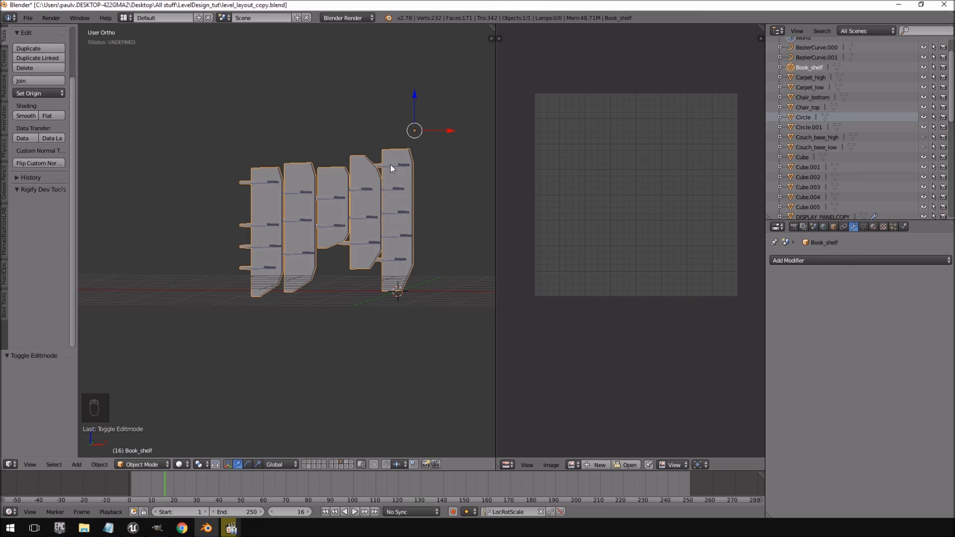
middle_click_drag(391, 168, 349, 266)
scroll(215, 239, "up", 5)
middle_click_drag(214, 239, 263, 271)
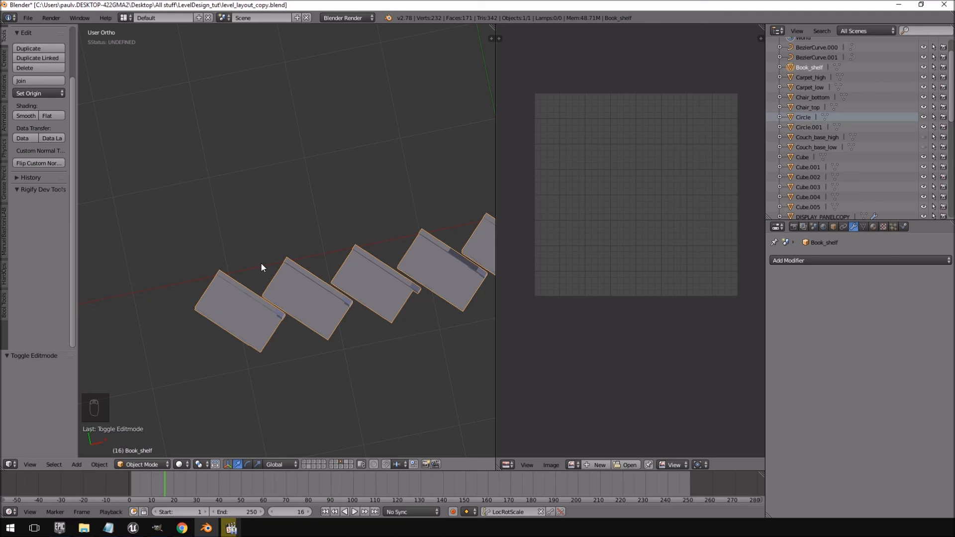
middle_click_drag(316, 273, 383, 264)
Switch to Unreal and compare the wall-mounted bookshelf with the one in the Mirror's Edge Catalyst reference video
key("alt+Tab")
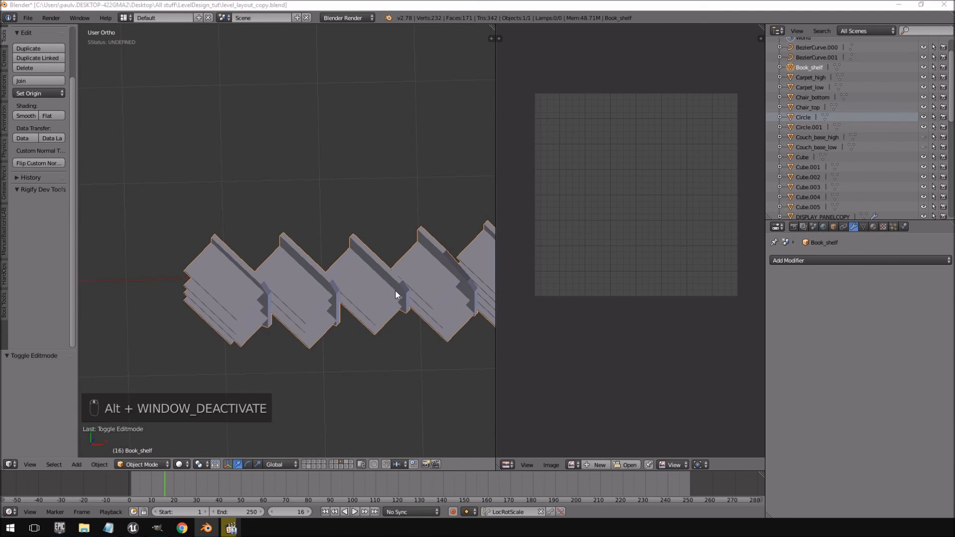
right_click_drag(585, 194, 612, 195)
right_click(585, 194)
left_click(558, 4)
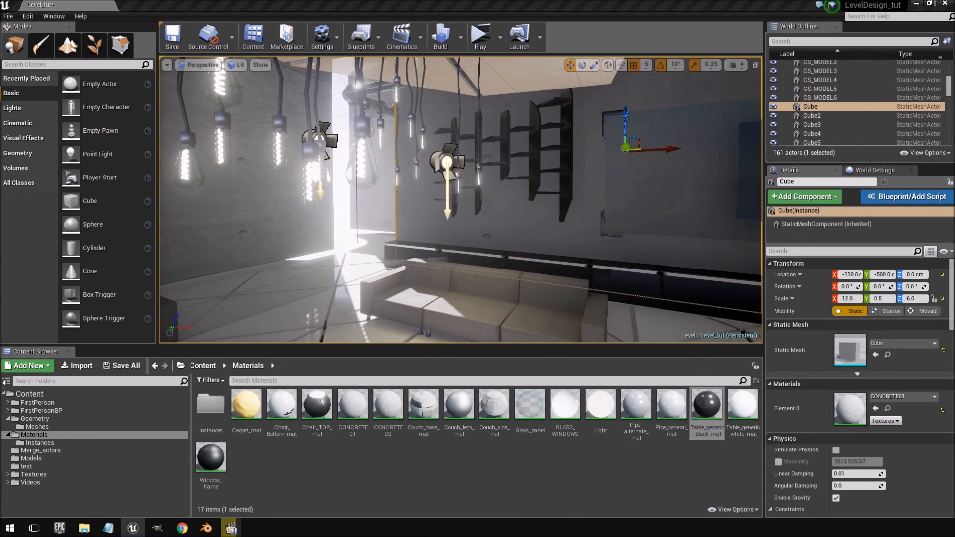
right_click_drag(581, 136, 642, 135)
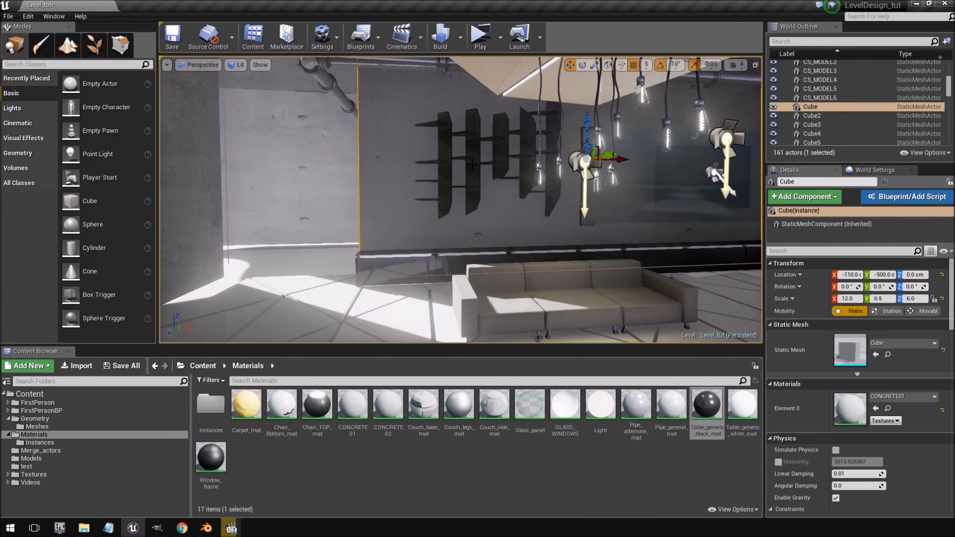
mouse_move(588, 152)
right_mouse_down()
mouse_move(597, 154)
mouse_move(574, 156)
right_mouse_up()
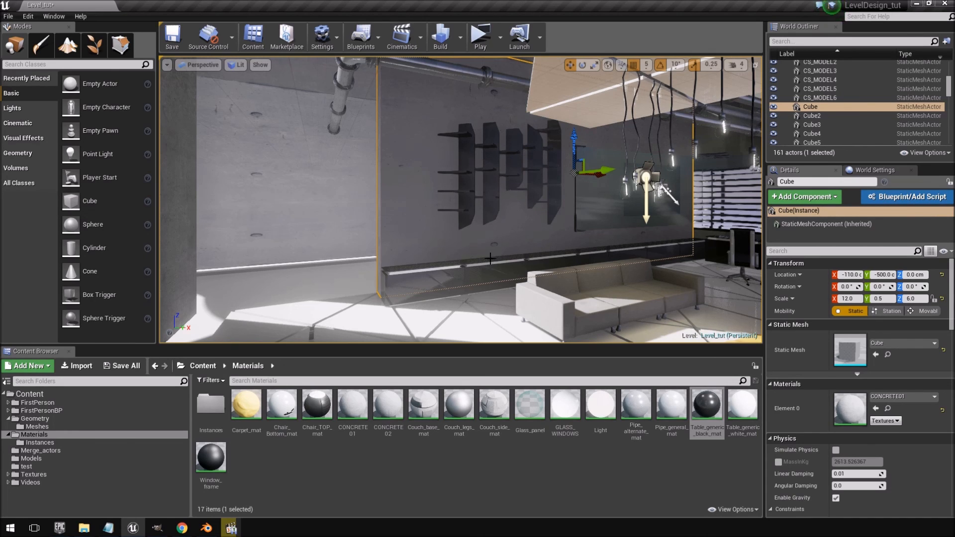
left_click(231, 529)
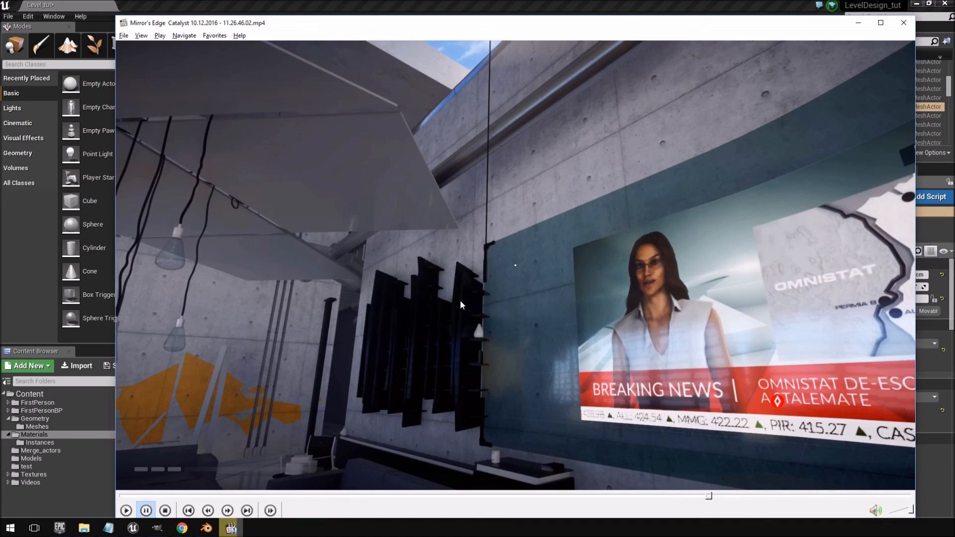
key("alt+Tab")
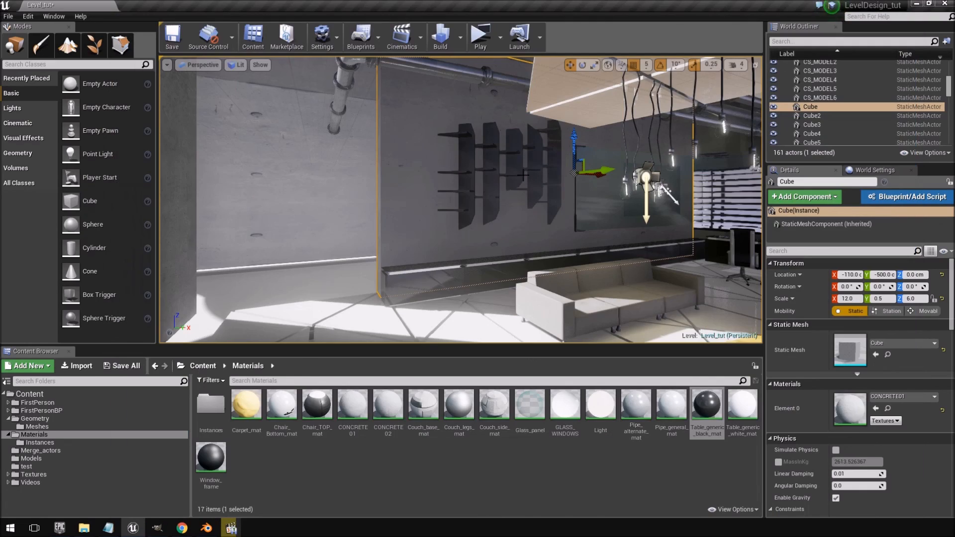
Switch to Blender and check the bookshelf's panels and ledges from an angle above
left_click(208, 530)
middle_click_drag(318, 144, 266, 198)
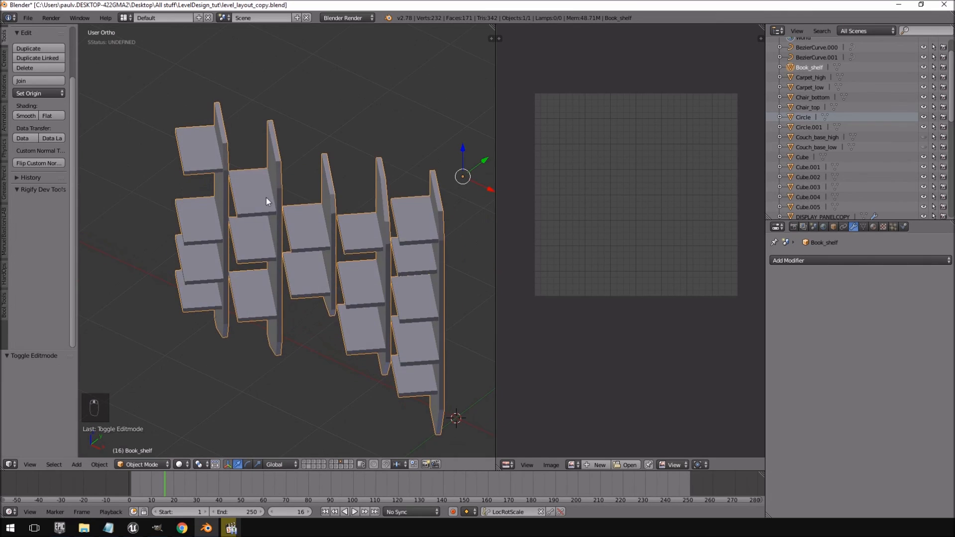
key("Tab")
Switch back to Unreal and examine the bookshelf up close and from across the room
key("alt+Tab")
right_click_drag(431, 269, 443, 236)
key("w")
key("s")
right_click_drag(639, 126, 617, 120)
key("w")
right_click_drag(482, 234, 472, 234)
key("a")
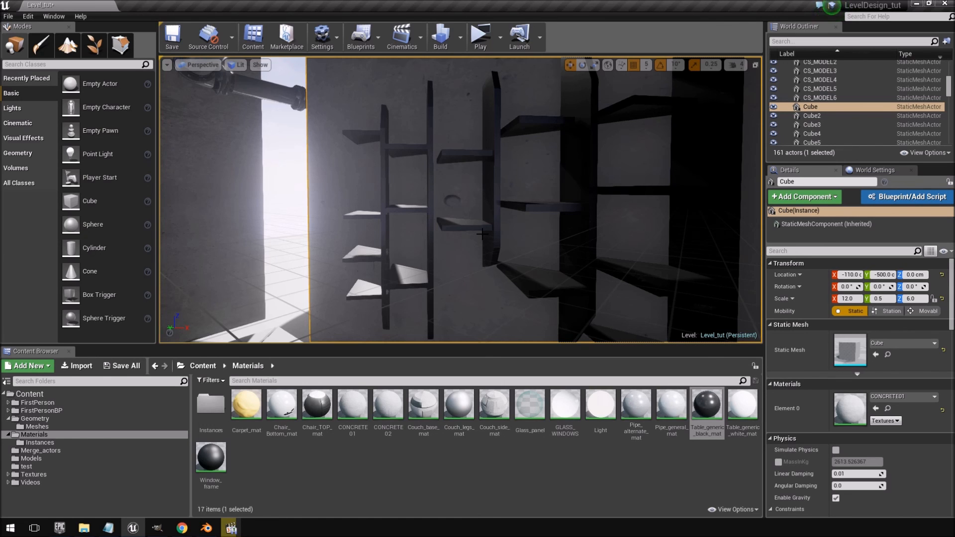
right_click_drag(483, 234, 533, 199)
key("w")
key("s")
key("a")
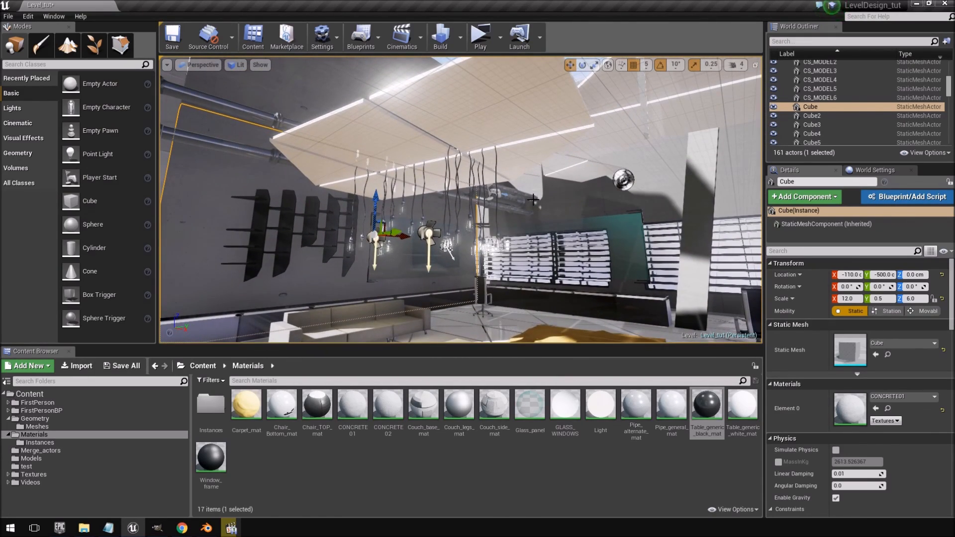